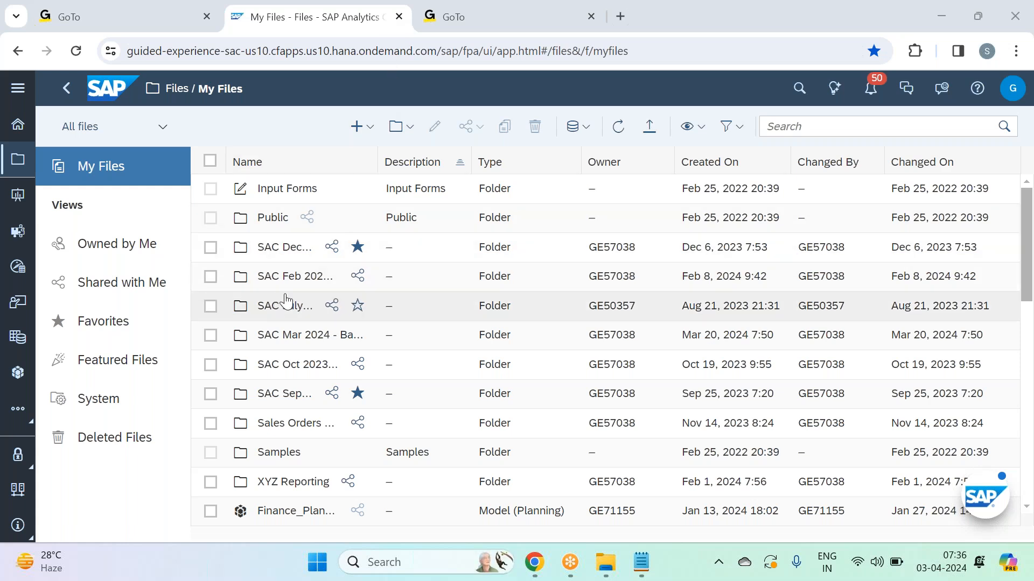
Open the Retail_Store_Sales_Analysis story from the Business Intelligence folder inside SAC Mar 2024 - Batch 33.
left_click(289, 336)
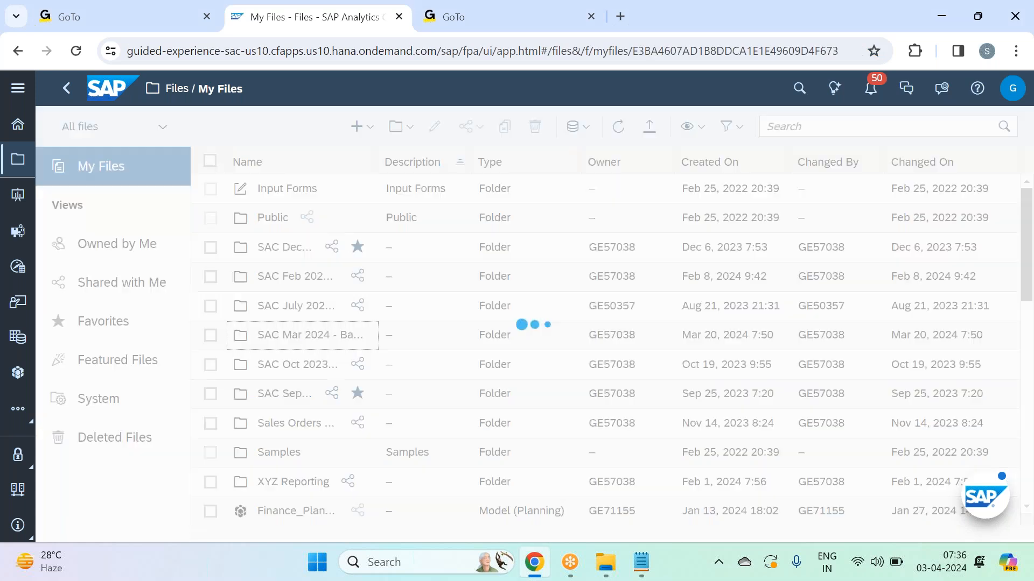
left_click(286, 189)
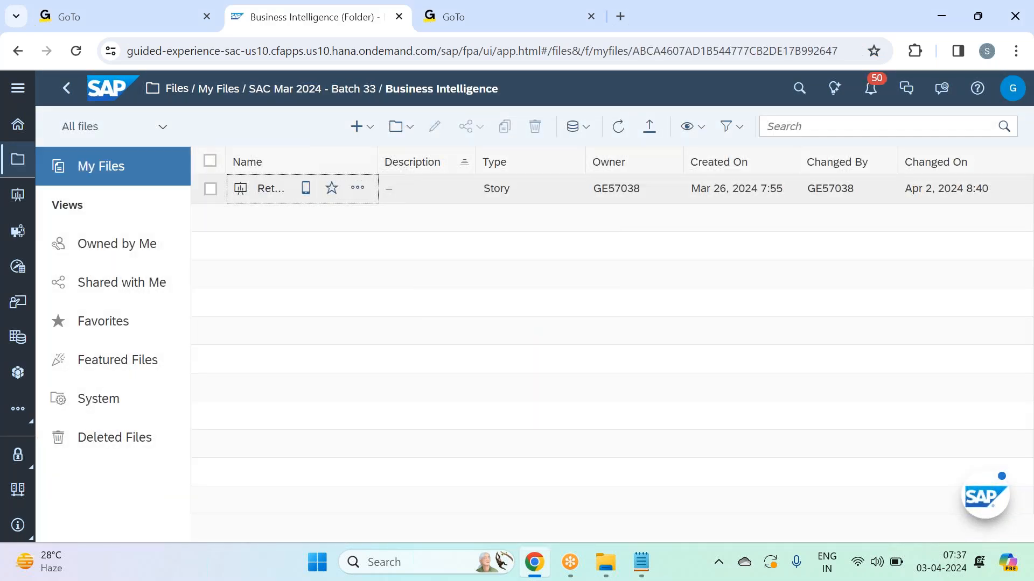
left_click(288, 189)
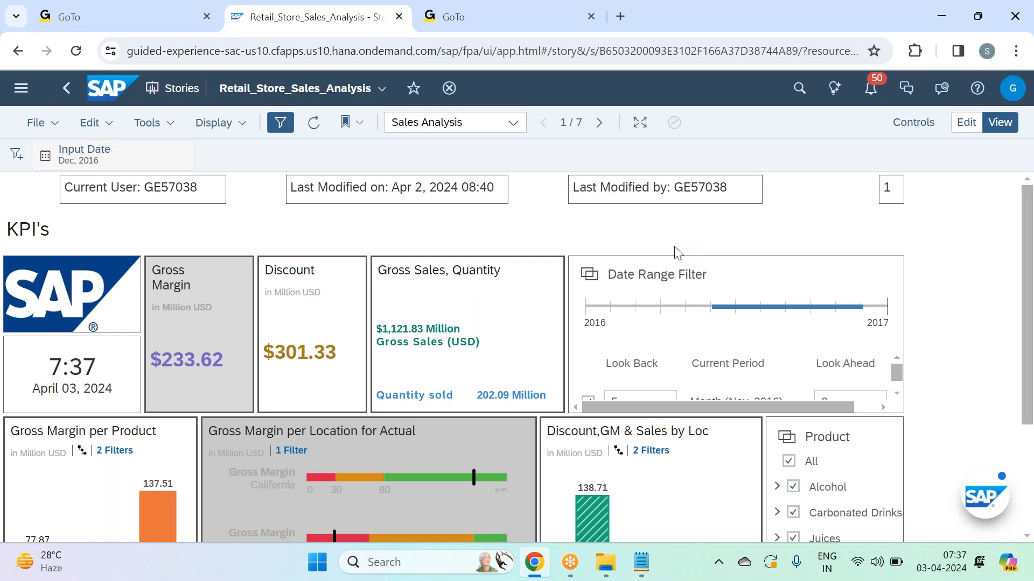
Switch the story to edit mode and dismiss both performance optimization notices.
left_click(965, 130)
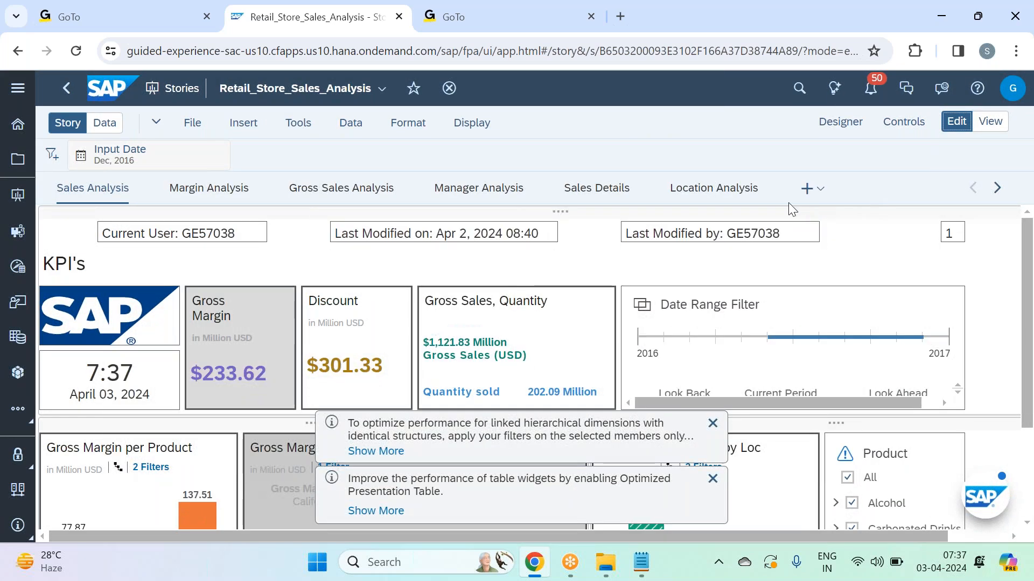
left_click(712, 423)
left_click(712, 479)
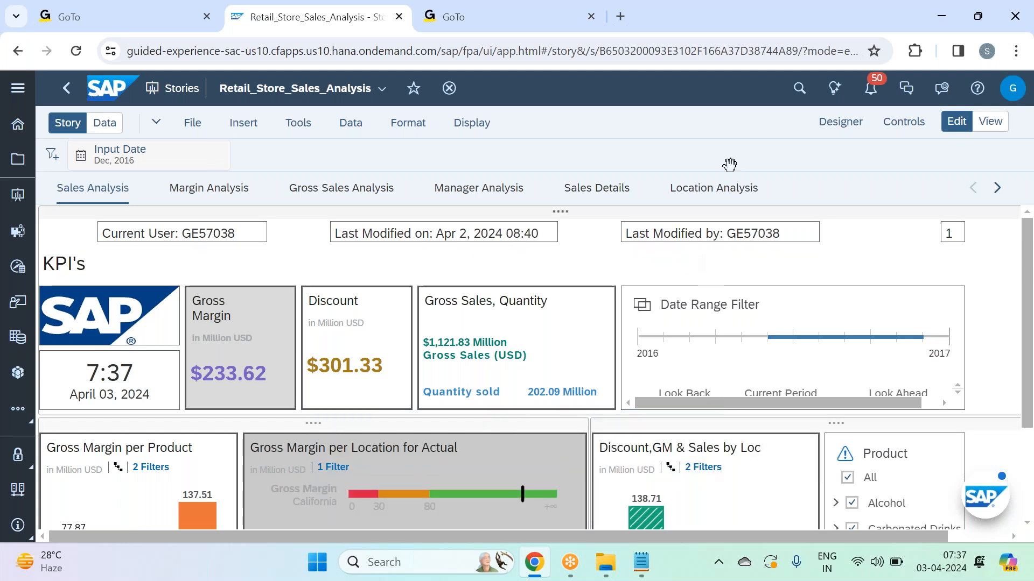
On the Adv Options page, extend the average sales time series range back to Q1 2015.
left_click(708, 189)
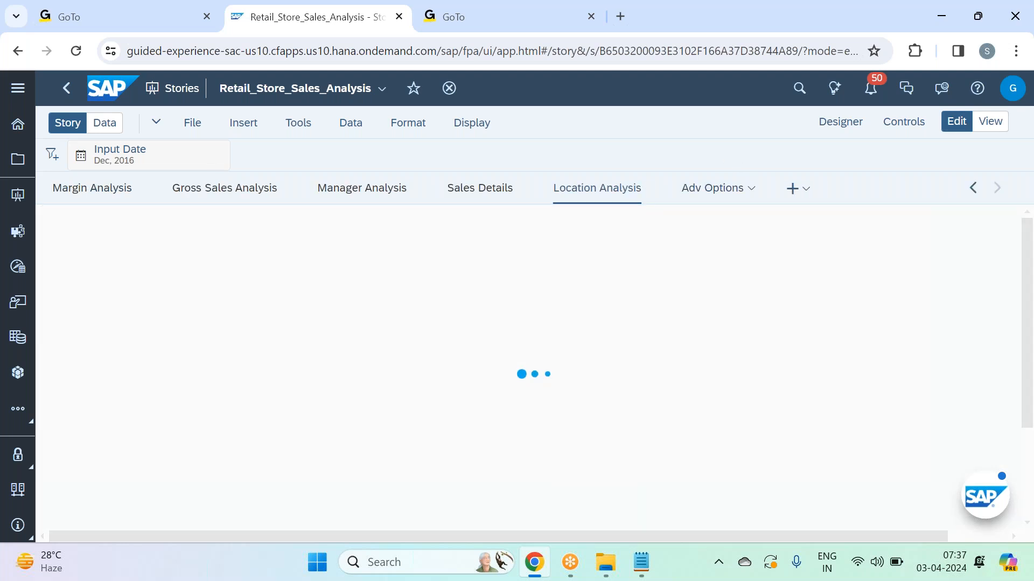
left_click(712, 188)
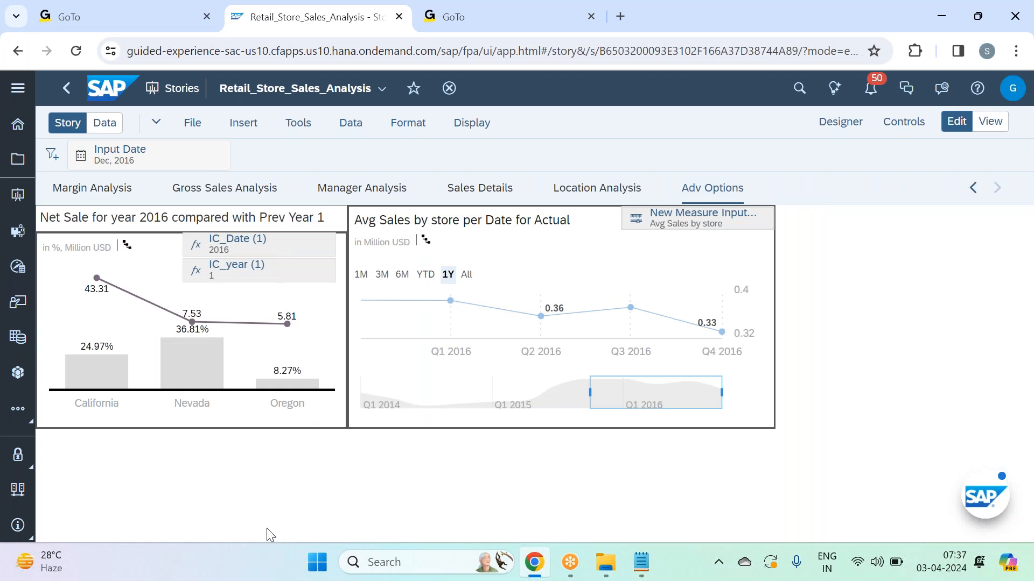
mouse_move(253, 370)
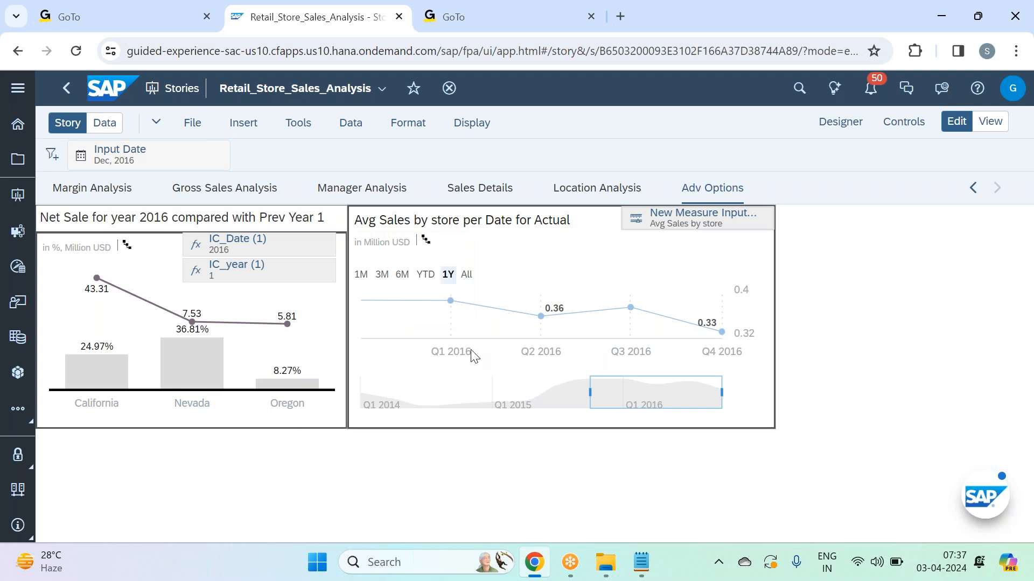
mouse_move(630, 307)
left_click_drag(591, 390, 491, 404)
left_click(886, 350)
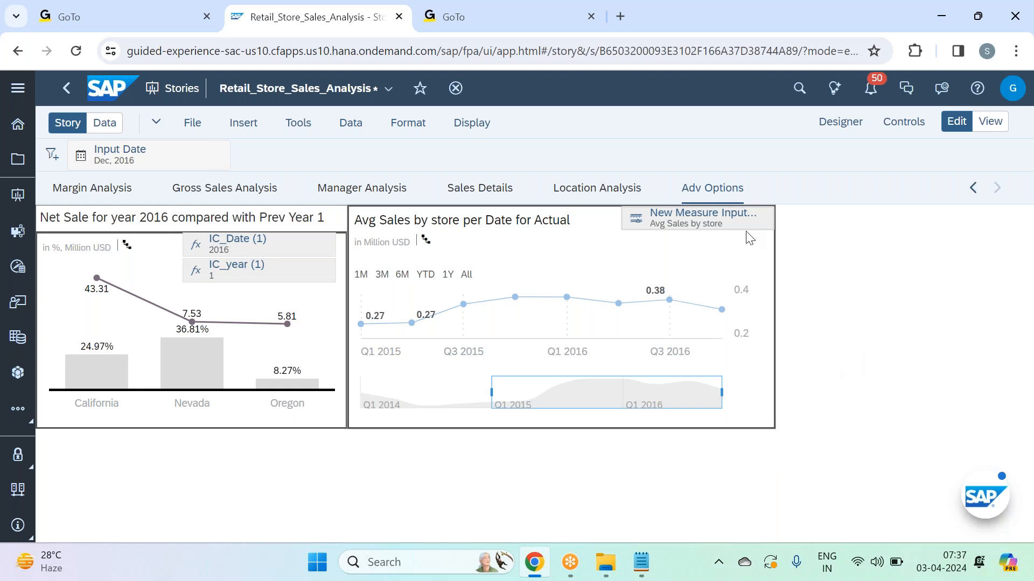
Review the measures offered by the New Measure Input control, keeping Avg Sales by store selected.
left_click(723, 225)
left_click(723, 225)
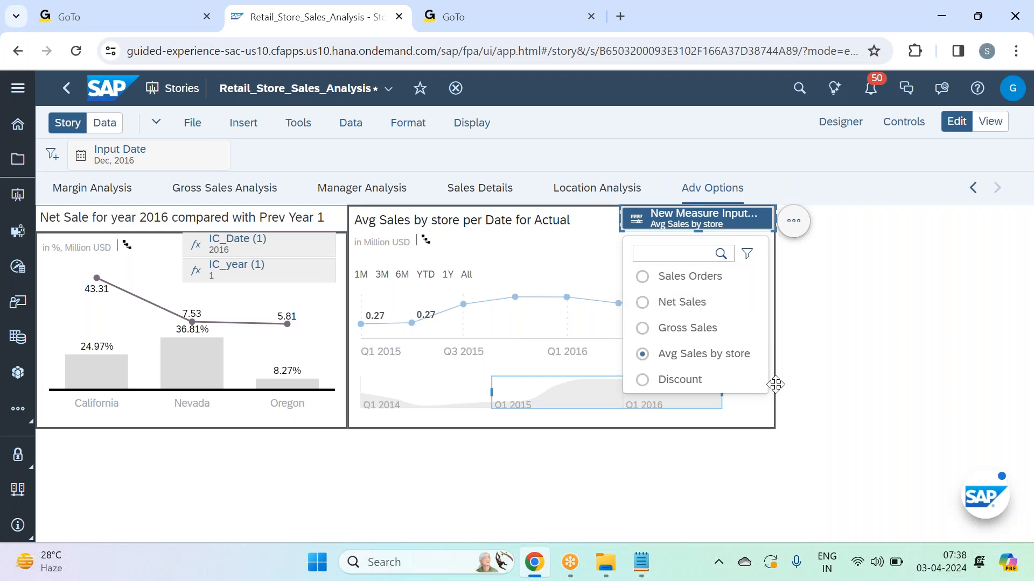
left_click(895, 335)
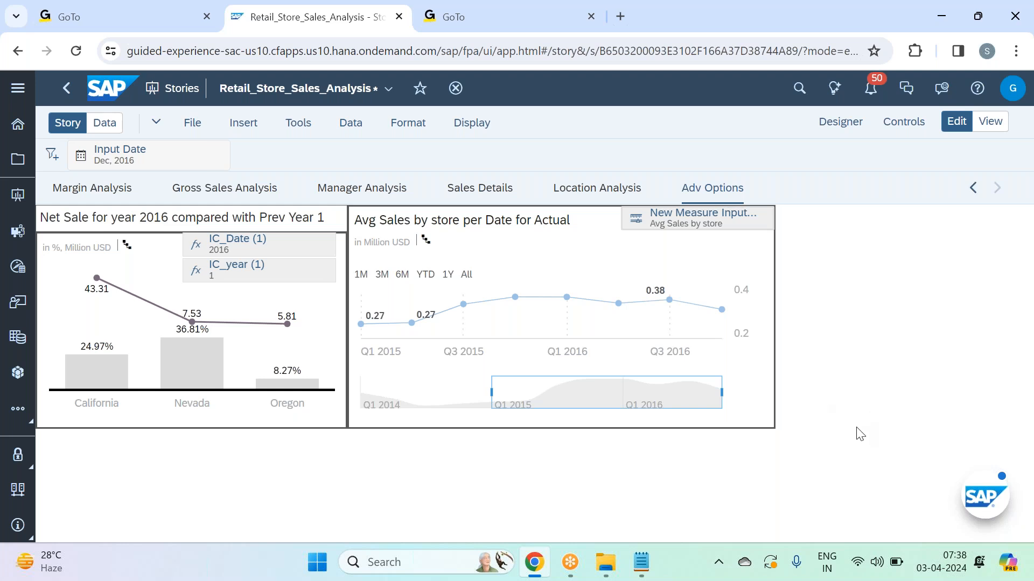
Insert a new chart on the Adv Options page, shrink it and place it beside the average sales time series chart.
left_click(247, 128)
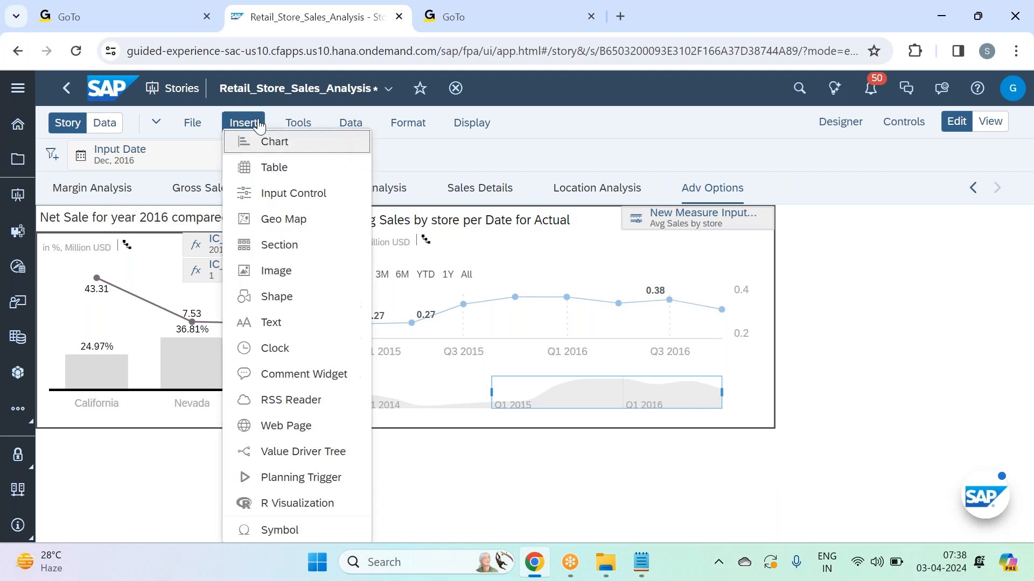
left_click(294, 143)
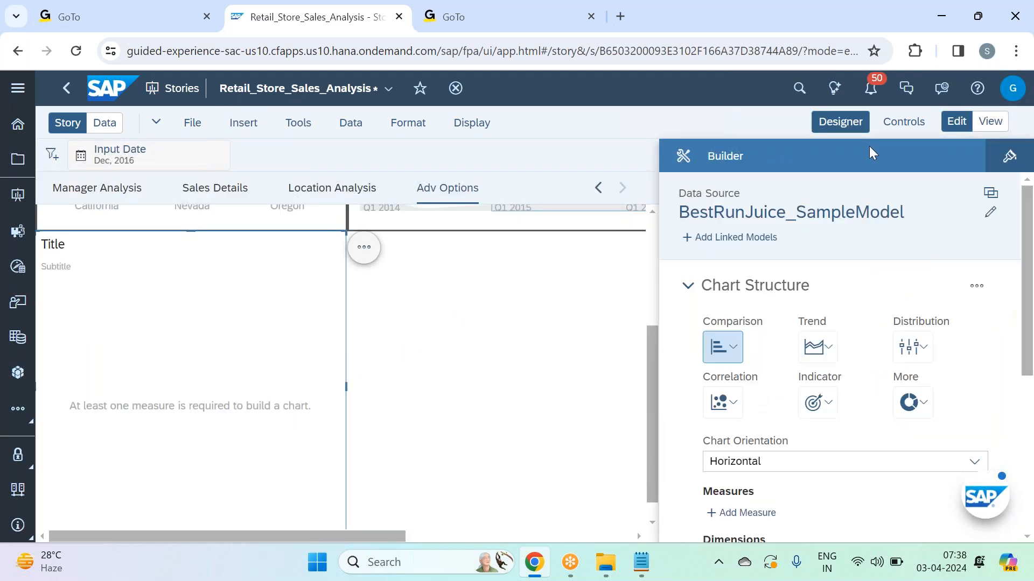
left_click(845, 126)
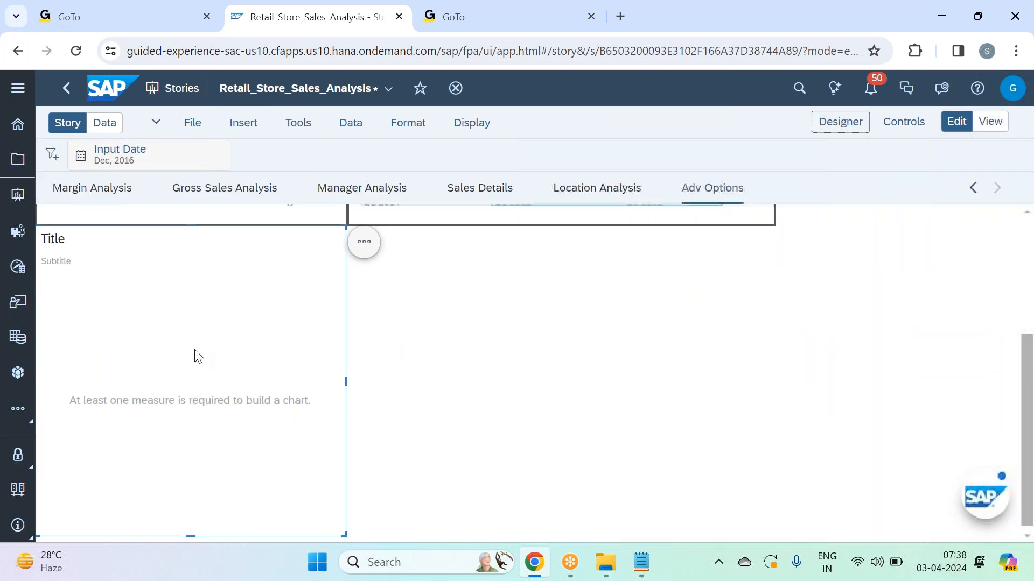
left_click_drag(346, 531, 299, 480)
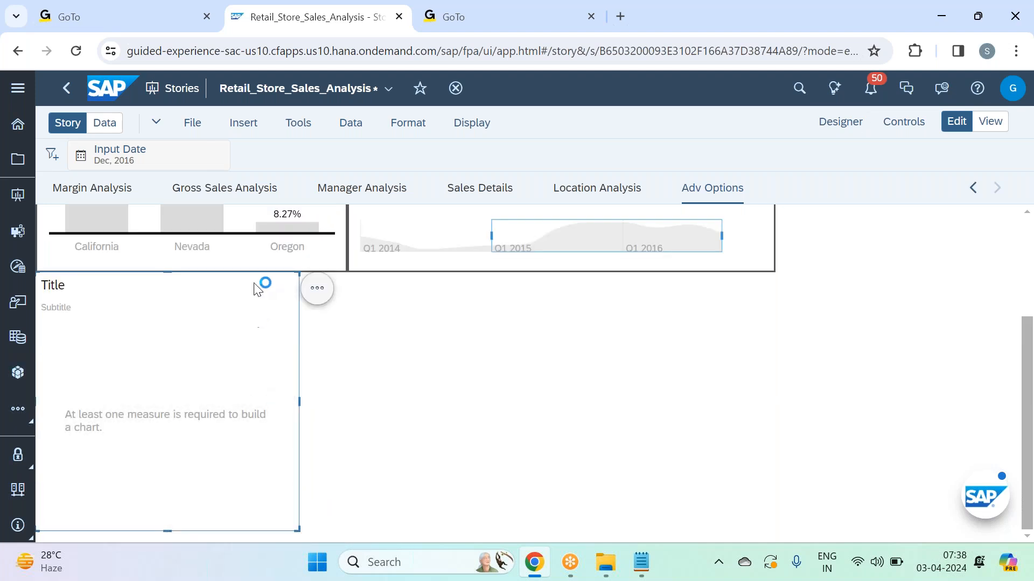
left_click_drag(258, 274, 855, 208)
left_click_drag(889, 464, 887, 434)
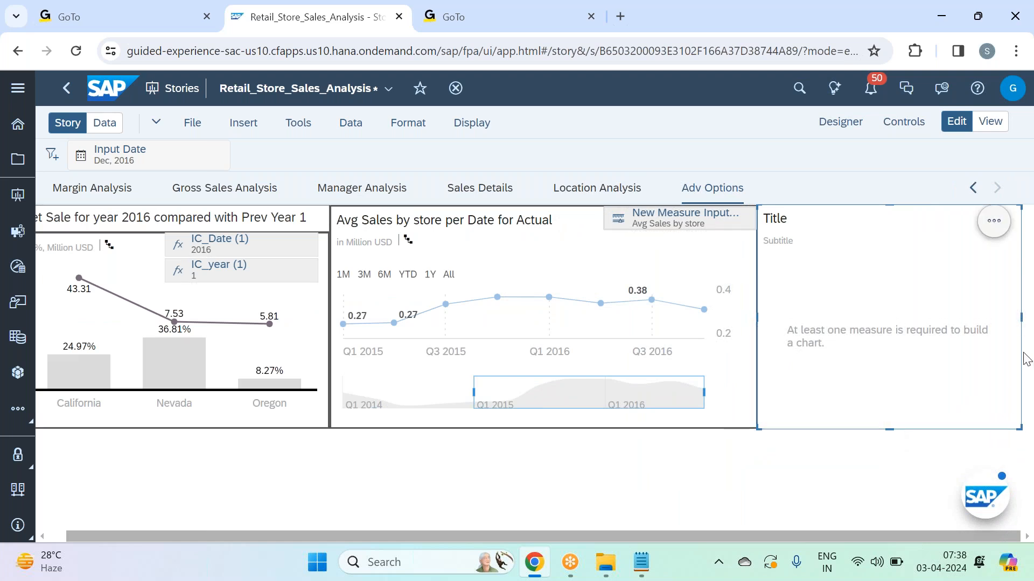
left_click_drag(344, 534, 286, 524)
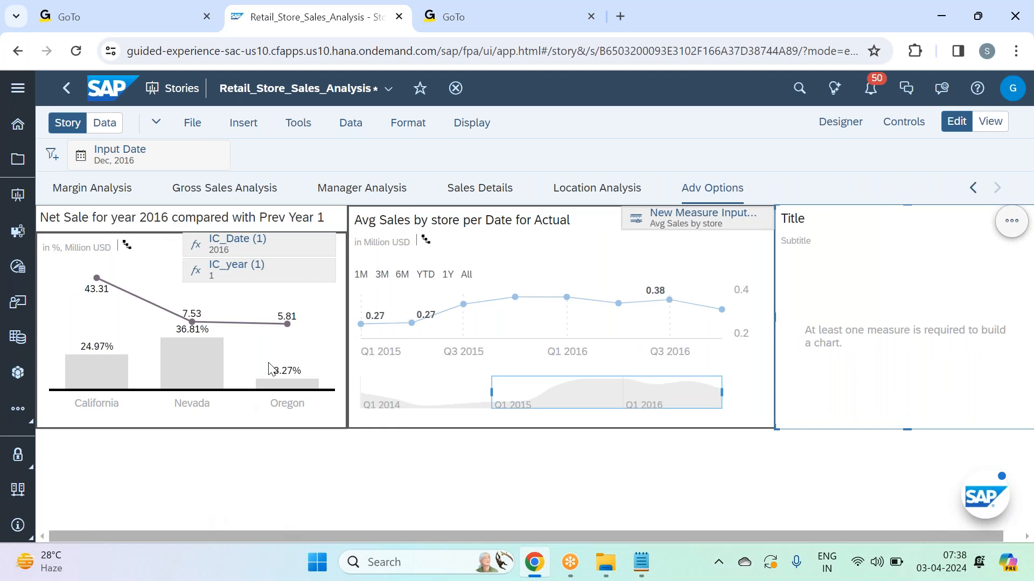
Narrow the net sale comparison chart and its title box slightly to the same width.
left_click(326, 344)
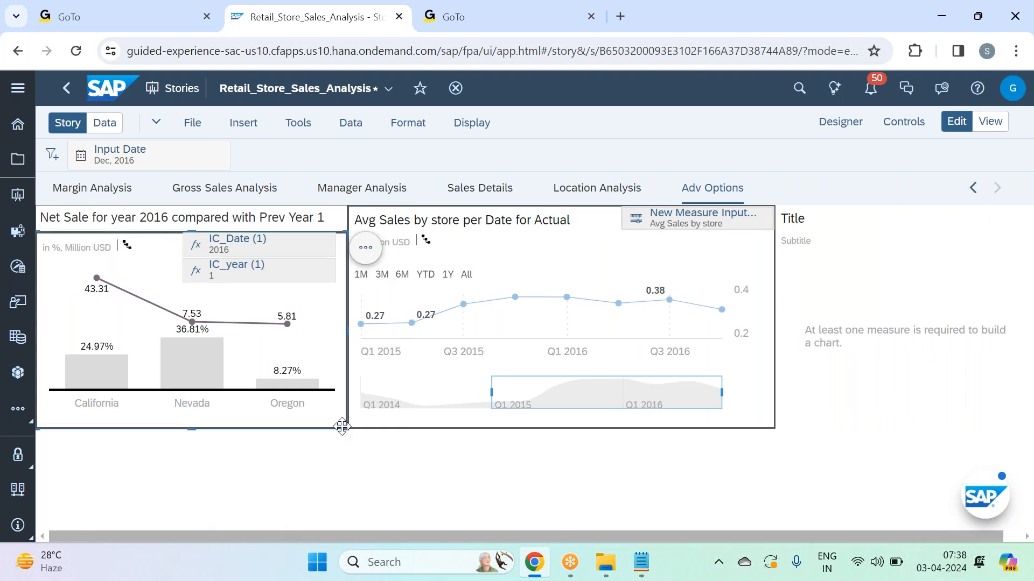
left_click_drag(345, 428, 337, 429)
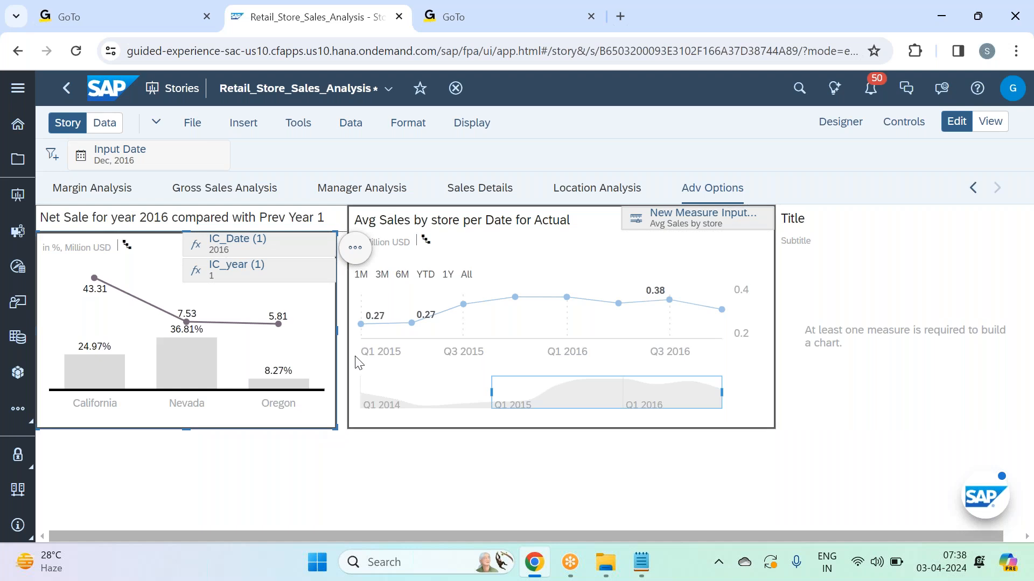
left_click(344, 231)
left_click_drag(348, 231, 338, 230)
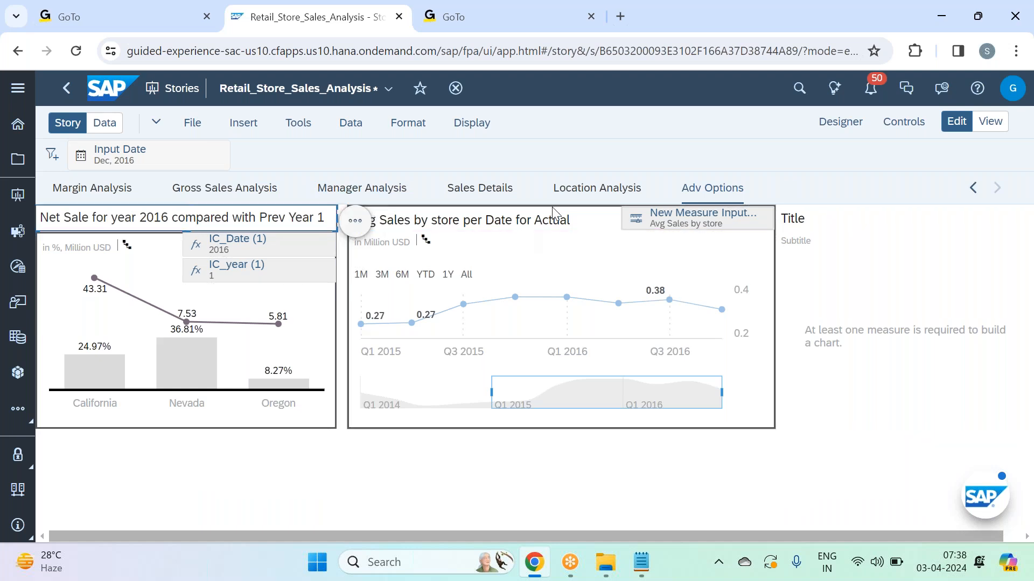
Move the average sales chart and its measure input control toward the net sale chart, and narrow the average sales chart slightly.
left_click_drag(553, 212, 543, 210)
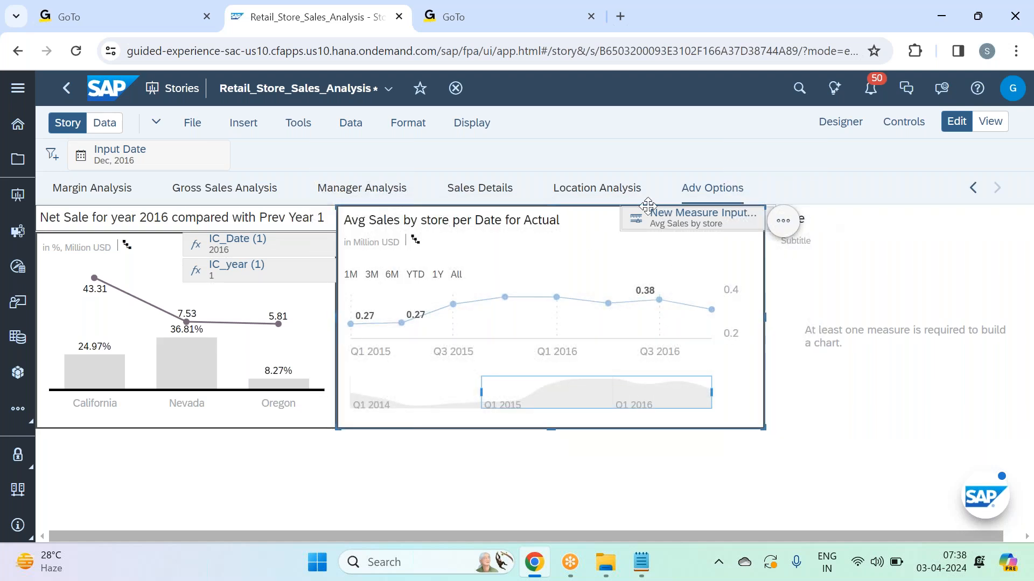
left_click_drag(648, 206, 611, 217)
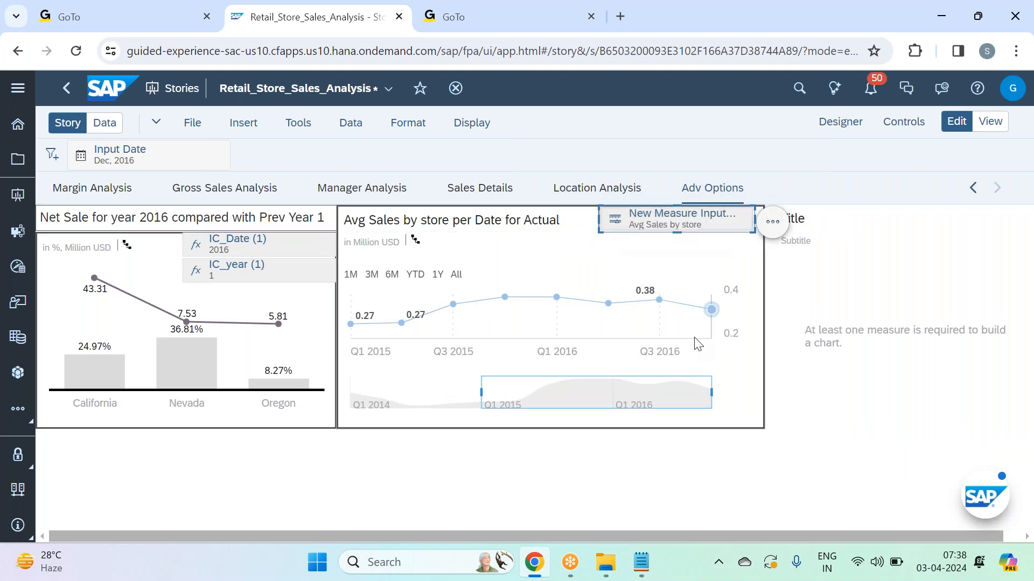
left_click(757, 422)
left_click_drag(761, 427, 751, 428)
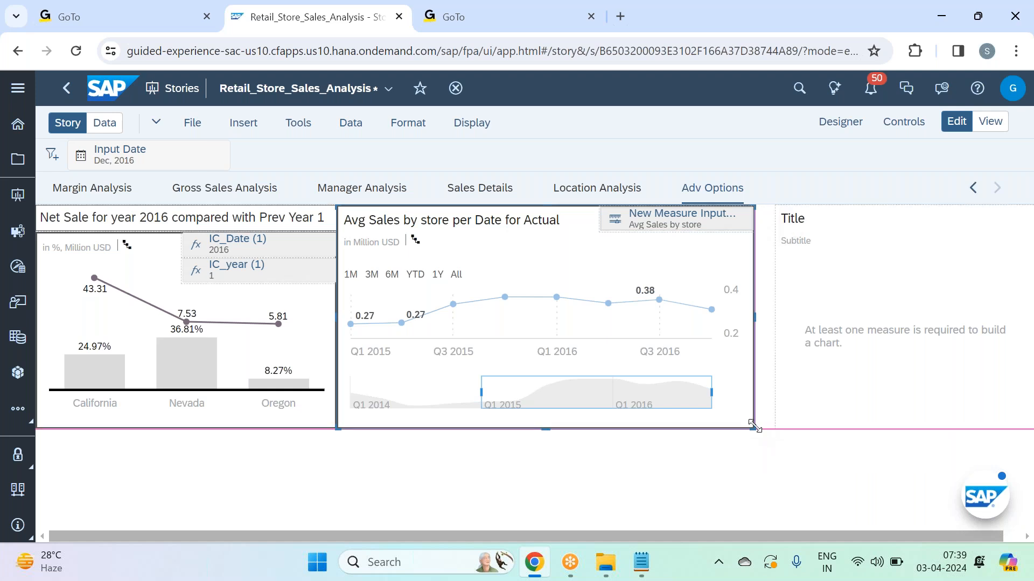
Move the empty chart flush against the average sales chart and widen it slightly.
left_click(867, 261)
left_click_drag(885, 206, 861, 208)
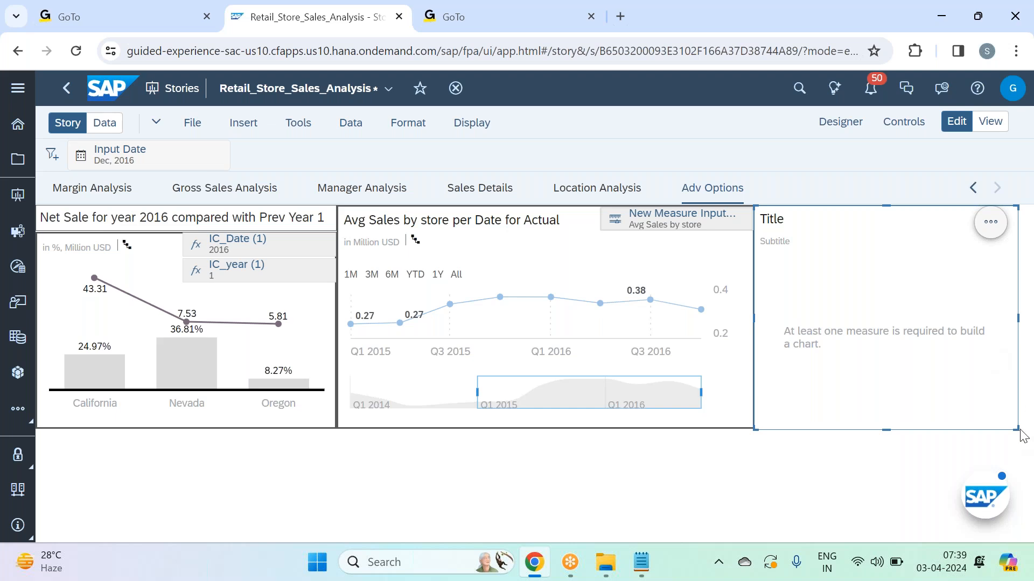
left_click_drag(1016, 428, 1028, 429)
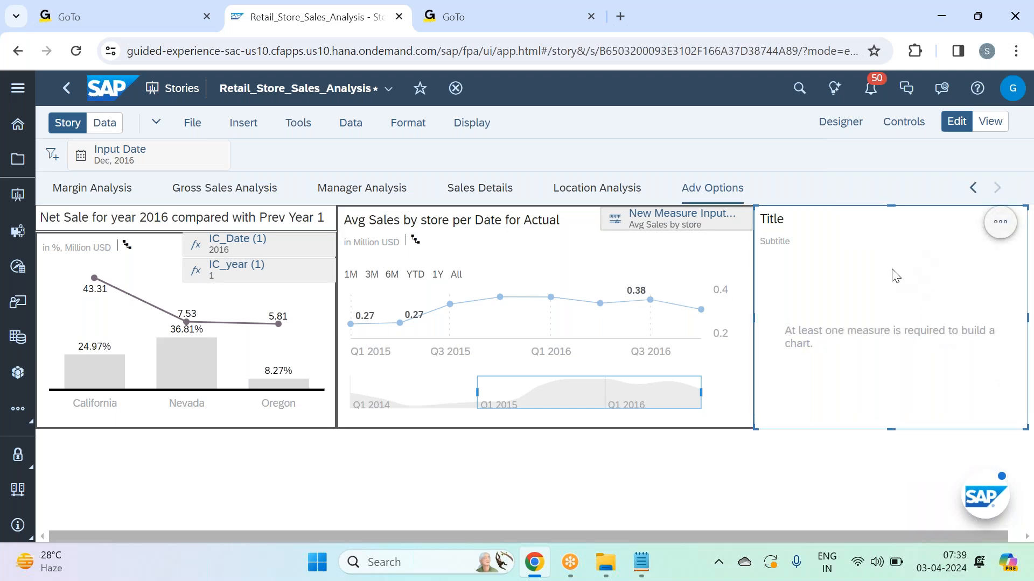
Look through the comparison, trend and distribution chart types and set the empty chart's type to Box Plot.
left_click(834, 130)
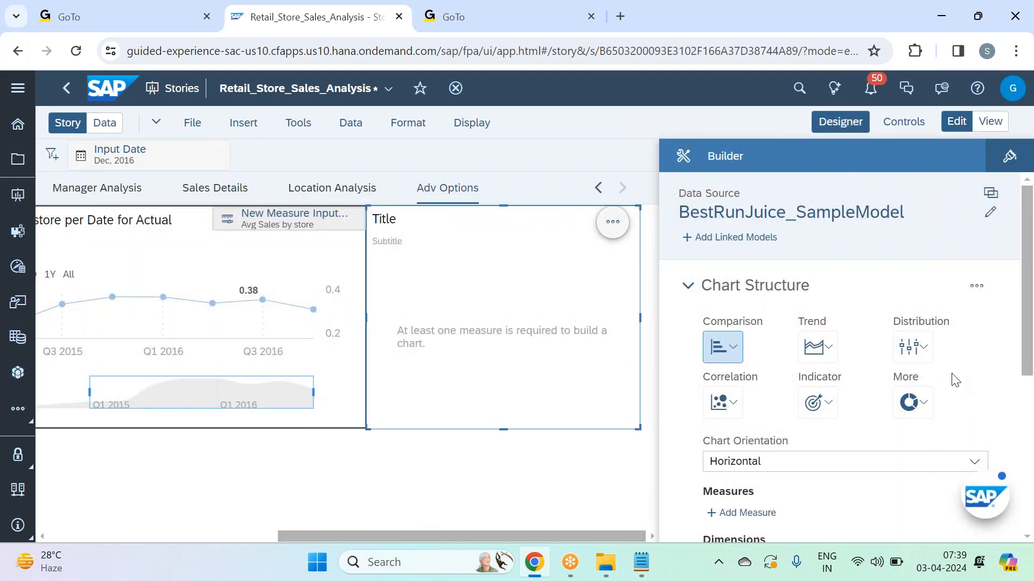
left_click(722, 347)
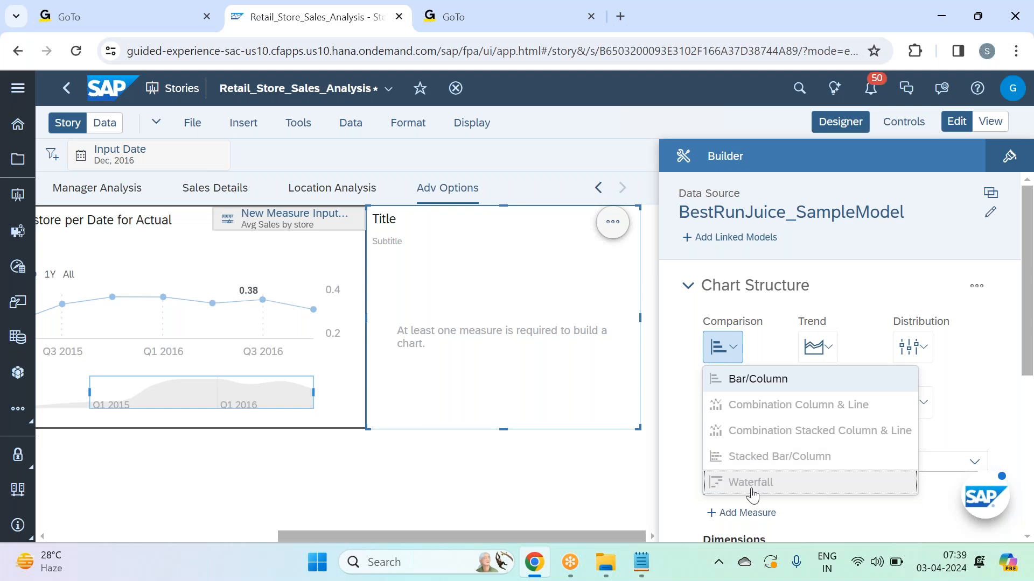
left_click(823, 350)
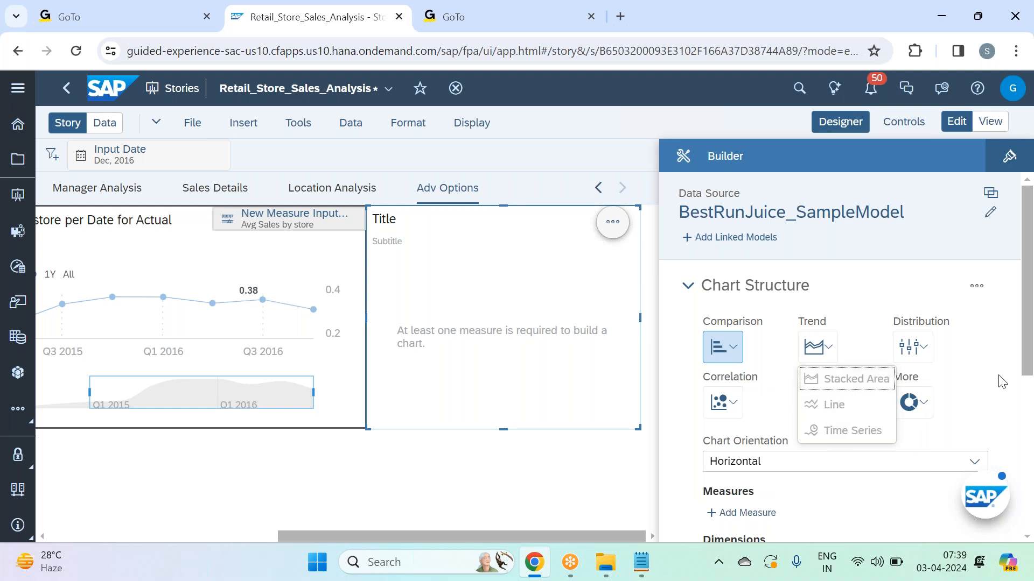
left_click(923, 351)
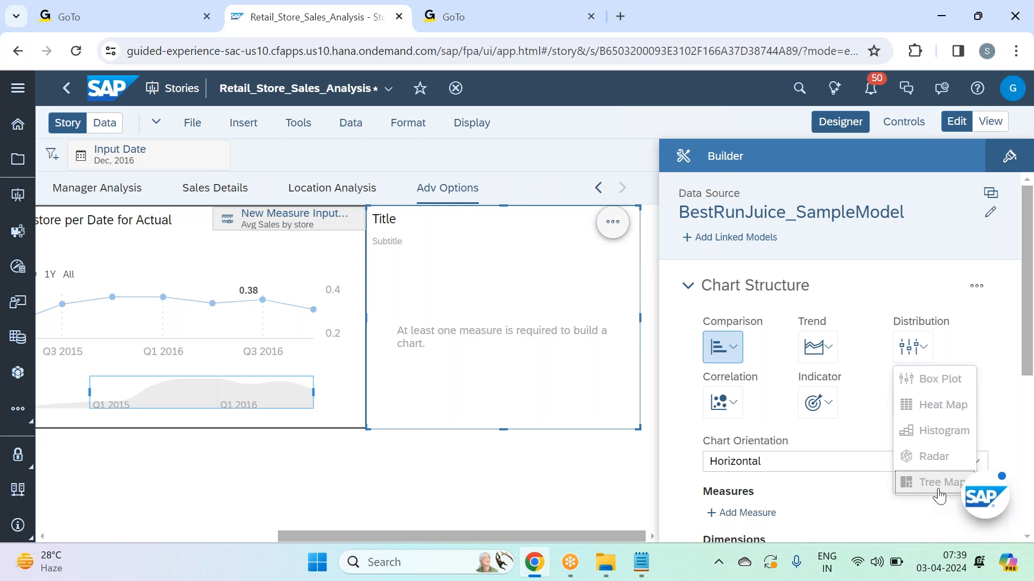
left_click(957, 384)
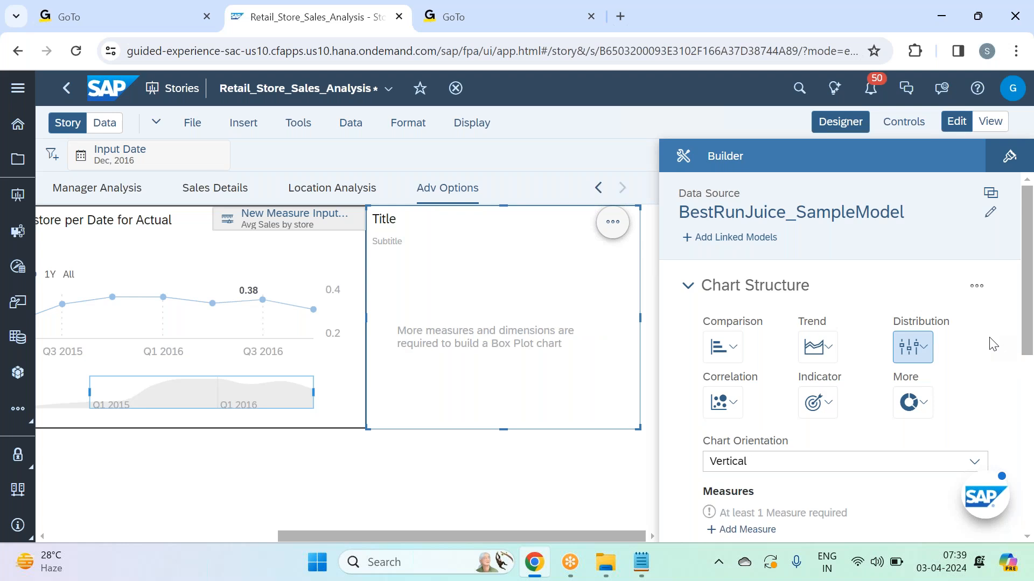
Add Net Sales as the measure of the box plot chart.
scroll(993, 345, "down", 2)
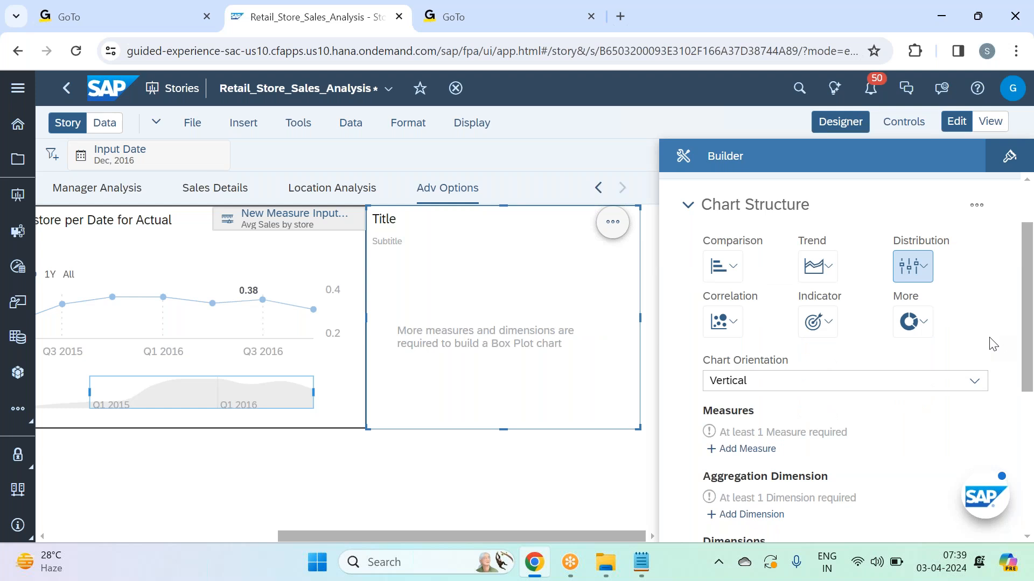
scroll(993, 344, "down", 3)
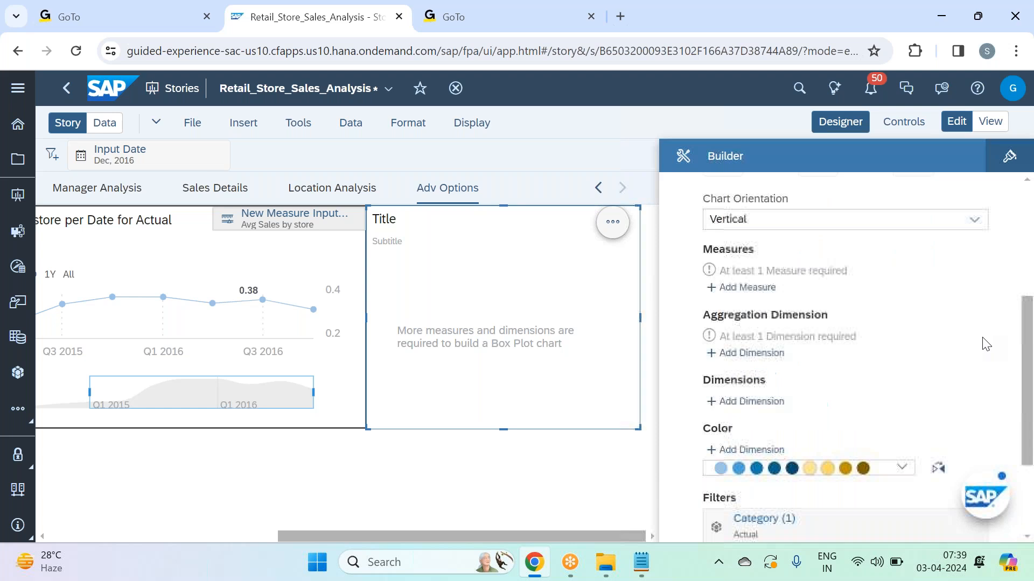
left_click(746, 287)
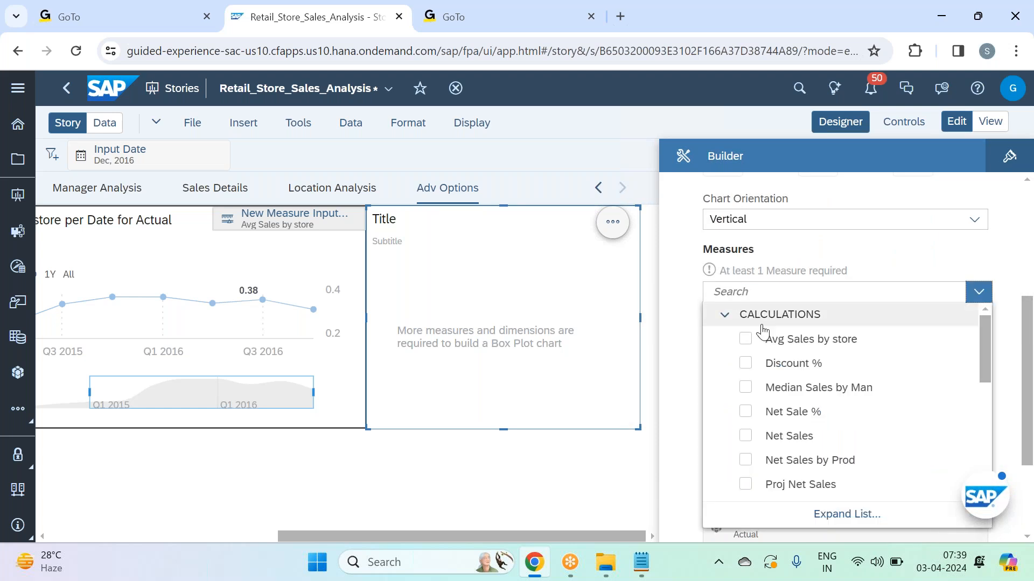
left_click(804, 442)
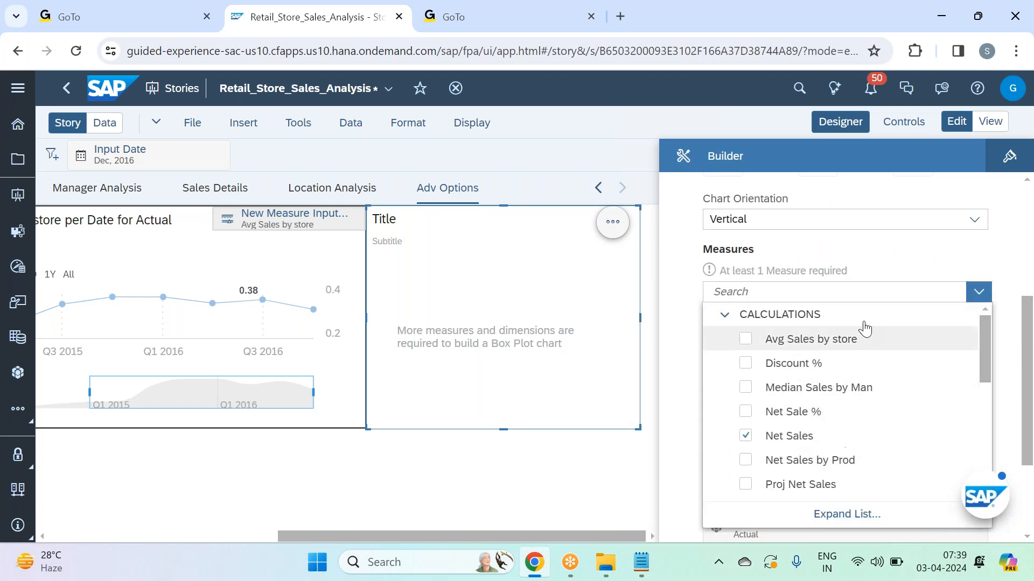
left_click(895, 262)
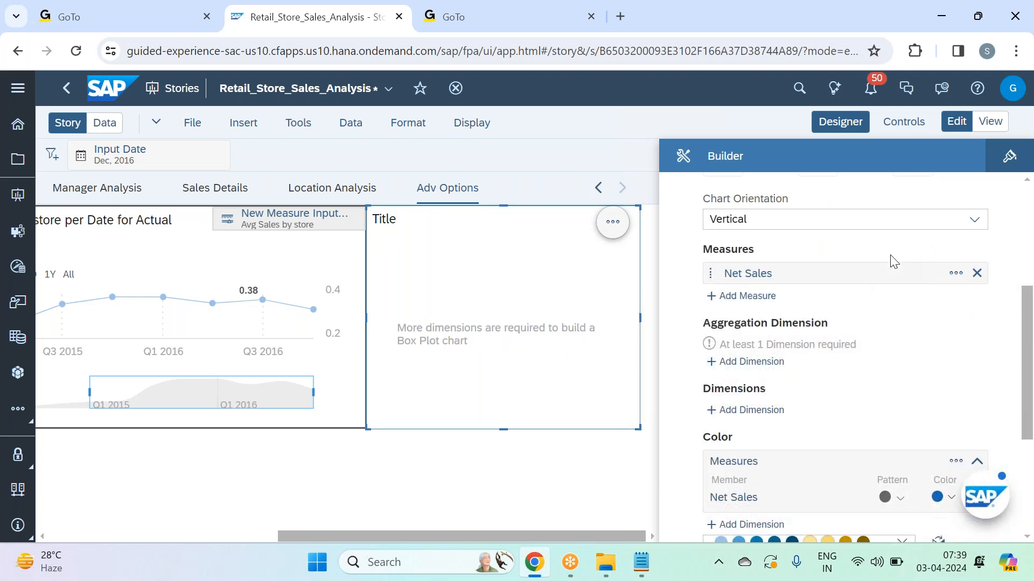
Add Store as the aggregation dimension of the box plot chart and view the statistics of its box.
left_click(743, 365)
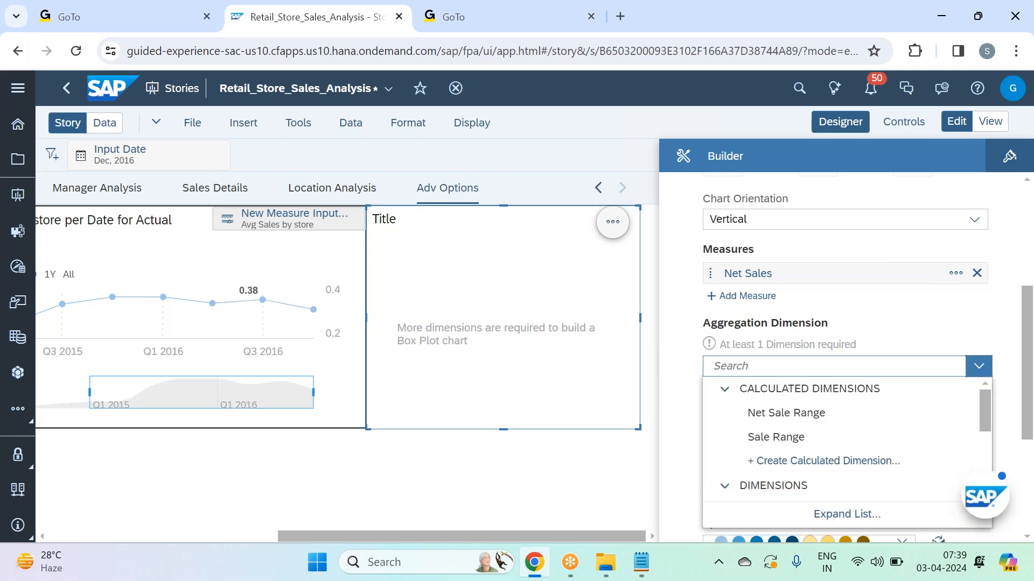
scroll(781, 441, "down", 5)
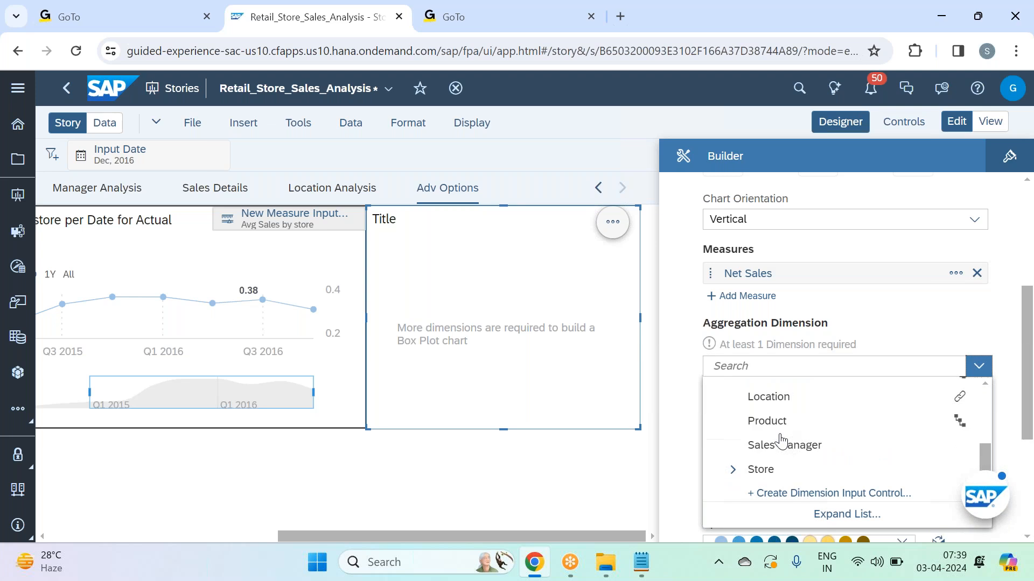
left_click(785, 472)
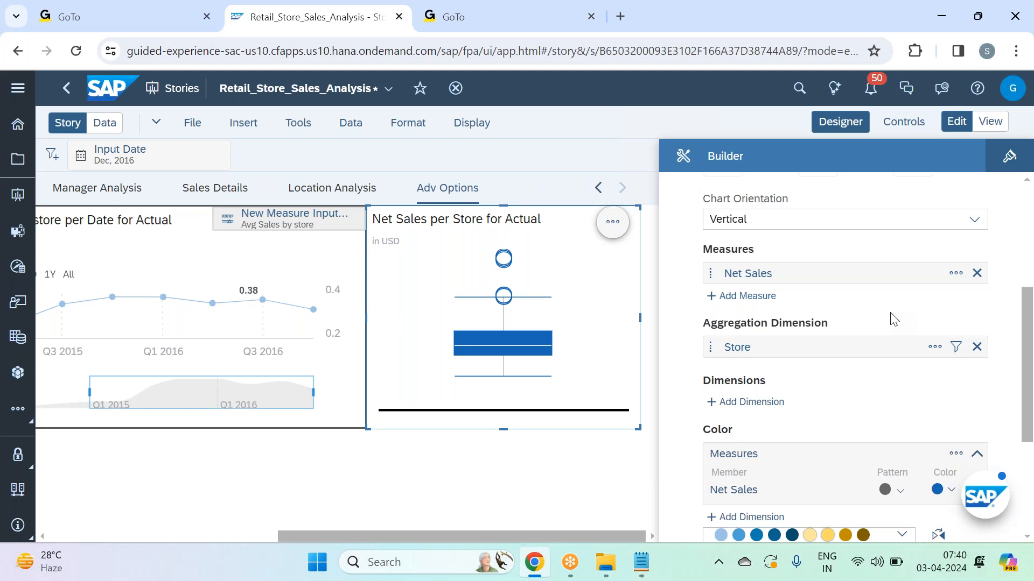
mouse_move(529, 347)
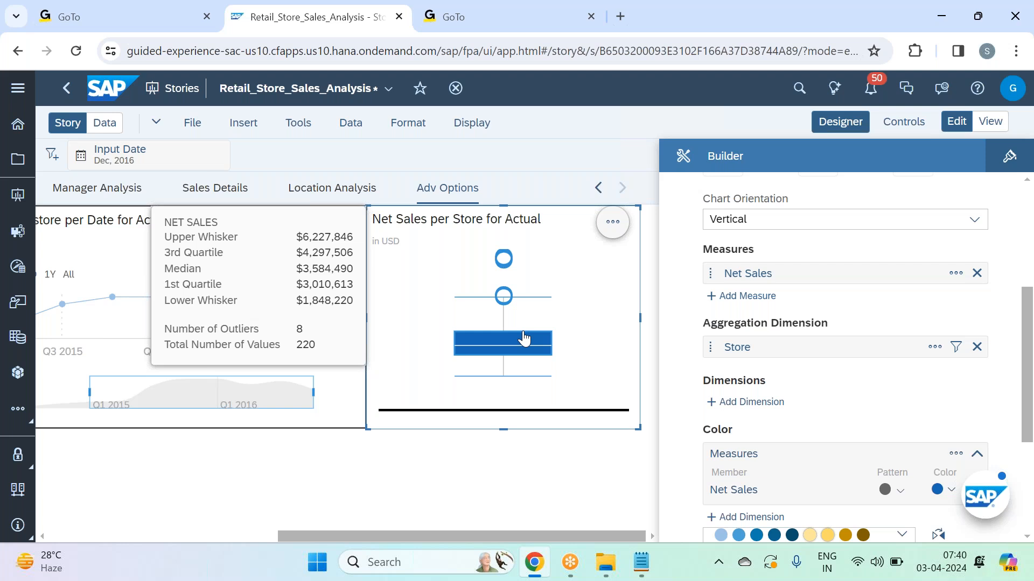
Style the box plot chart with all borders and a border line width of 2.
left_click(1009, 158)
left_click(985, 376)
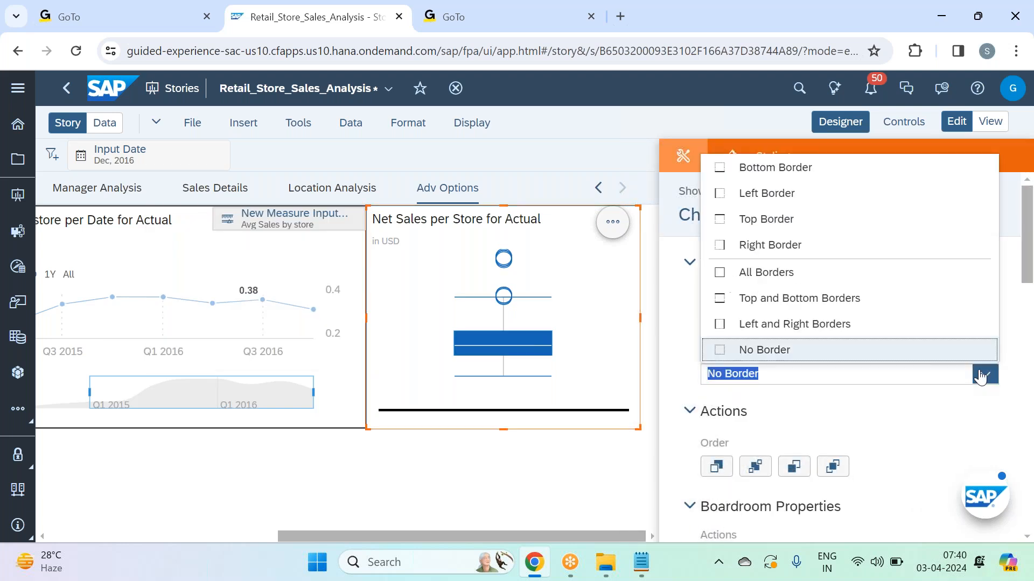
left_click(809, 282)
left_click(985, 427)
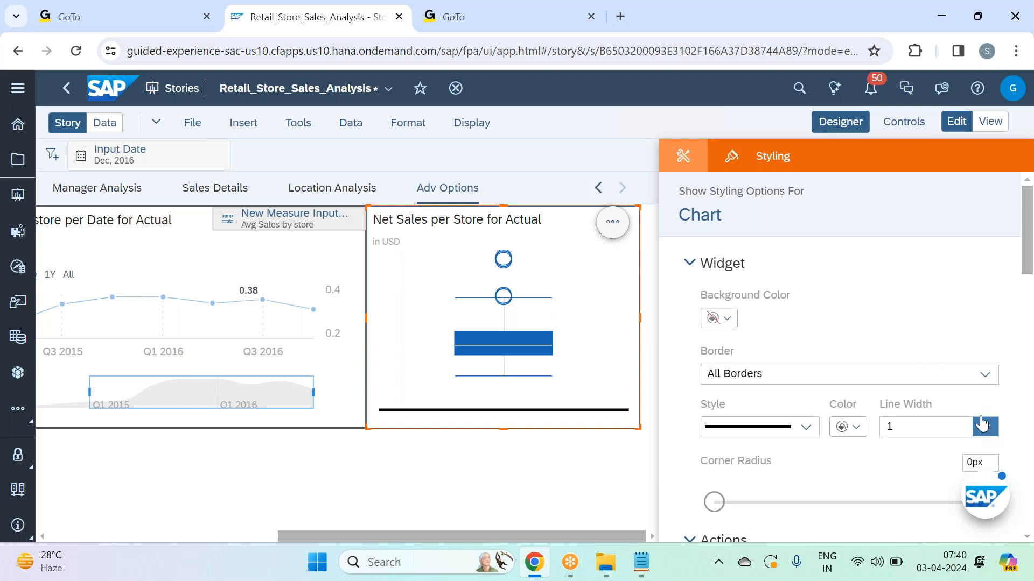
left_click(913, 253)
Set the number format scale of the box plot chart to Million and view the chart.
scroll(919, 302, "down", 10)
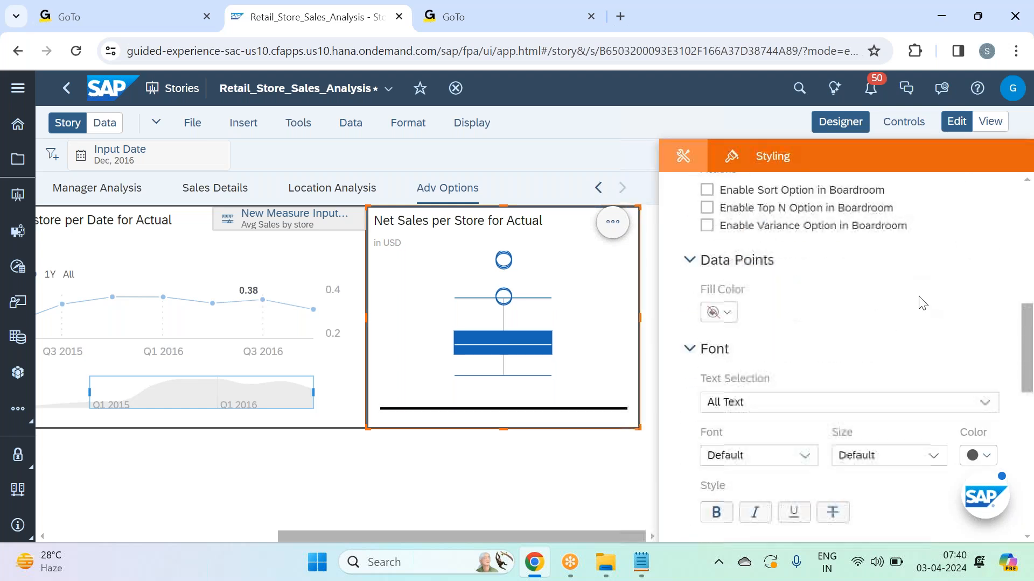
scroll(923, 303, "down", 3)
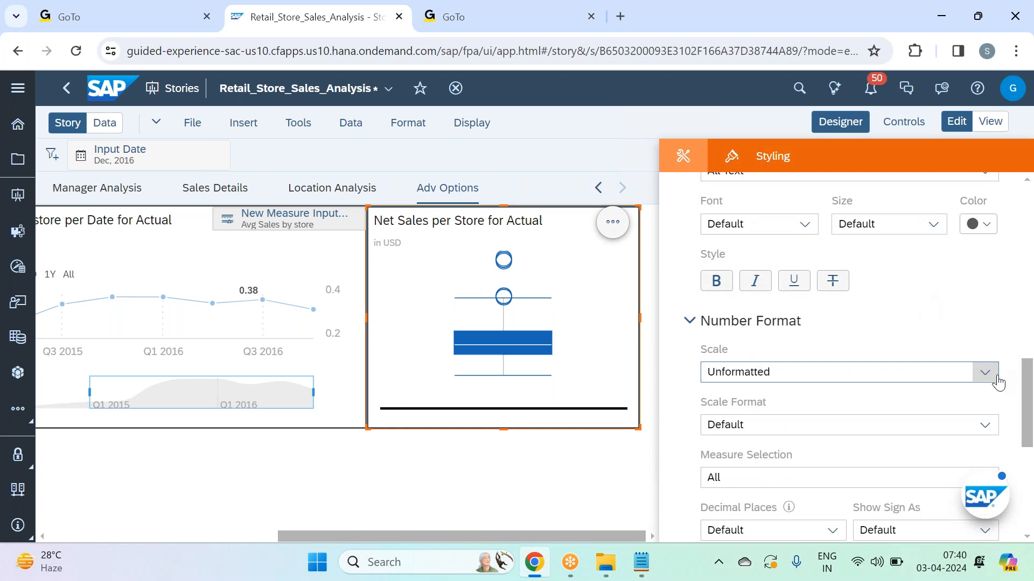
left_click(988, 372)
left_click(805, 462)
scroll(916, 307, "down", 2)
left_click(849, 120)
mouse_move(874, 344)
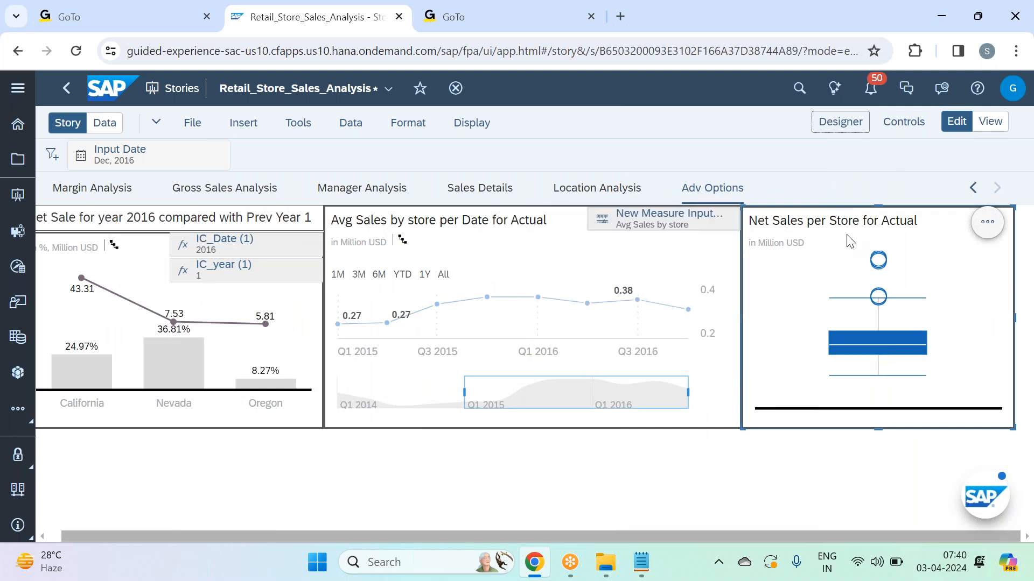
Set the box plot chart's number format to 2 decimal places and check the details of its box and outliers.
left_click(853, 124)
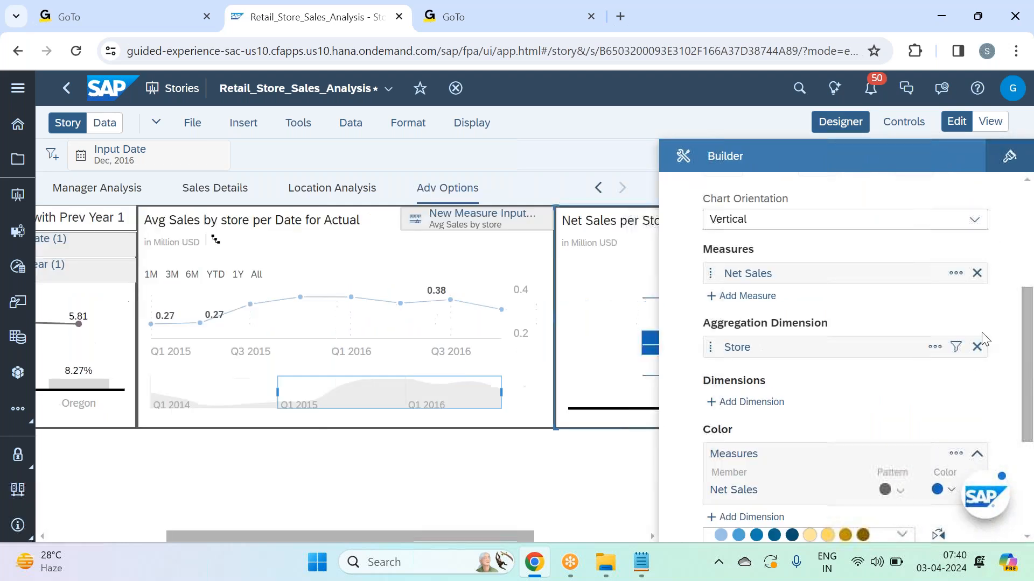
left_click(1009, 156)
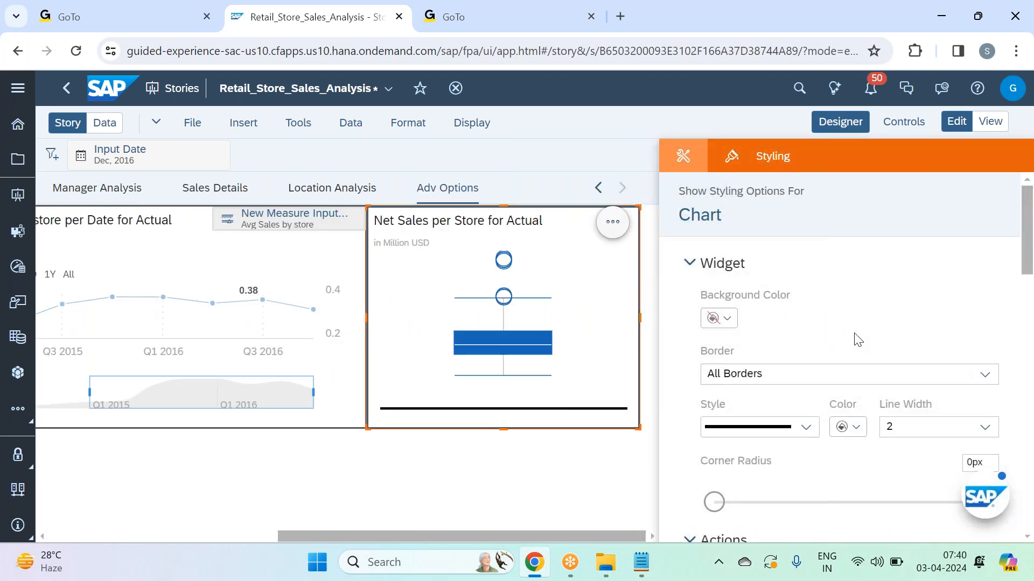
scroll(856, 339, "down", 5)
scroll(858, 340, "down", 10)
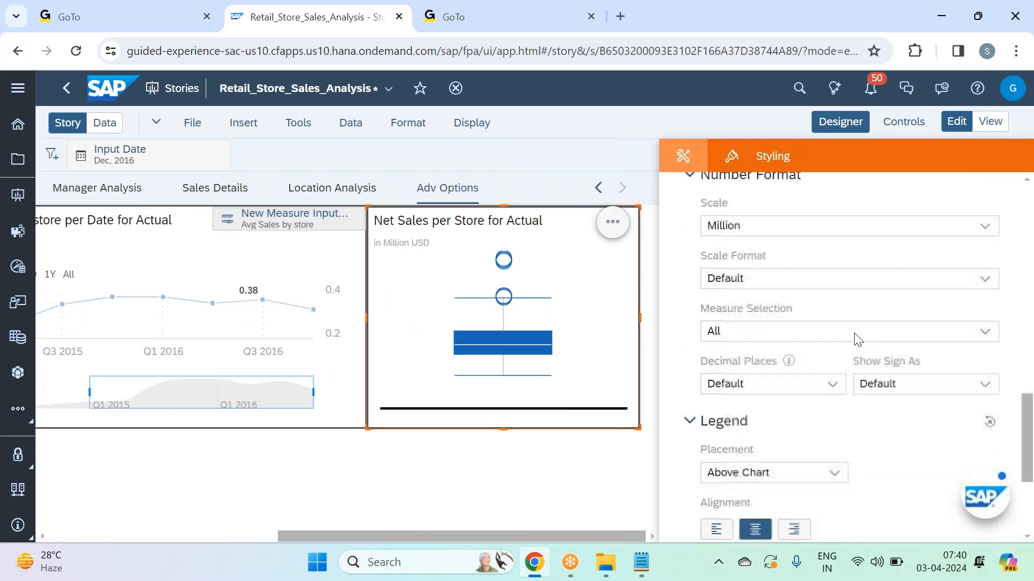
left_click(833, 369)
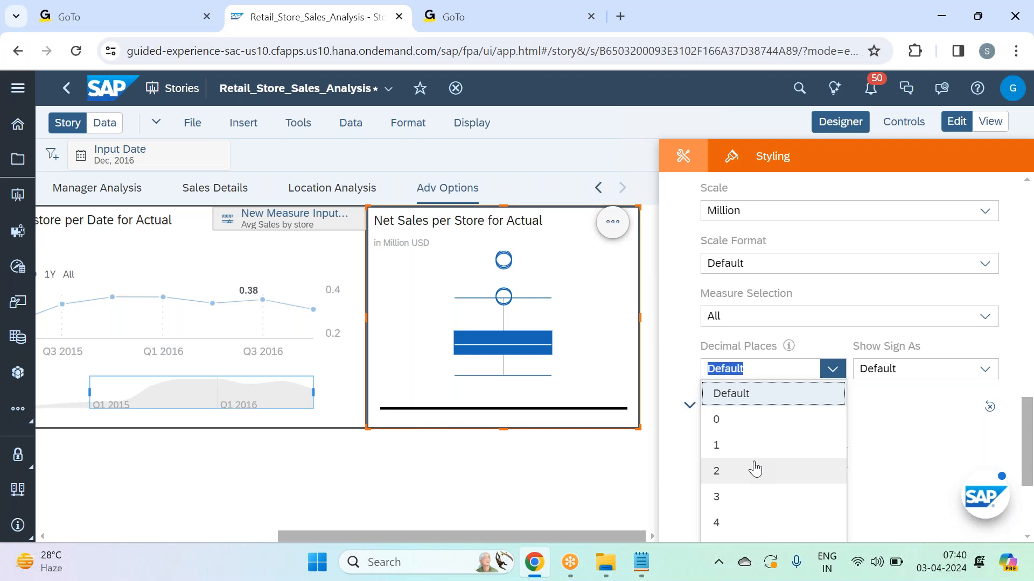
left_click(752, 468)
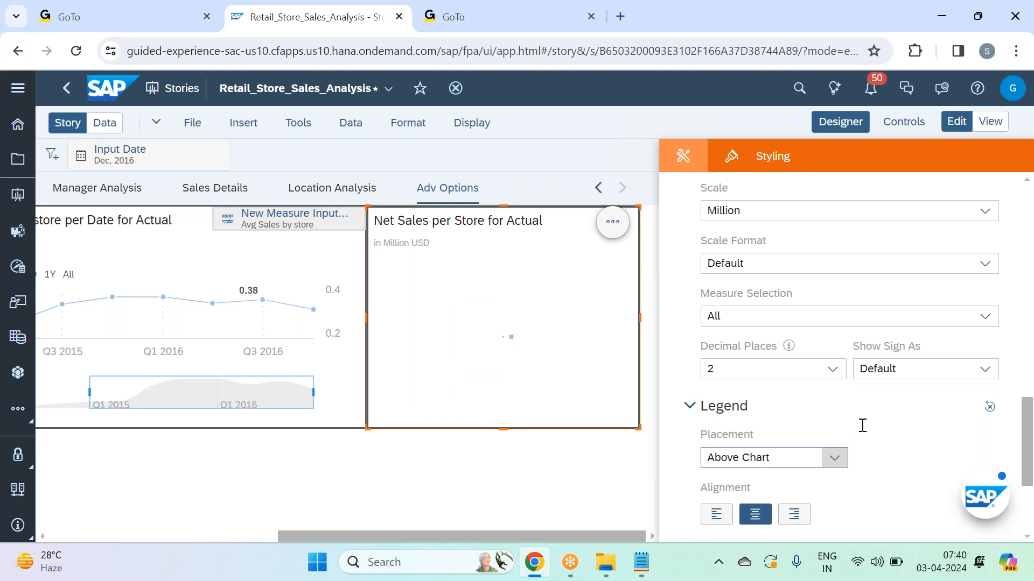
left_click(841, 131)
mouse_move(895, 346)
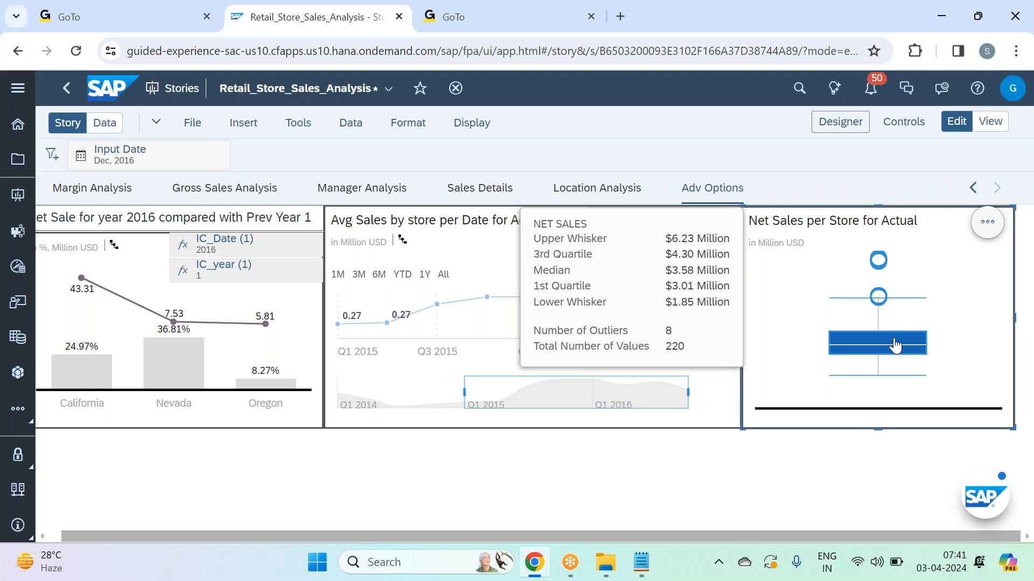
mouse_move(884, 266)
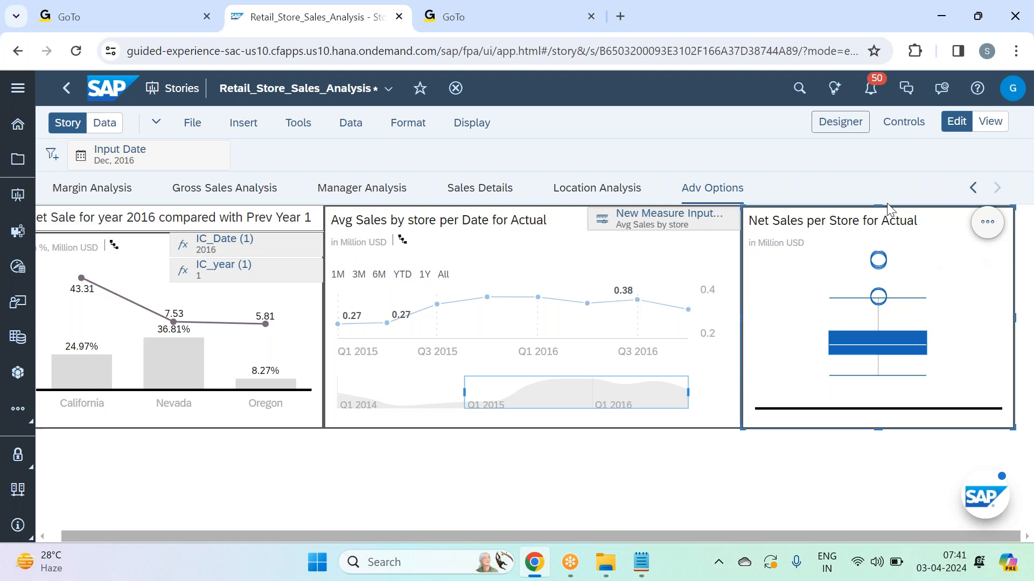
Try Location as the dimension of the box plot chart to compare the boxes per location, and remove it.
left_click(848, 129)
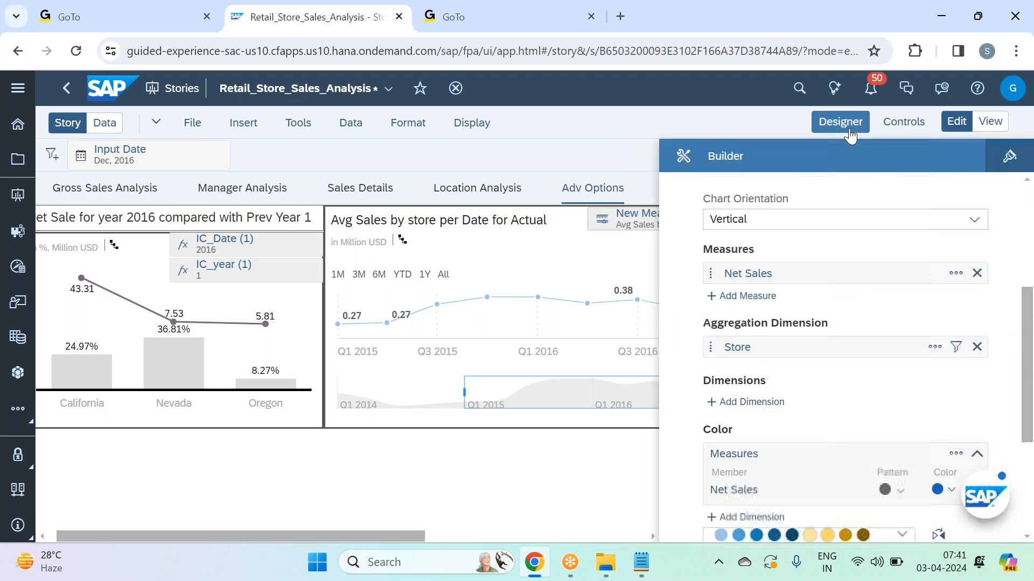
left_click(745, 413)
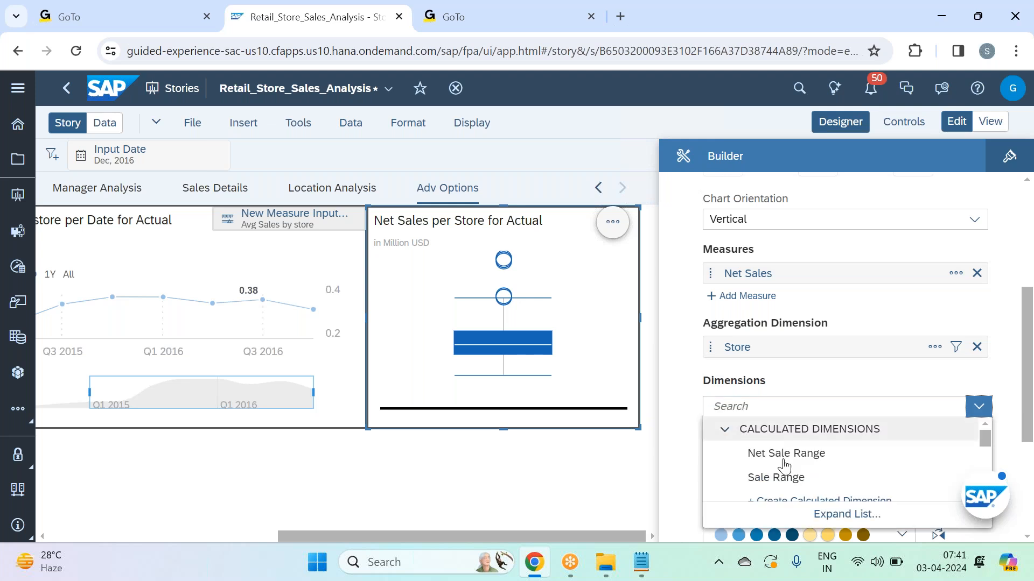
scroll(785, 465, "down", 3)
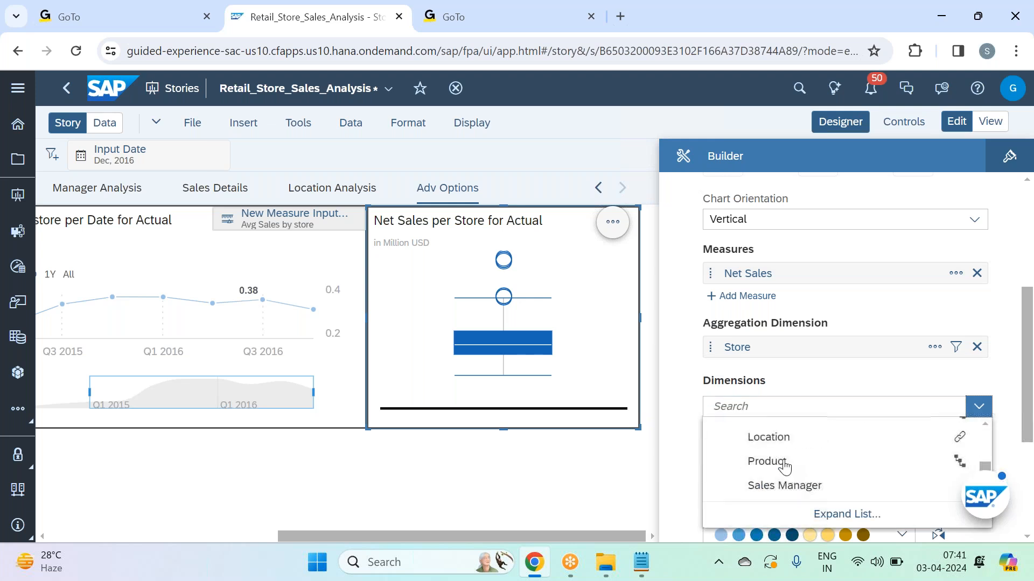
left_click(806, 434)
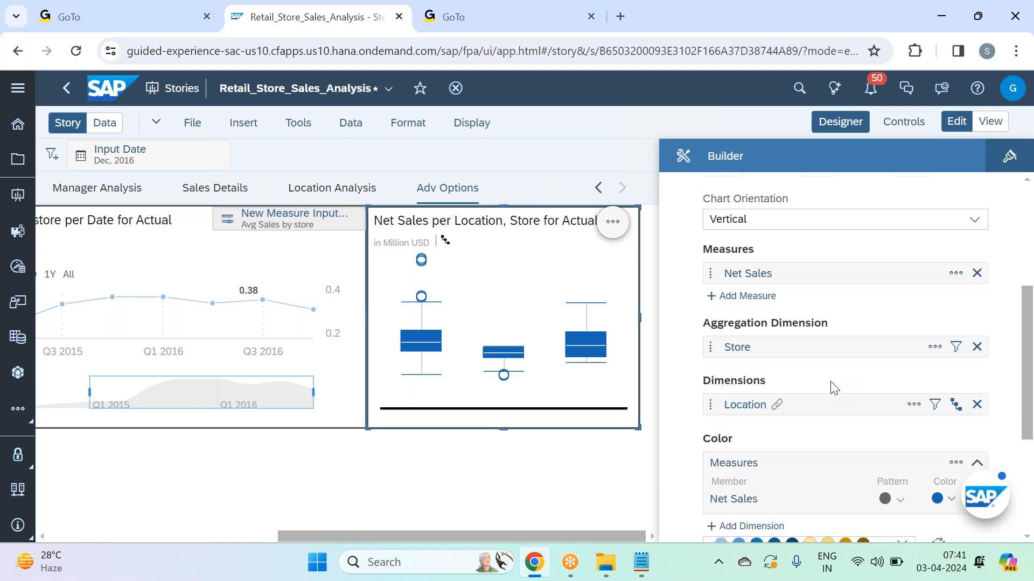
mouse_move(425, 353)
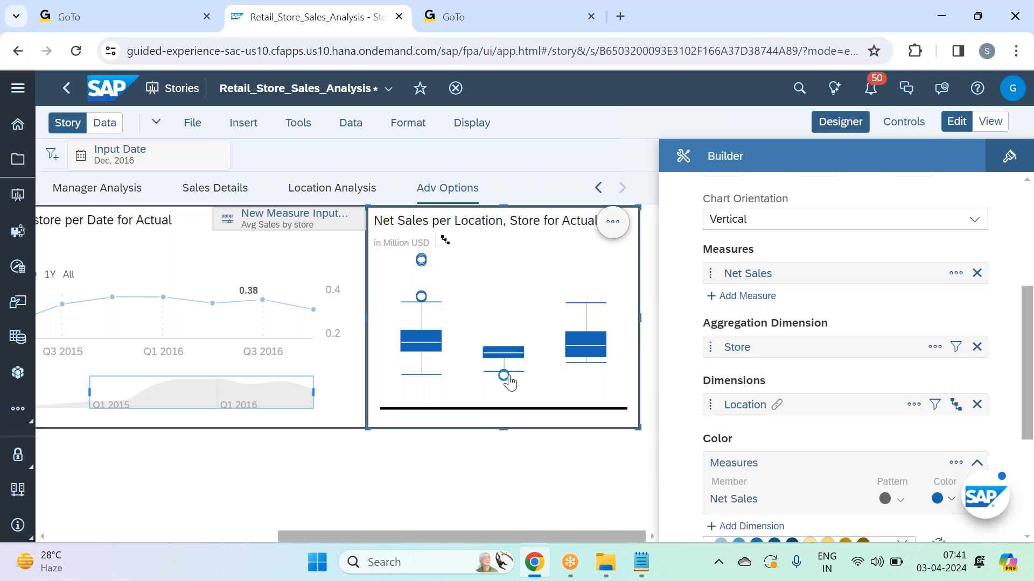
mouse_move(521, 357)
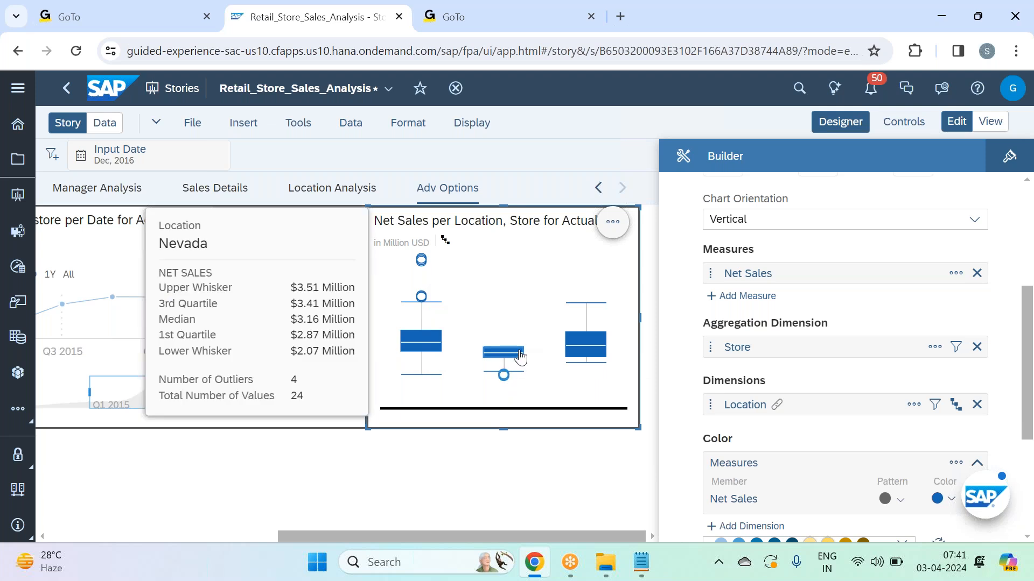
mouse_move(502, 381)
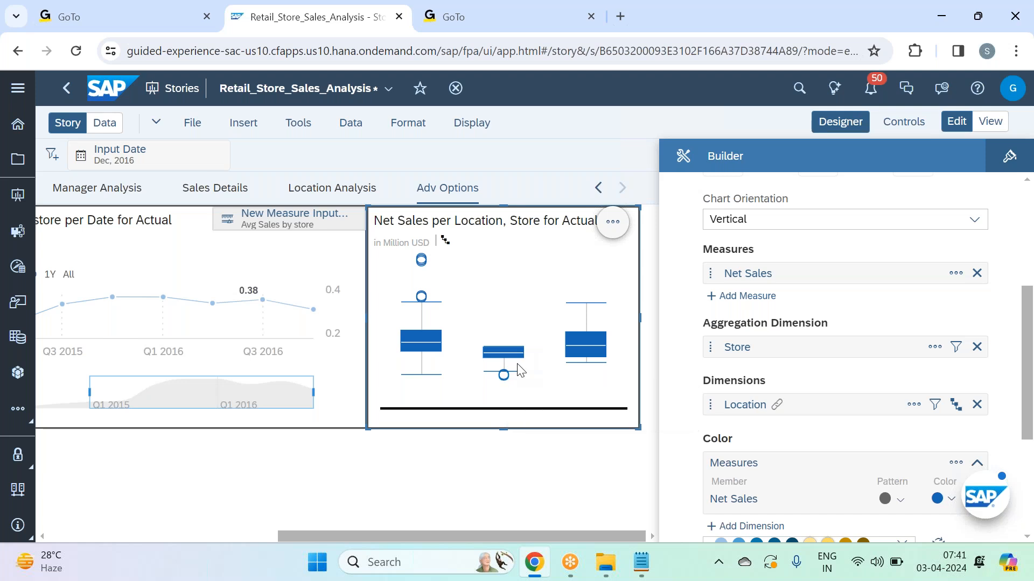
mouse_move(589, 353)
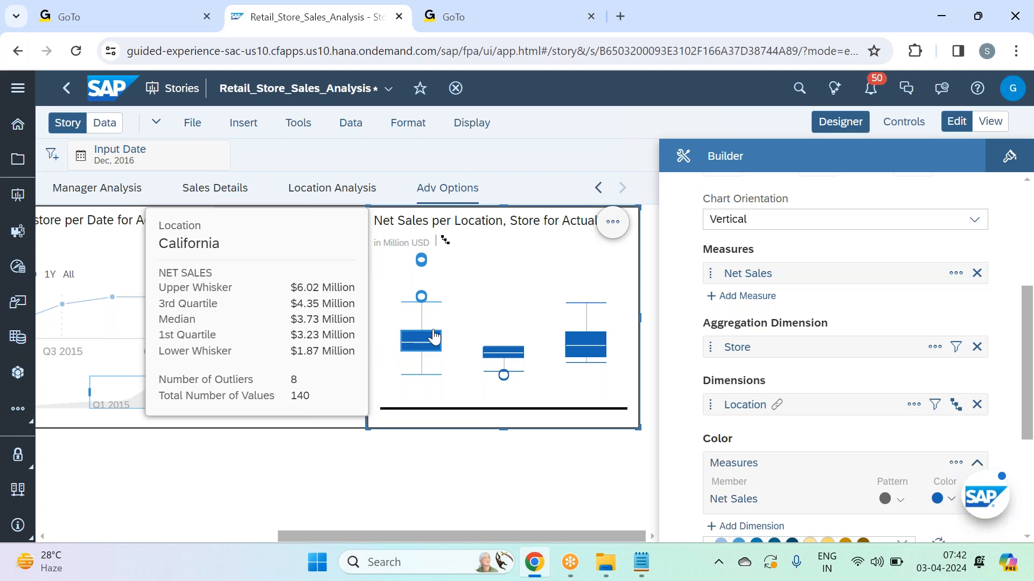
left_click(976, 405)
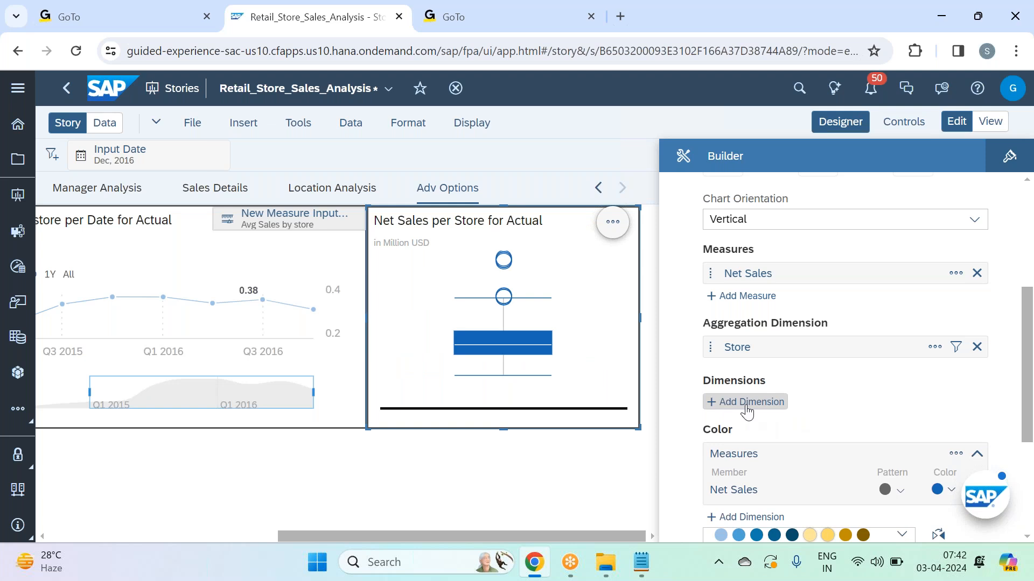
Create a dimension input control for the box plot chart offering Date, Location, Product and Sales Manager.
left_click(747, 412)
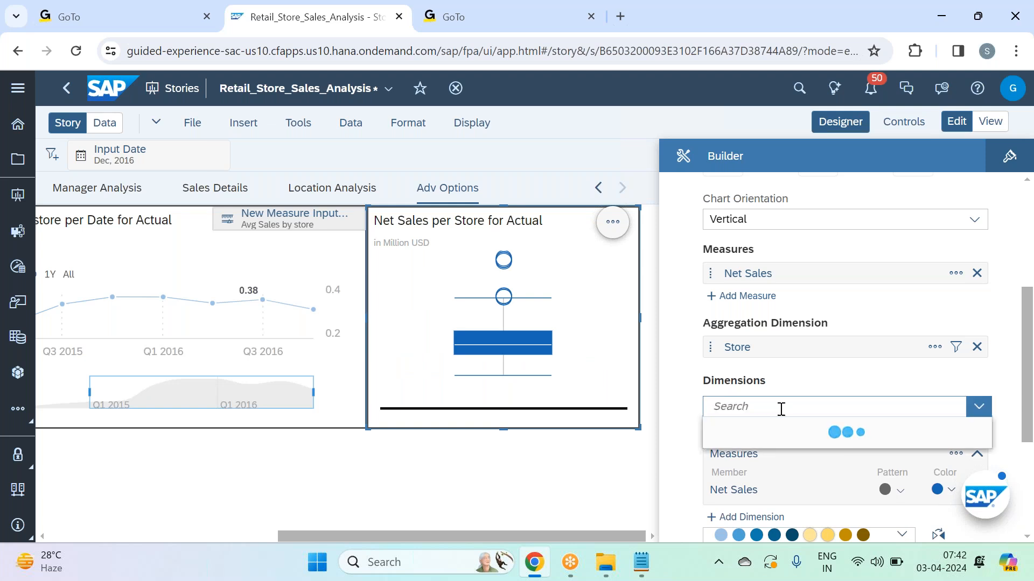
scroll(860, 461, "down", 3)
scroll(860, 462, "down", 2)
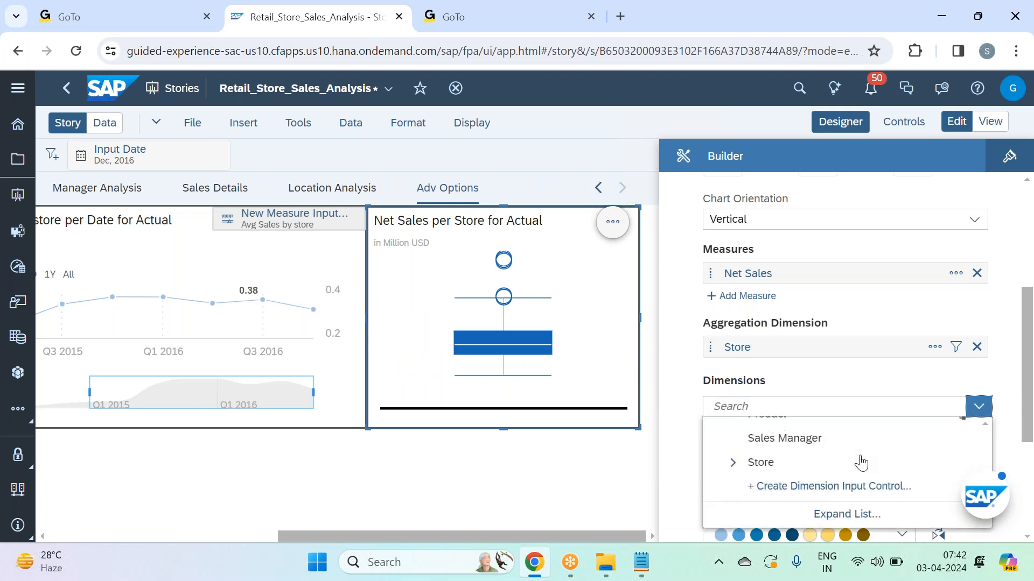
left_click(856, 488)
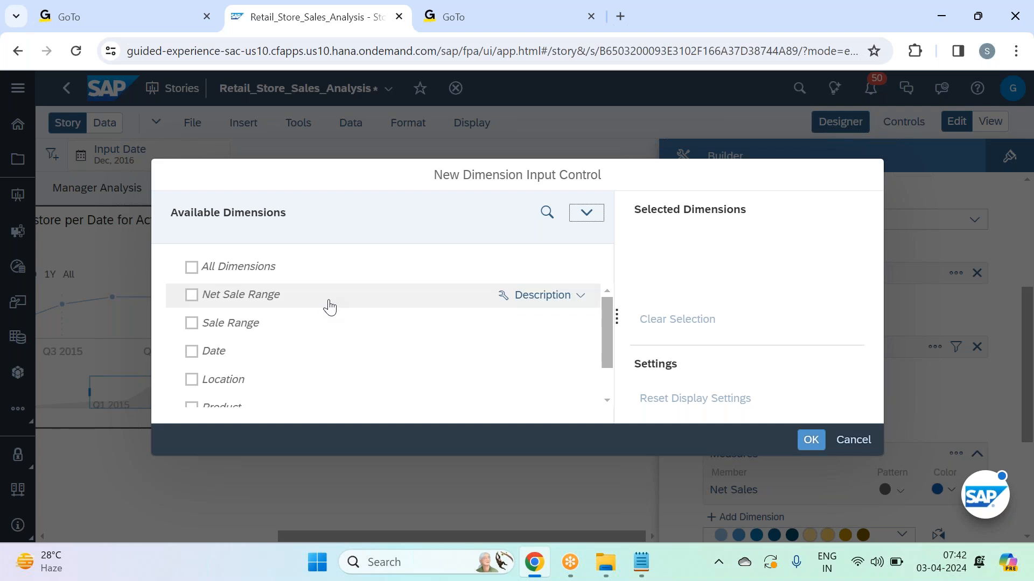
scroll(330, 307, "down", 1)
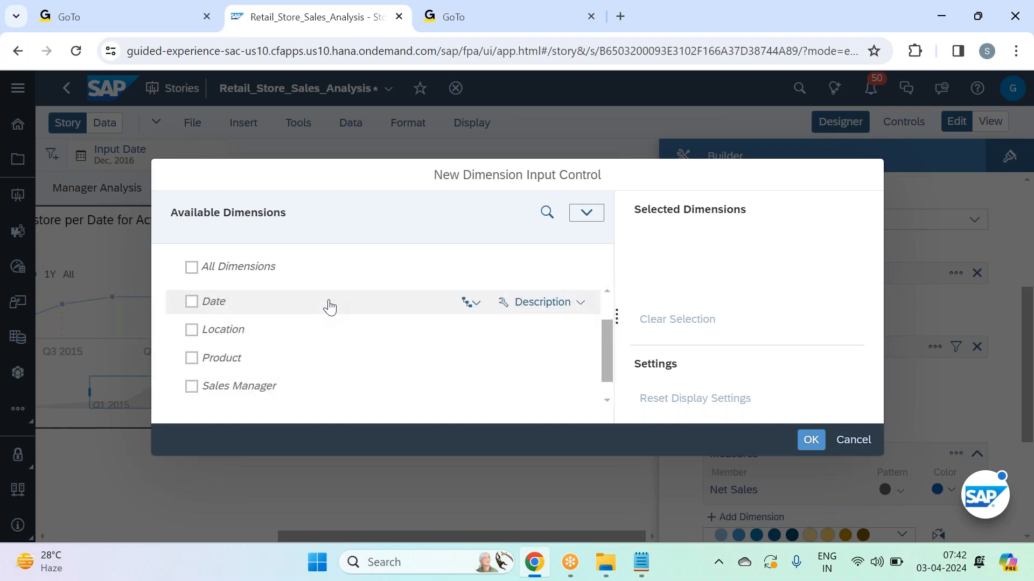
left_click(330, 306)
left_click(318, 330)
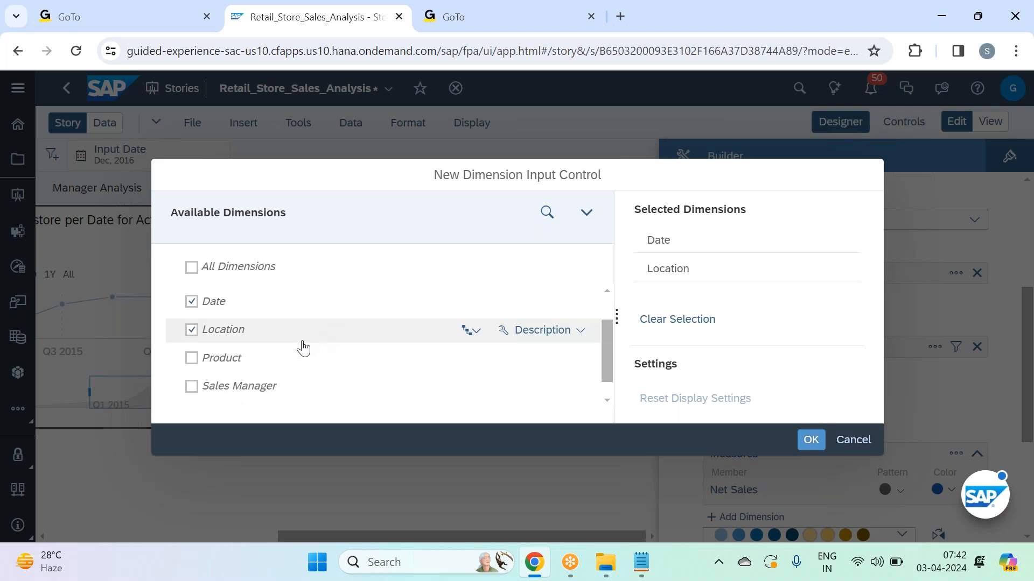
left_click(302, 359)
left_click(304, 396)
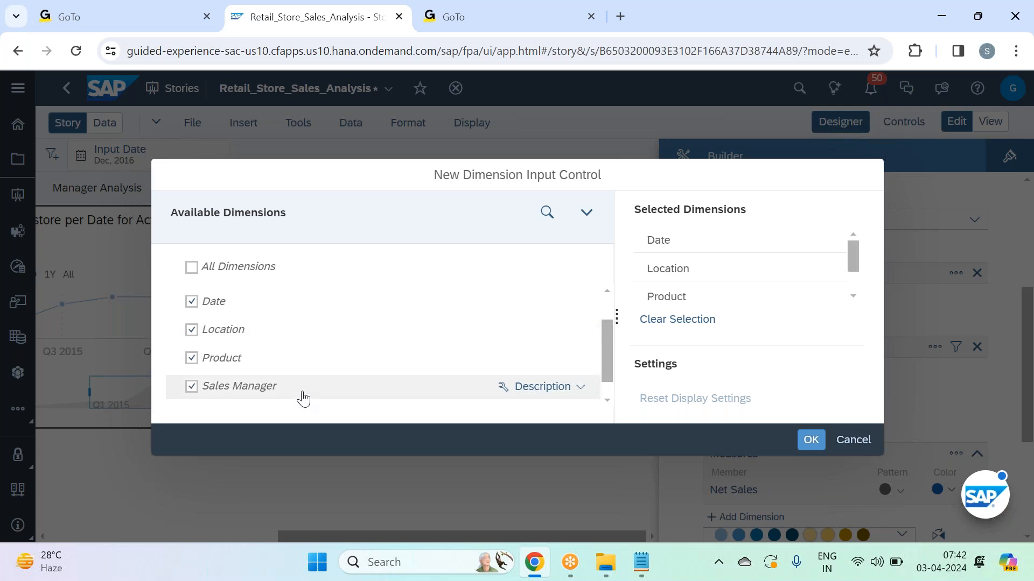
left_click(800, 446)
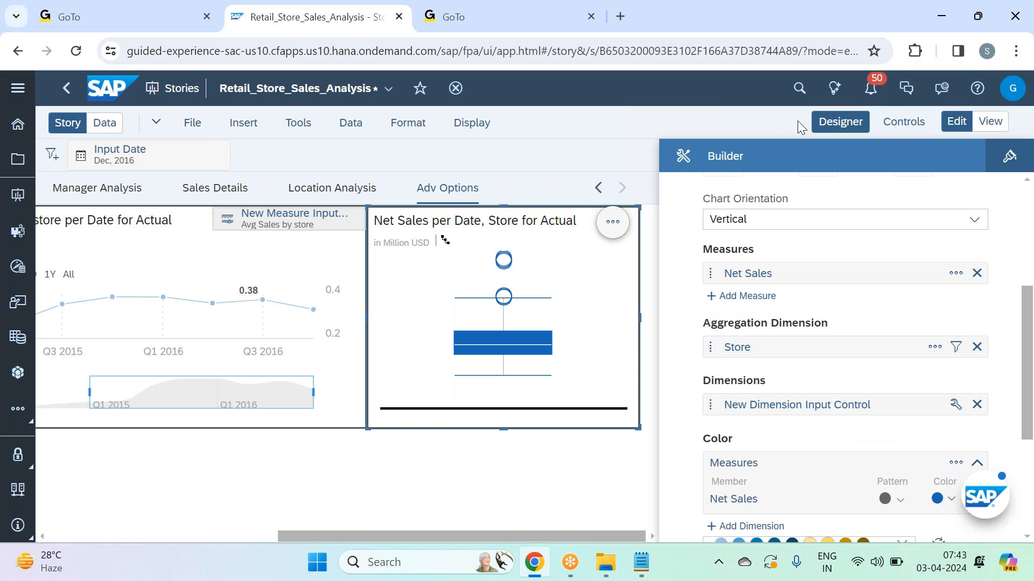
Place the new dimension input control in the upper-right corner of the box plot chart, level with its title.
left_click(842, 128)
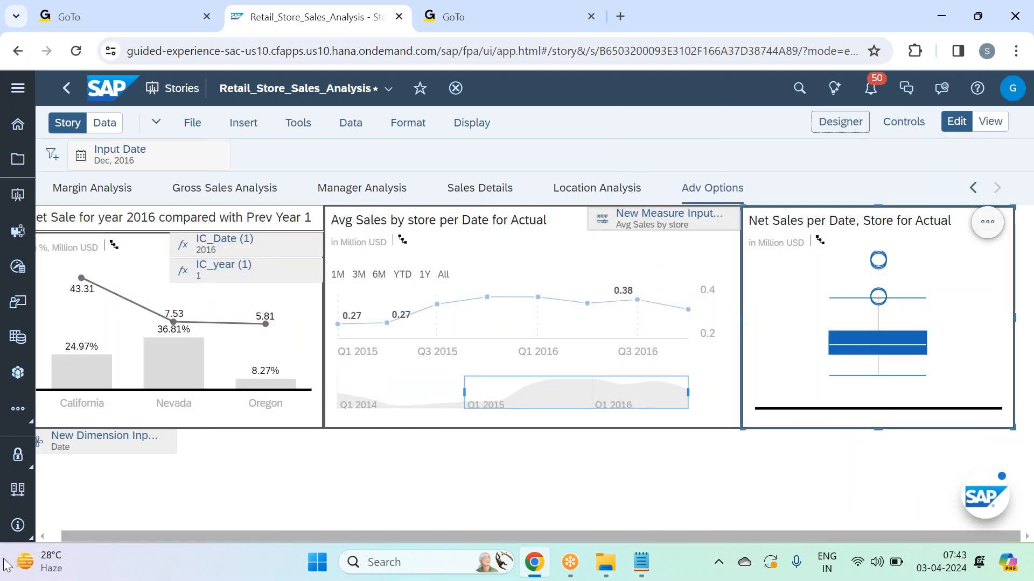
left_click_drag(164, 441, 1005, 225)
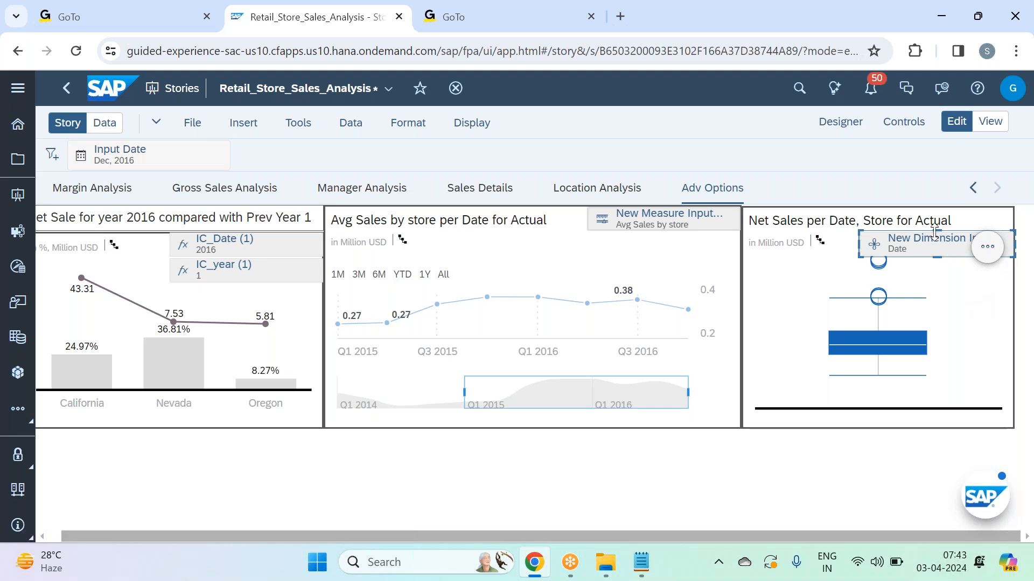
mouse_move(934, 232)
left_mouse_down()
mouse_move(944, 226)
mouse_move(934, 214)
left_mouse_up()
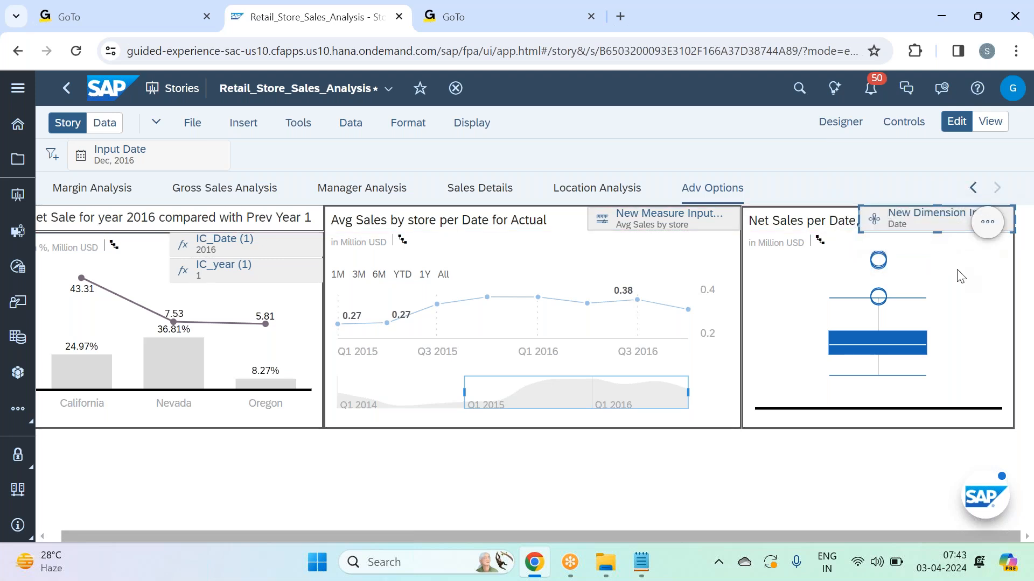
Drill the box plot's Date dimension to yearly boxes and check the details of 2014, 2015 and 2016, including a 2015 outlier.
left_click(897, 227)
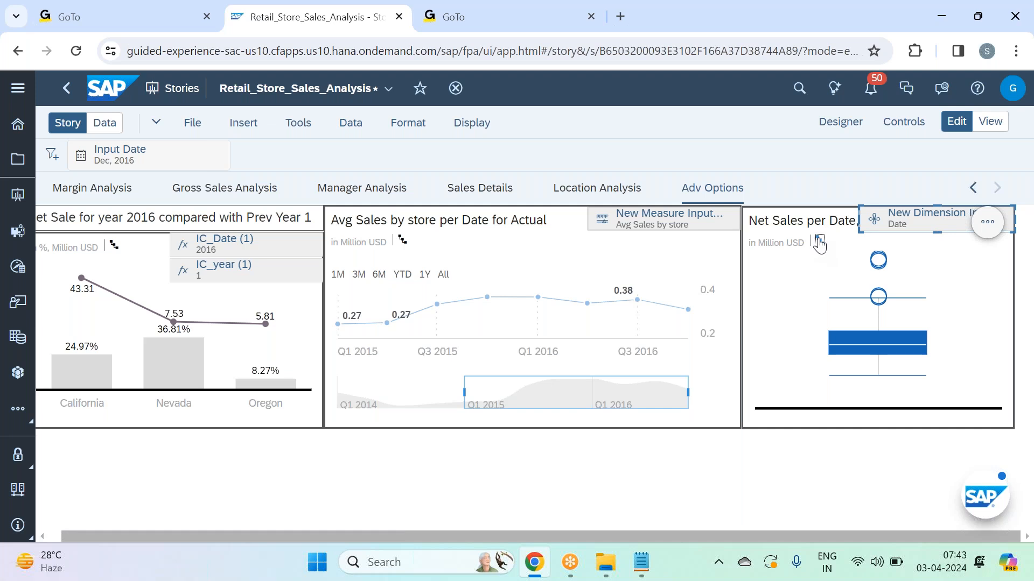
left_click(863, 381)
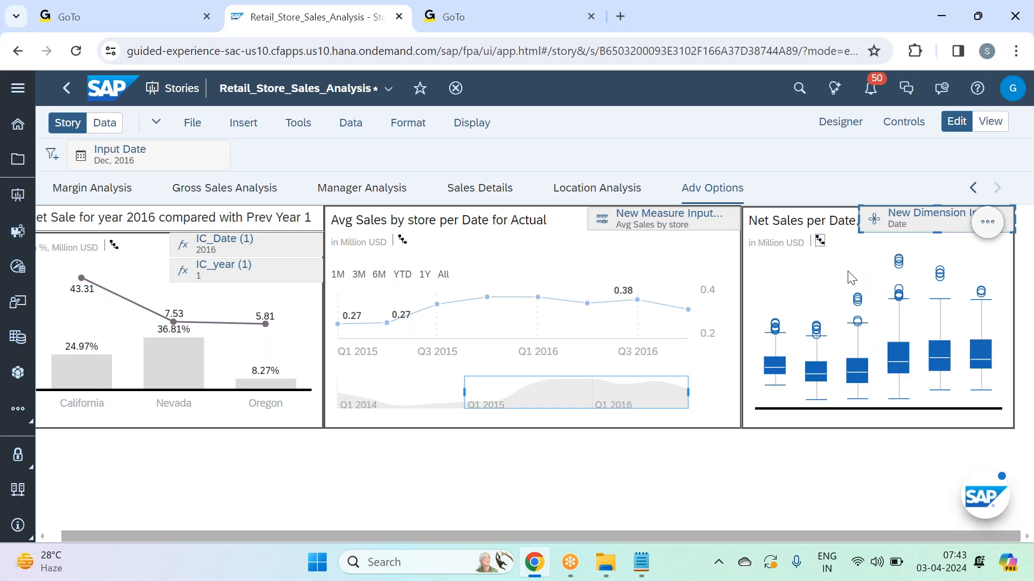
left_click(819, 241)
left_click(853, 364)
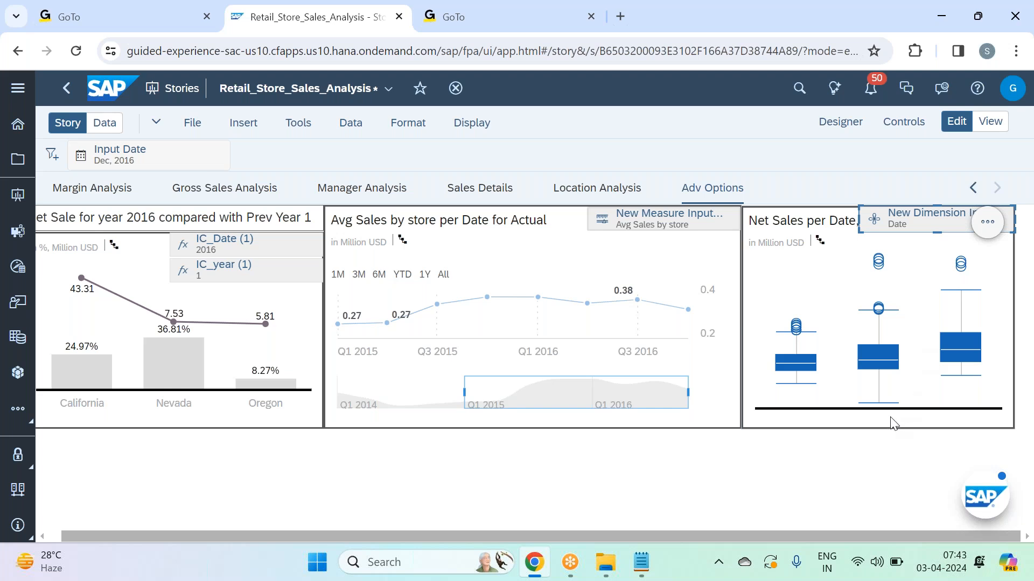
mouse_move(802, 371)
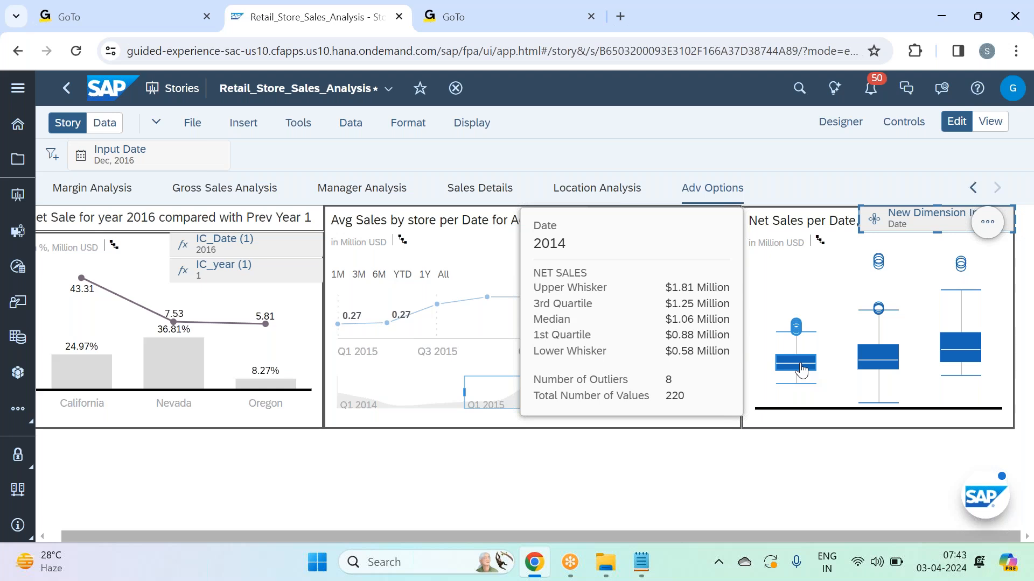
mouse_move(883, 364)
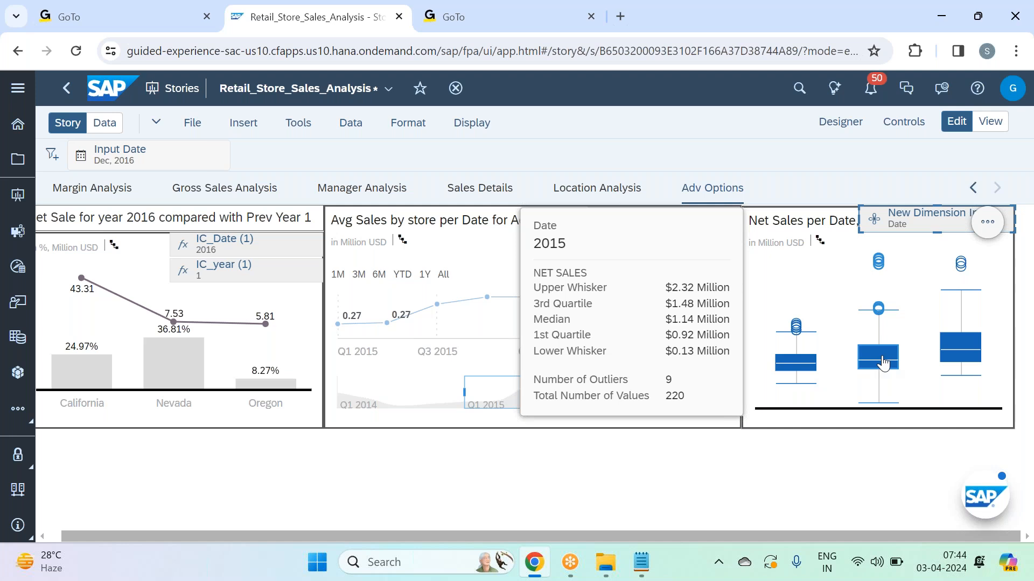
mouse_move(880, 261)
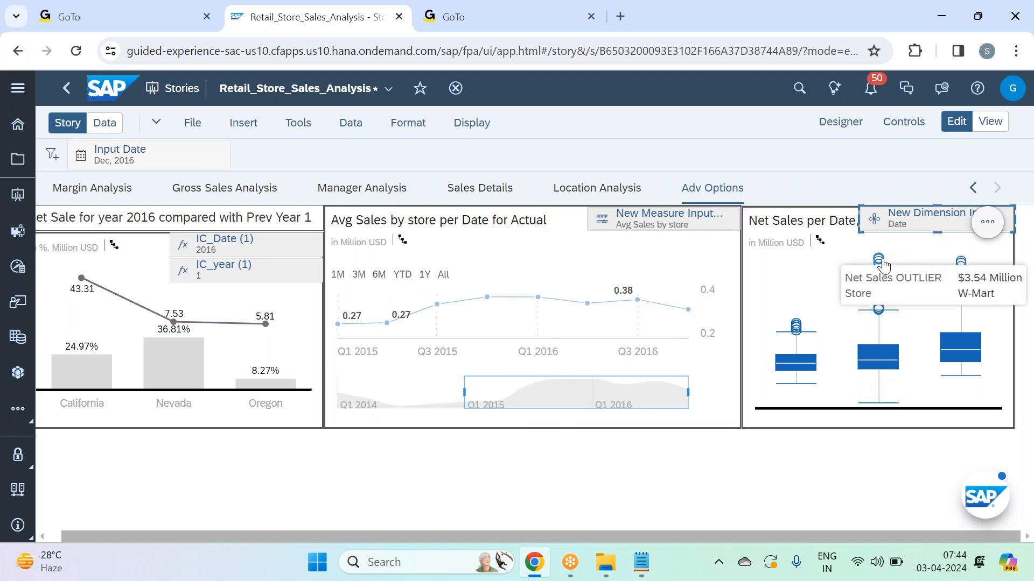
mouse_move(961, 344)
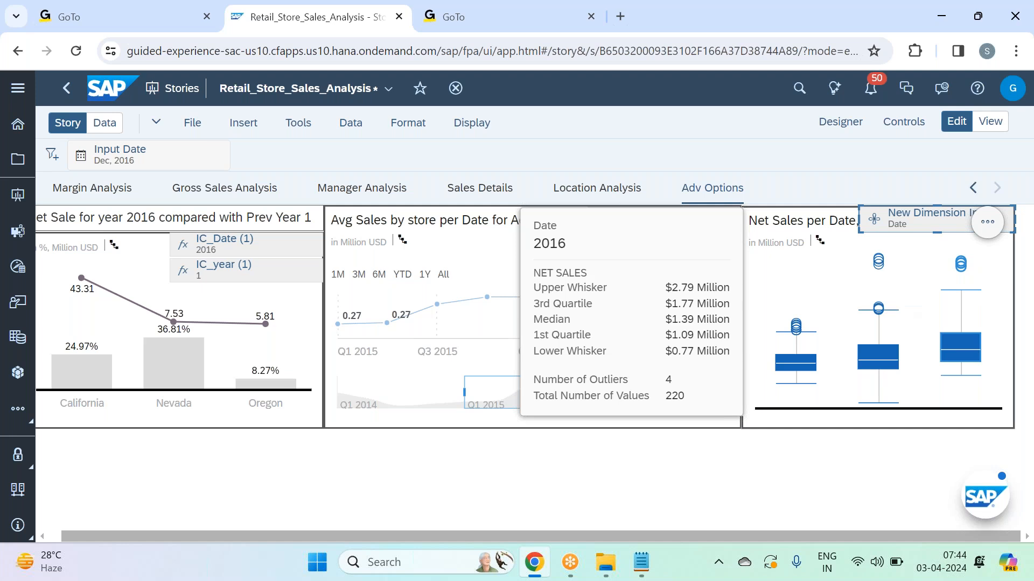
Switch the box plot's dimension input control to Location and drill the chart to Level 1.
left_click(922, 220)
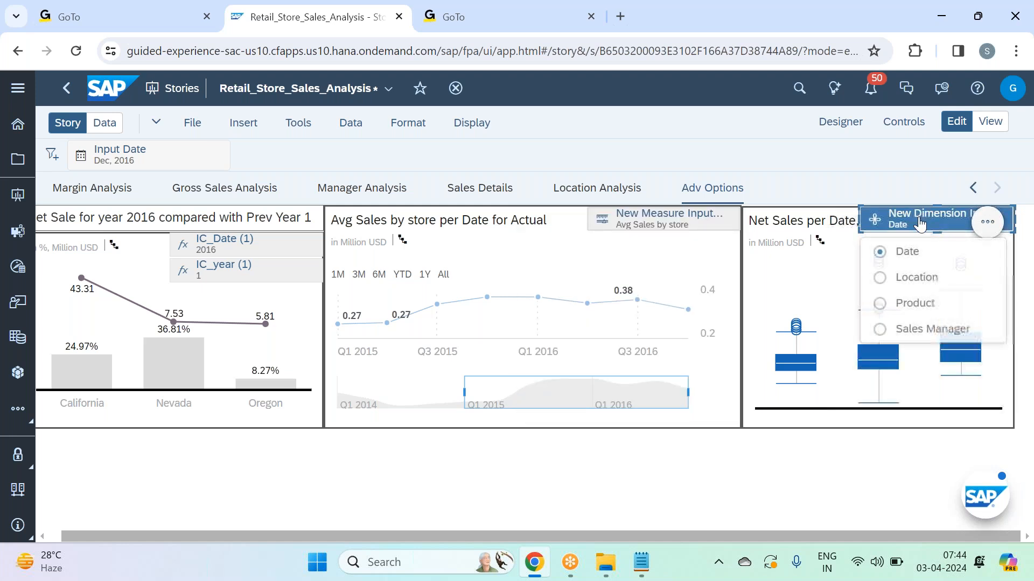
left_click(909, 291)
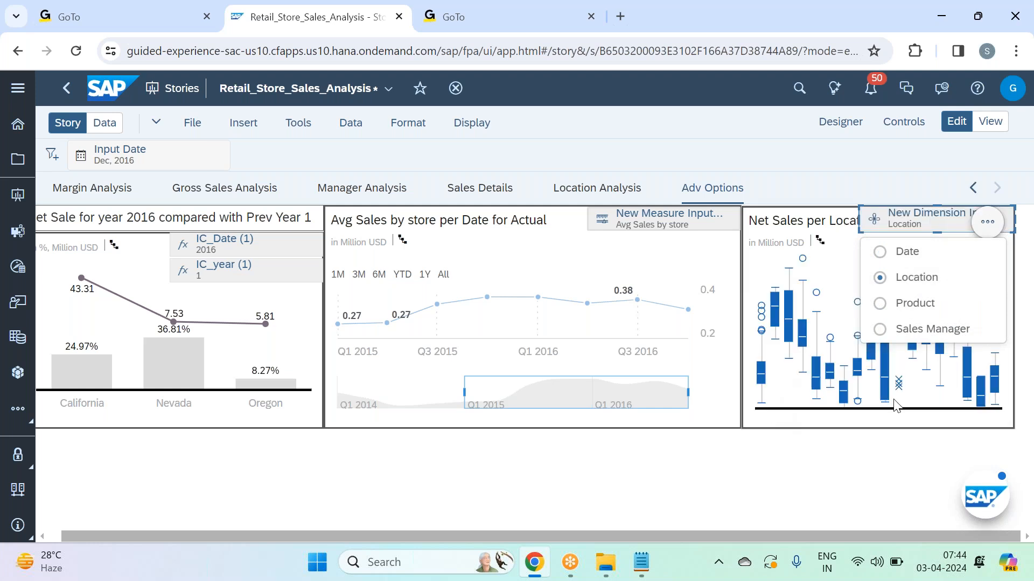
left_click(820, 240)
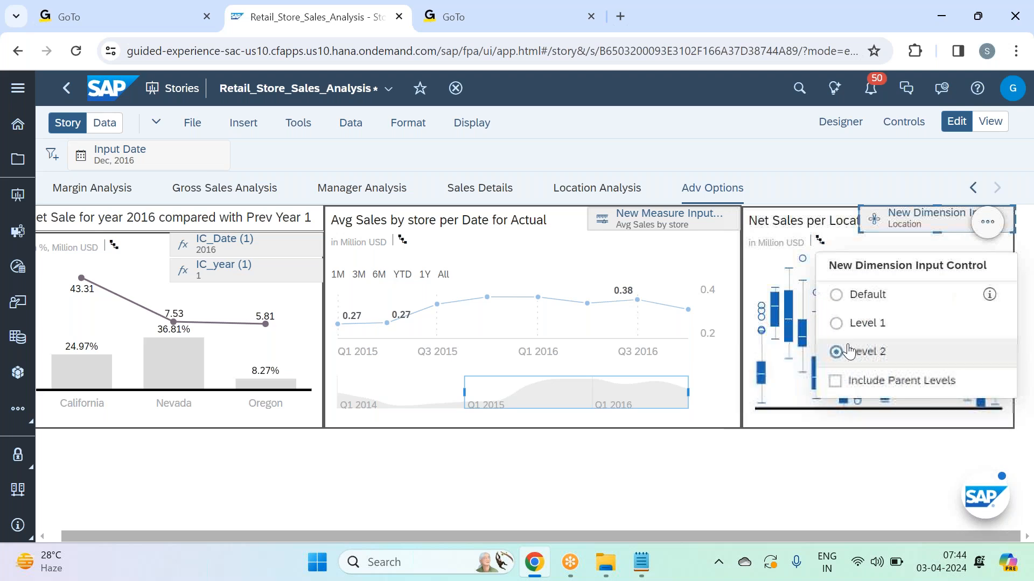
left_click(851, 330)
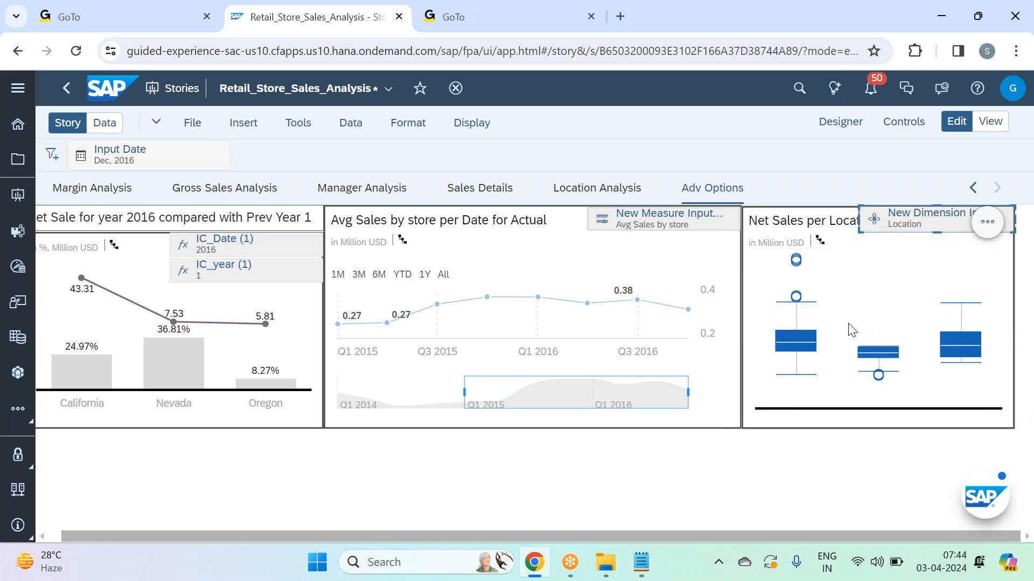
mouse_move(819, 338)
Switch the dimension input control to Product and check the box and outlier details for the individual products.
left_click(921, 234)
left_click(898, 313)
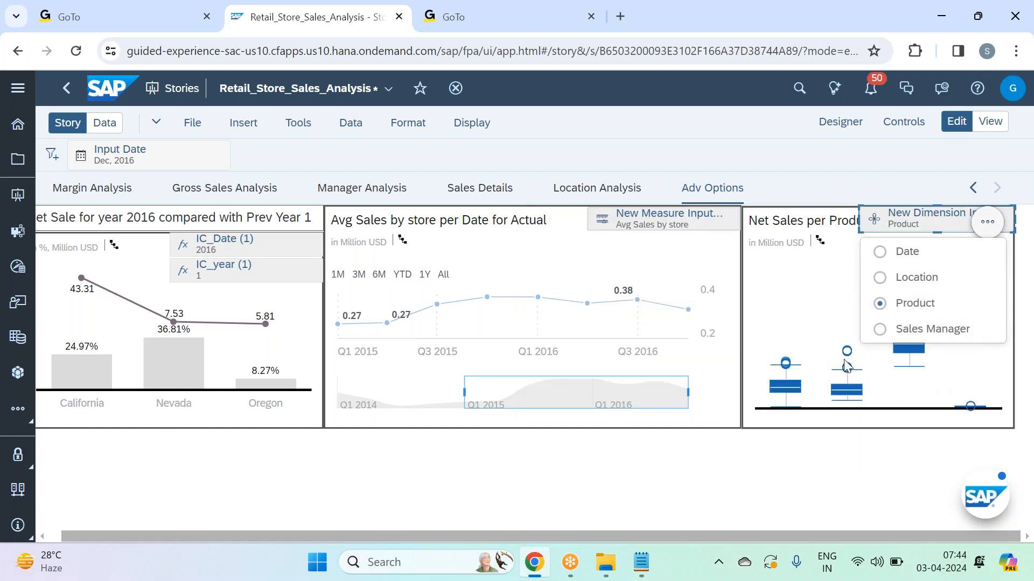
left_click(798, 288)
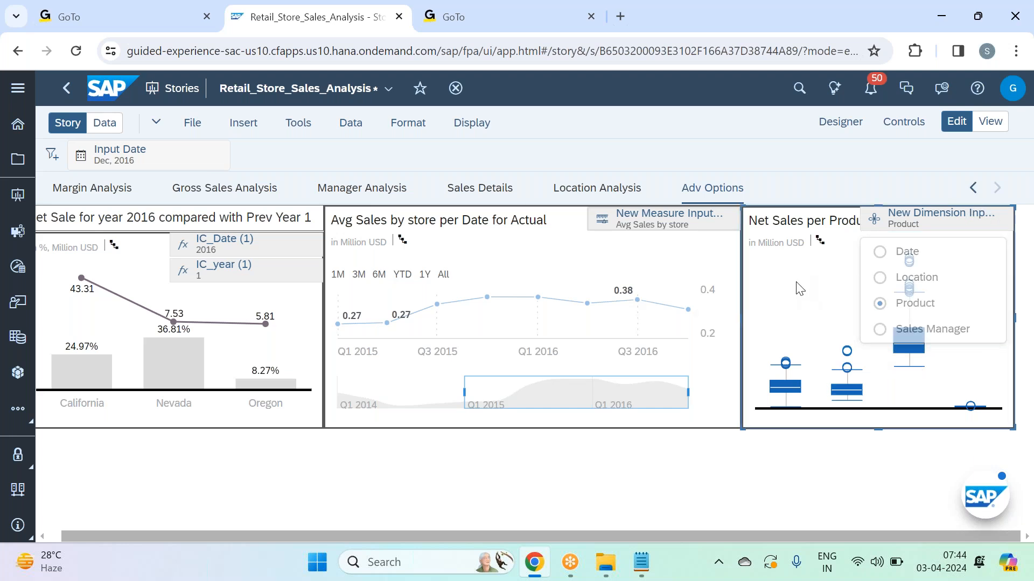
mouse_move(796, 396)
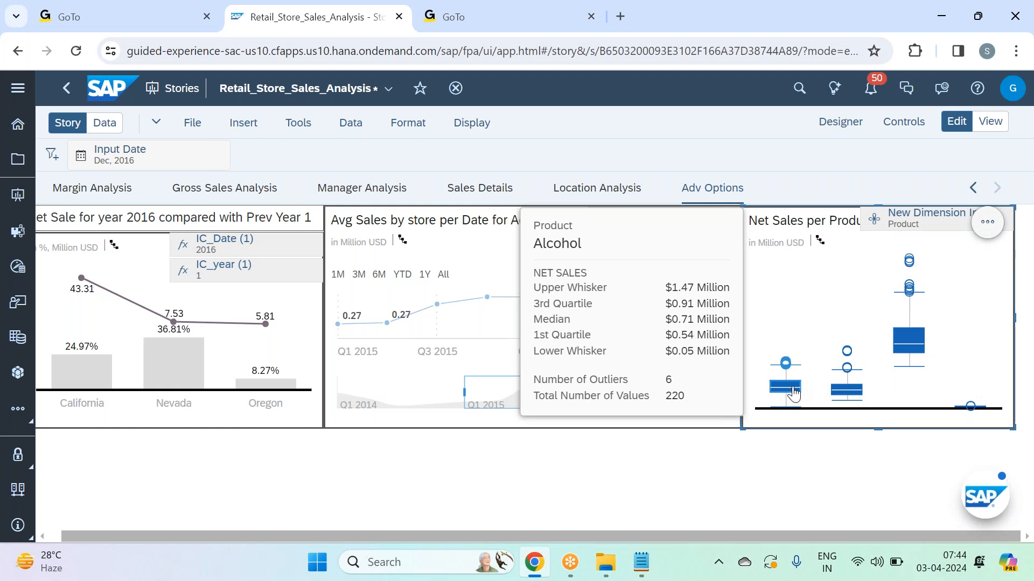
mouse_move(846, 393)
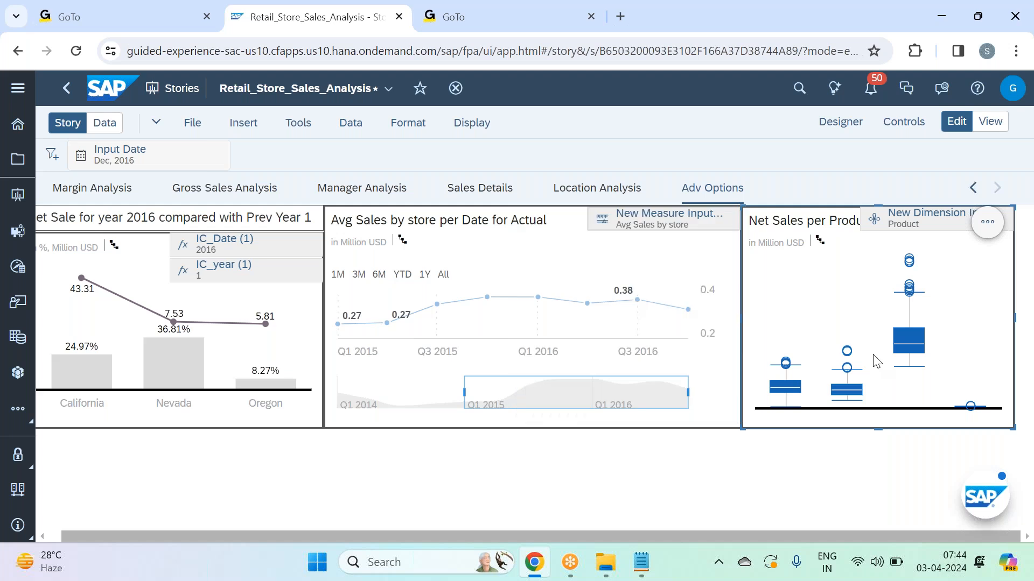
mouse_move(914, 346)
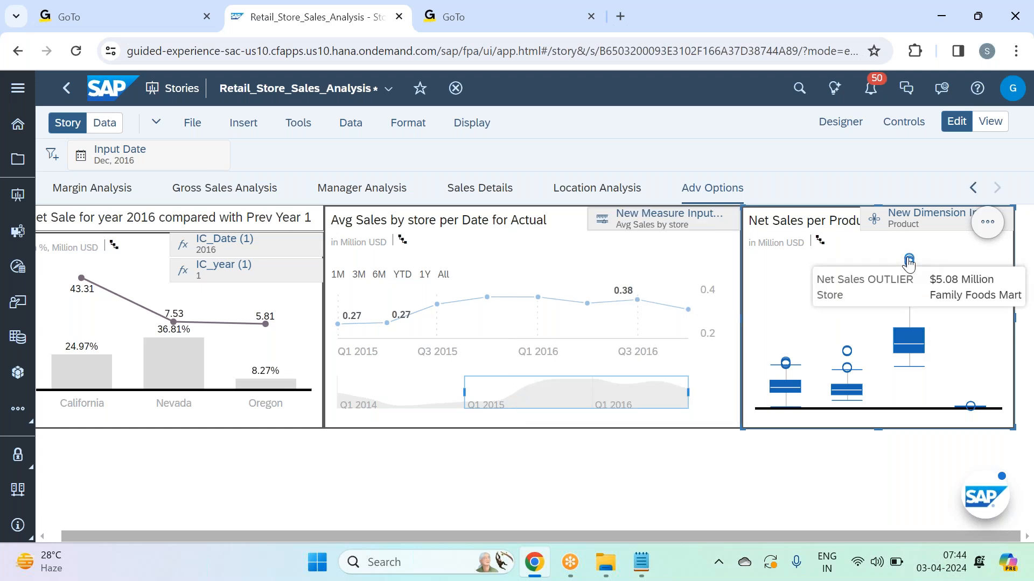
Switch the dimension input control to Sales Manager and examine the boxes per manager.
left_click(921, 221)
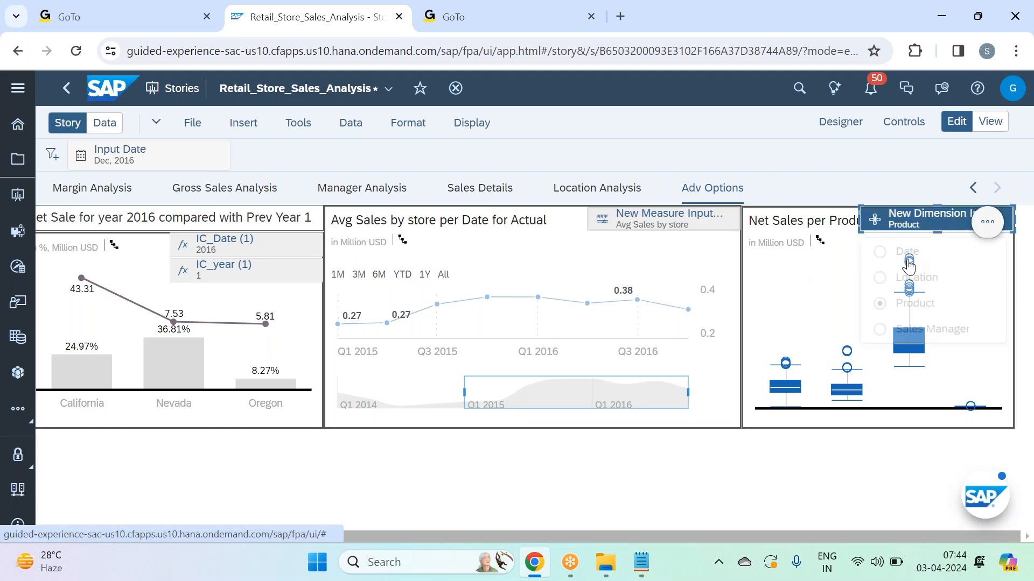
left_click(901, 338)
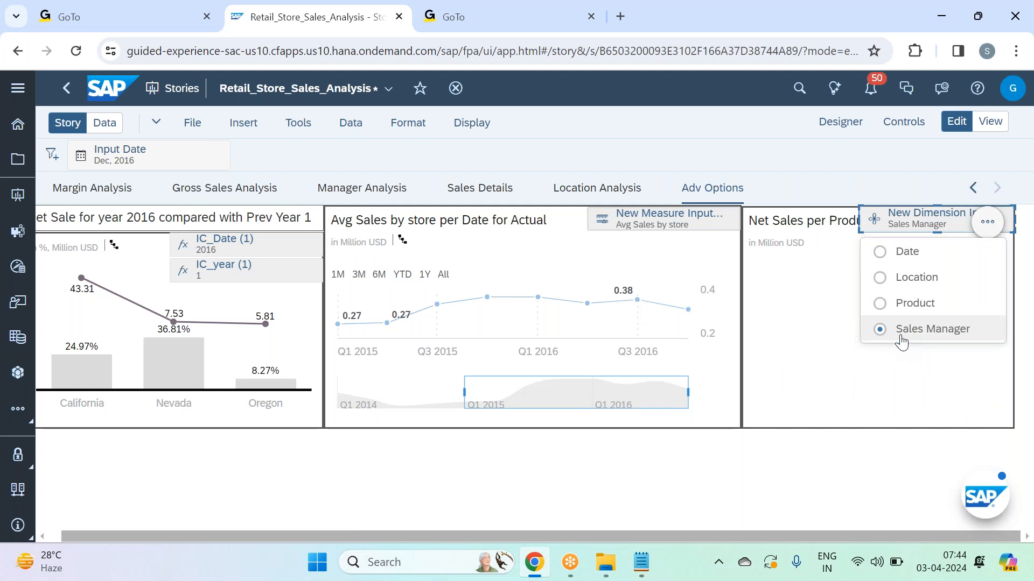
mouse_move(768, 350)
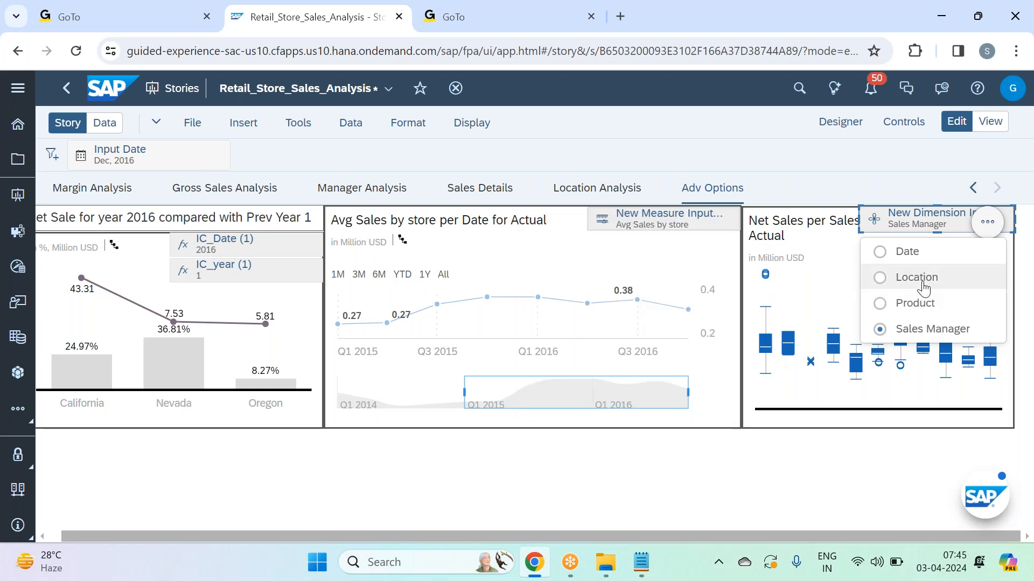
Set the dimension input control back to Date and drill the box plot chart to yearly boxes.
left_click(908, 248)
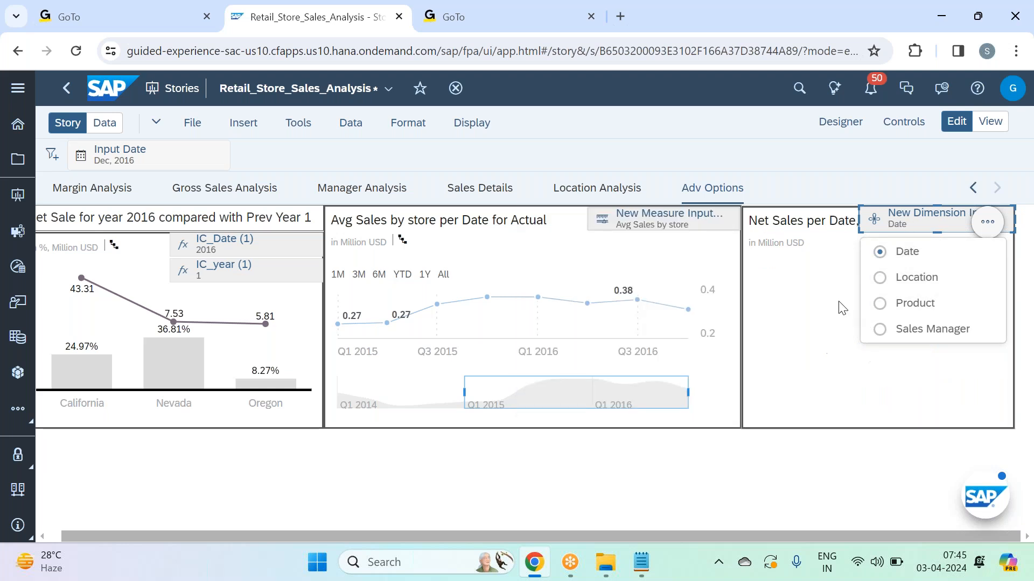
left_click(820, 239)
left_click(851, 359)
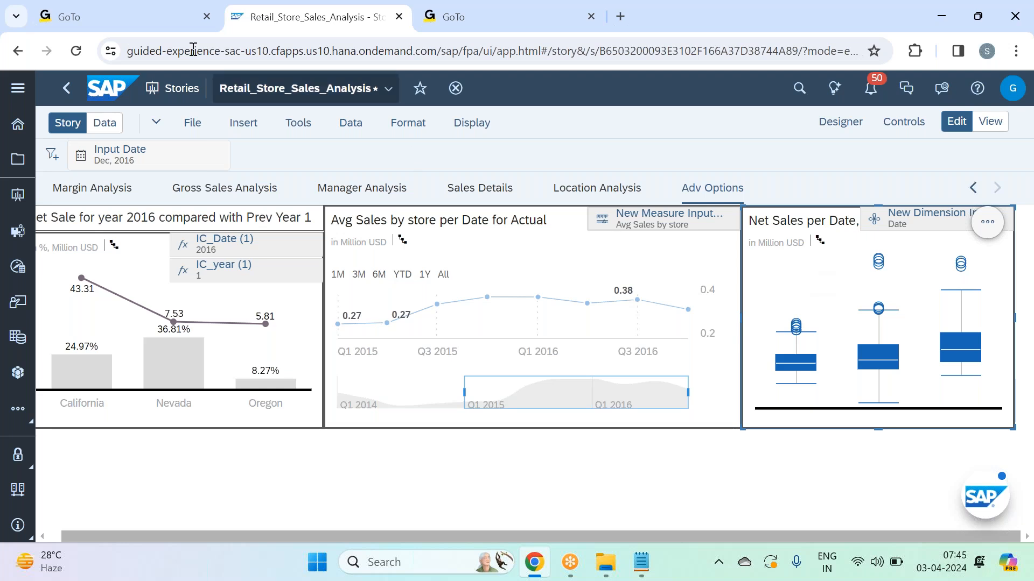
Save the Retail_Store_Sales_Analysis story with the finished box plot chart and its dimension input control.
left_click(192, 123)
mouse_move(248, 174)
left_click(370, 180)
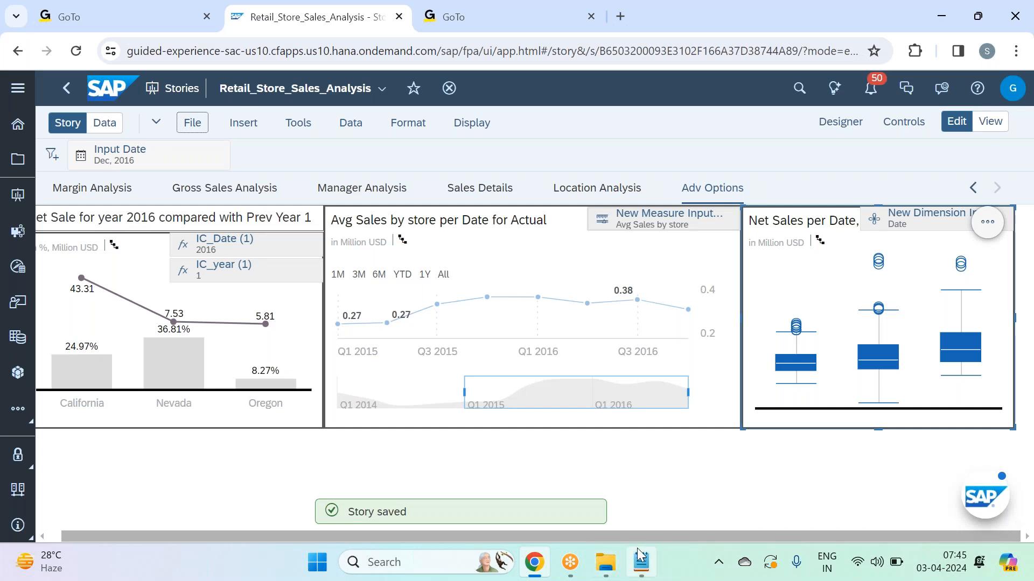
mouse_move(640, 557)
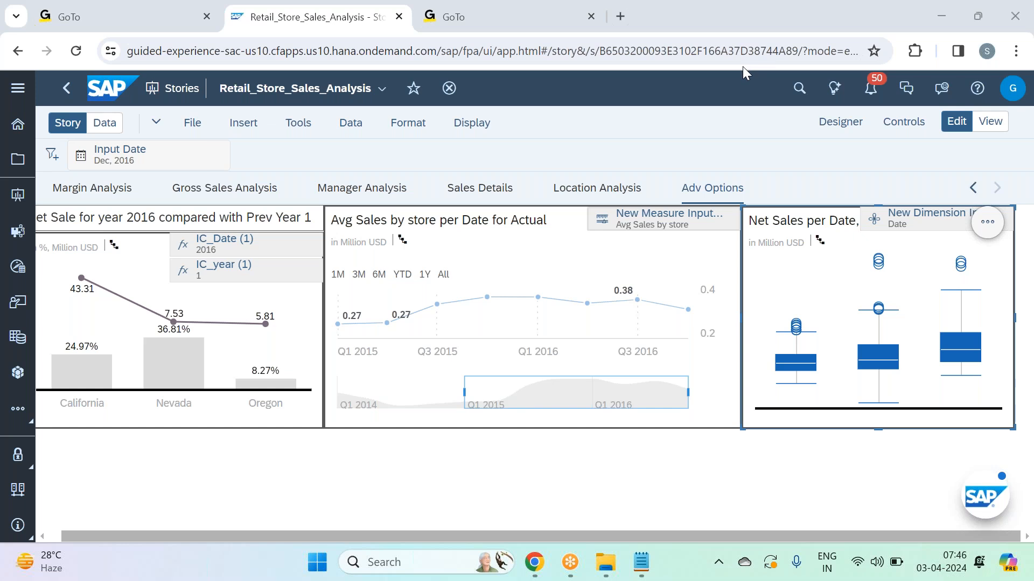
Nudge the box plot chart slightly on the Adv Options page and save the story again.
left_click(877, 426)
mouse_move(878, 426)
left_mouse_down()
mouse_move(882, 446)
mouse_move(881, 428)
left_mouse_up()
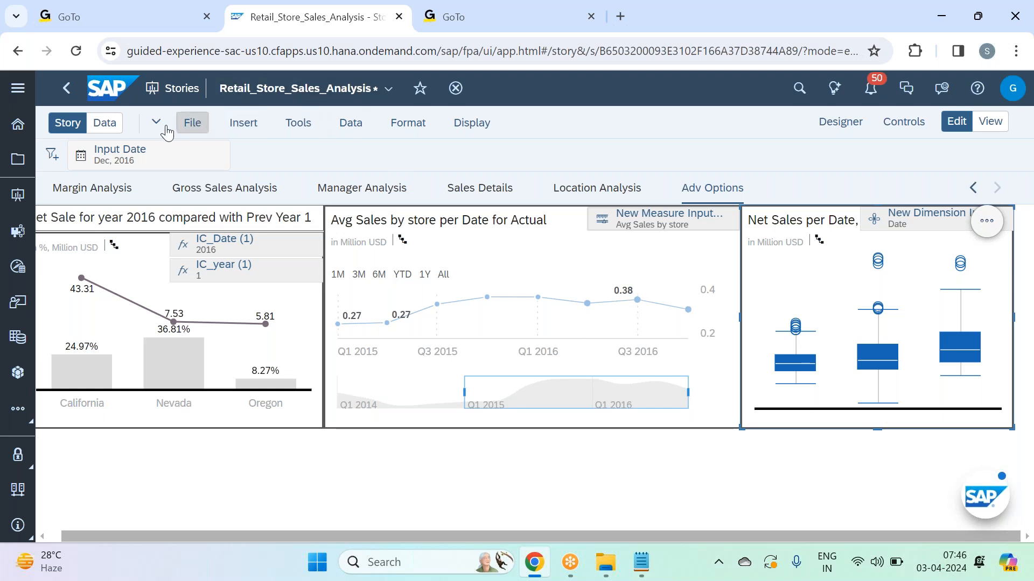
left_click(196, 126)
mouse_move(226, 171)
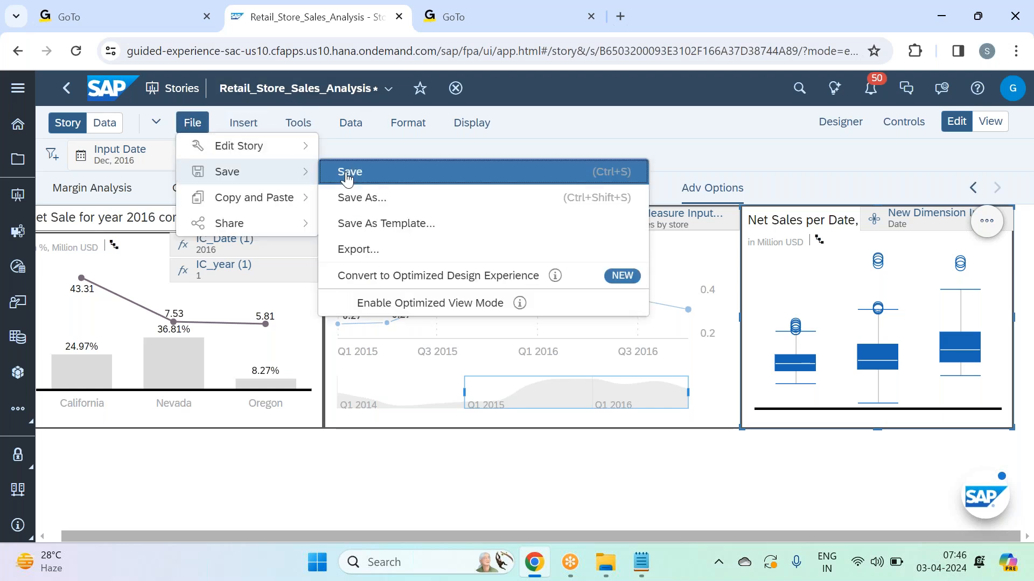
left_click(347, 172)
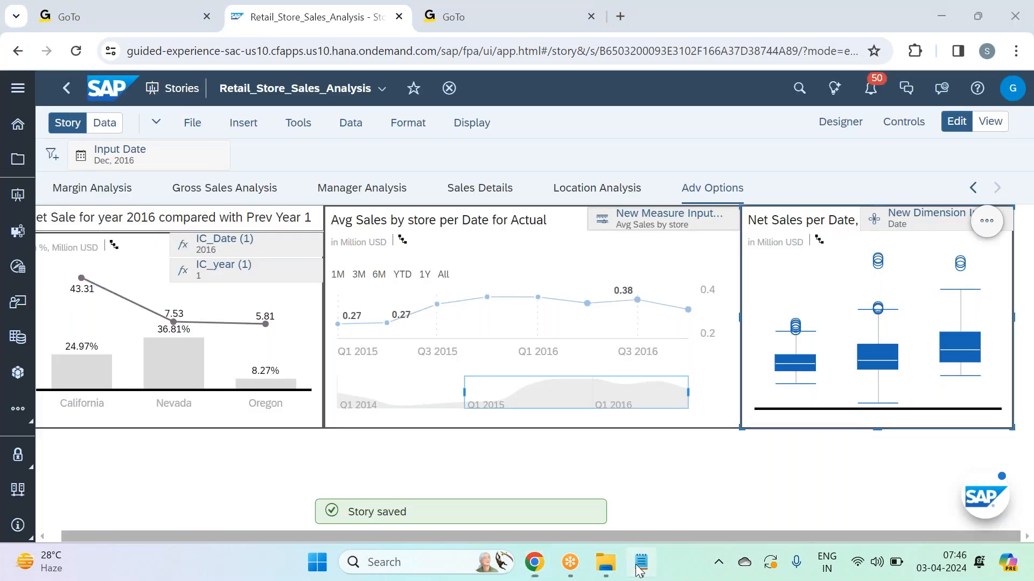
Switch to the Notepad session notes and find the Histogram entry in the Session 9 topic list.
left_click(639, 569)
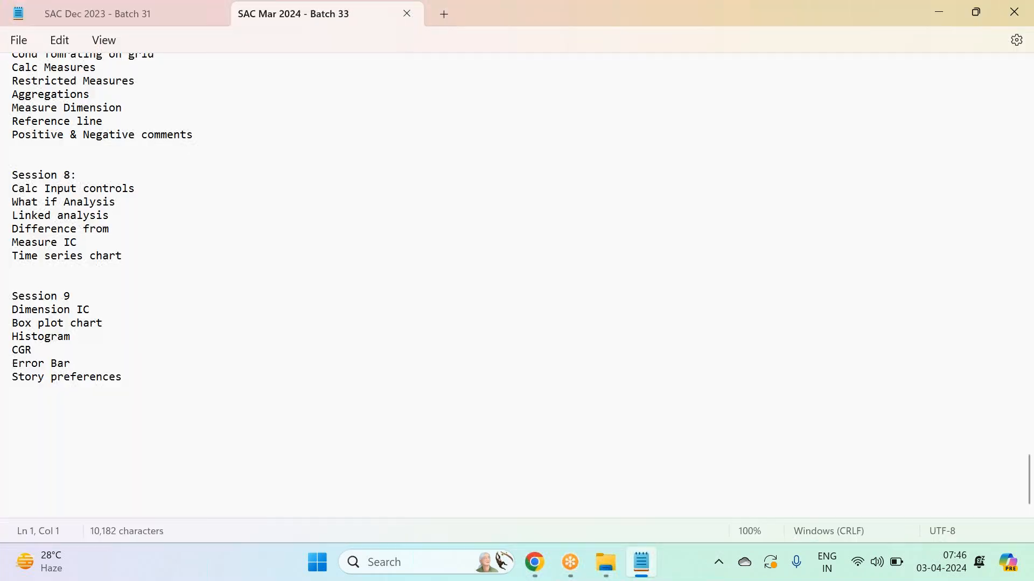
left_click(30, 339)
left_click_drag(32, 347, 97, 337)
left_click(97, 337)
left_click(517, 452)
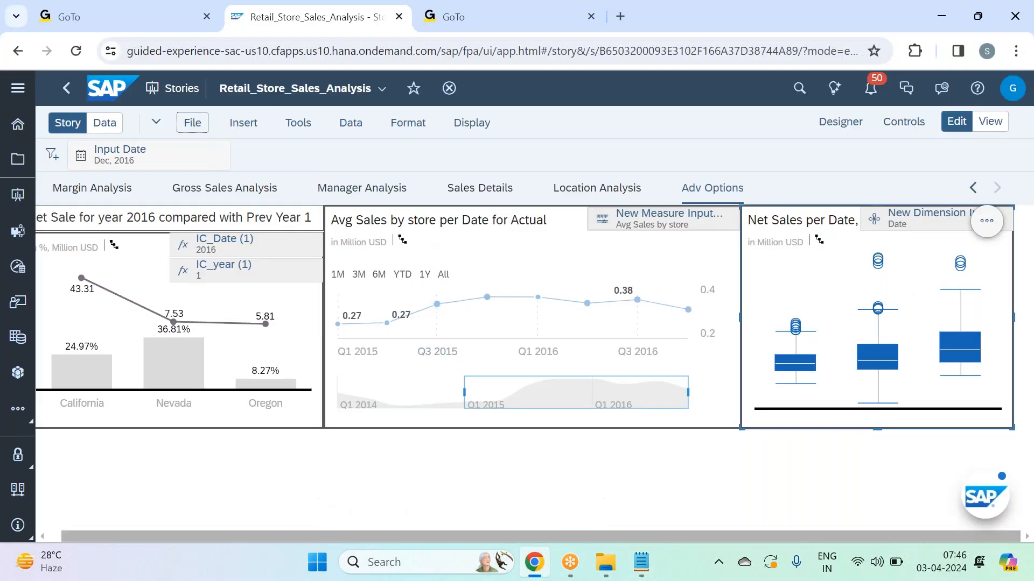
Return to the story in Chrome, insert a new chart on the Adv Options page, and make its frame wider and shorter.
left_click(244, 123)
left_click(311, 144)
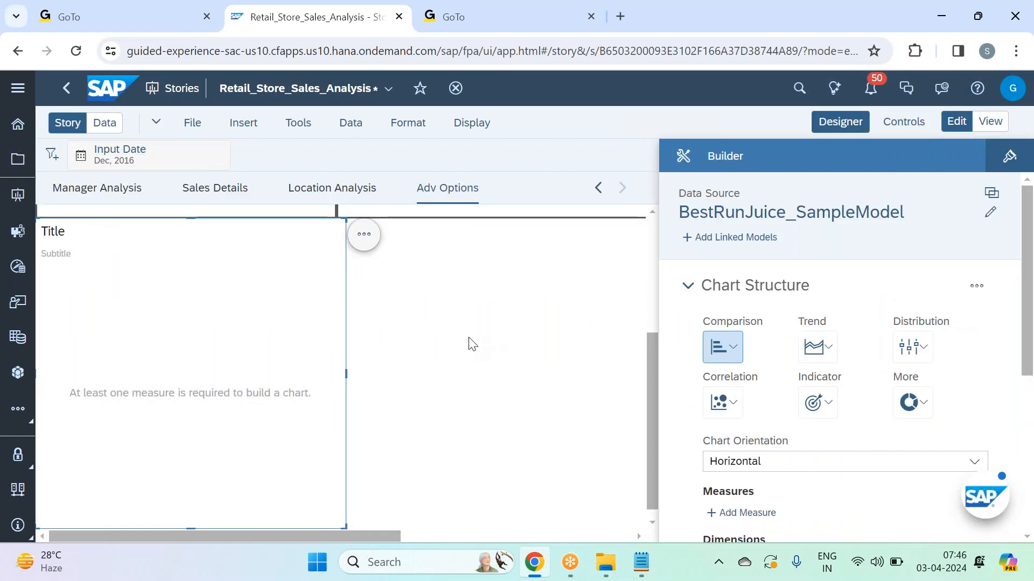
left_click_drag(345, 519, 408, 418)
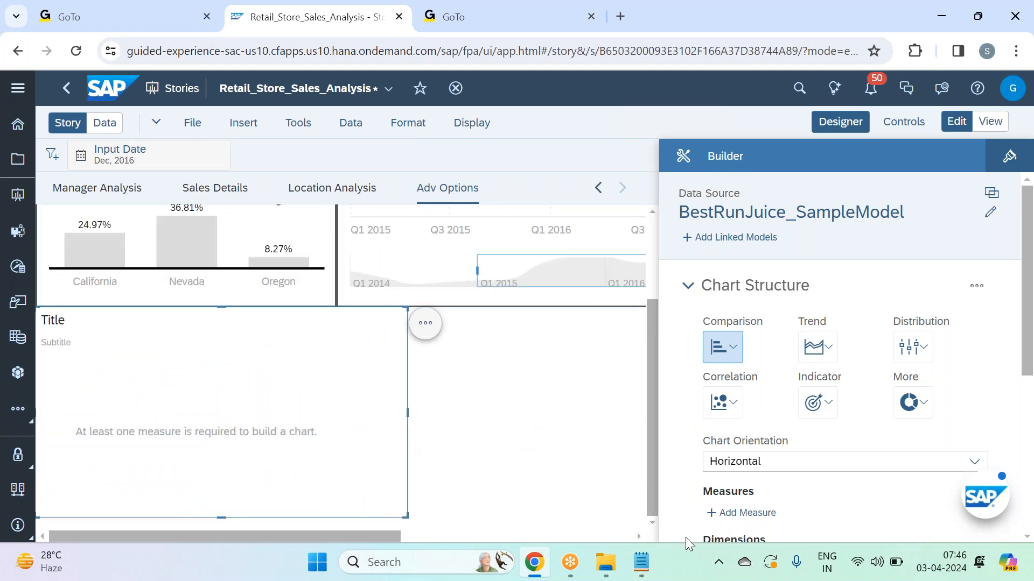
Switch to the Notepad session notes and review the list of five input control types, from page filters to dimension input controls.
left_click(636, 564)
scroll(348, 351, "up", 10)
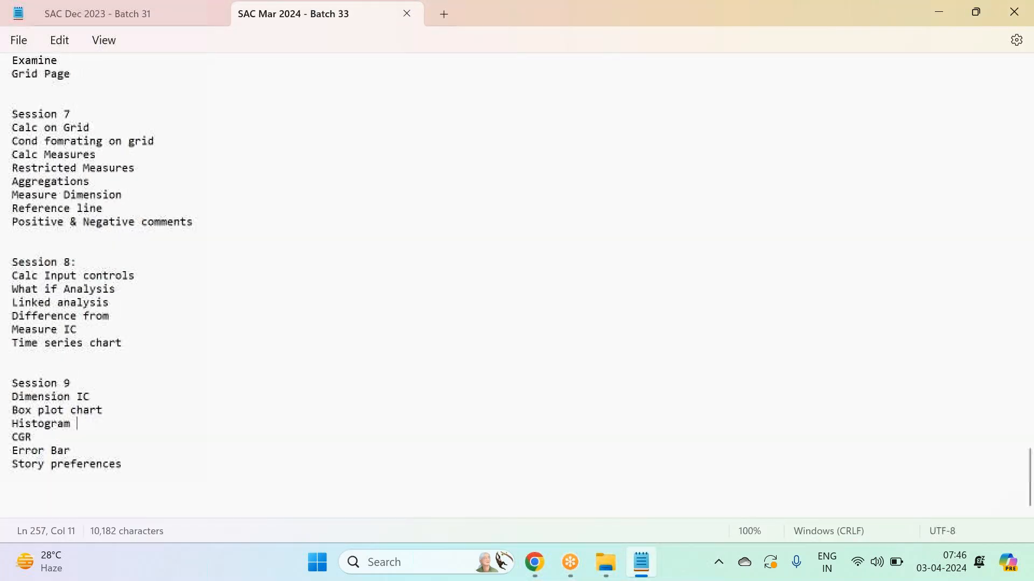
scroll(290, 358, "up", 3)
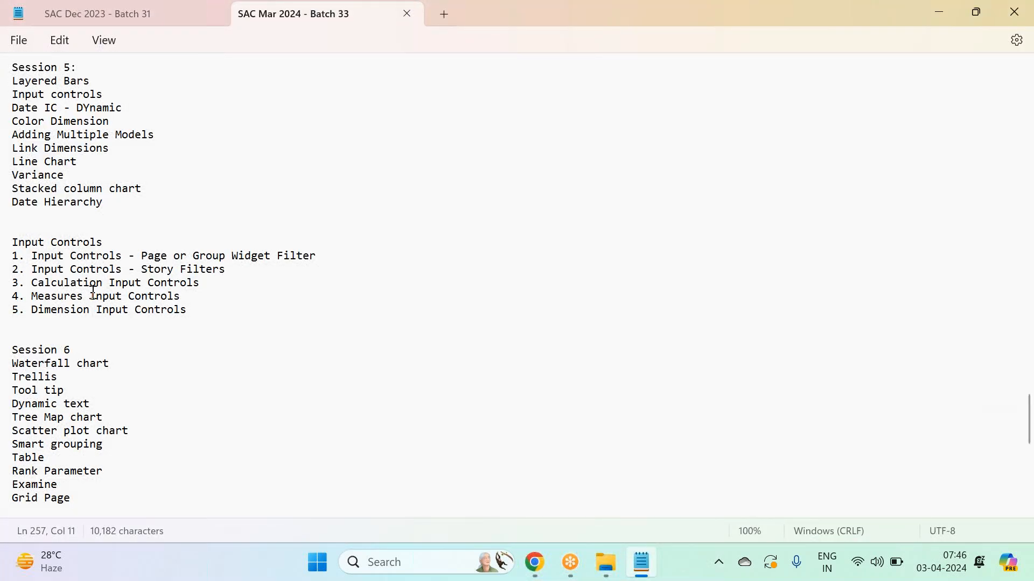
left_click_drag(321, 256, 12, 257)
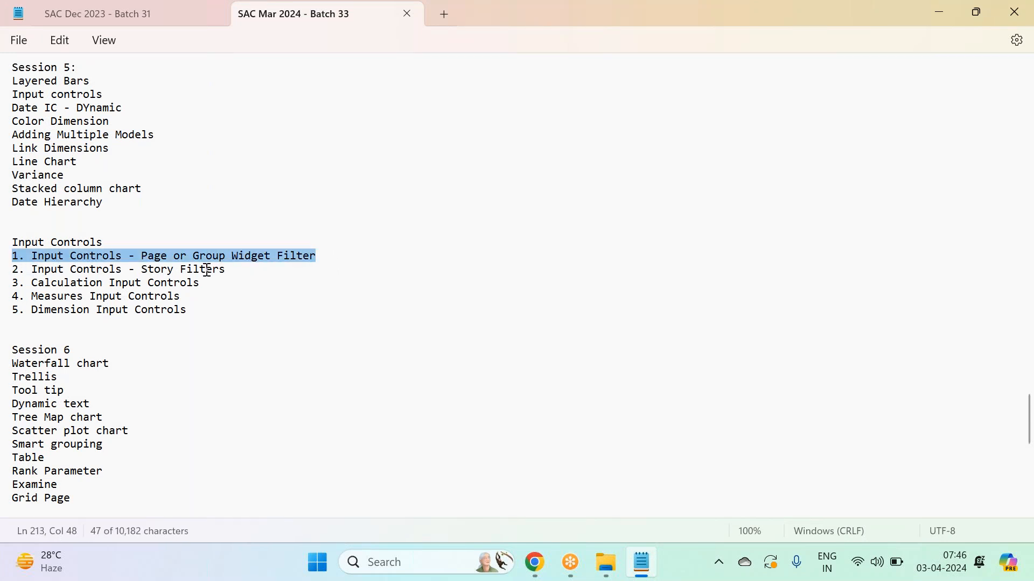
left_click_drag(208, 283, 12, 288)
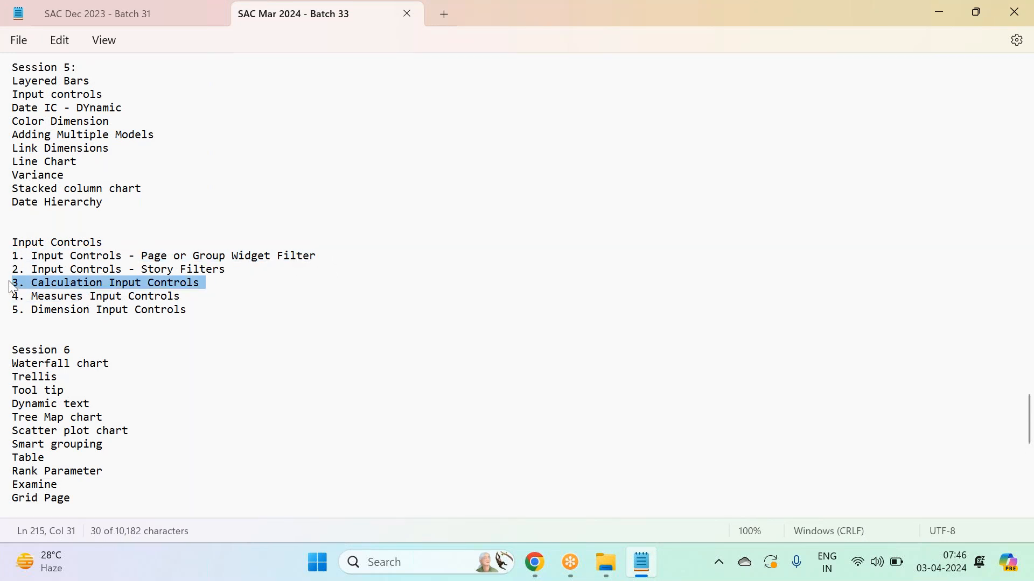
left_click(197, 297)
left_click_drag(188, 311, 12, 301)
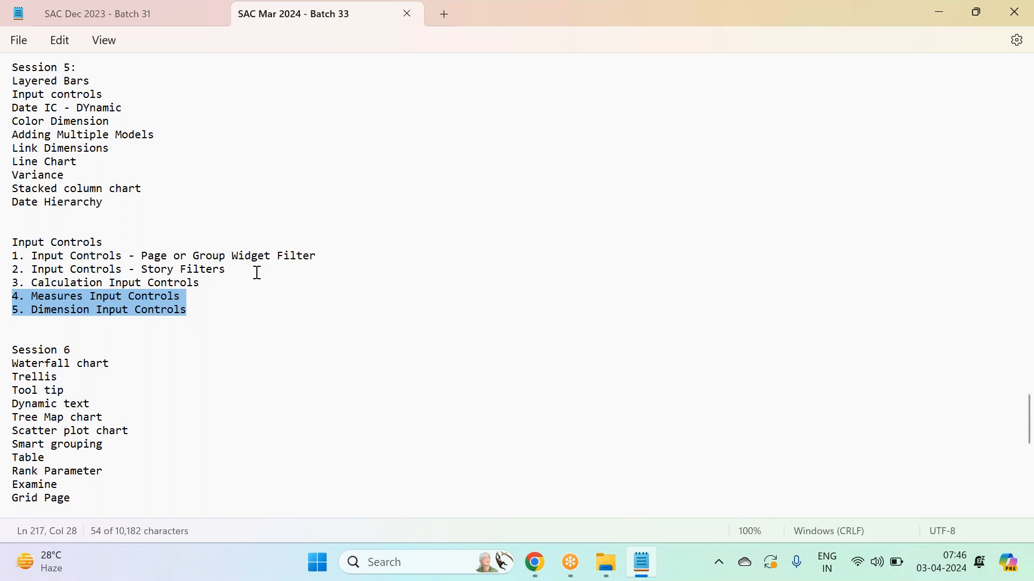
Add a "Story Filters" line at the end of the Session 9 topic list in the notes.
scroll(257, 272, "down", 7)
scroll(150, 341, "down", 5)
left_click(136, 369)
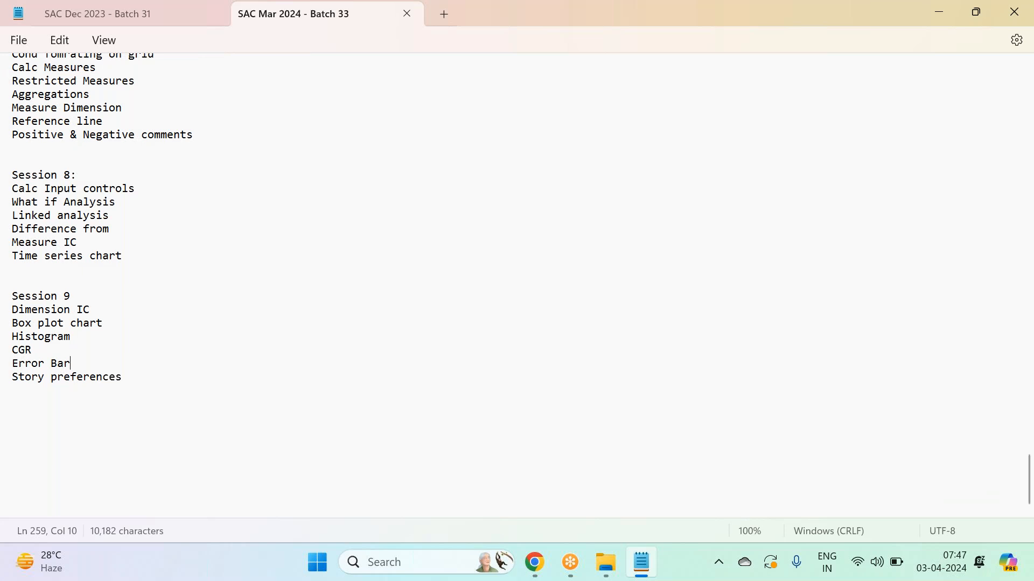
key("Return")
type("Story Filters")
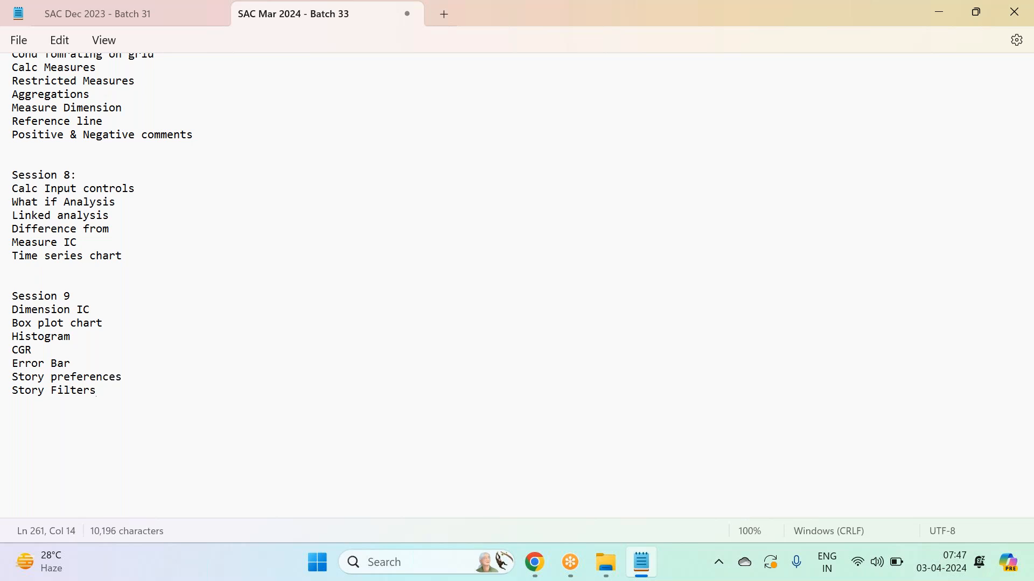
Add a "Comment Widget" line below Story Filters in the Session 9 list and save the notes file.
key("Return")
type("Comment Wideg")
key("BackSpace")
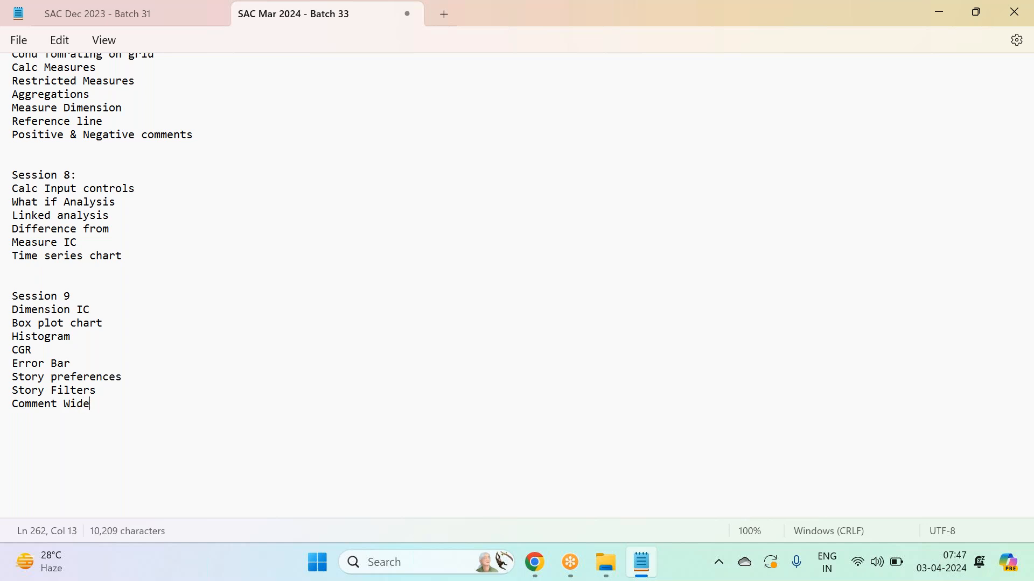
type("et")
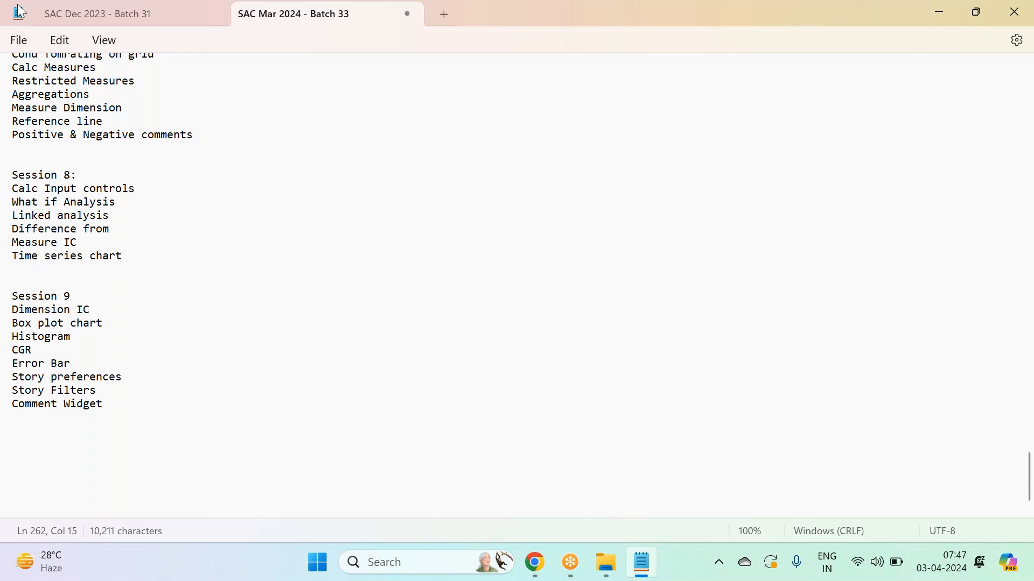
left_click(19, 40)
left_click(49, 153)
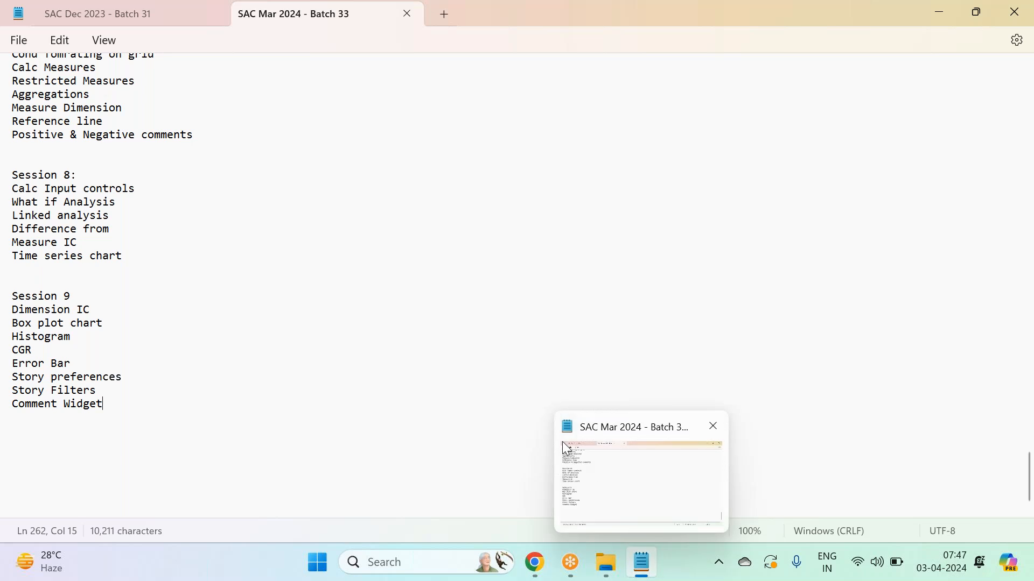
Return to the story in Chrome and change the new empty chart's type to Histogram.
left_click(535, 562)
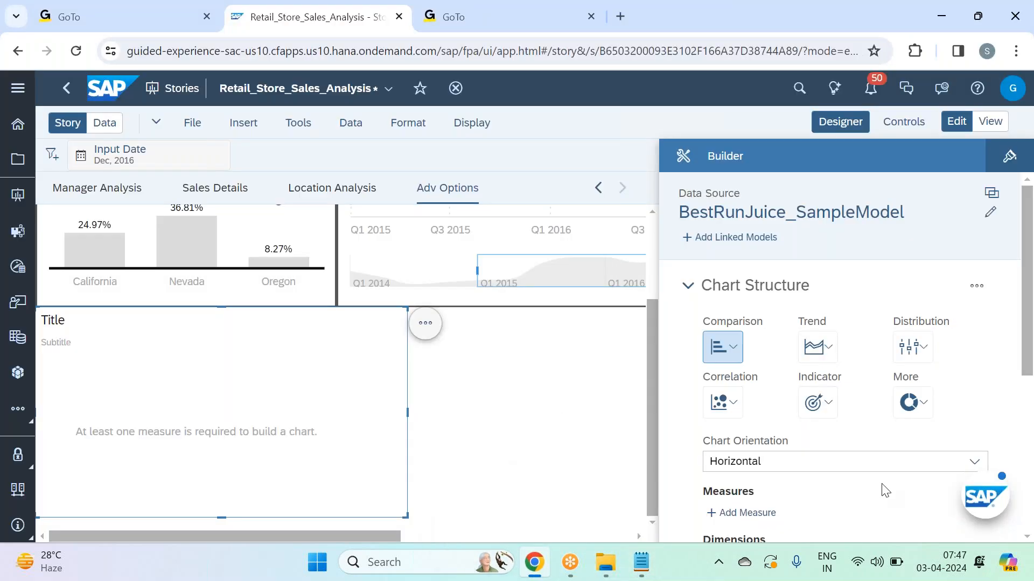
left_click(912, 347)
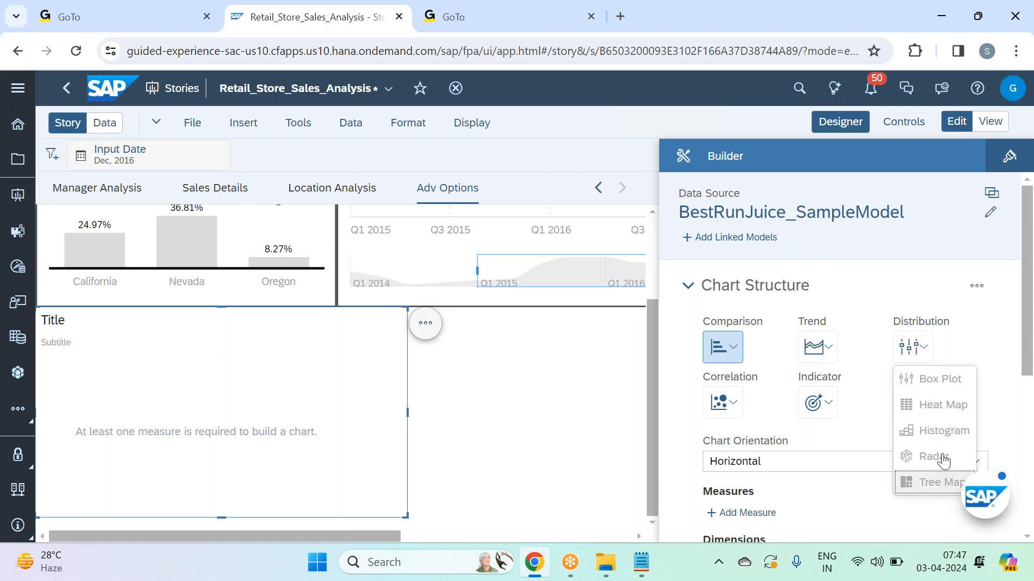
left_click(943, 432)
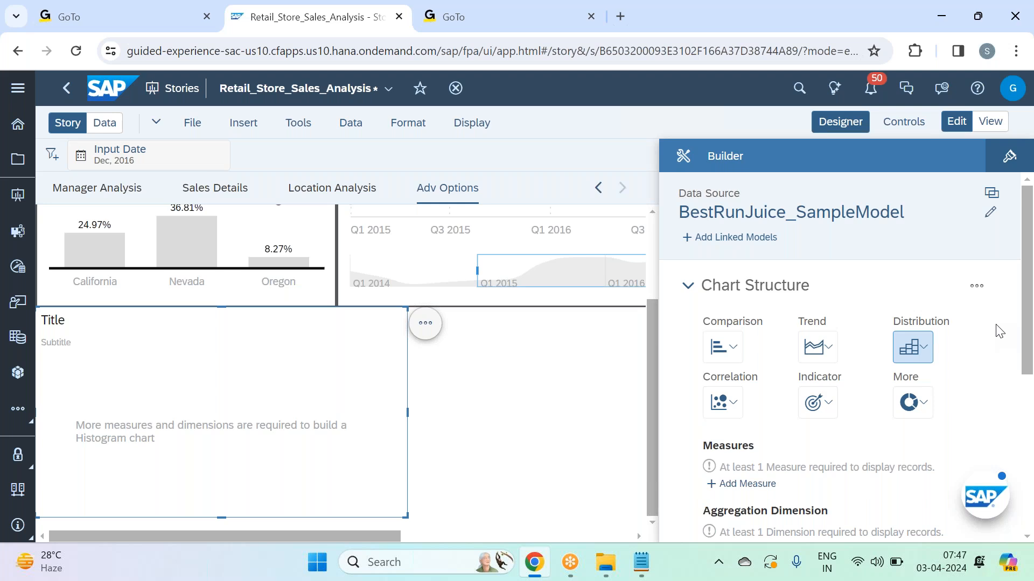
Add Net Sales as the histogram's measure and Location as its aggregation dimension.
scroll(998, 331, "down", 3)
left_click(749, 323)
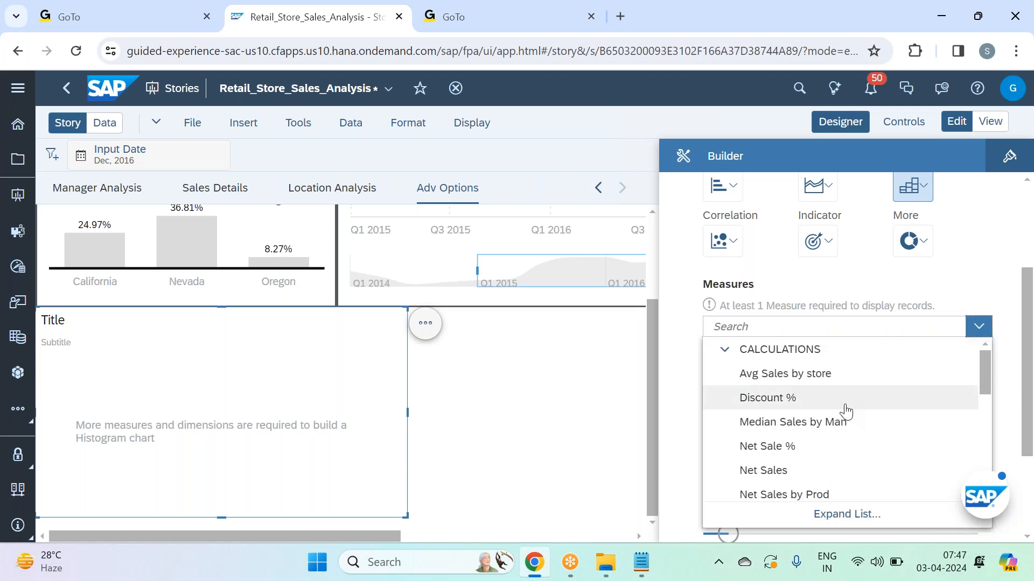
scroll(840, 447, "down", 2)
left_click(782, 389)
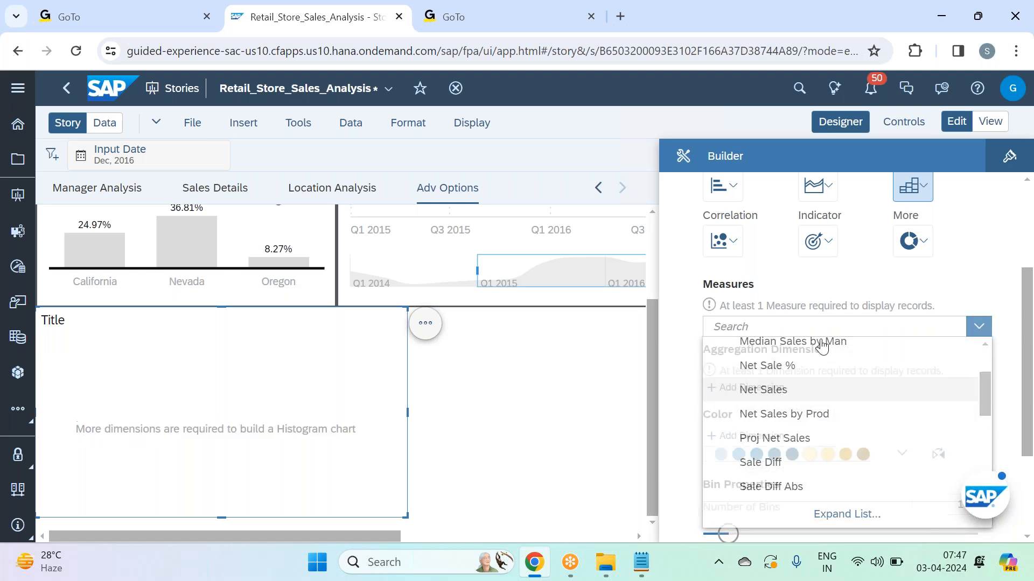
left_click(780, 381)
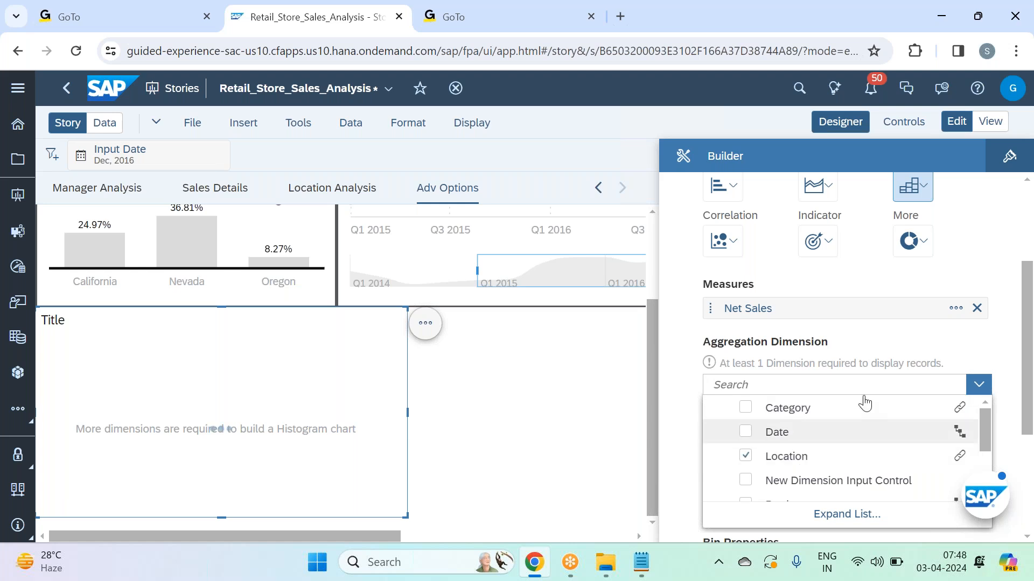
left_click(883, 351)
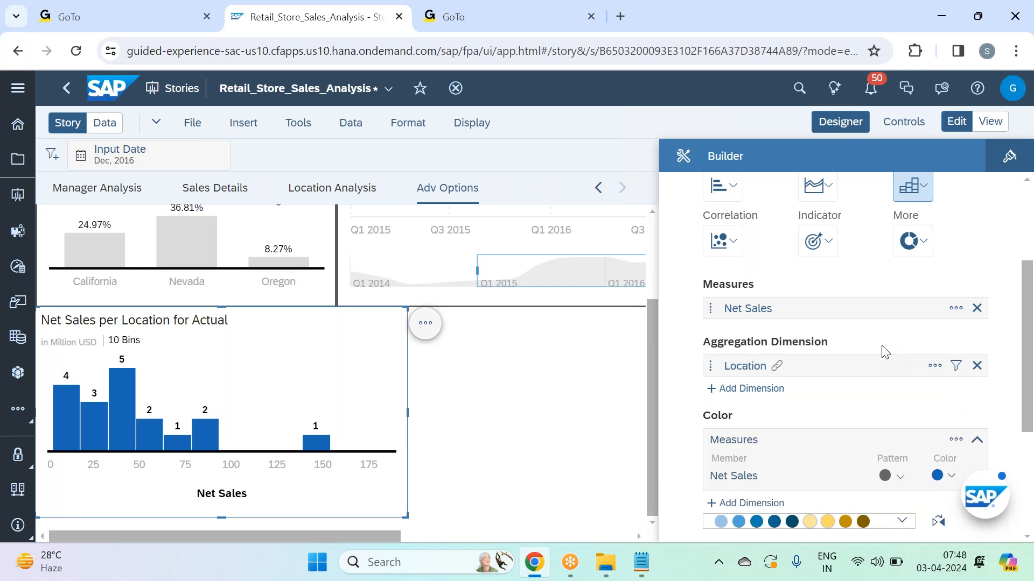
Examine the Location dimension's options and the value range and number of values of individual histogram bars.
mouse_move(117, 406)
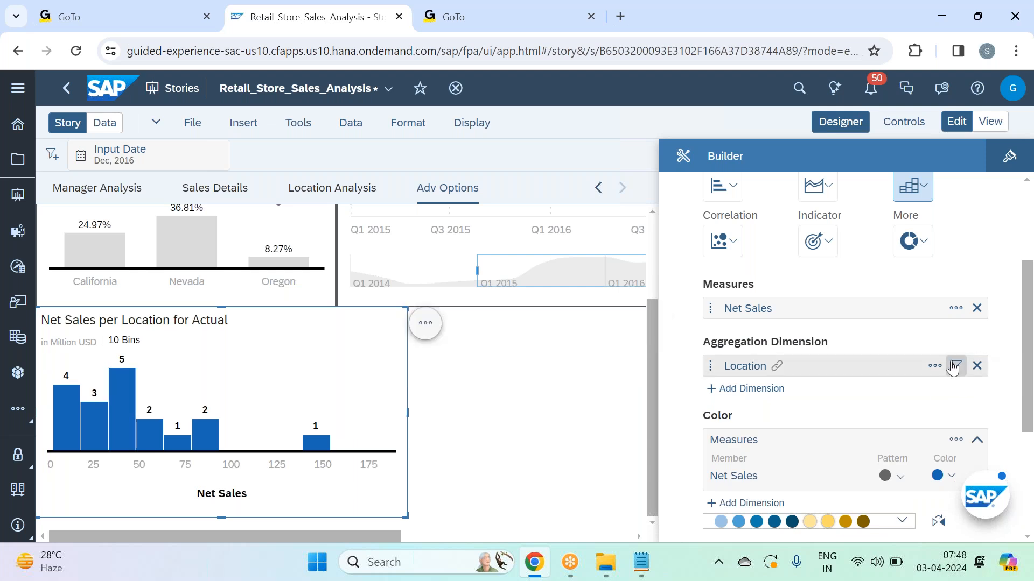
left_click(934, 367)
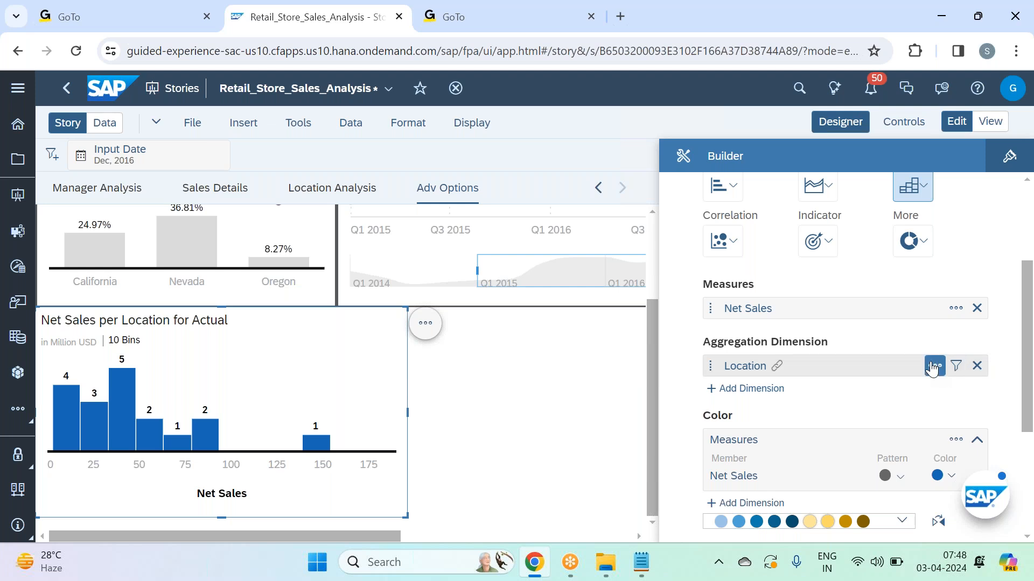
left_click(856, 335)
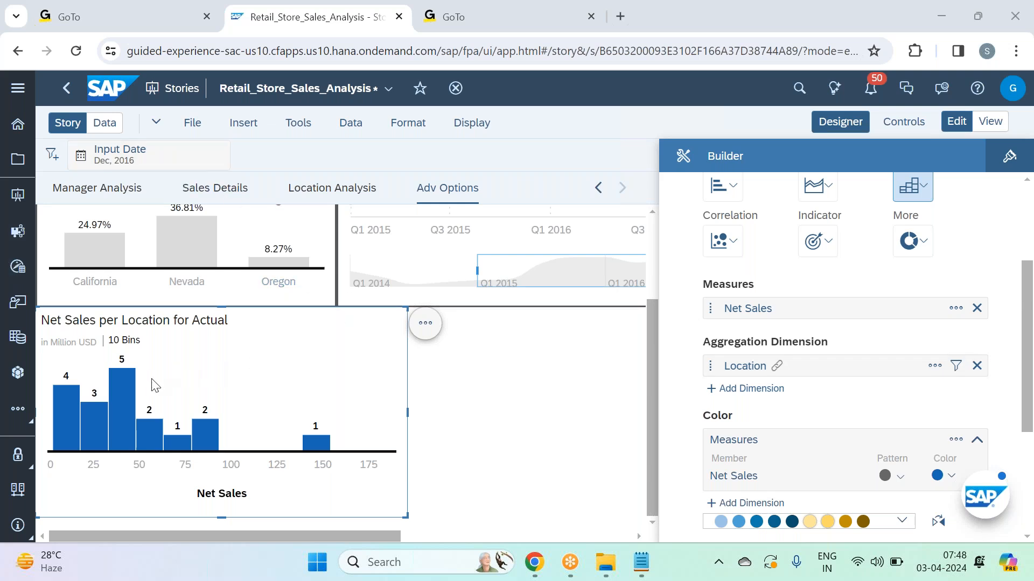
mouse_move(129, 398)
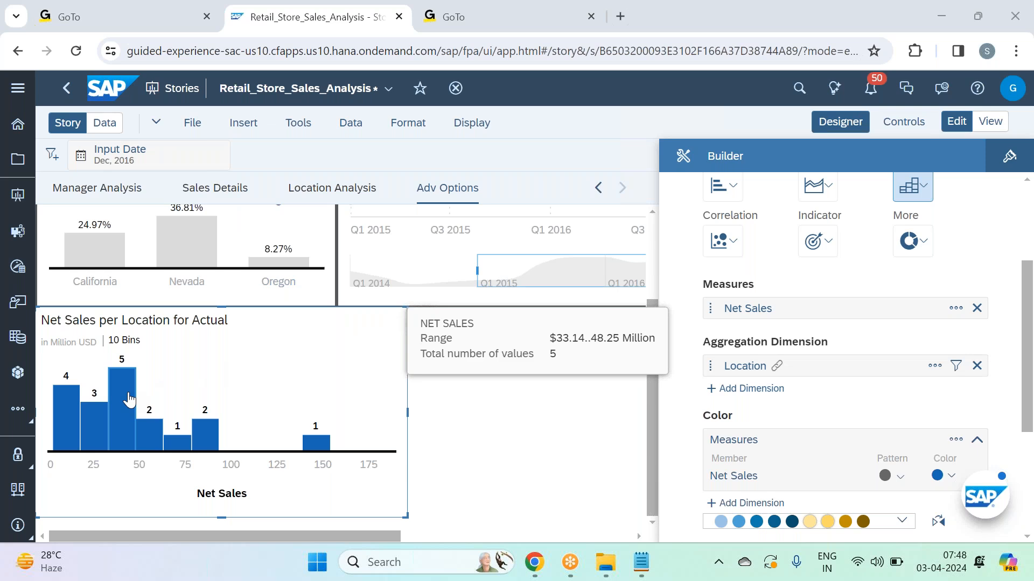
mouse_move(69, 431)
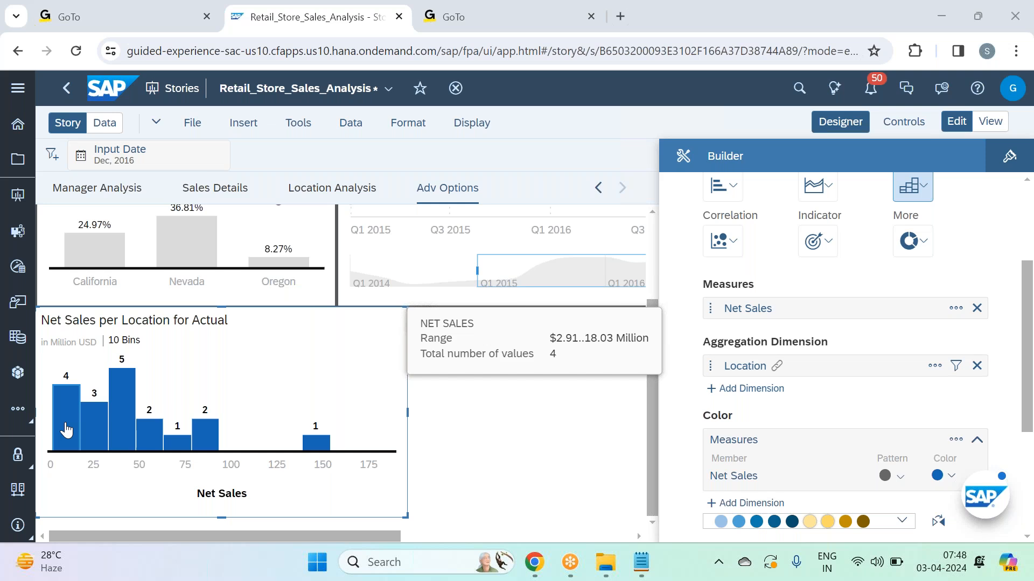
mouse_move(312, 449)
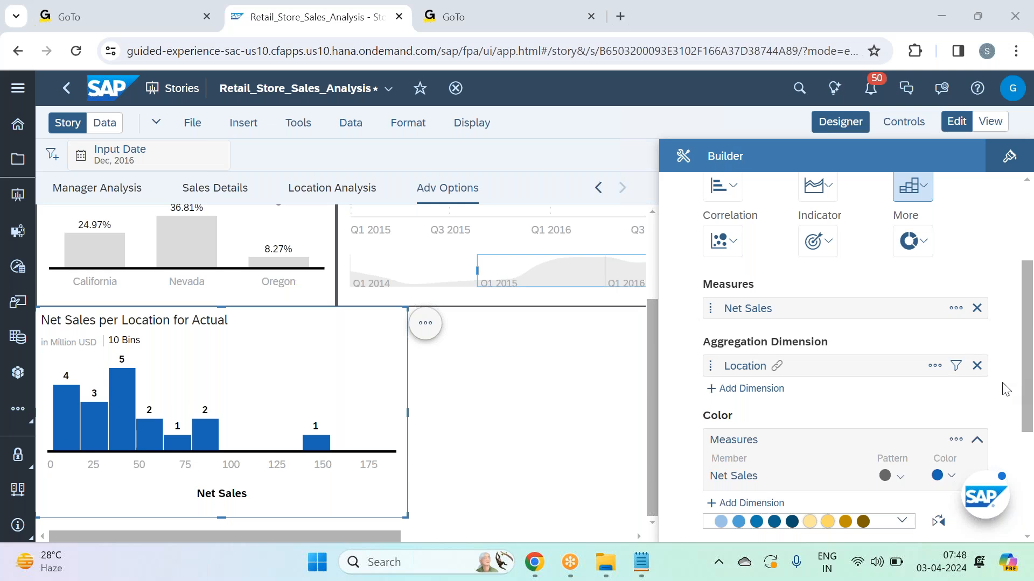
Style the histogram widget with All Borders and a line width of 2.
left_click(1006, 154)
scroll(883, 286, "down", 2)
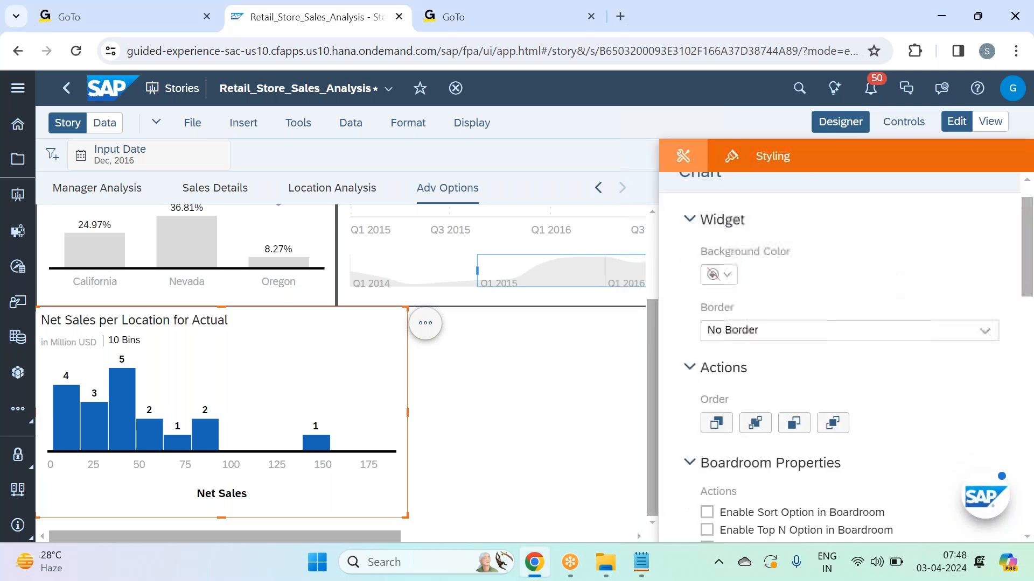
left_click(991, 294)
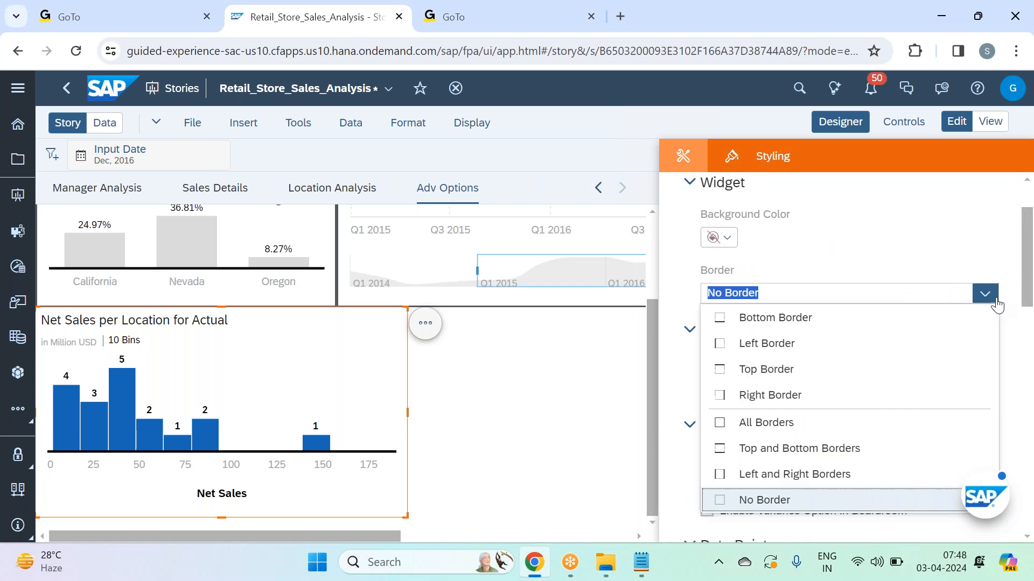
left_click(813, 423)
left_click(986, 346)
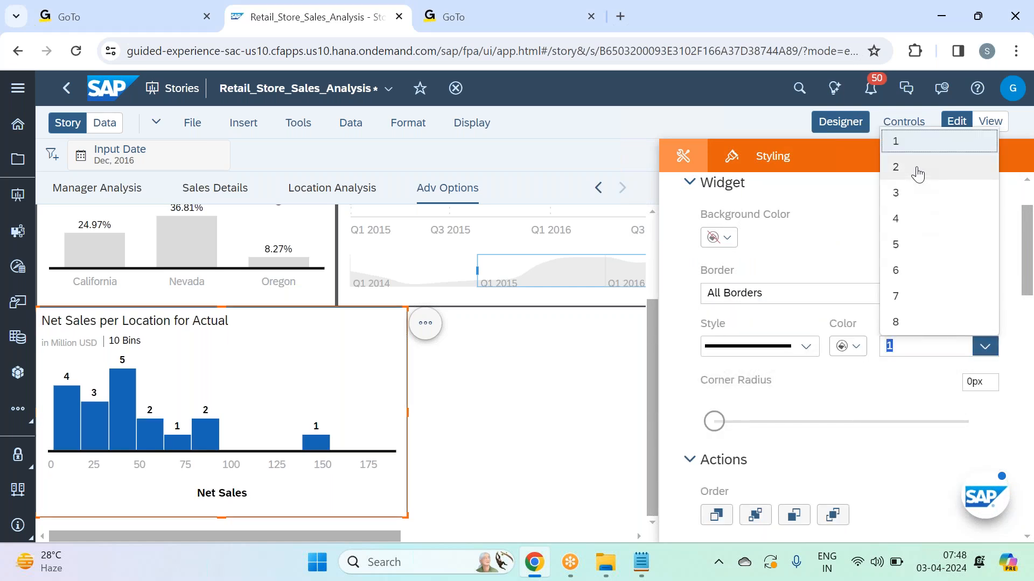
left_click(916, 169)
Set the histogram's X-axis scale to Million in its number format, leaving the scale format at Default.
scroll(877, 277, "down", 10)
scroll(881, 278, "down", 6)
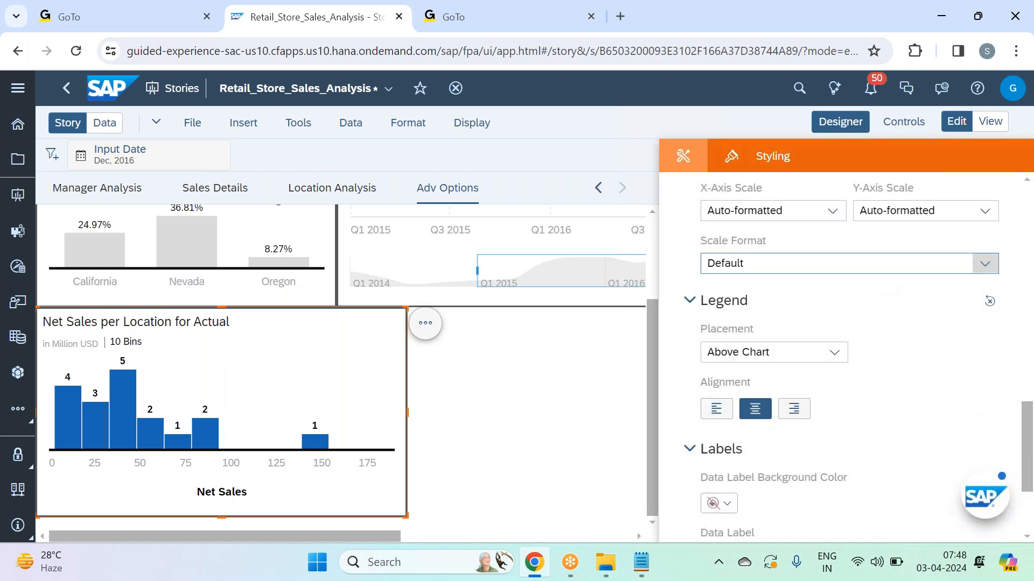
scroll(836, 233, "up", 2)
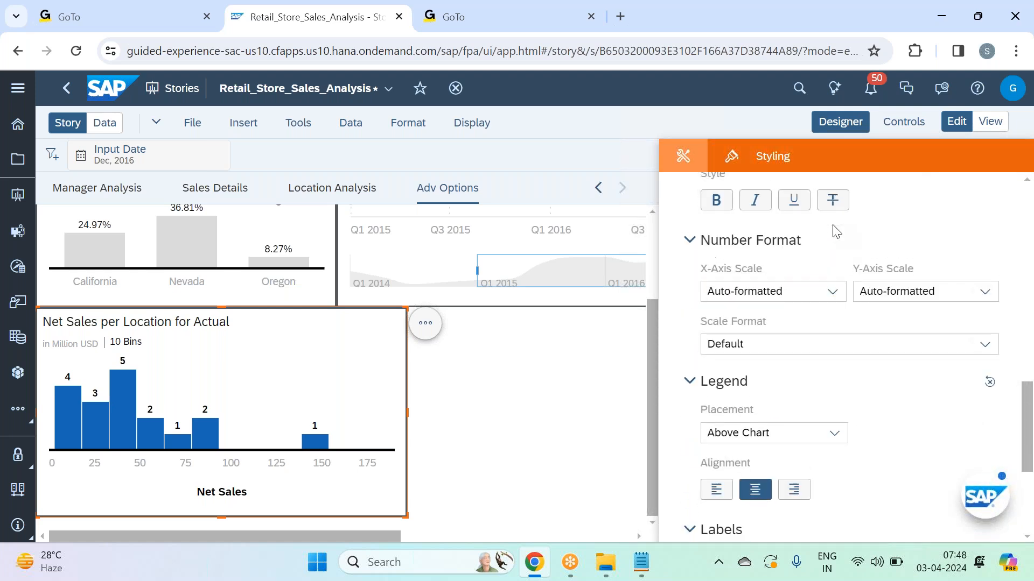
left_click(989, 344)
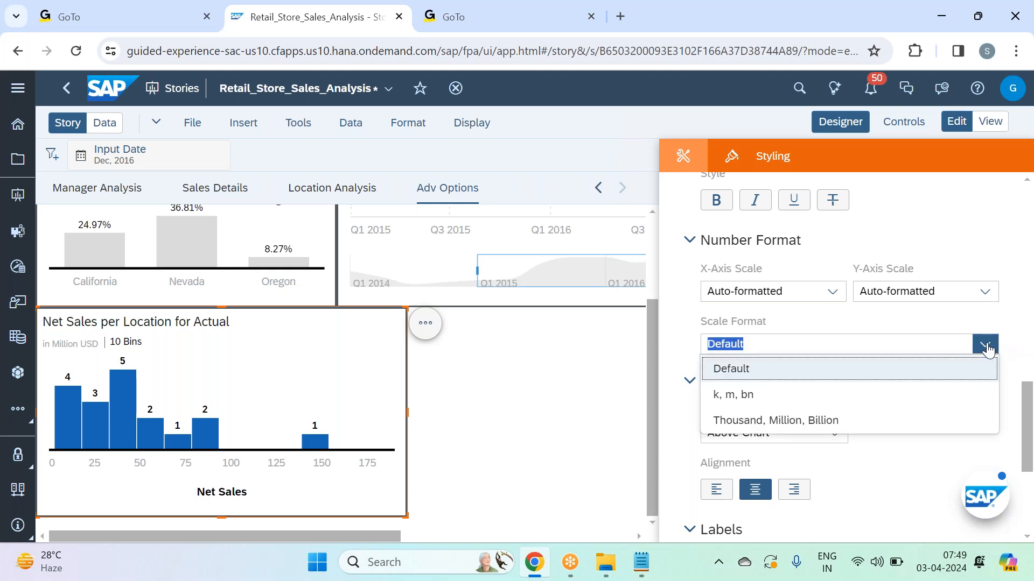
left_click(822, 338)
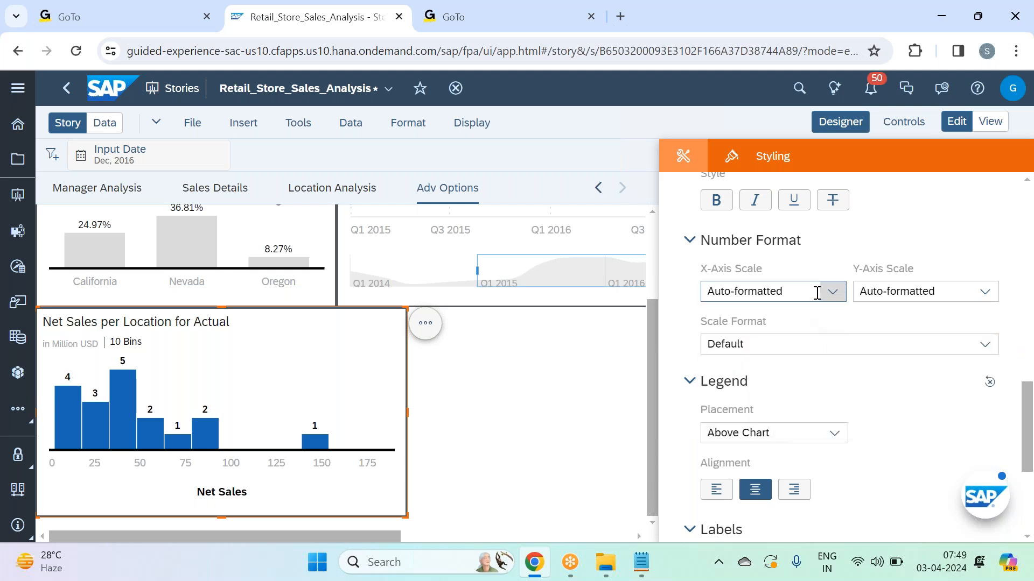
left_click(819, 292)
left_click(779, 383)
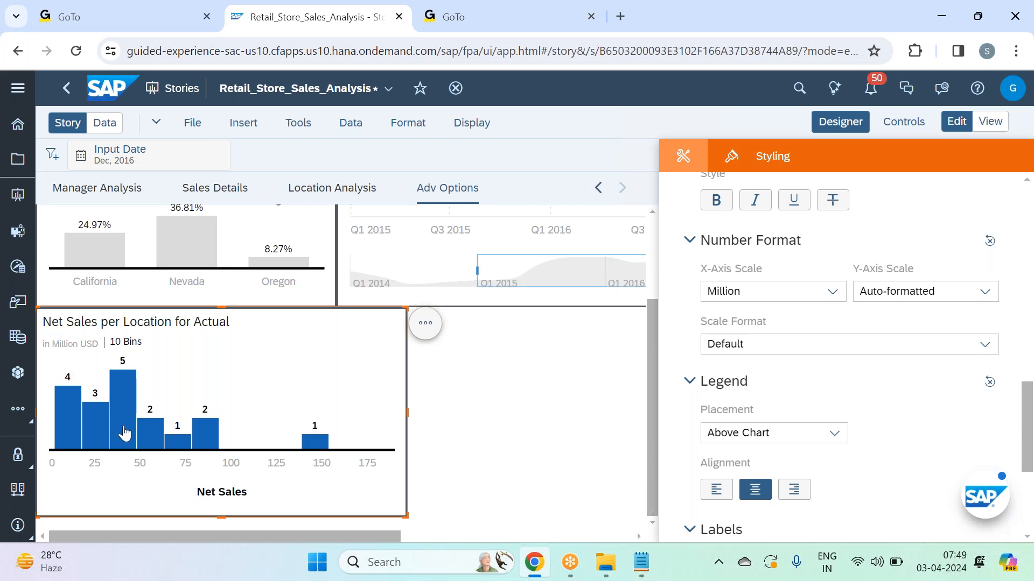
Review the histogram's builder settings and number format styling, and examine its bars with the designer hidden.
left_click(849, 130)
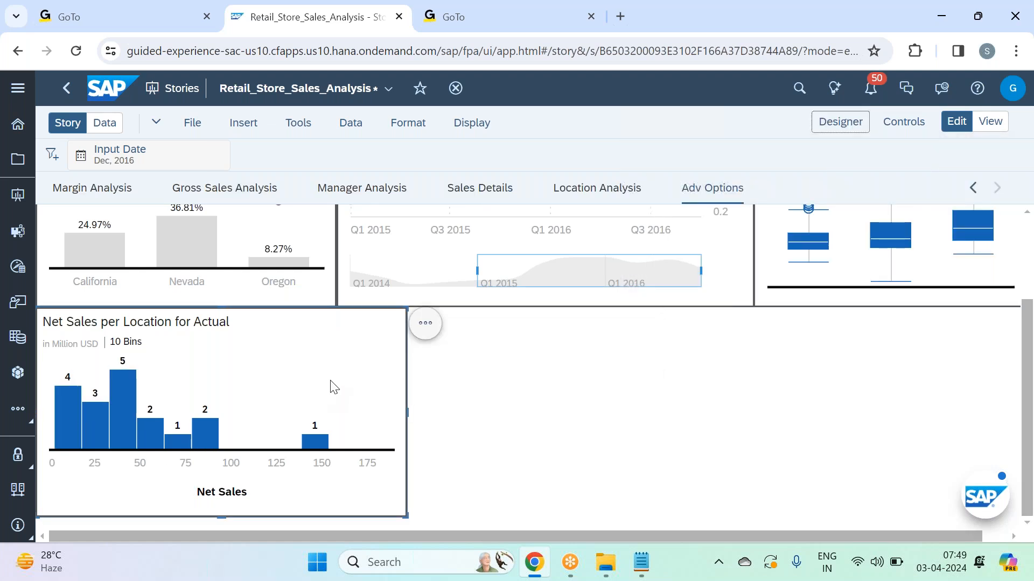
left_click(856, 127)
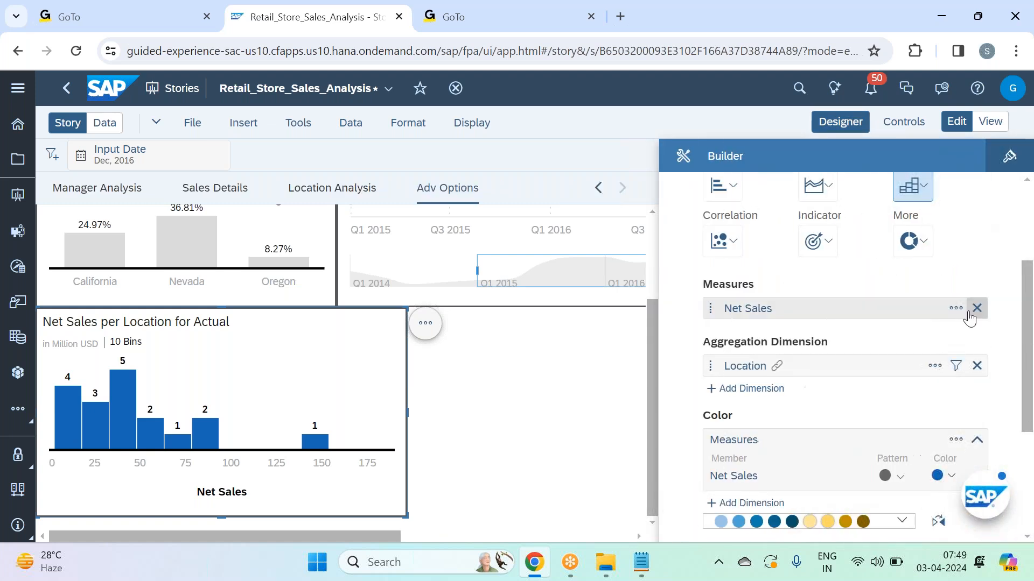
left_click(1016, 159)
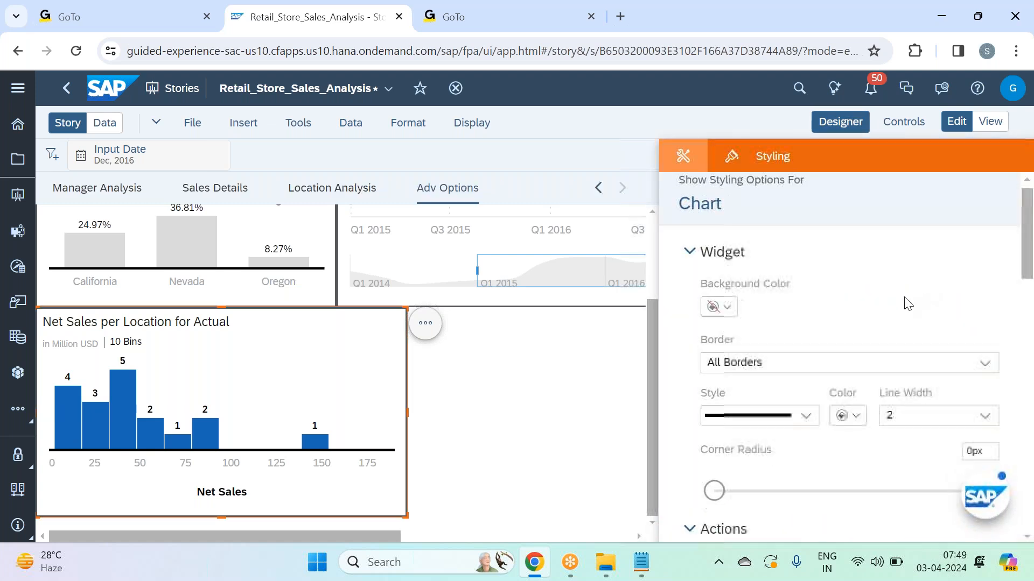
scroll(910, 301, "down", 10)
scroll(909, 304, "down", 5)
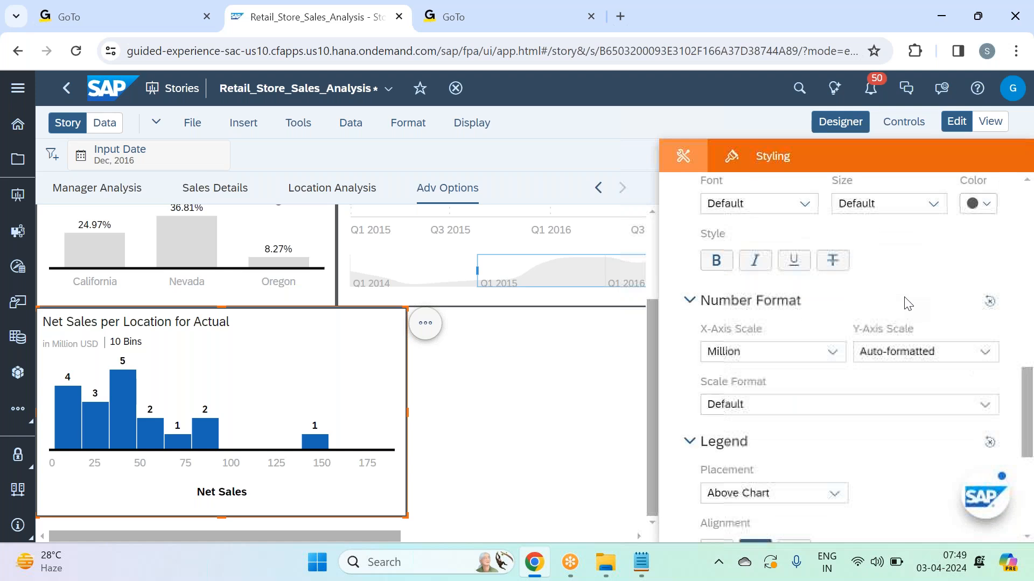
left_click(839, 121)
mouse_move(69, 412)
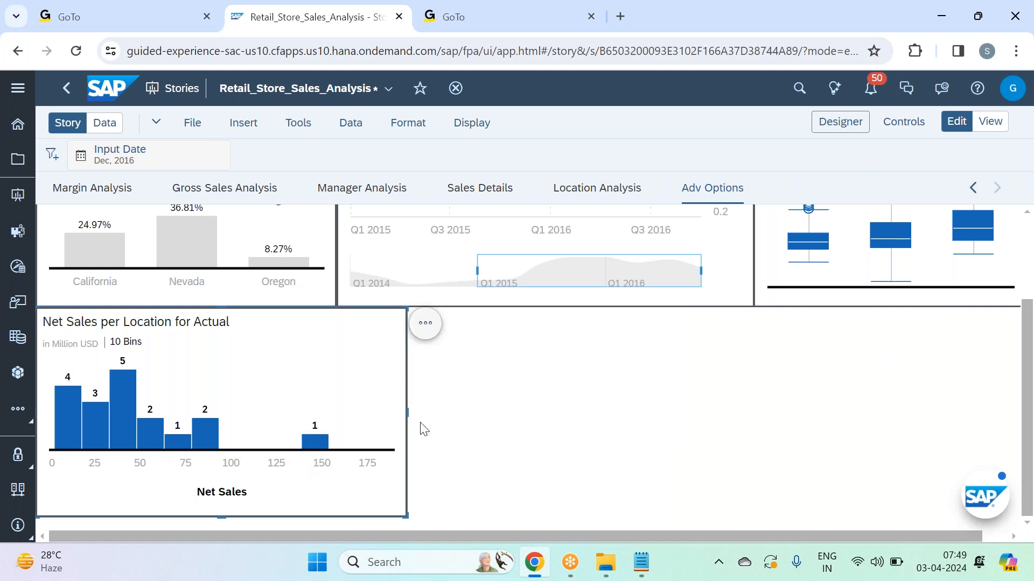
Set the histogram's number of bins to 8 in its bin properties and check the first bar's range.
left_click(849, 131)
scroll(872, 296, "down", 3)
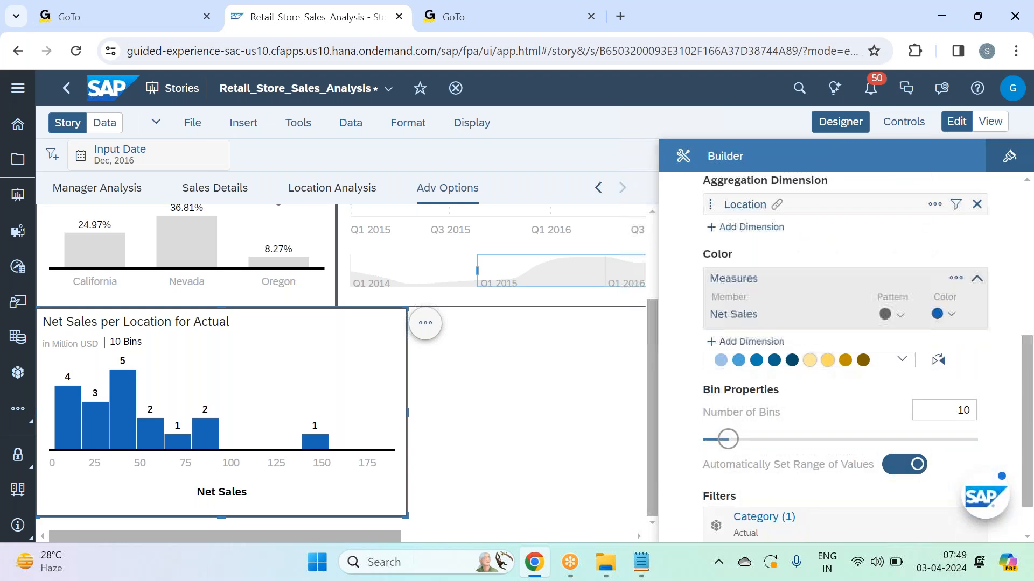
scroll(815, 397, "down", 1)
left_click(964, 361)
double_click(961, 359)
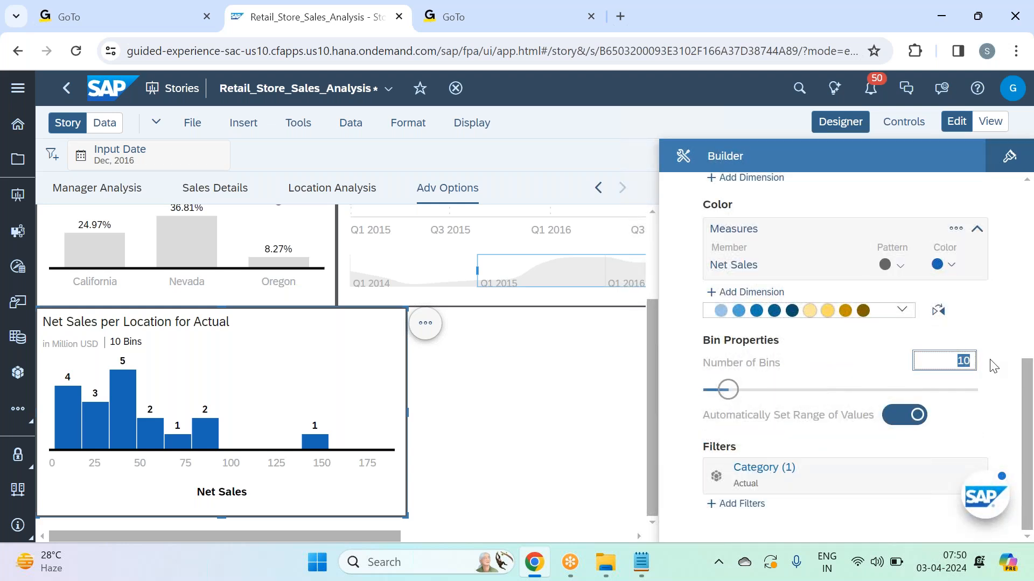
type("8")
key("Return")
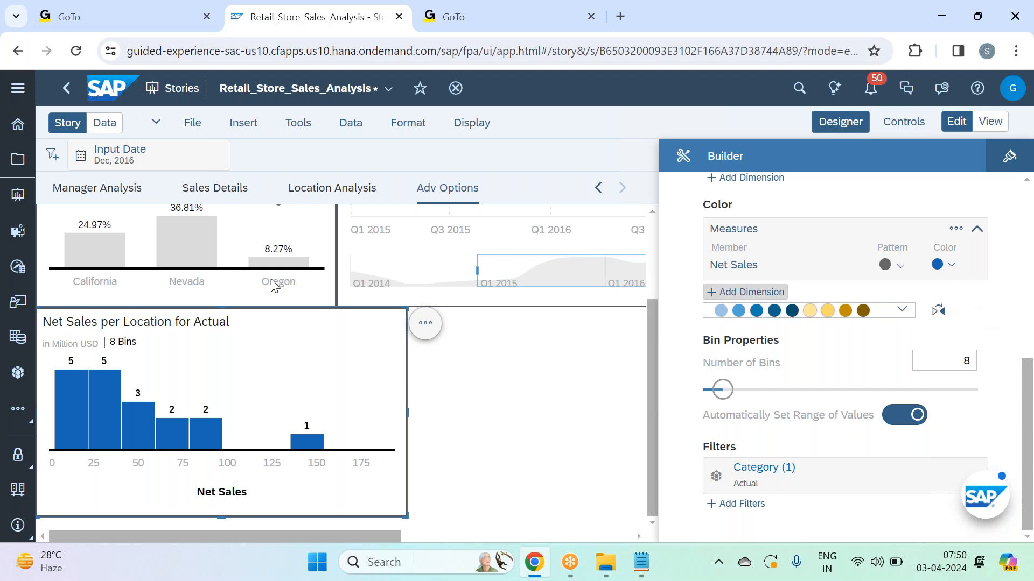
mouse_move(70, 410)
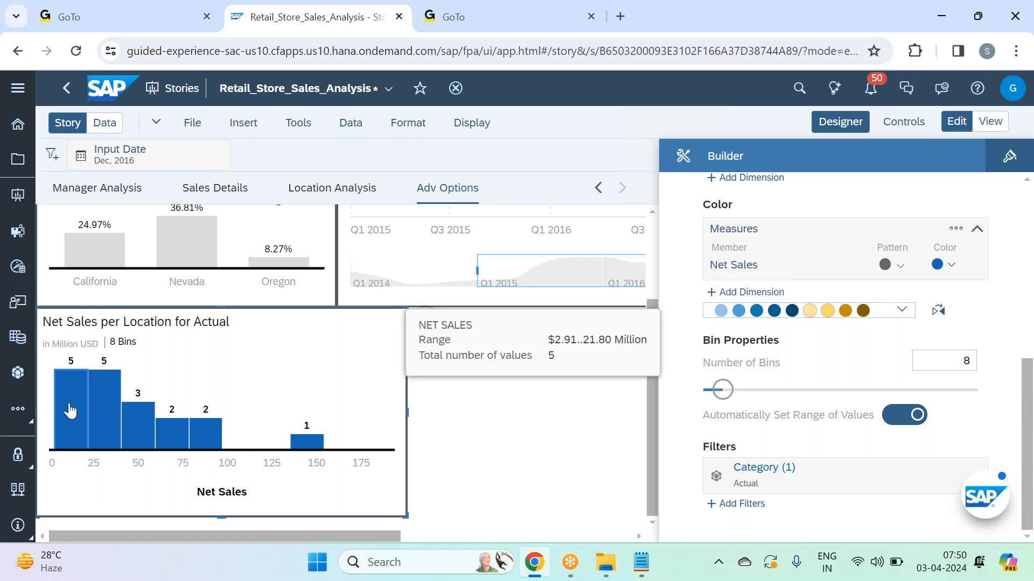
Check the histogram bars' value ranges, turn off the automatic range of values, and set the minimum value to 20000000.
mouse_move(105, 407)
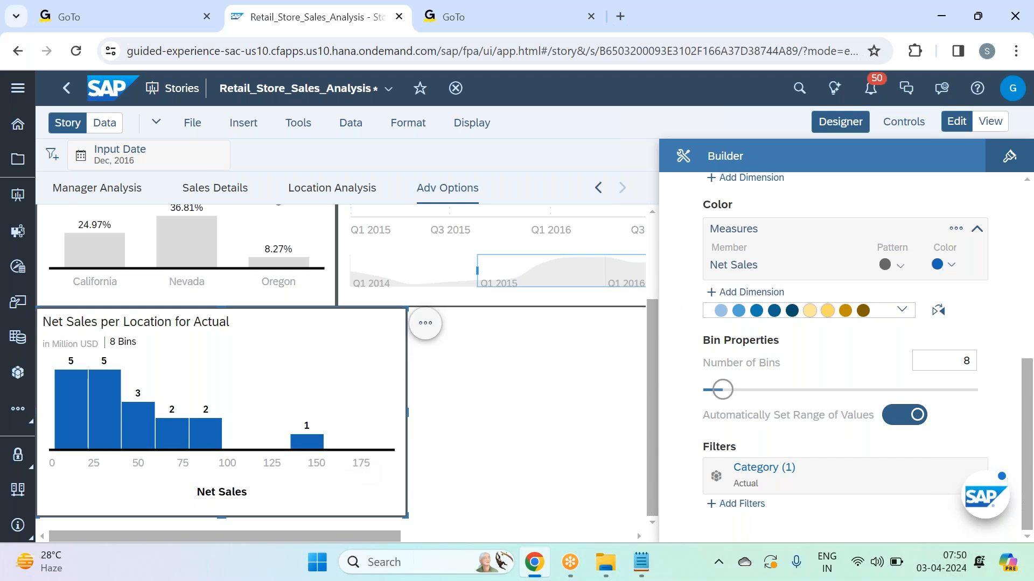
mouse_move(318, 448)
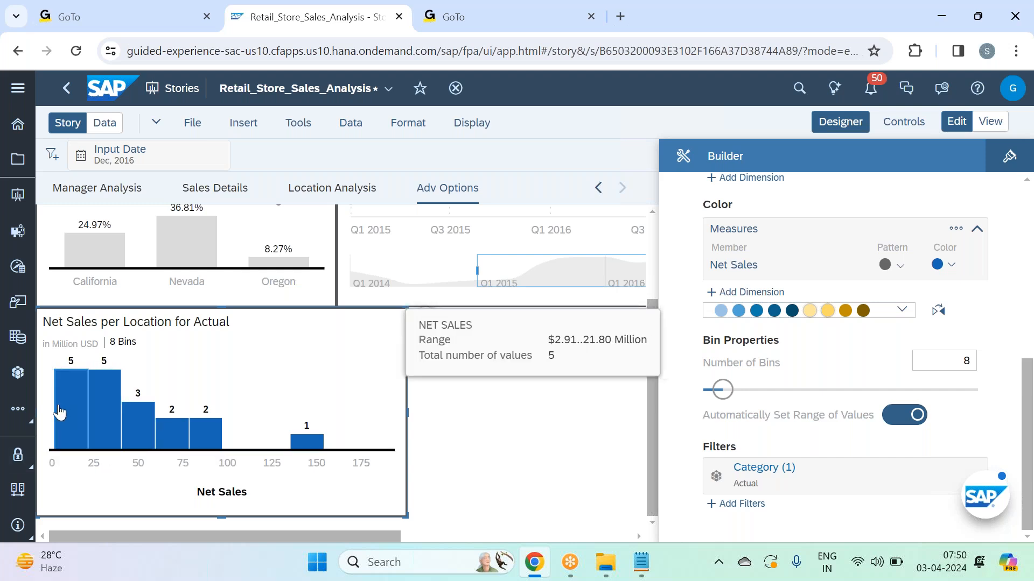
left_click(904, 420)
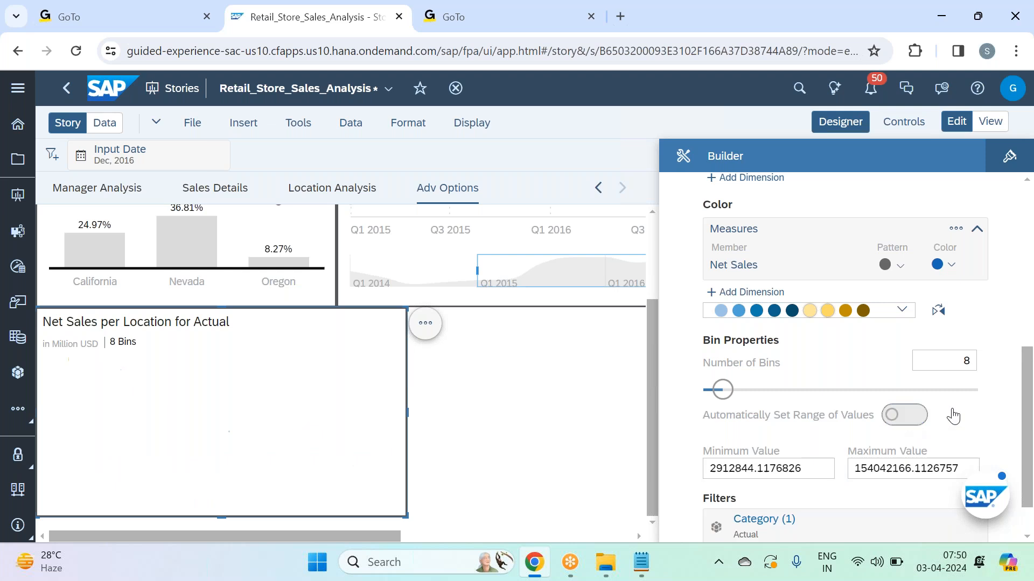
scroll(996, 388, "down", 1)
left_click_drag(807, 420, 704, 429)
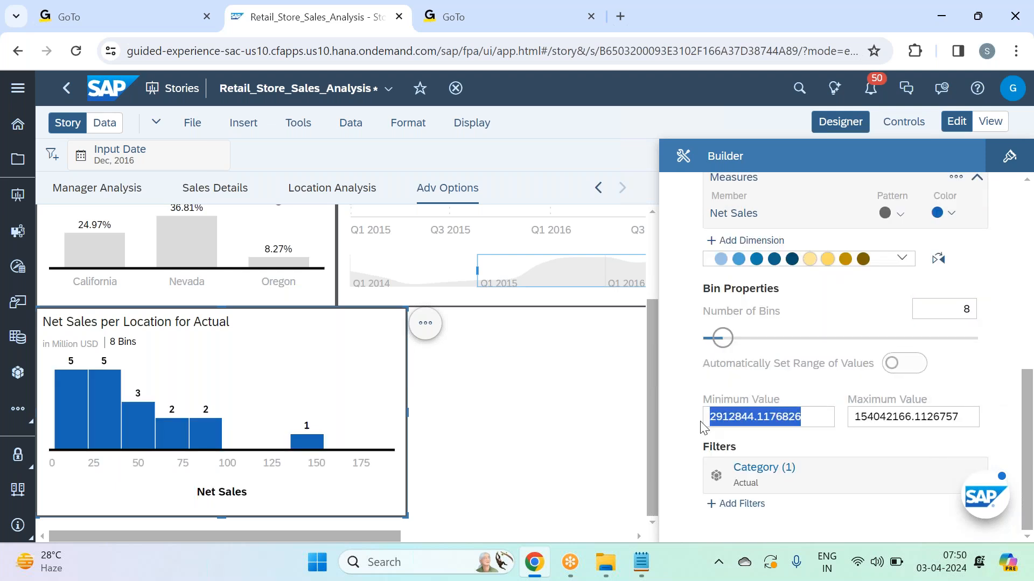
type("20000000")
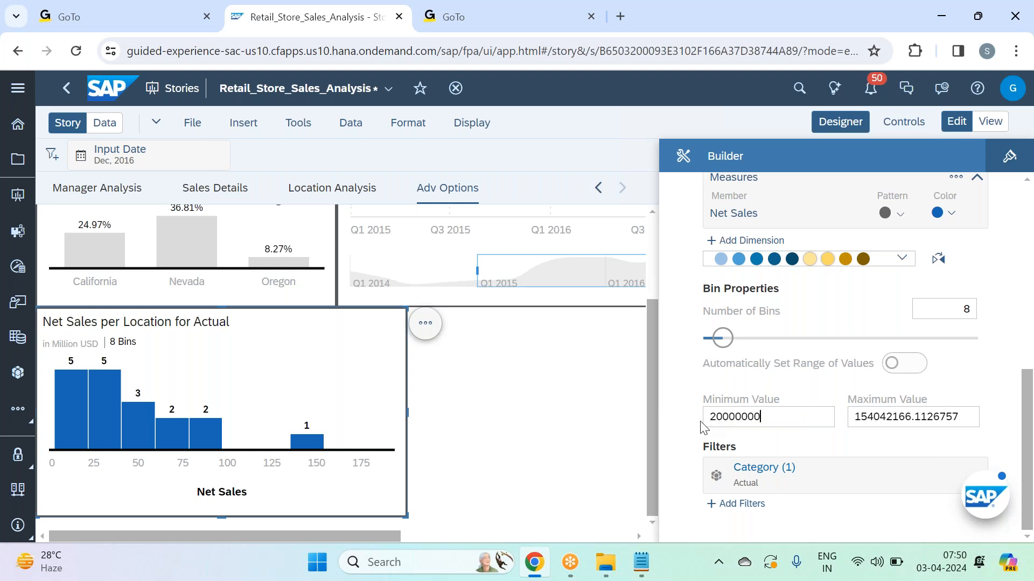
Try to clear the maximum value of the histogram's bin range, and copy the field's content.
left_click_drag(967, 420, 643, 443)
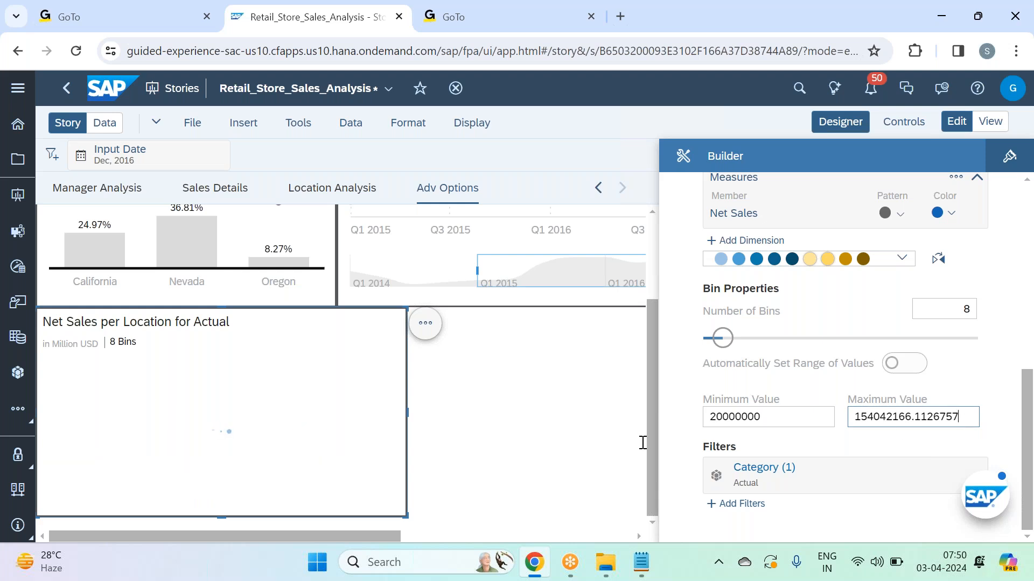
left_click(643, 442)
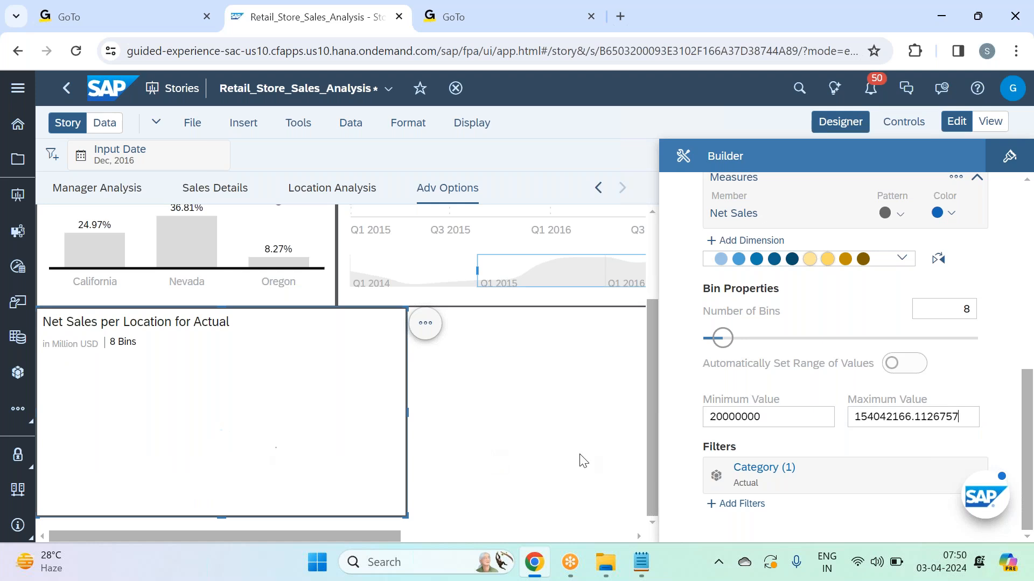
key("BackSpace")
key("BackSpace")
key("BackSpace")
key("BackSpace")
key("BackSpace")
key("BackSpace")
key("BackSpace")
key("BackSpace")
key("ctrl+z")
double_click(951, 412)
key("ctrl+c")
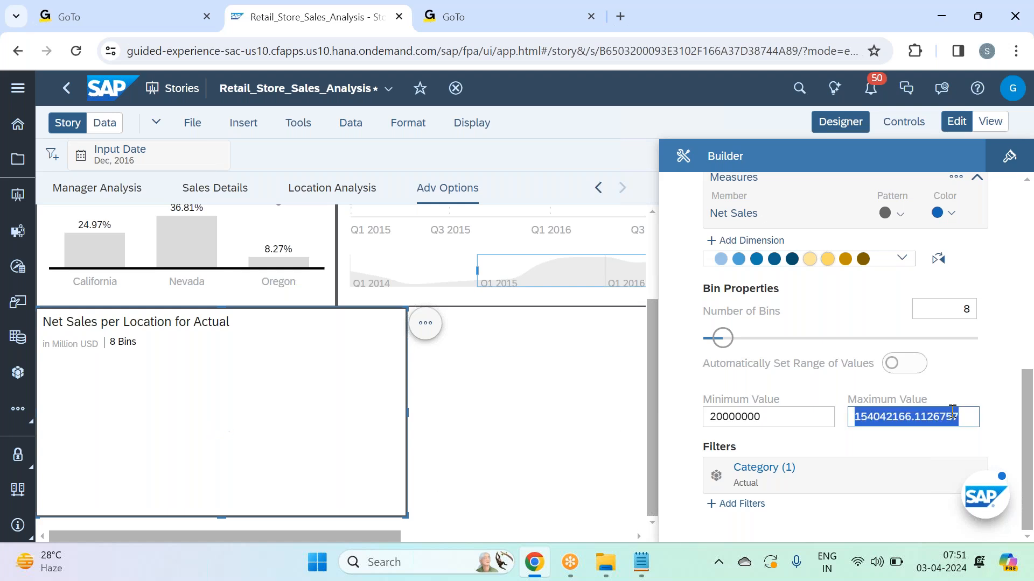
Try to replace the histogram's maximum bin range value by re-entering it.
left_click(952, 411)
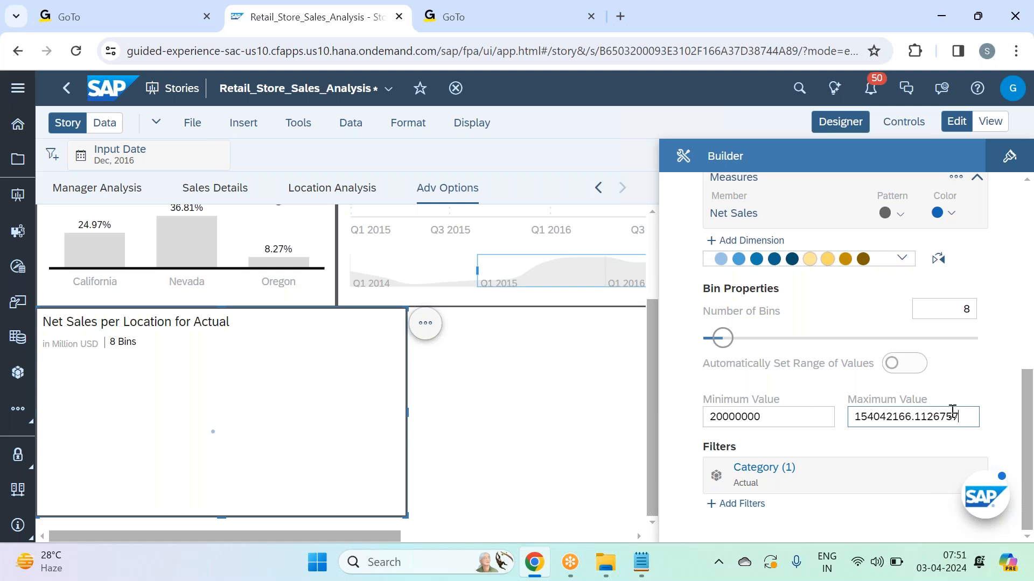
double_click(919, 418)
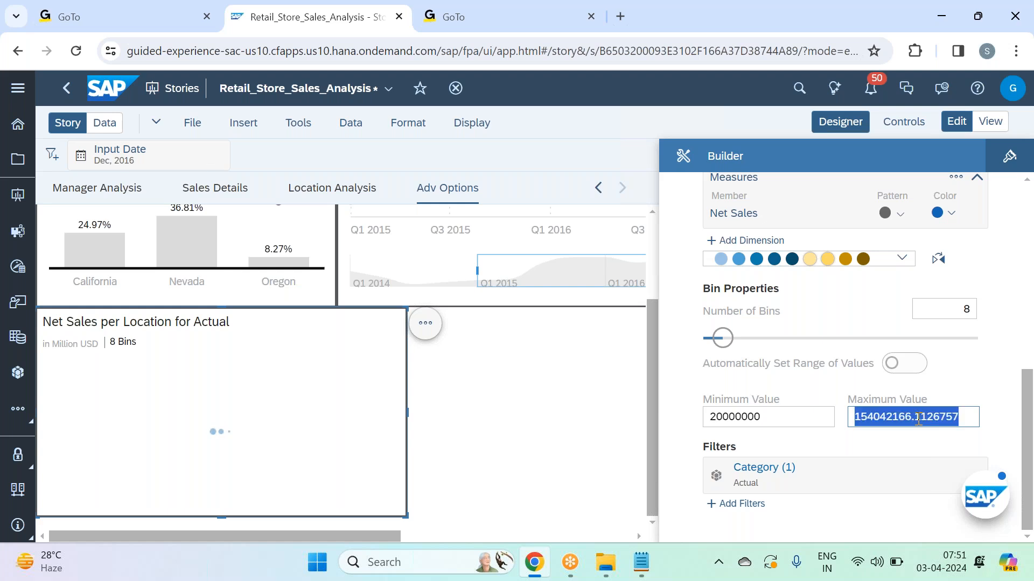
type("154042166.11267571")
type("111")
key("BackSpace")
key("BackSpace")
key("BackSpace")
key("BackSpace")
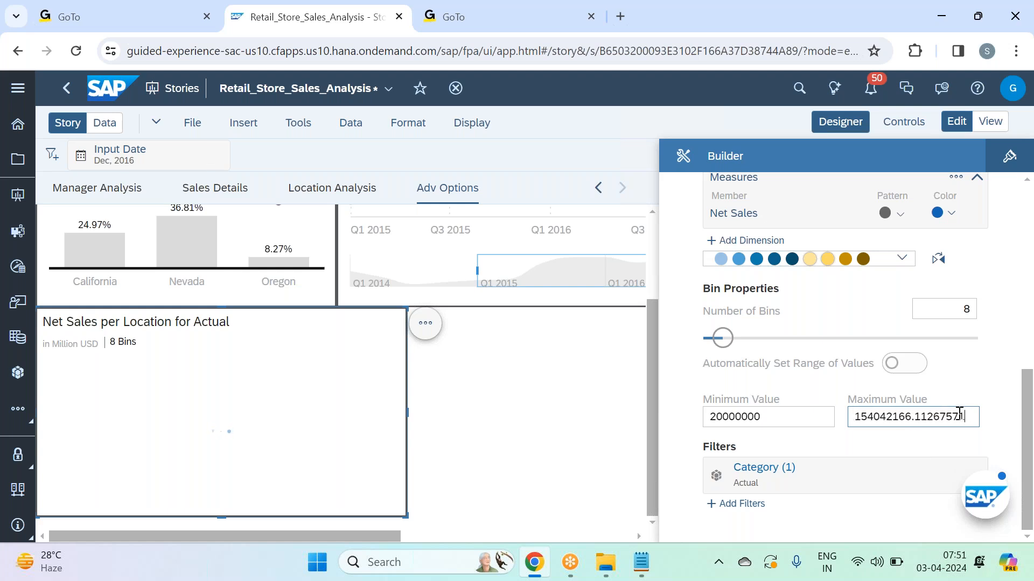
key("BackSpace")
key("BackSpace")
key("ctrl+a")
key("BackSpace")
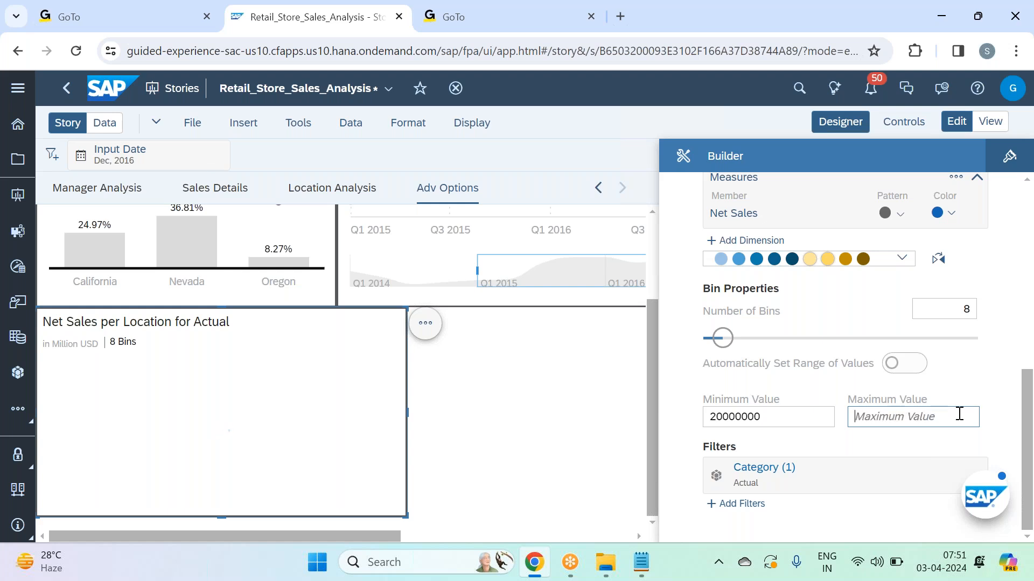
key("ctrl+v")
type("5714")
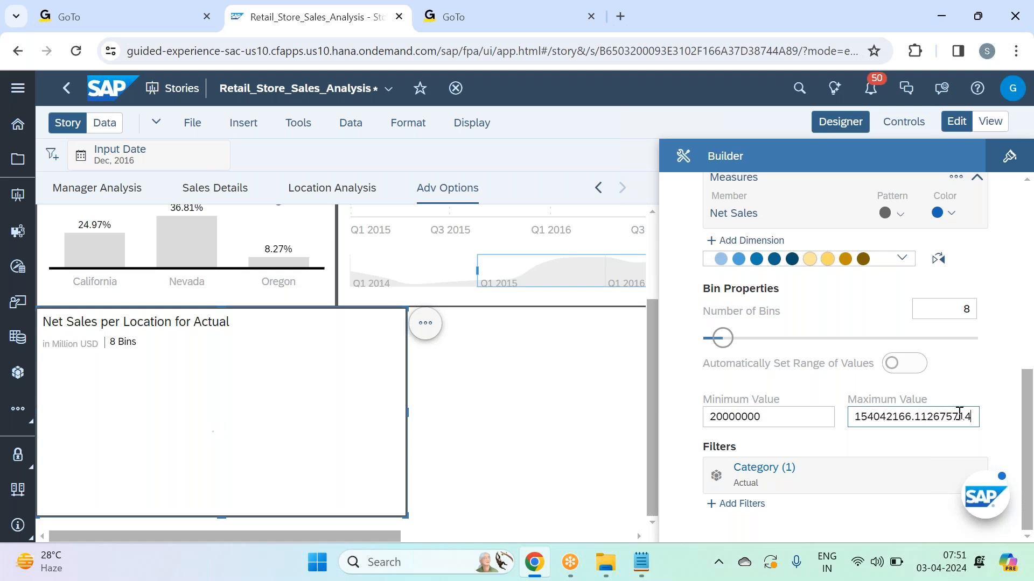
key("BackSpace")
key("BackSpace")
type("14")
key("BackSpace")
key("BackSpace")
type("0")
key("BackSpace")
key("BackSpace")
key("BackSpace")
key("BackSpace")
key("BackSpace")
type("6757")
key("BackSpace")
key("BackSpace")
key("BackSpace")
key("BackSpace")
type("6757")
Restore the automatic range of values for the histogram's bins and review its builder settings.
left_click(913, 371)
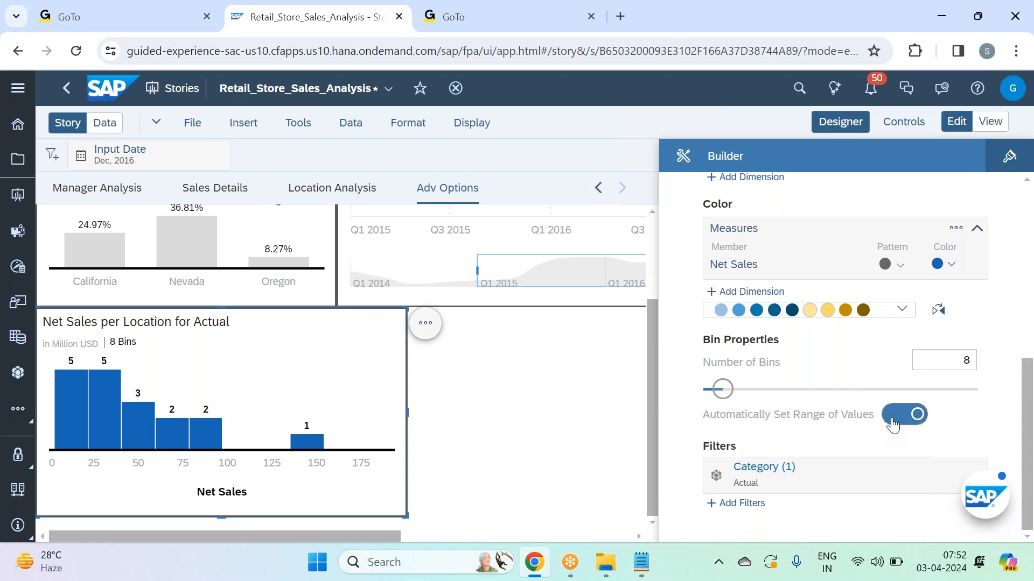
scroll(924, 308, "up", 5)
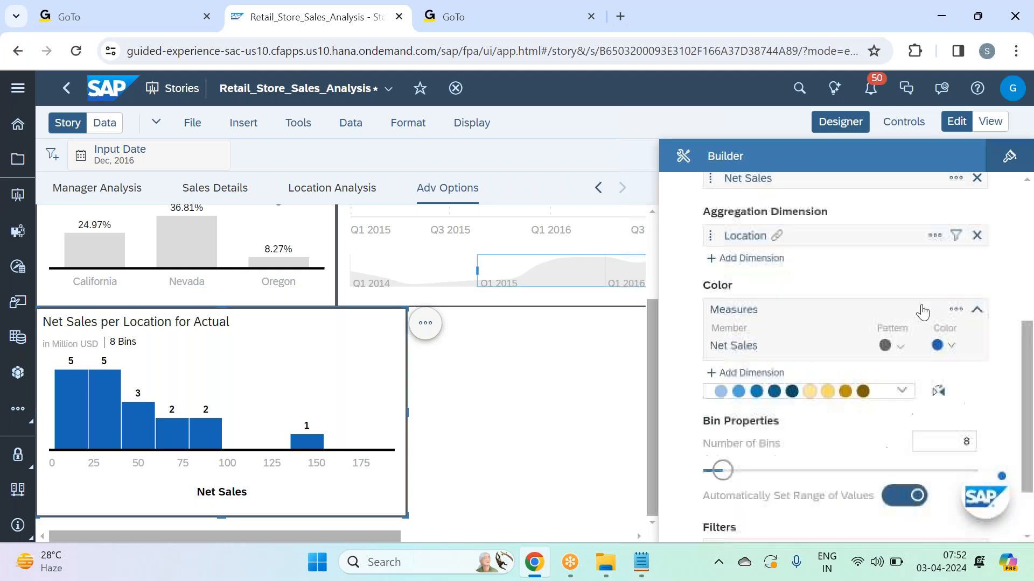
scroll(1019, 210, "up", 3)
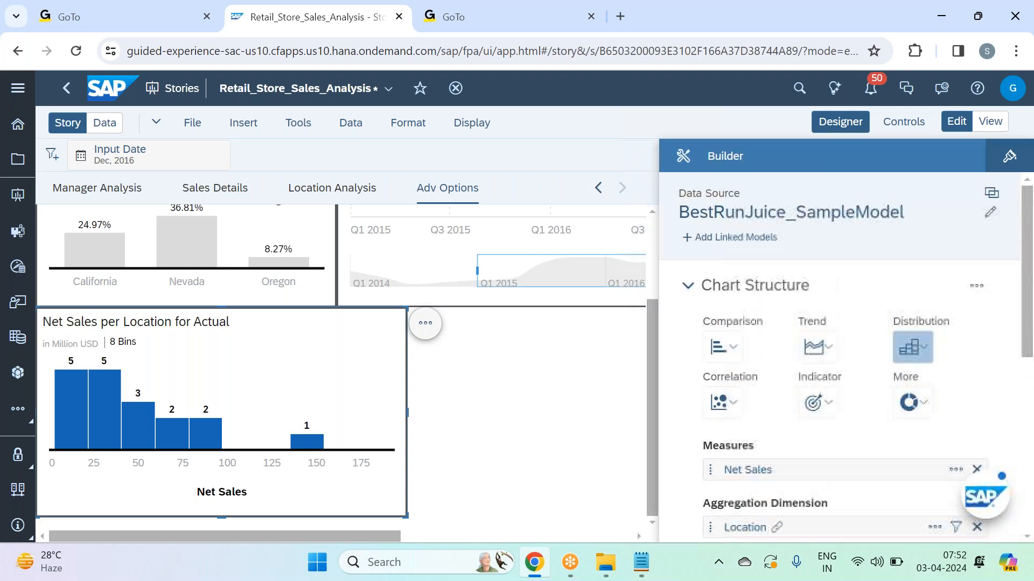
scroll(930, 296, "down", 4)
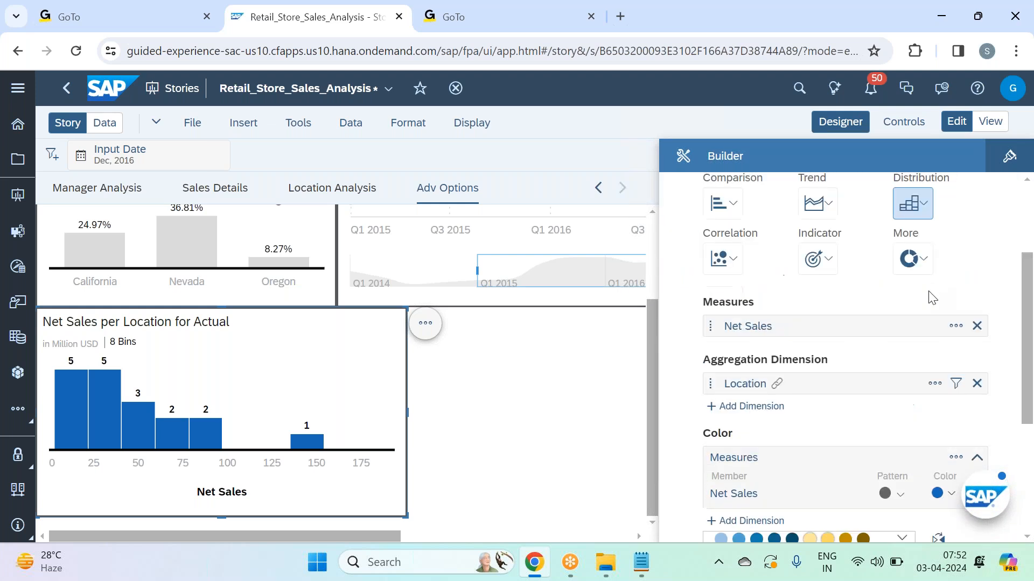
scroll(934, 291, "down", 3)
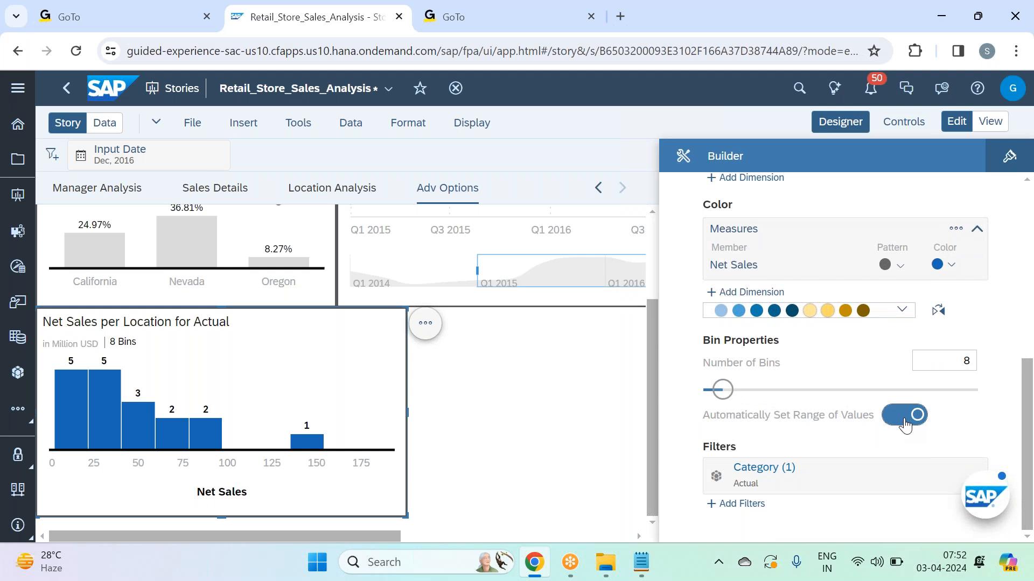
Turn off the automatic range of values for the histogram and set the maximum value to 140000000.
left_click(905, 416)
left_click(933, 468)
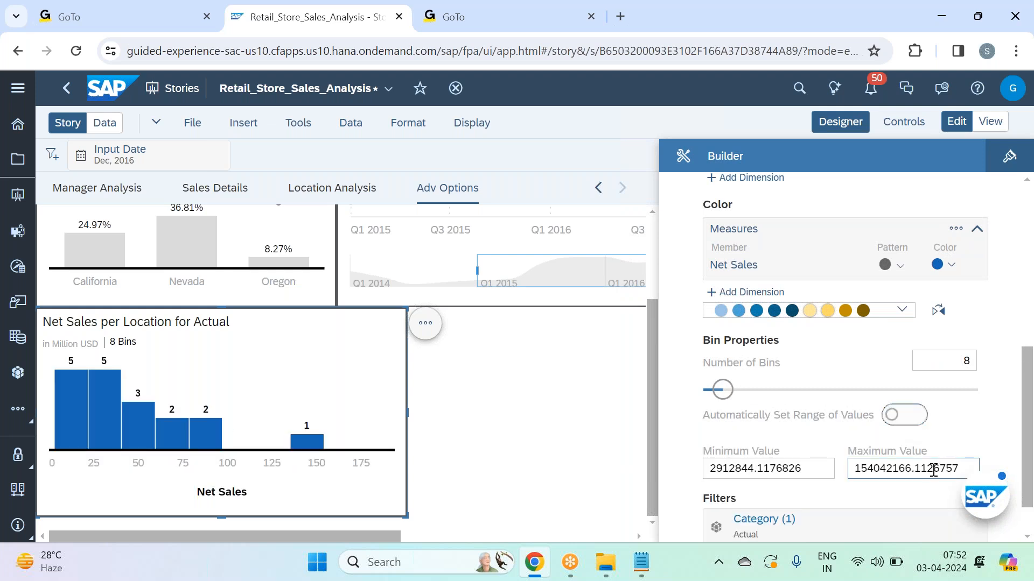
left_click(906, 469)
left_click_drag(964, 467, 855, 469)
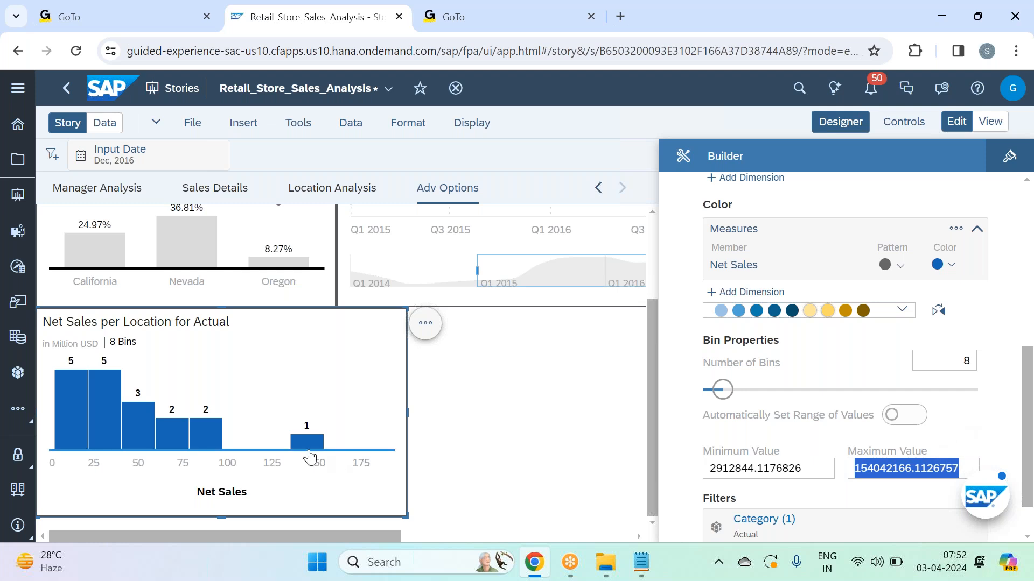
mouse_move(308, 450)
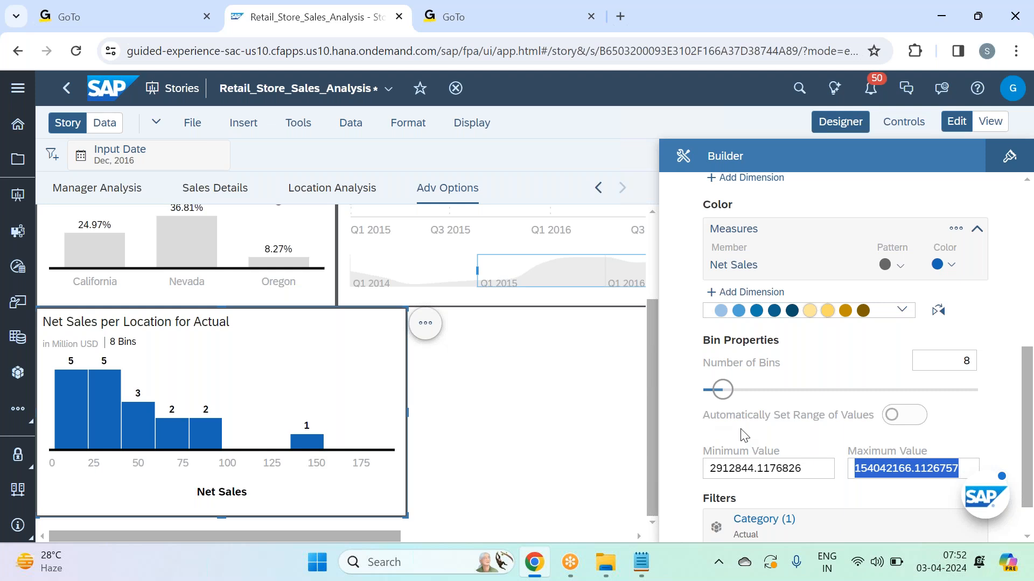
type("140000000")
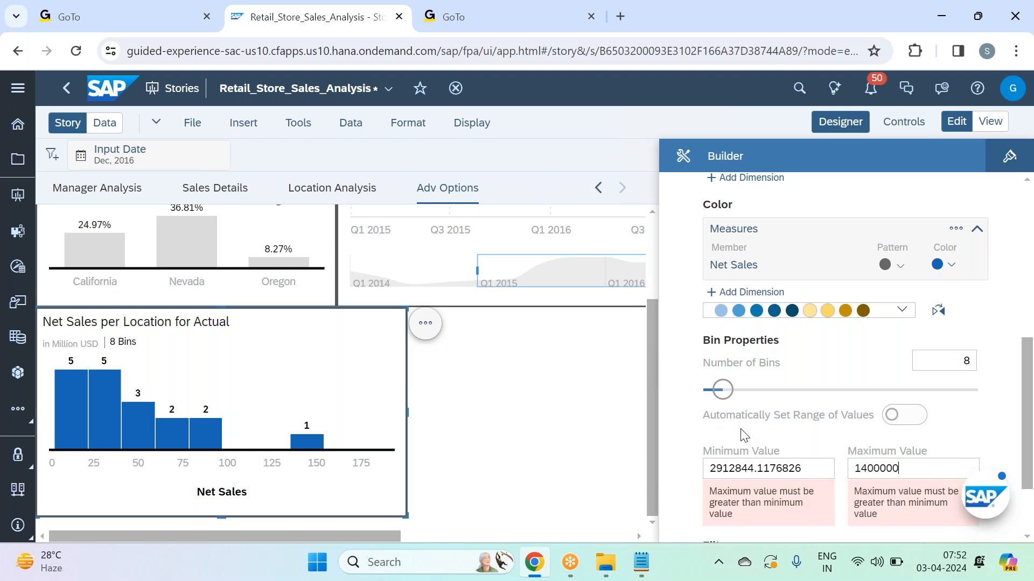
left_click(742, 468)
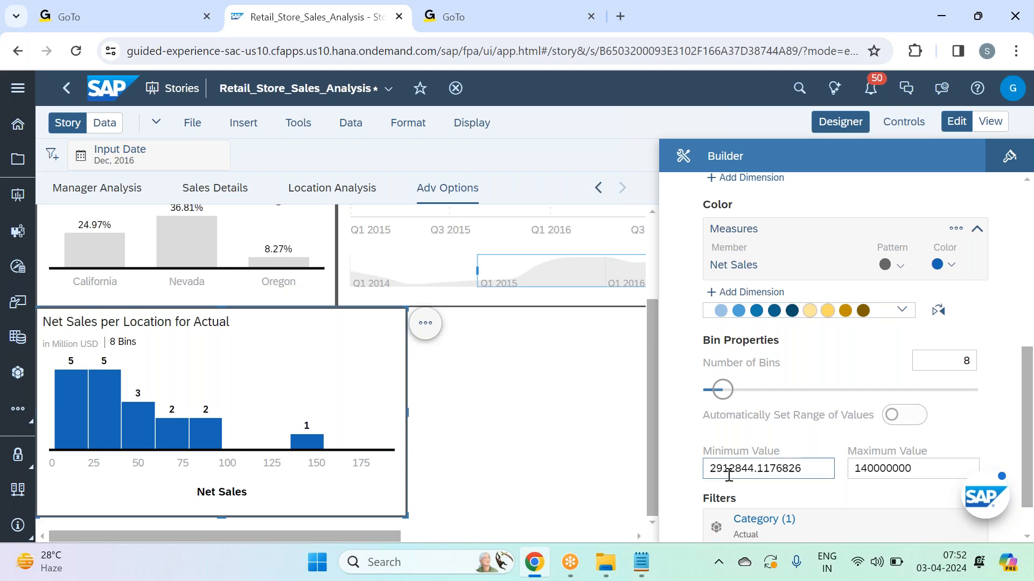
left_click_drag(802, 463, 696, 472)
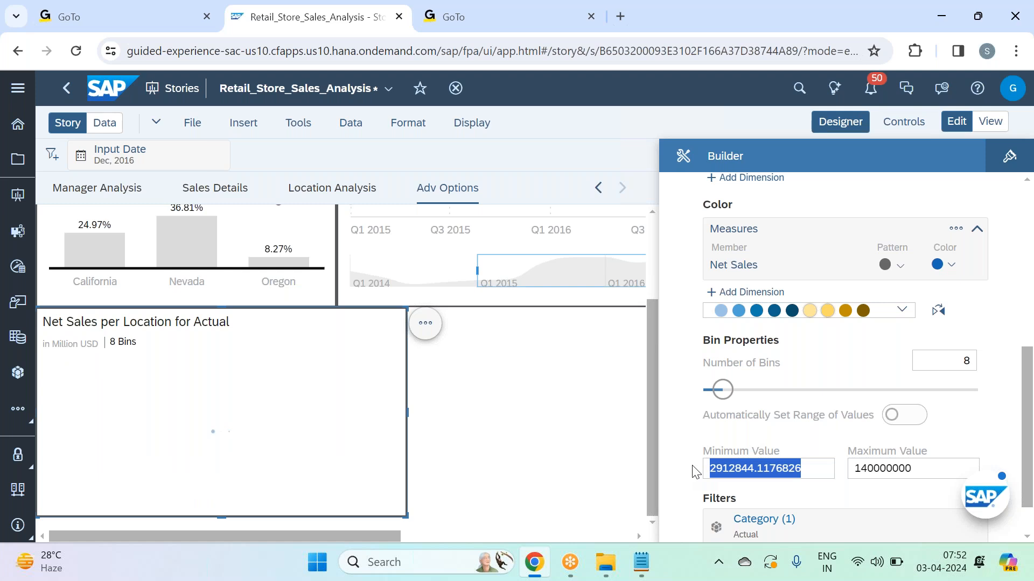
type("2912844.117682620")
key("BackSpace")
key("BackSpace")
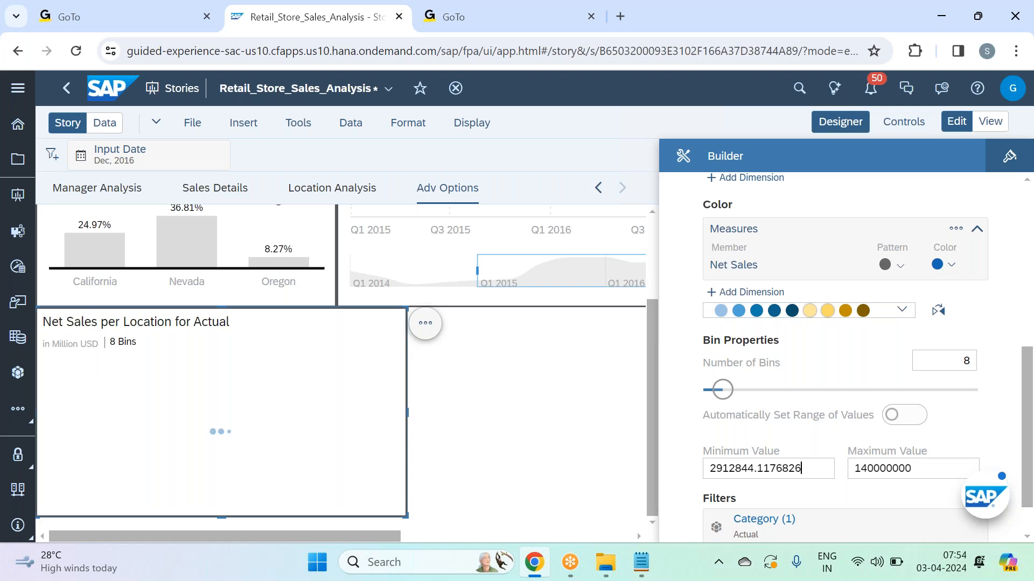
left_click(706, 25)
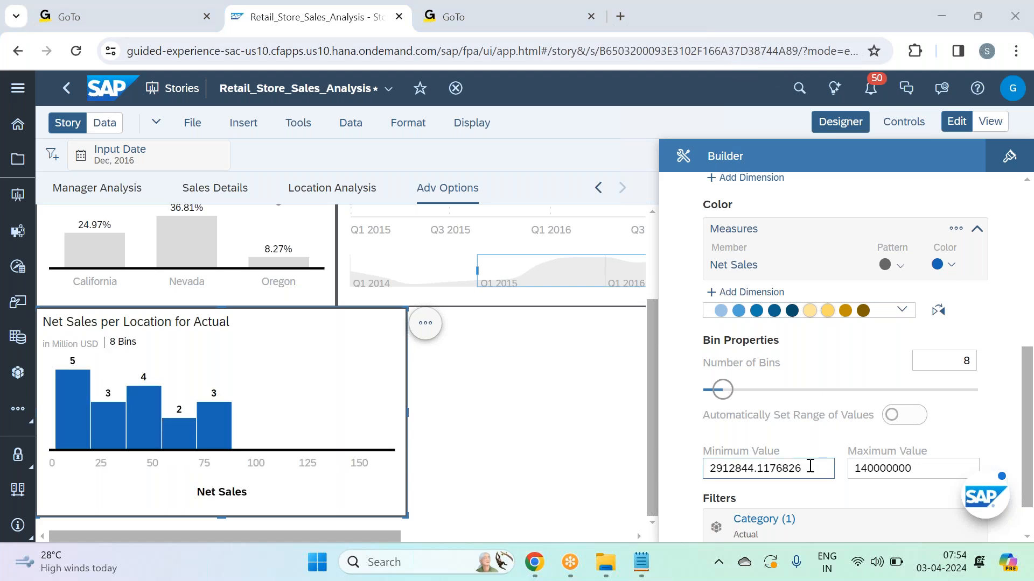
Set the minimum value of the histogram's bin range to 20000000.
scroll(821, 334, "up", 3)
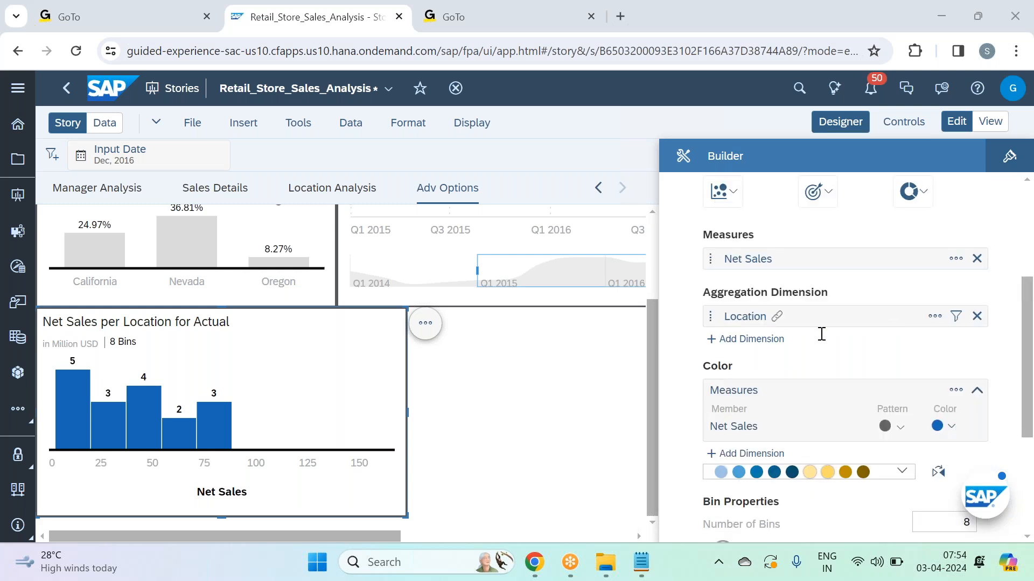
scroll(821, 334, "down", 3)
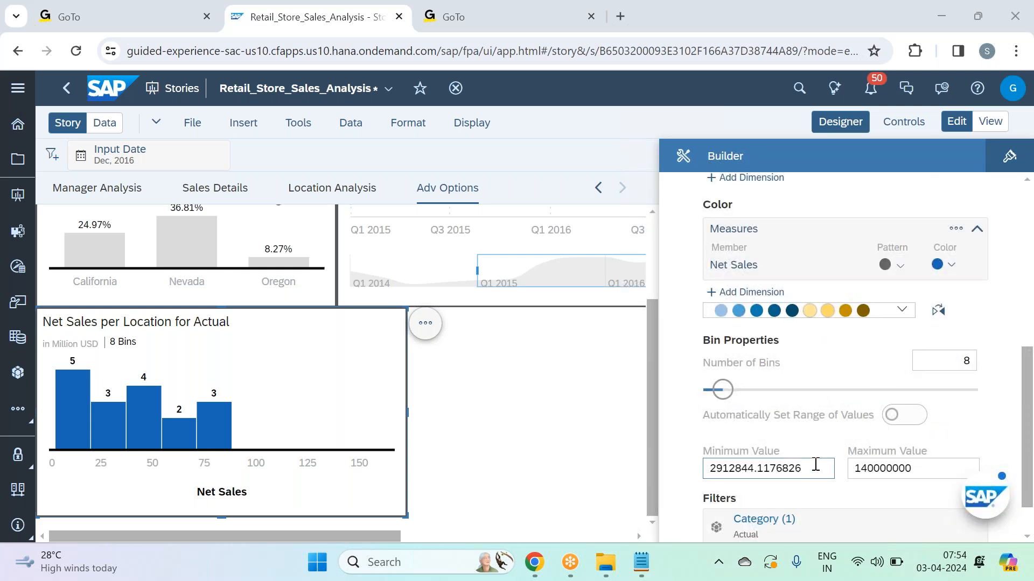
left_click_drag(815, 464, 704, 469)
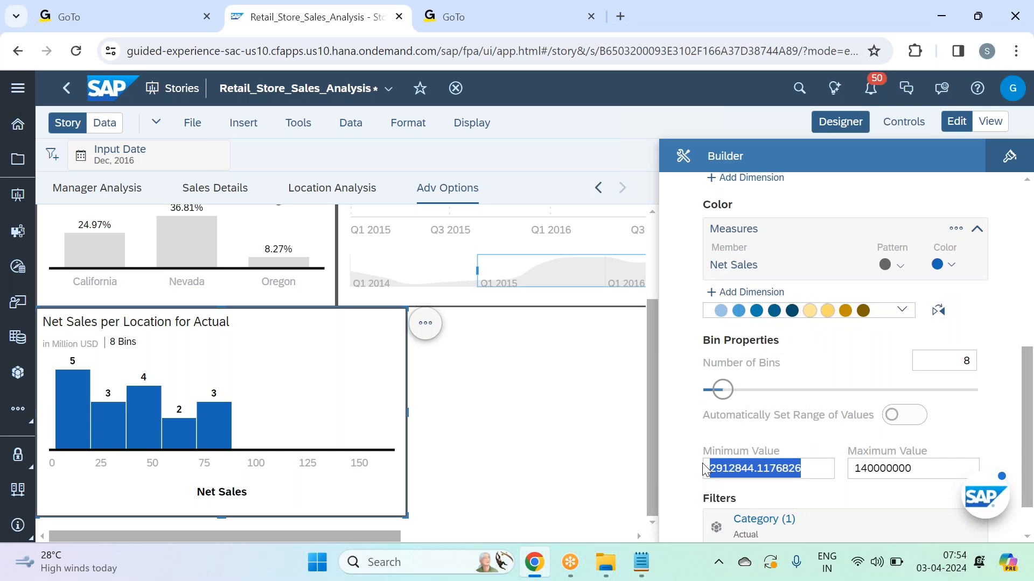
type("2000")
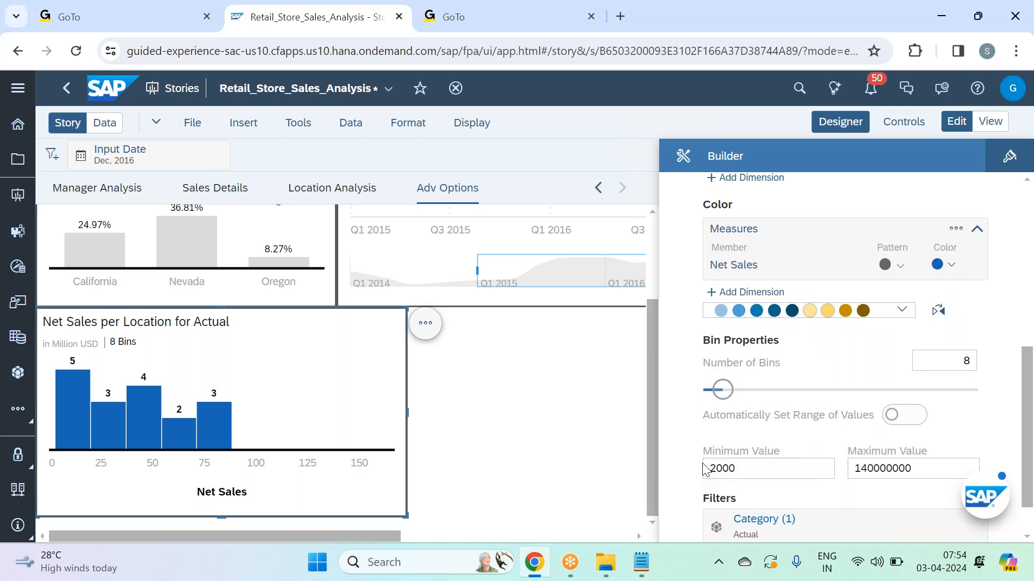
type("0000")
left_click(841, 356)
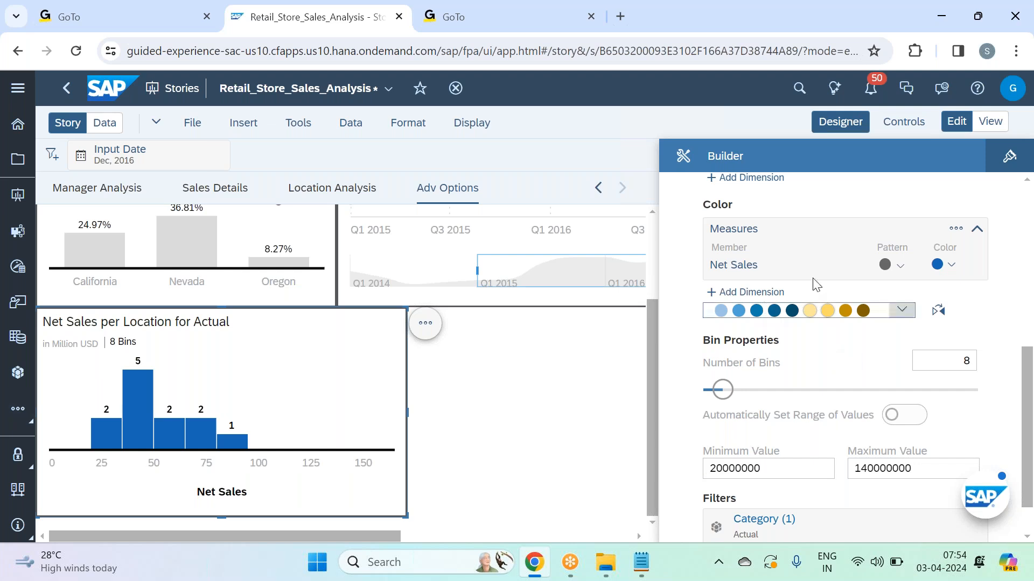
Examine the histogram's bars with the designer hidden, and compare them with the minimum and maximum values in its bin properties.
left_click(832, 129)
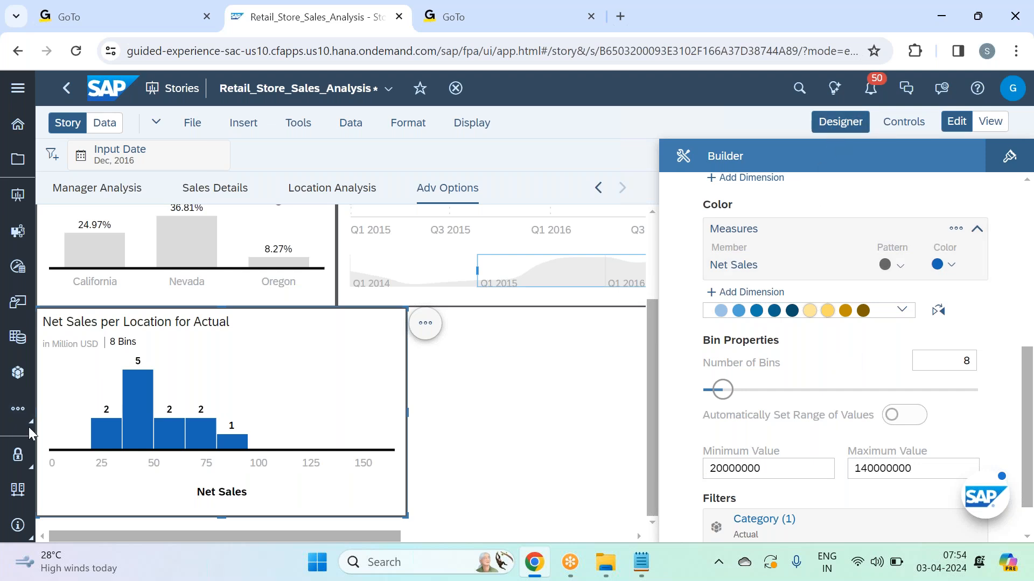
mouse_move(116, 437)
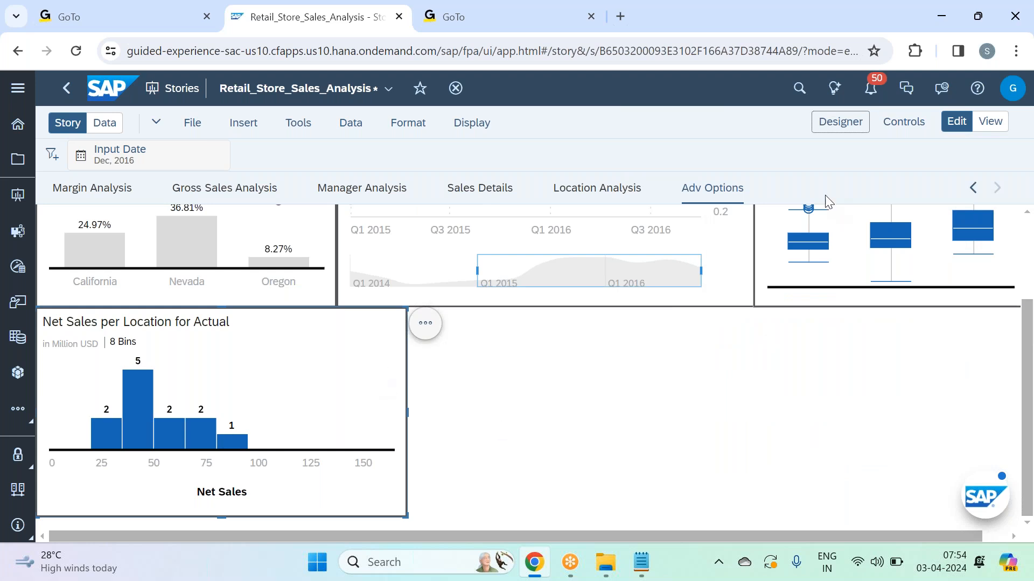
left_click(839, 123)
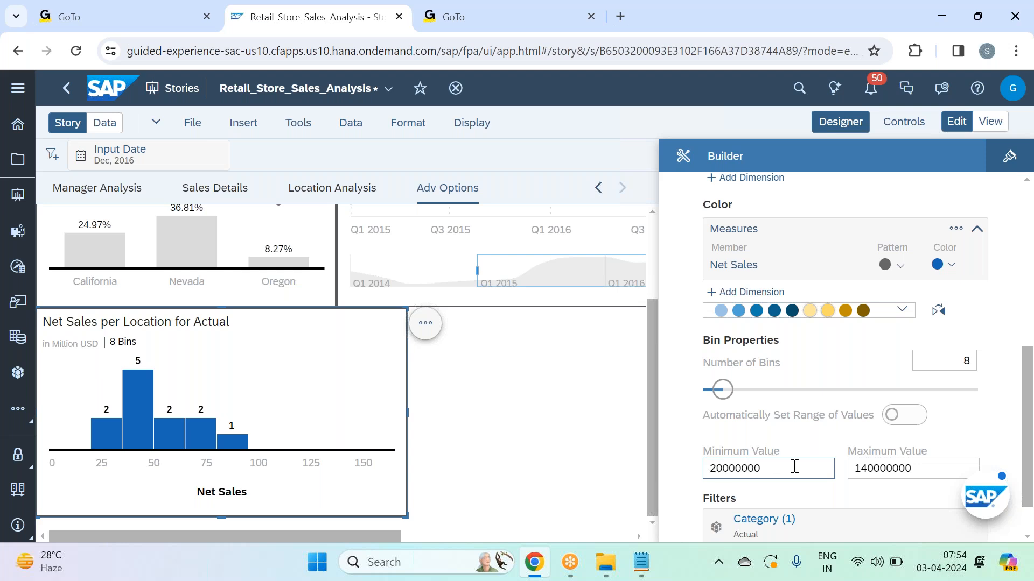
left_click(897, 473)
mouse_move(115, 434)
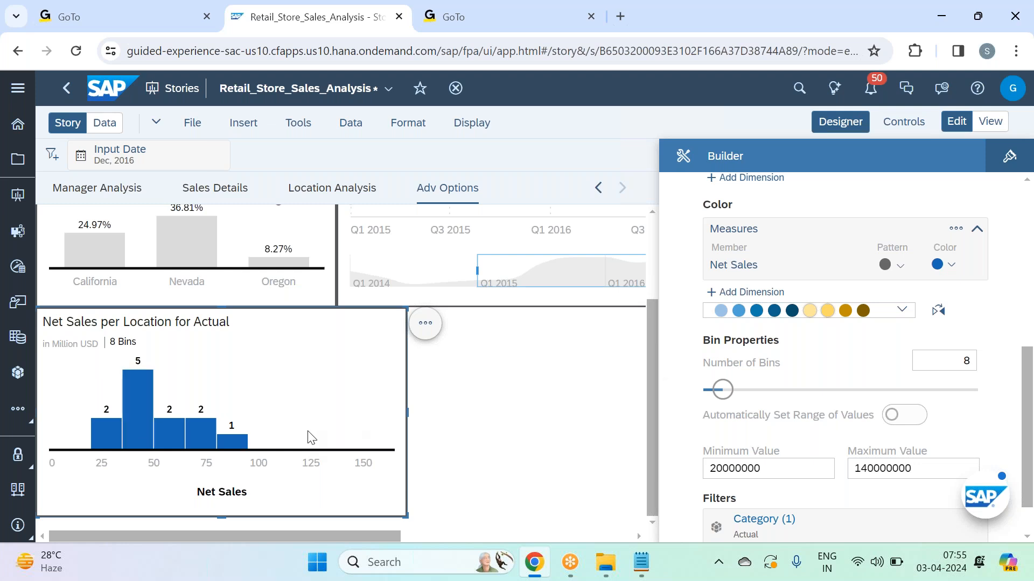
Set the minimum value of the histogram's bin range to 0 and the number of bins to 7.
mouse_move(236, 442)
double_click(722, 469)
type("0")
left_click_drag(946, 364, 1002, 367)
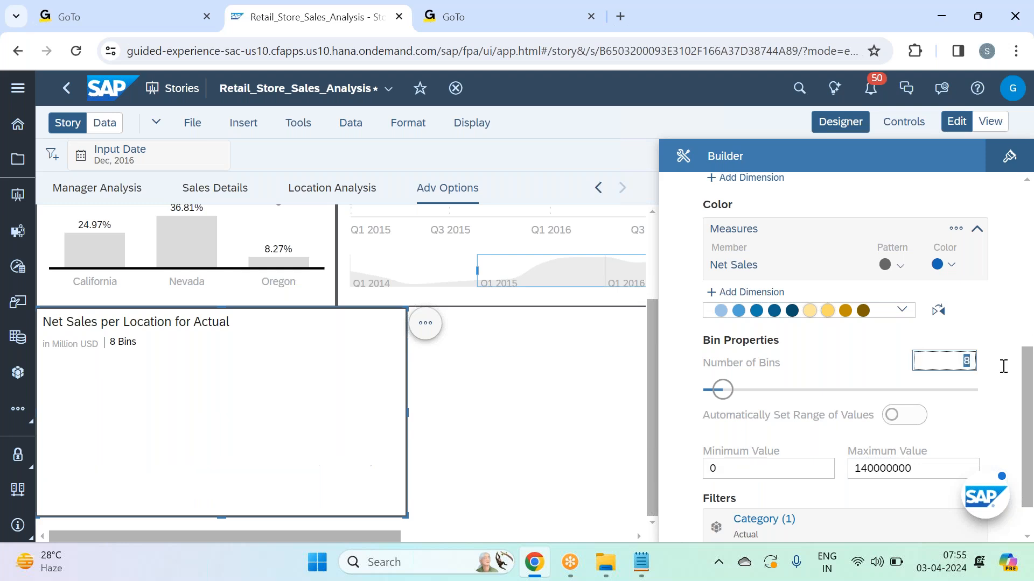
type("7")
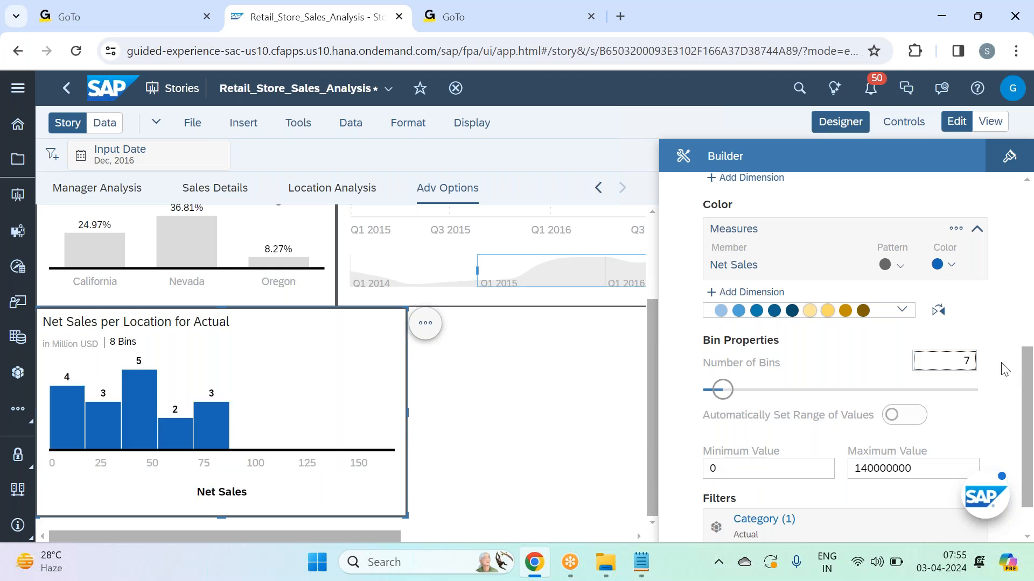
key("Return")
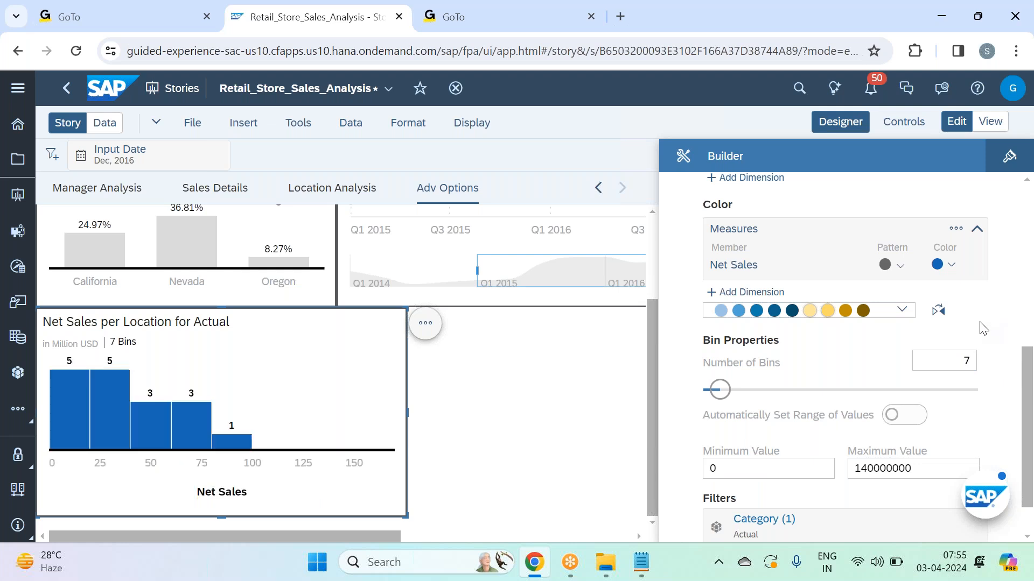
Check the first bar's range, set the histogram's maximum value to 160000000 and its number of bins to 8.
mouse_move(59, 423)
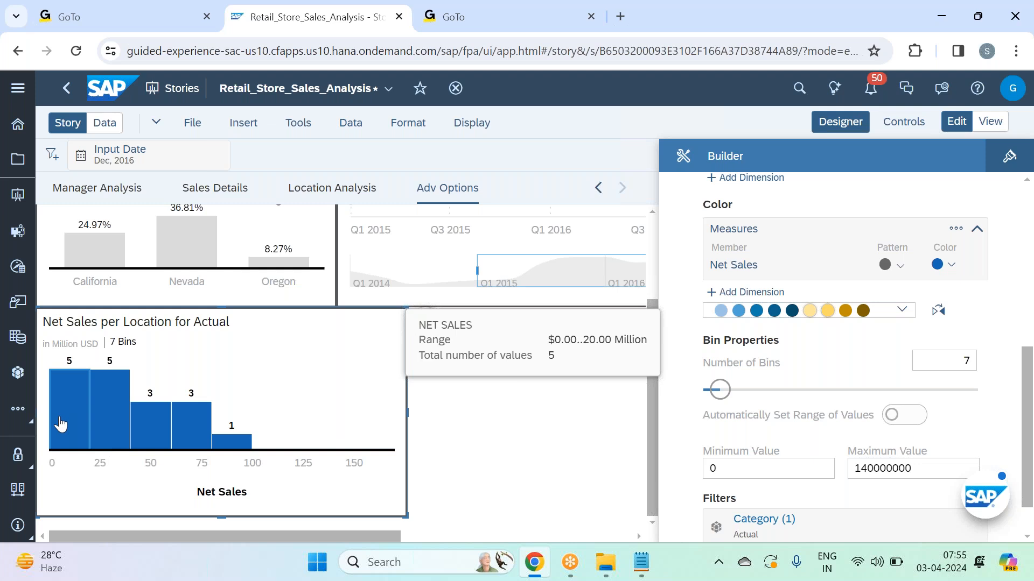
left_click(741, 467)
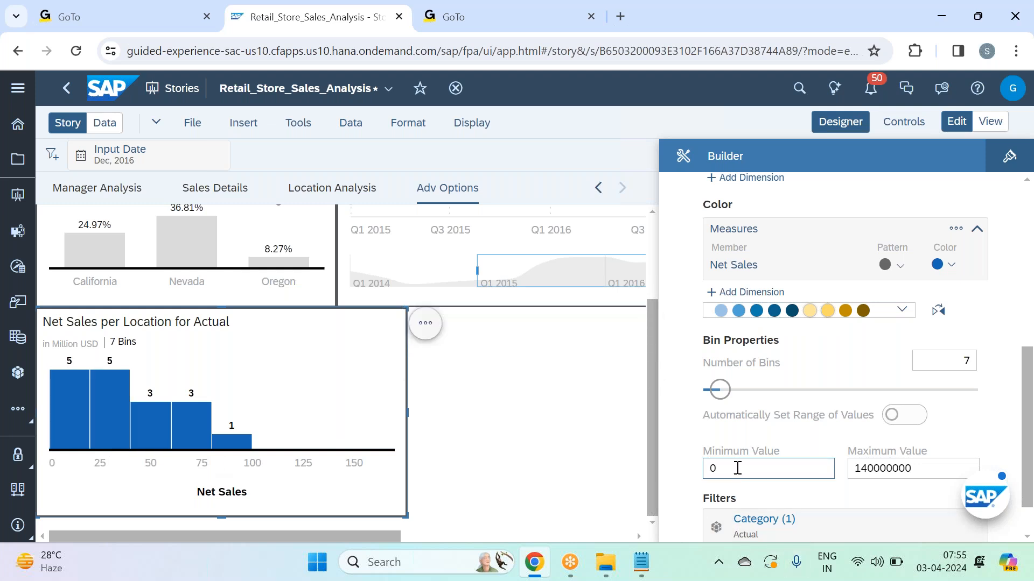
mouse_move(76, 416)
left_click(870, 468)
key("BackSpace")
type("6")
left_click(967, 360)
double_click(967, 362)
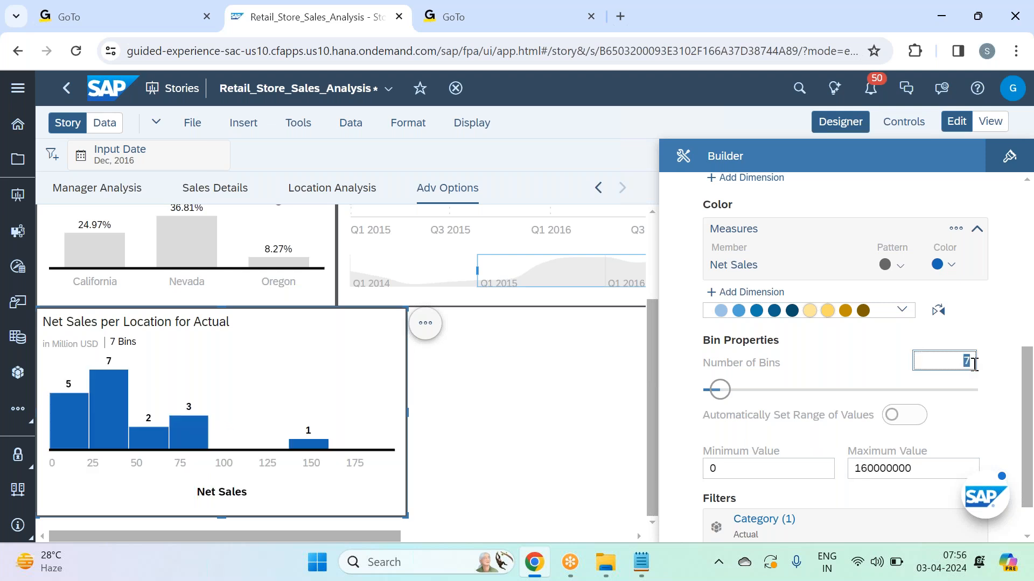
type("8")
key("Return")
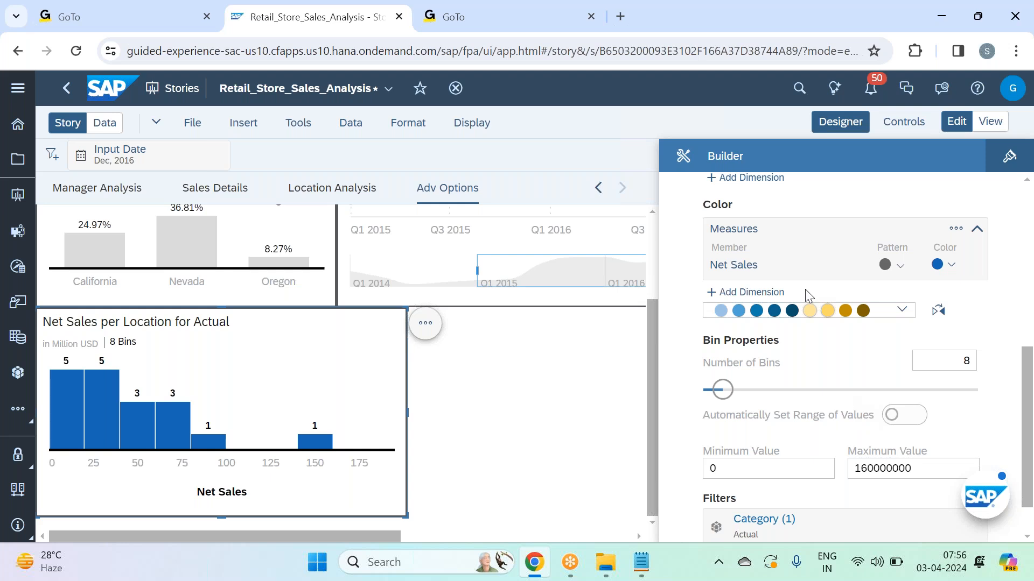
Review the Distribution chart types and the histogram's bars with the designer hidden, and save the story.
scroll(810, 298, "up", 5)
left_click(912, 231)
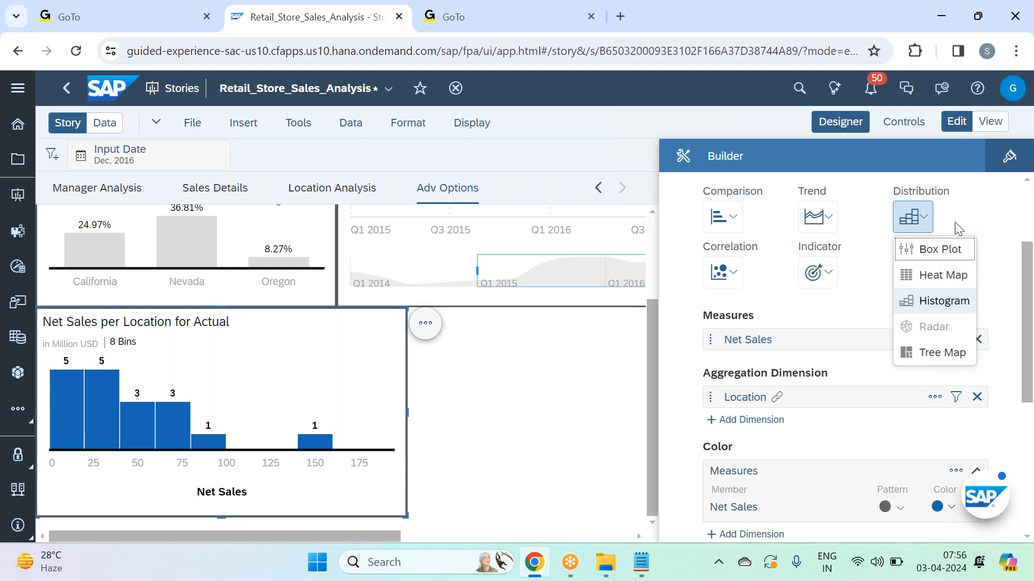
left_click(844, 129)
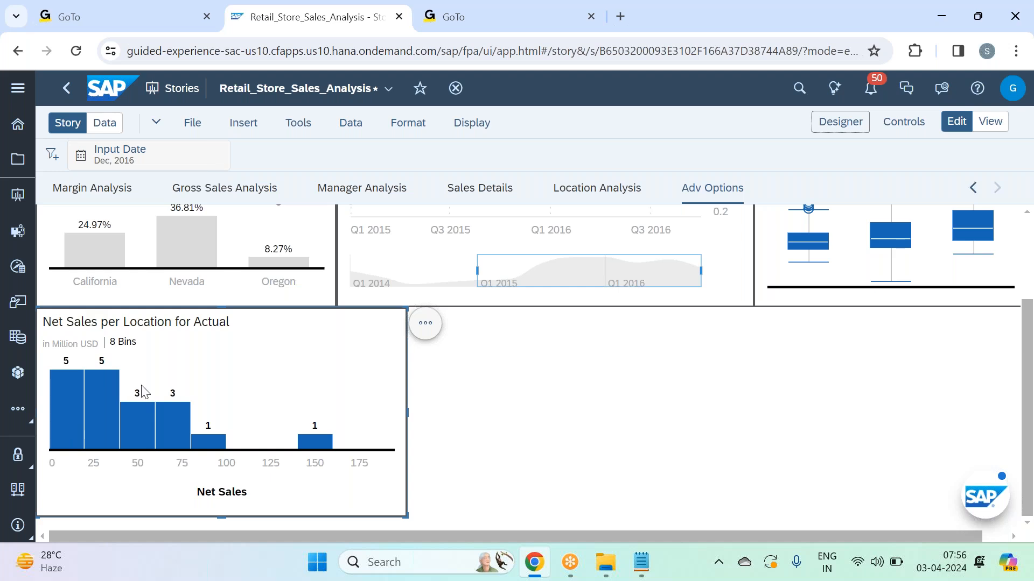
mouse_move(319, 448)
mouse_move(133, 416)
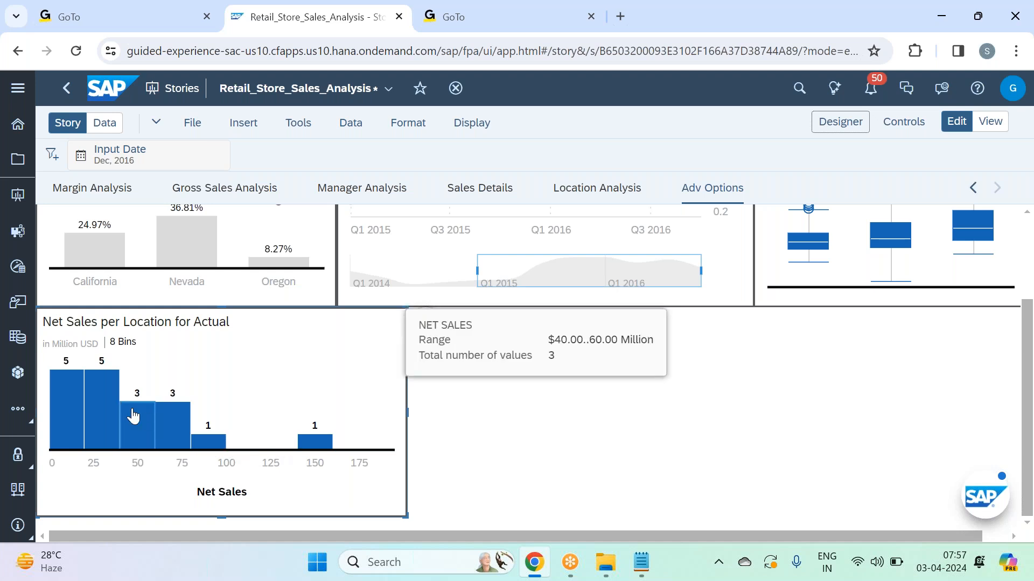
left_click(193, 123)
mouse_move(253, 172)
left_click(376, 174)
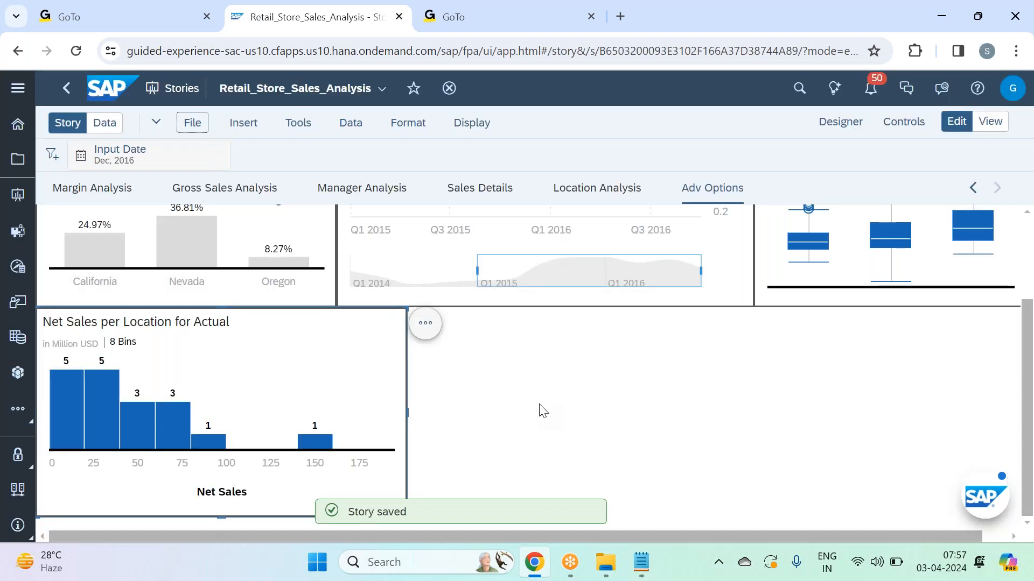
Check the Session 9 topic list in Notepad and return to the story in Chrome.
mouse_move(642, 563)
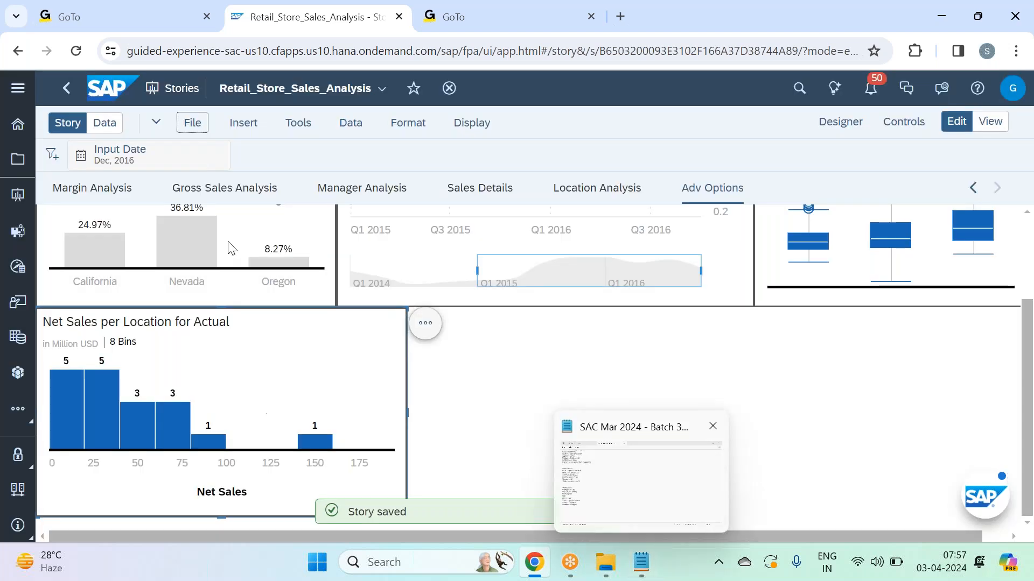
left_click(577, 367)
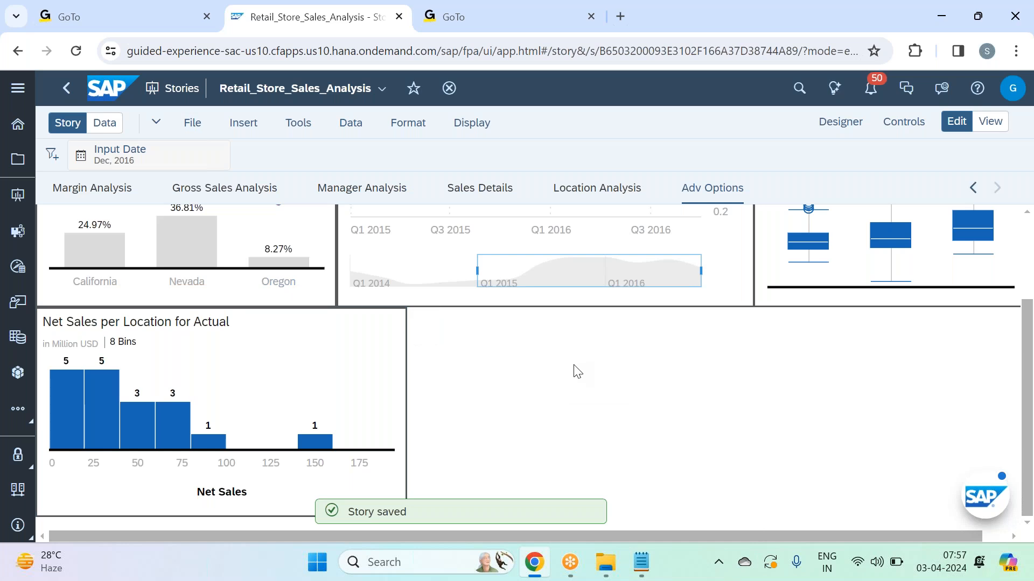
left_click(641, 563)
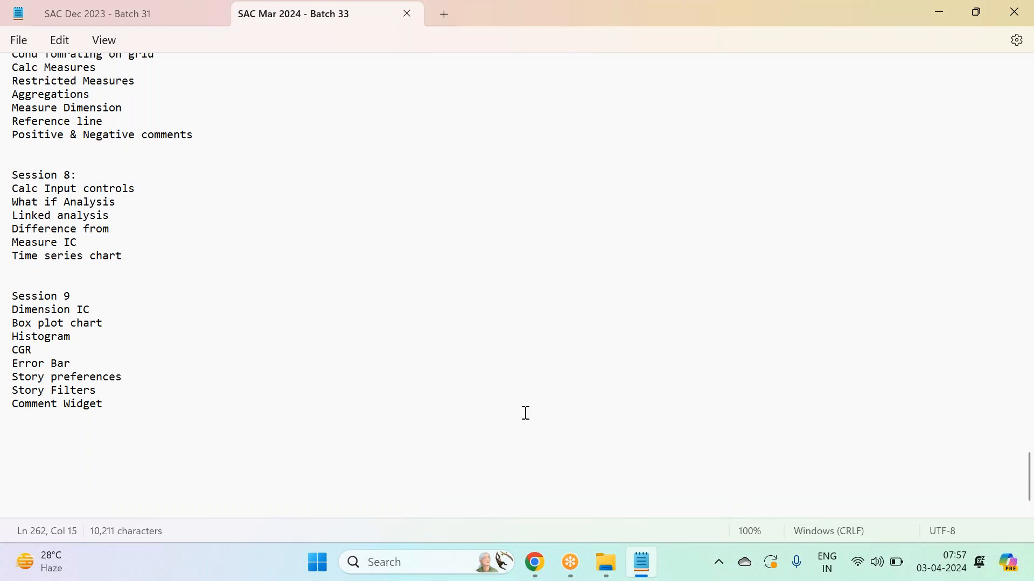
left_click(535, 563)
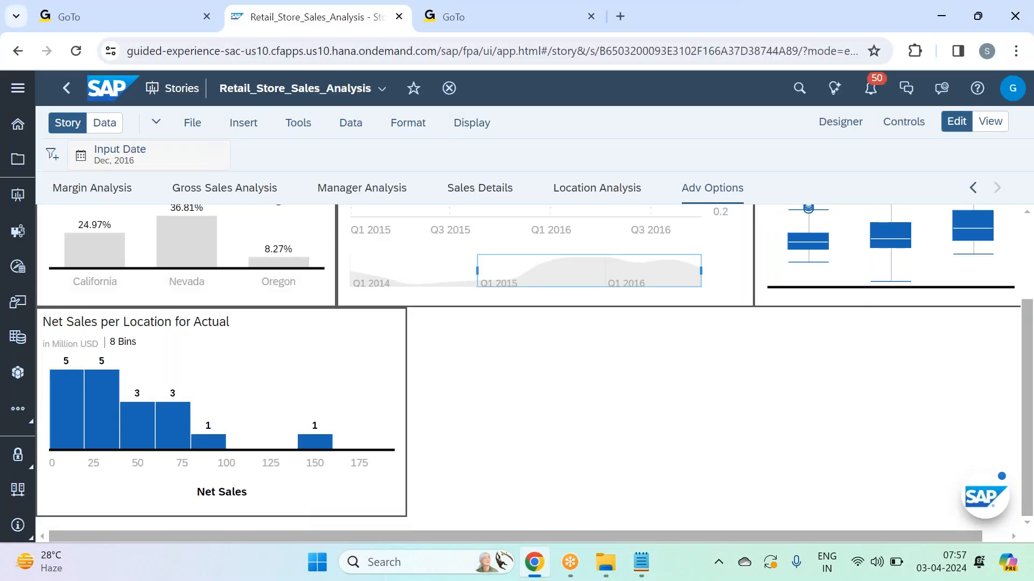
Narrow the histogram slightly and insert an empty chart beside it, shrunk to match the histogram's height.
left_click(324, 341)
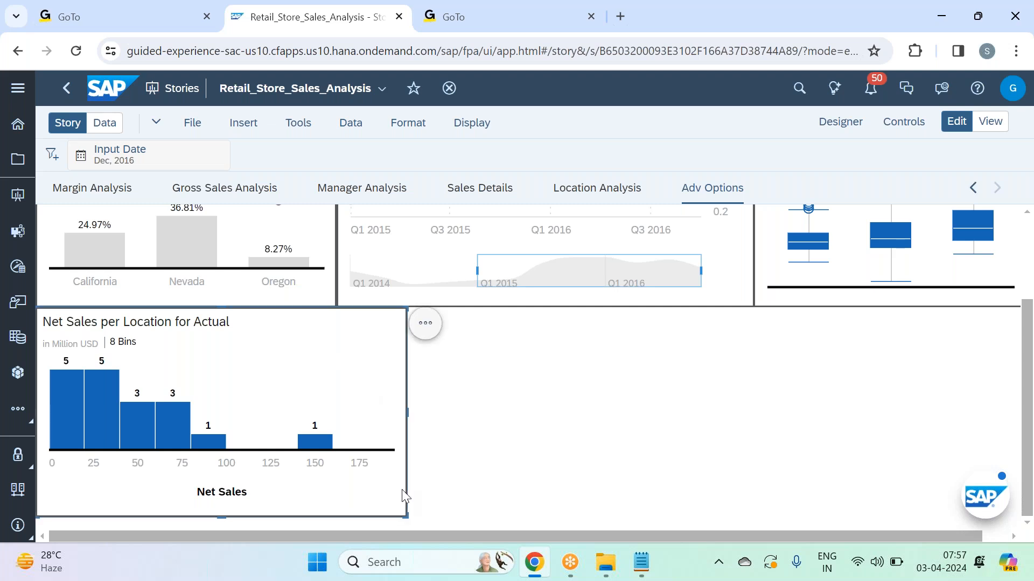
left_click_drag(407, 413, 402, 414)
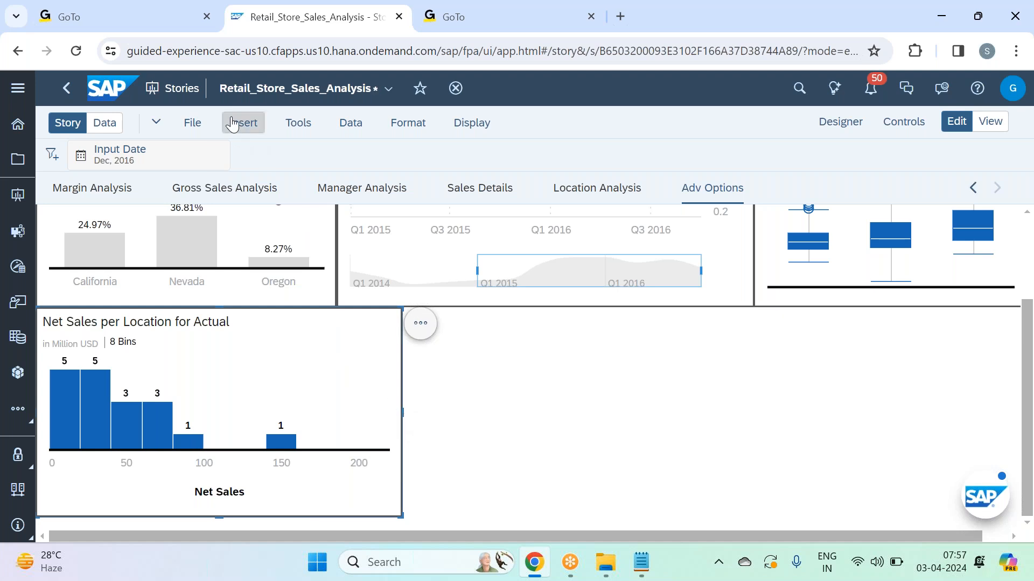
left_click(252, 125)
left_click(318, 144)
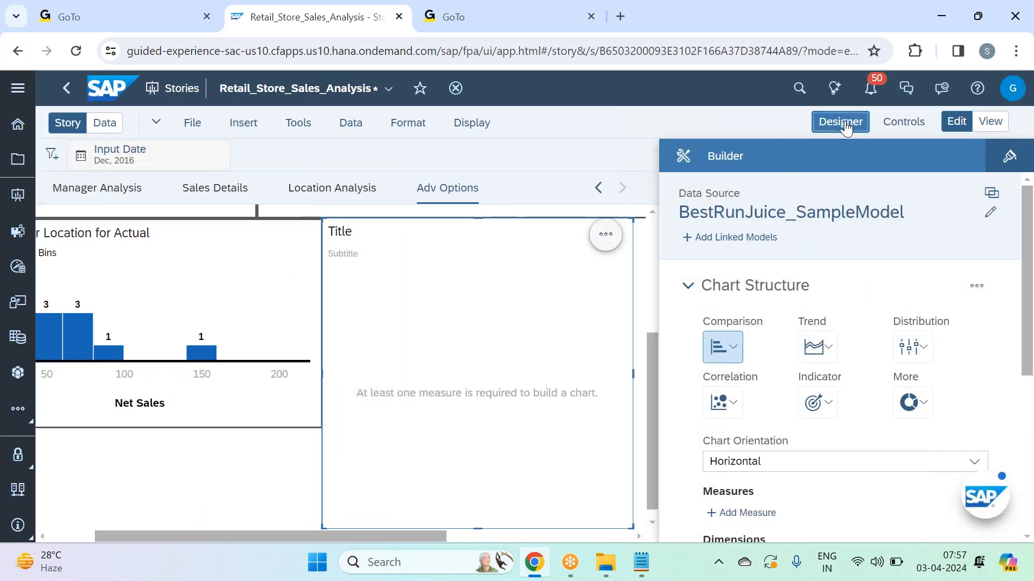
left_click(846, 128)
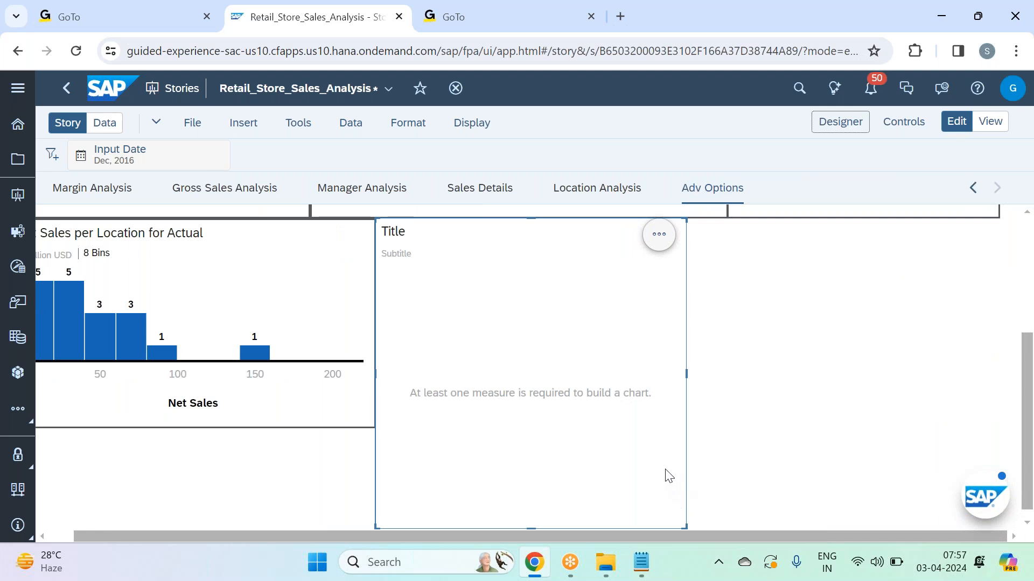
left_click_drag(686, 524, 573, 417)
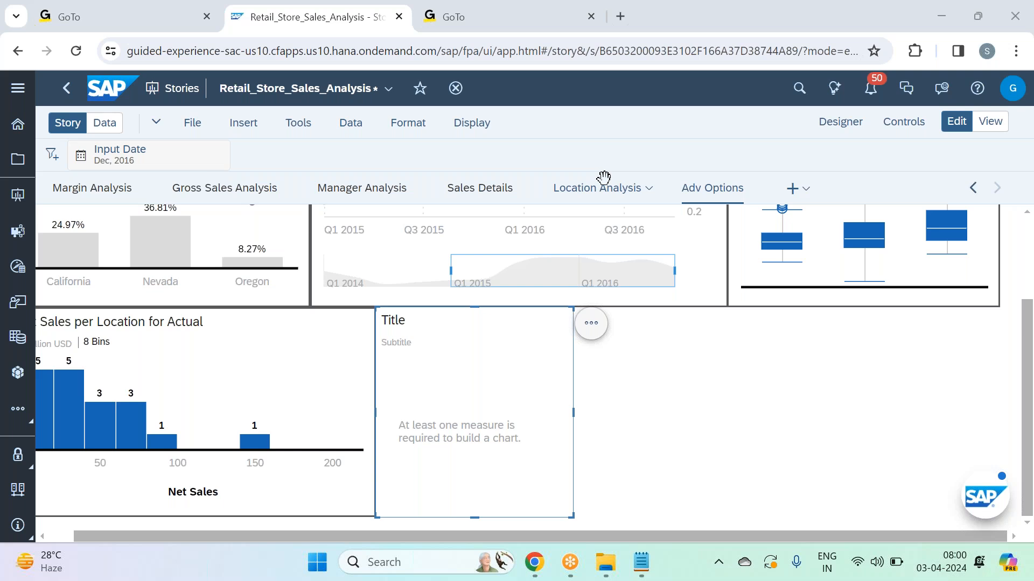
Examine the Correlation, Comparison and Trend chart types offered for the Net Sales per Location histogram in the Builder.
left_click(302, 347)
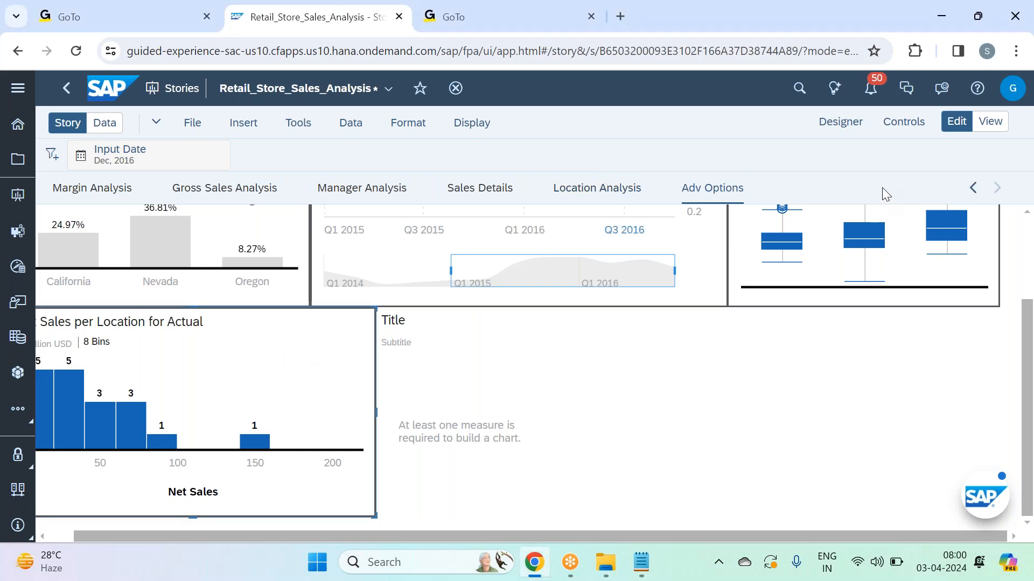
left_click(844, 130)
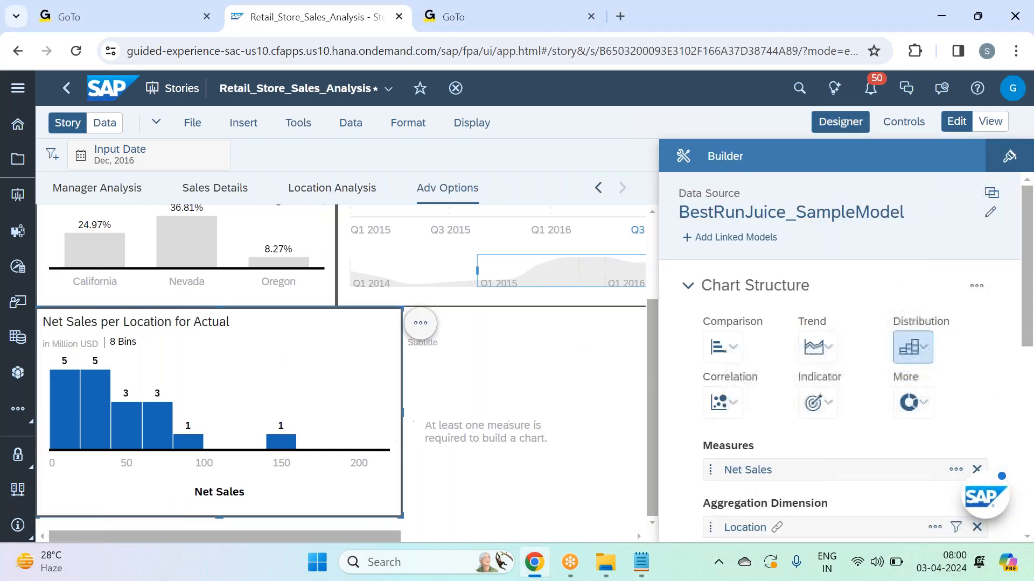
left_click(732, 403)
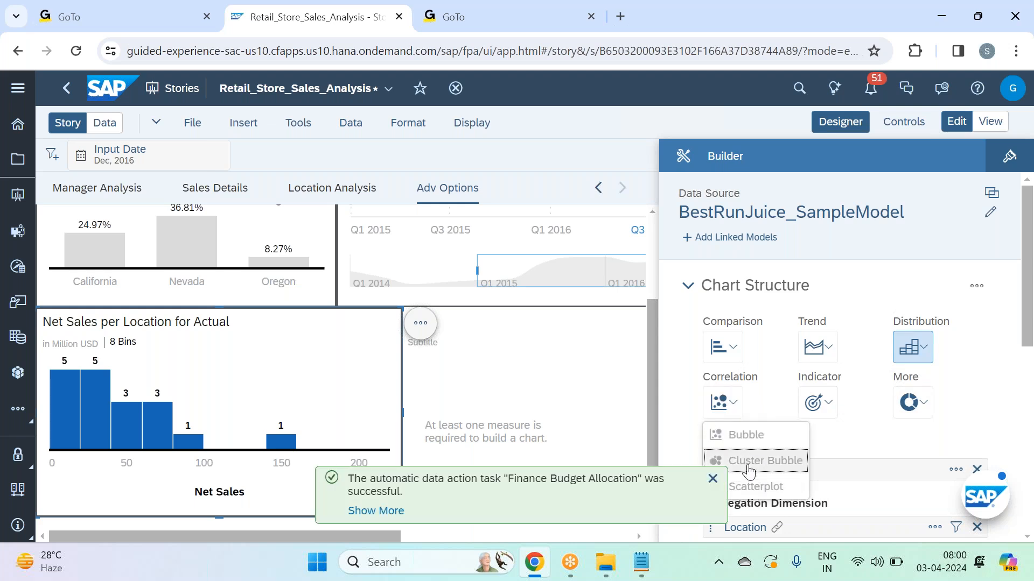
left_click(713, 477)
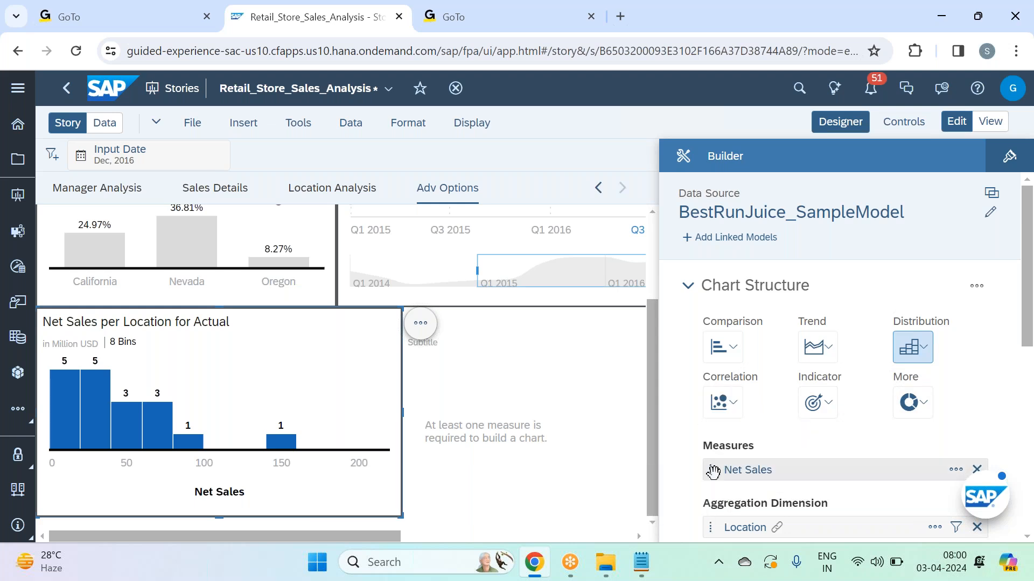
left_click(731, 410)
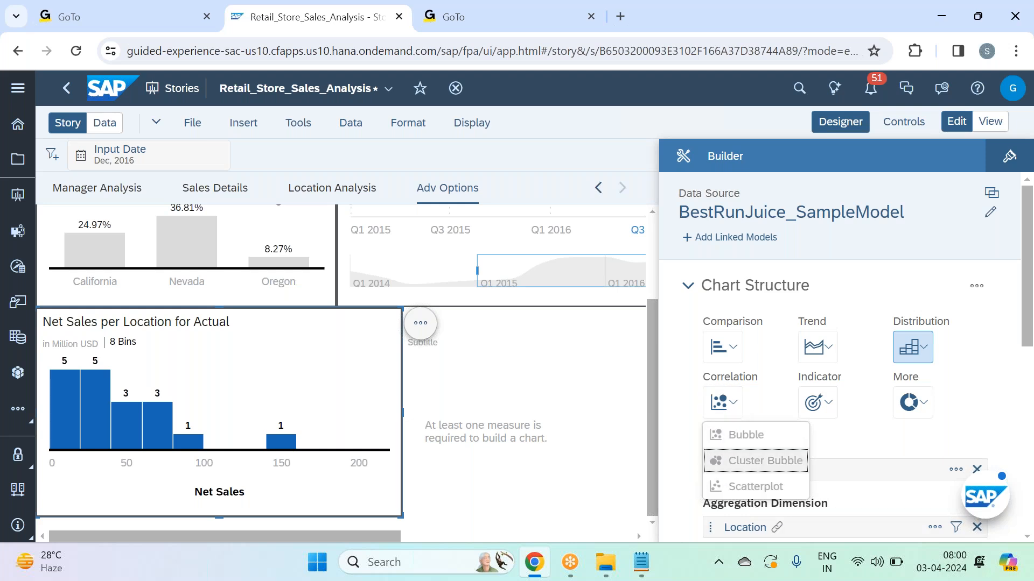
left_click(736, 352)
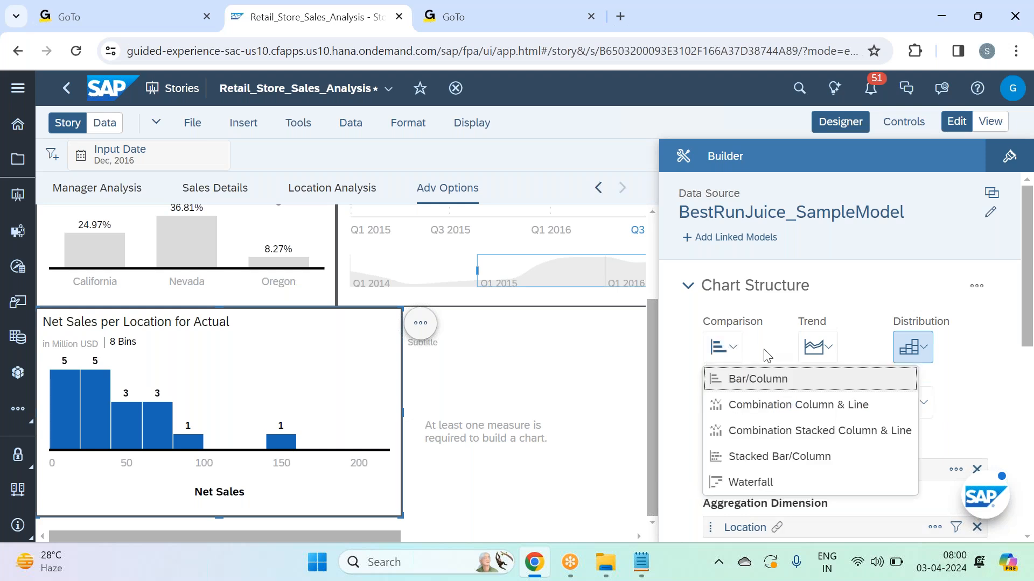
left_click(727, 351)
left_click(826, 351)
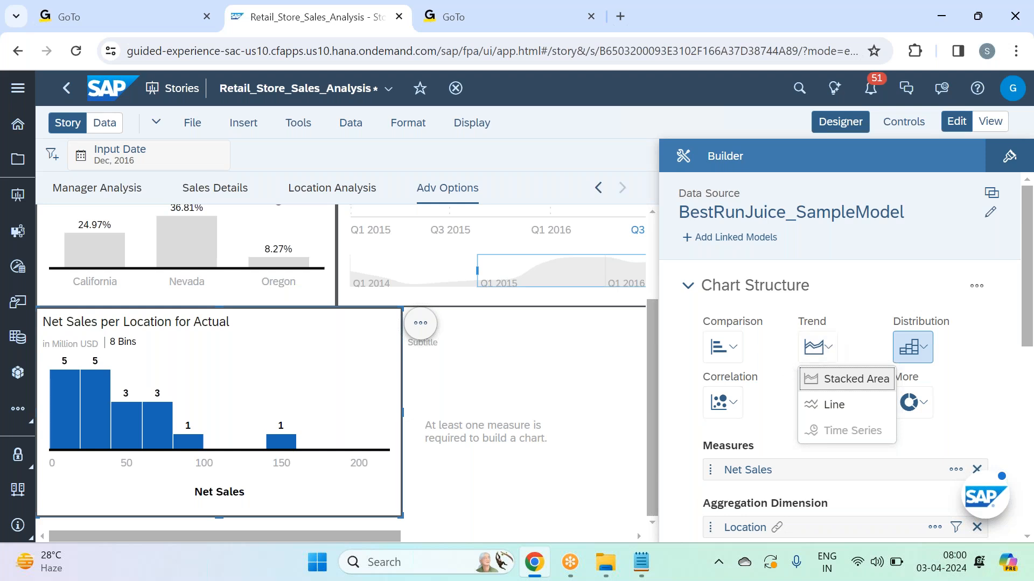
Switch to Notepad and add "Thumb rules" with the line "1. First page - All KPI's" below the Session 9 topics.
left_click(650, 561)
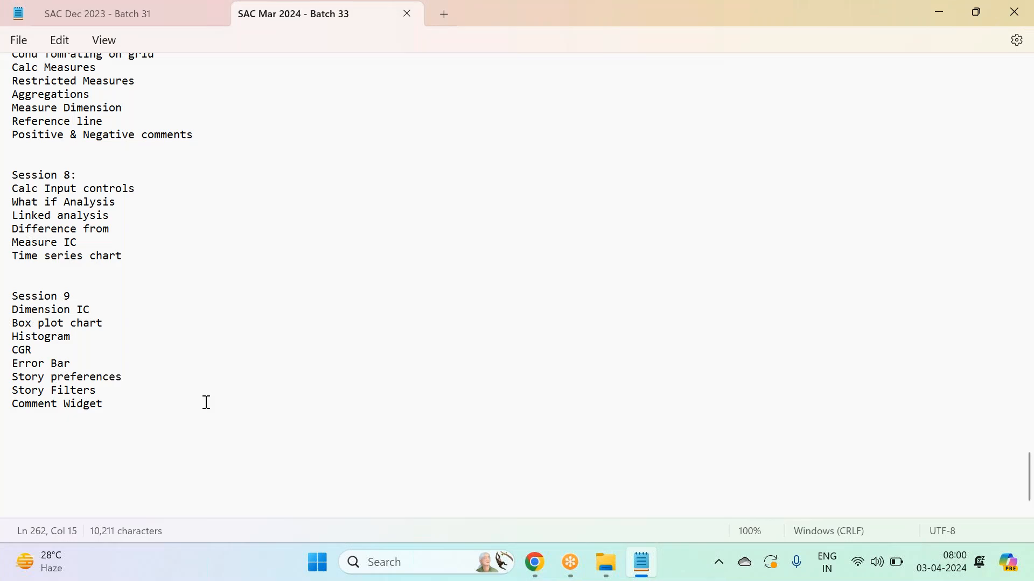
key("Return")
key("Return")
type("Thumb rules")
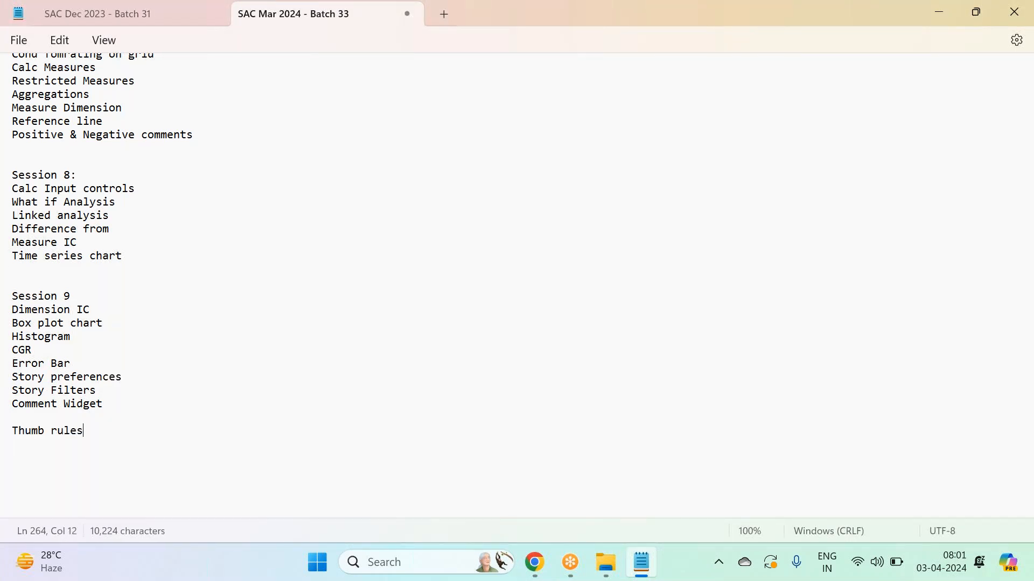
key("Return")
type("1. First page - All KPI's")
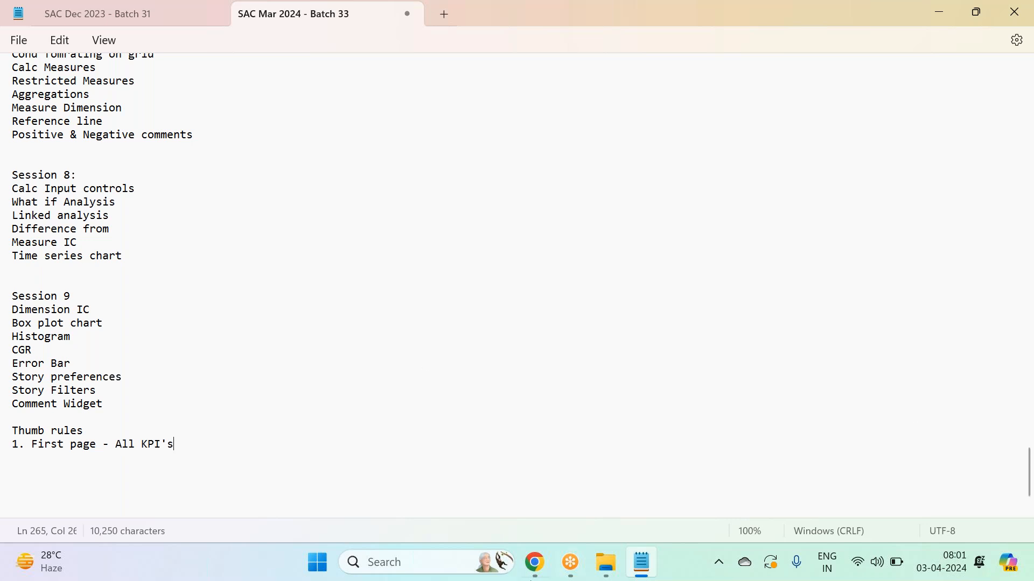
Examine the KPIs on the story's Sales Analysis page in Chrome and return to the Notepad notes.
left_click(534, 562)
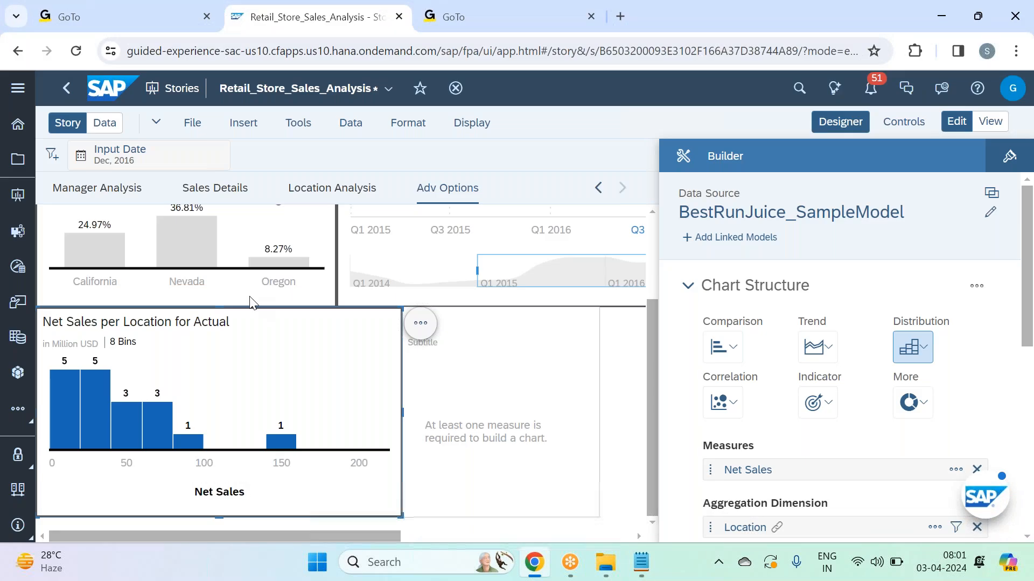
left_click(96, 185)
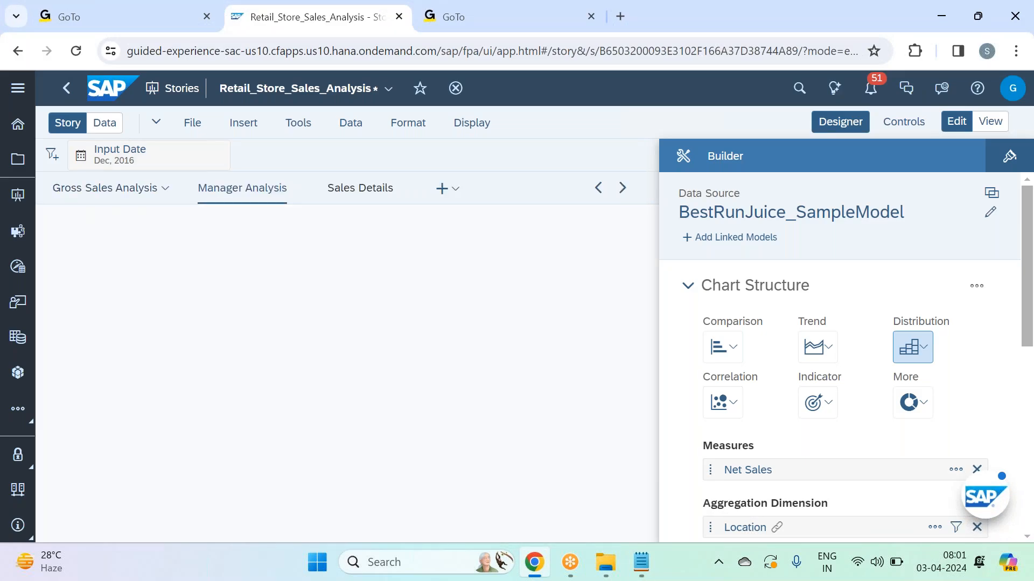
left_click(105, 189)
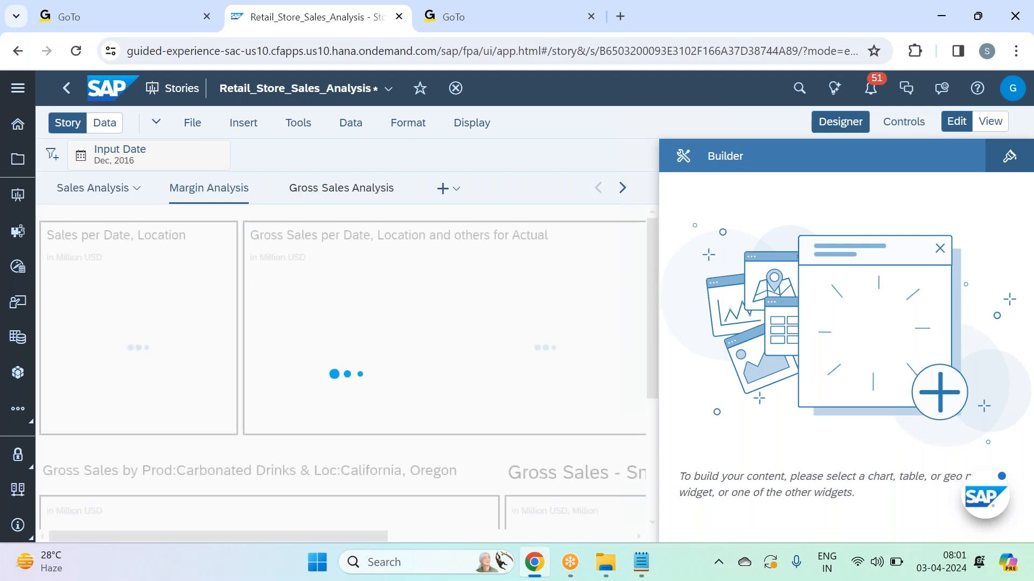
left_click(94, 188)
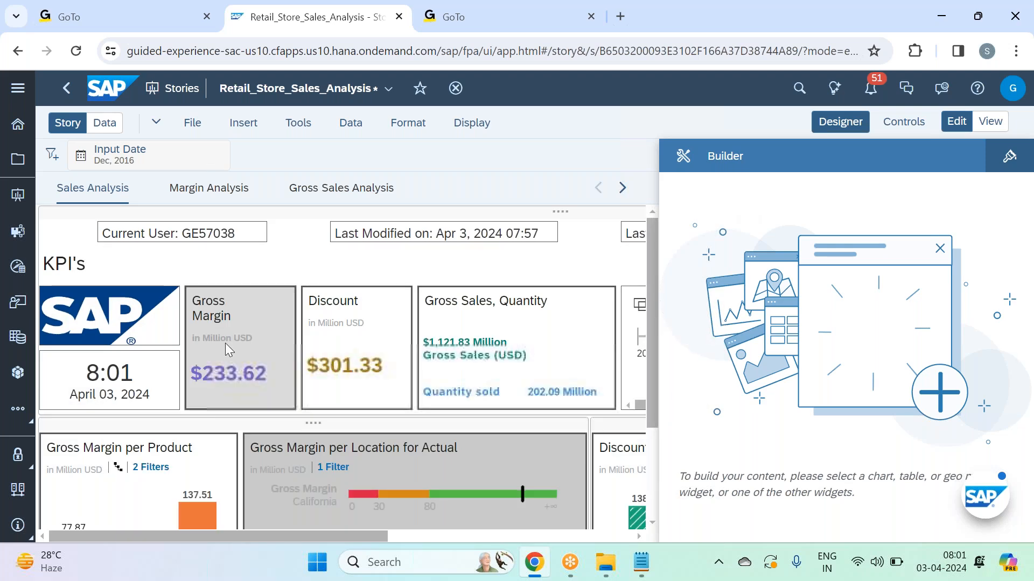
key("alt+Tab")
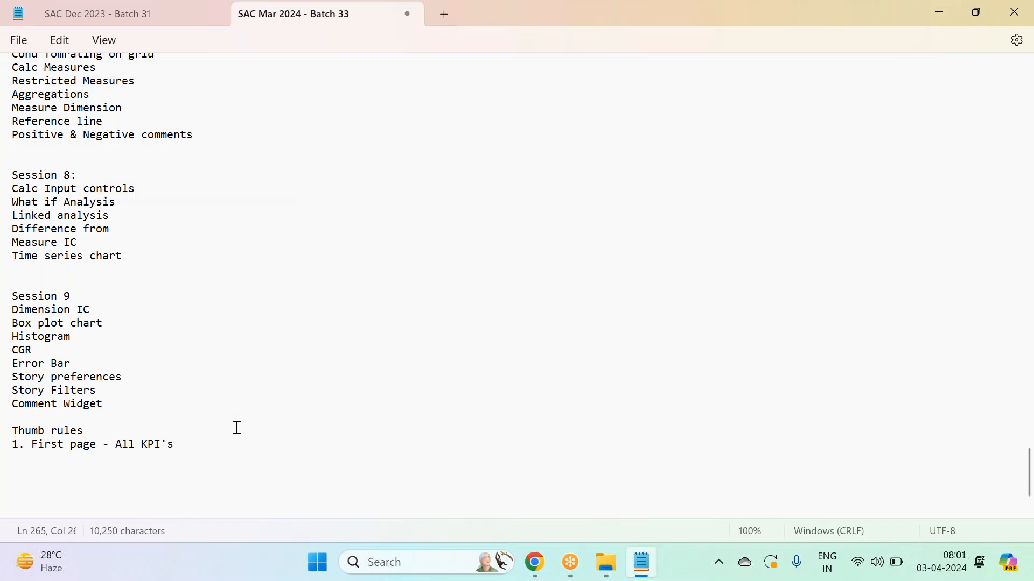
Add the line "2. Overall Numbers - Numeric pointer chart" under Thumb rules in the notes.
key("Return")
type("2")
type(". Number")
key("BackSpace")
key("BackSpace")
key("BackSpace")
key("BackSpace")
key("BackSpace")
key("BackSpace")
key("BackSpace")
type("Overall Numbers - Nume")
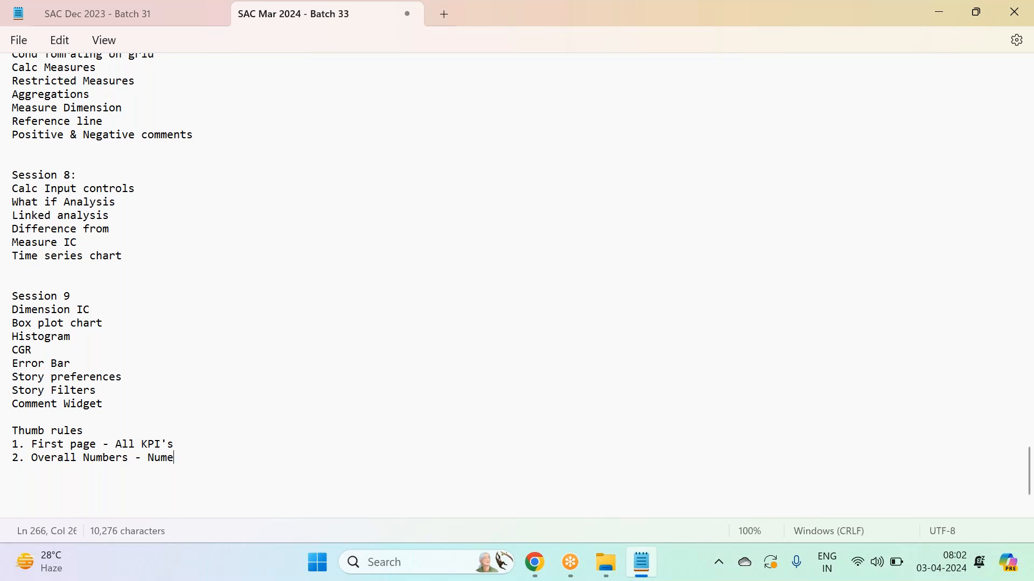
type("ric pointer chart")
key("Return")
Begin the third thumb rule with "3. Too many Data points".
type("3. ")
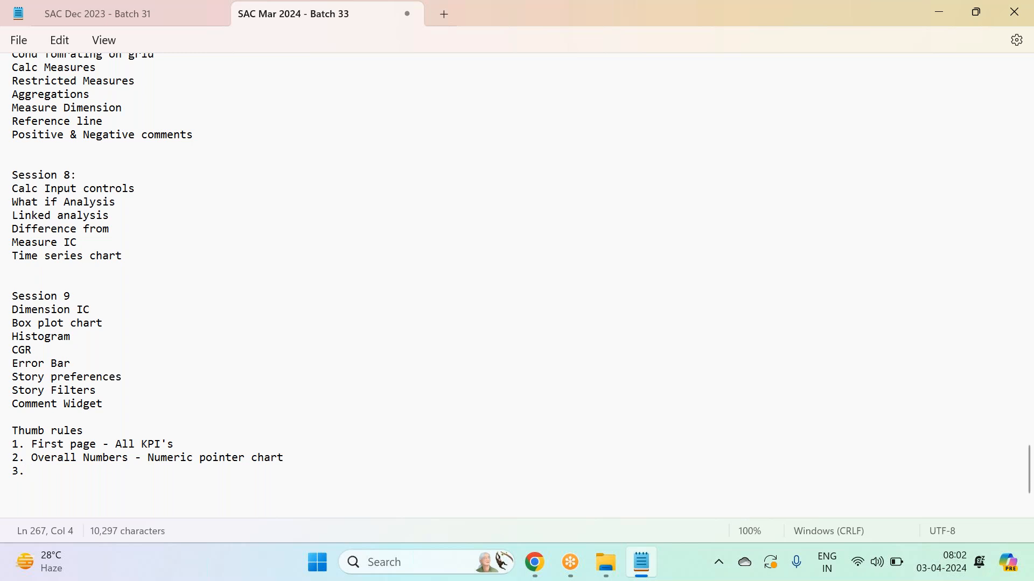
type("Too many Data p")
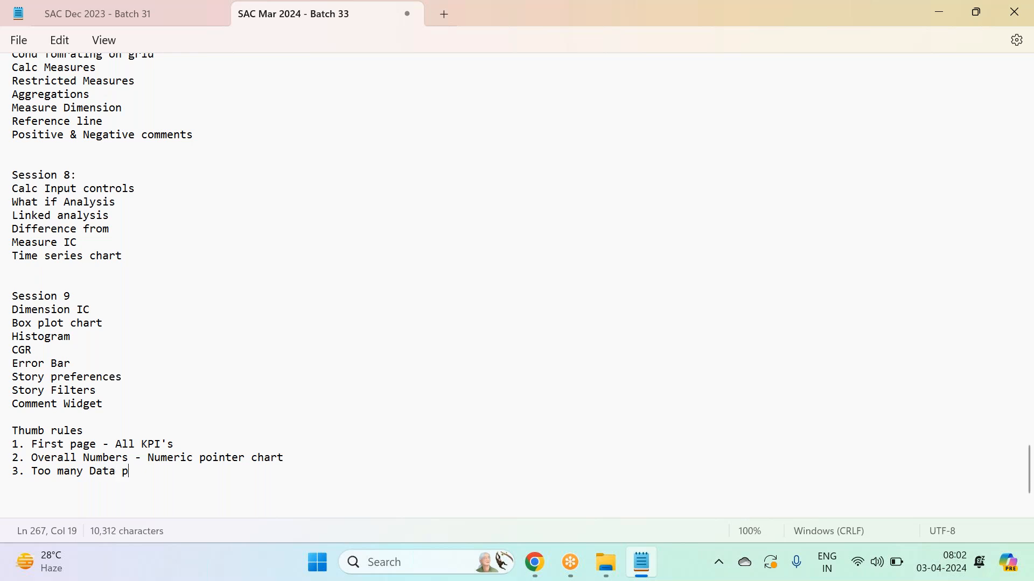
type("oints")
Switch to Chrome, examine the Smart Grouping by Store scatter chart on the Gross Sales Analysis page, and return to Notepad.
key("alt+Tab")
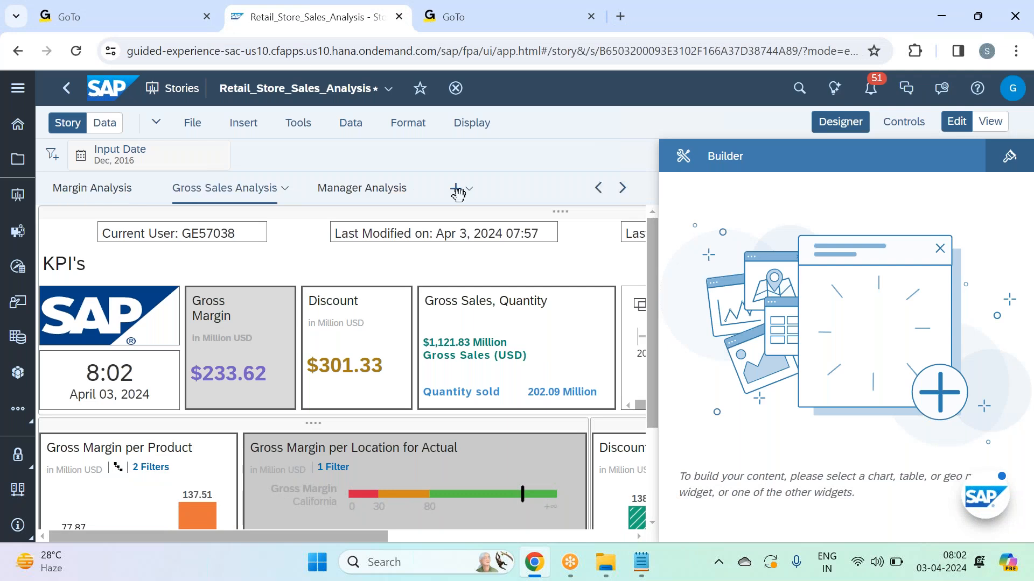
left_click(845, 123)
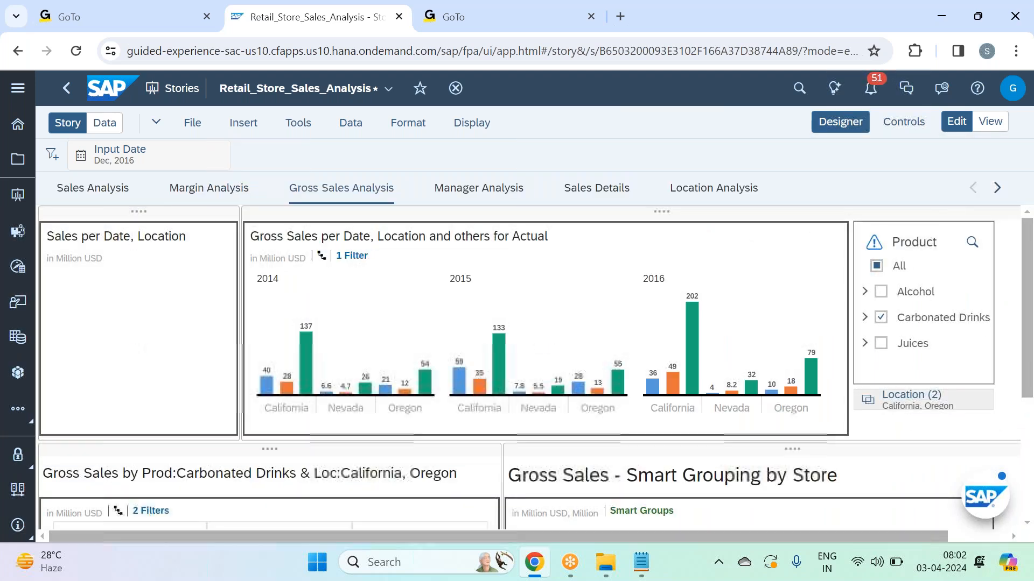
left_click(844, 125)
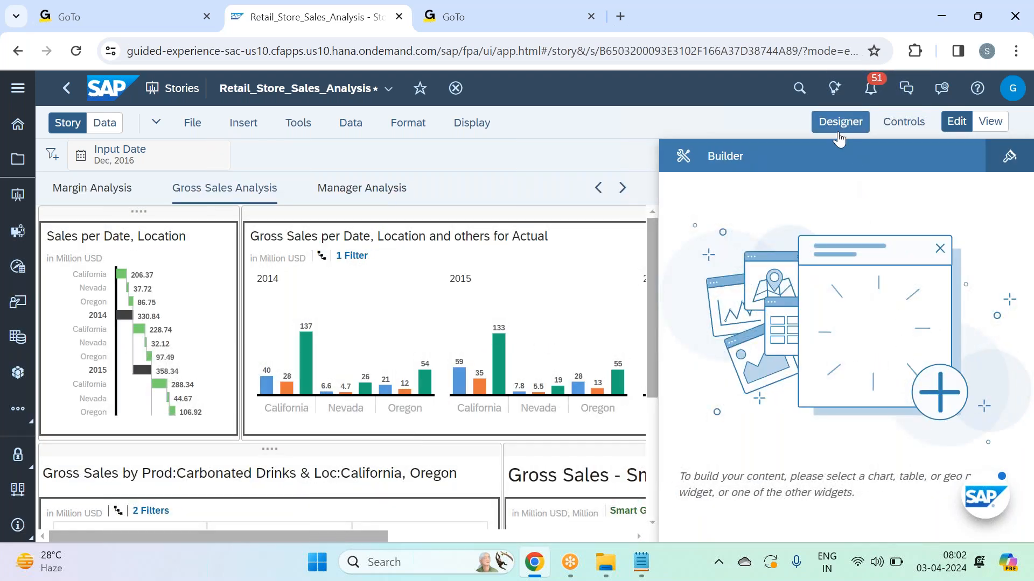
left_click(843, 125)
scroll(731, 430, "down", 5)
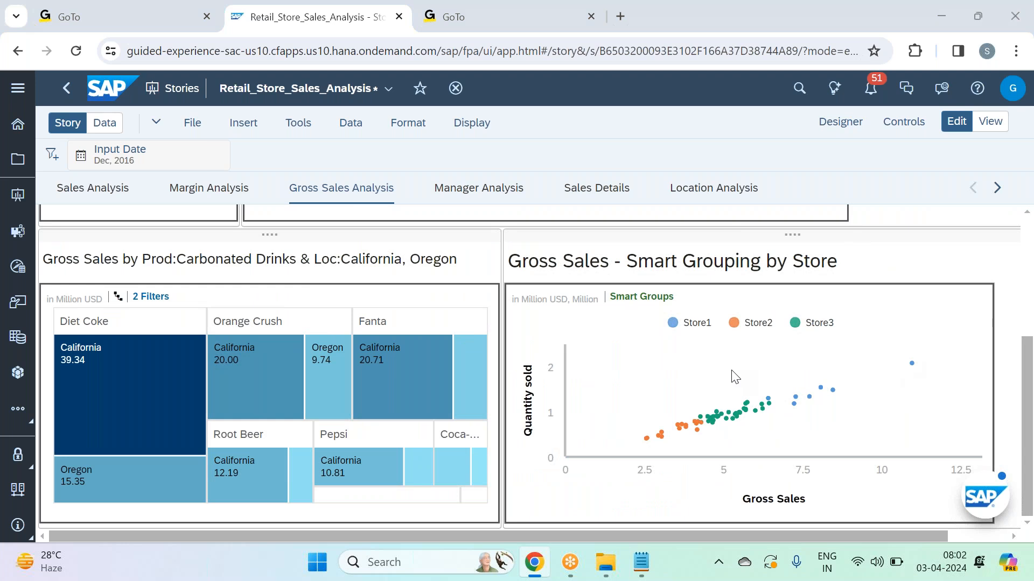
key("alt+Tab")
Complete the "Too many Data points" rule with "- Correlation charts (Bubble , Scatter plot)".
type("- ")
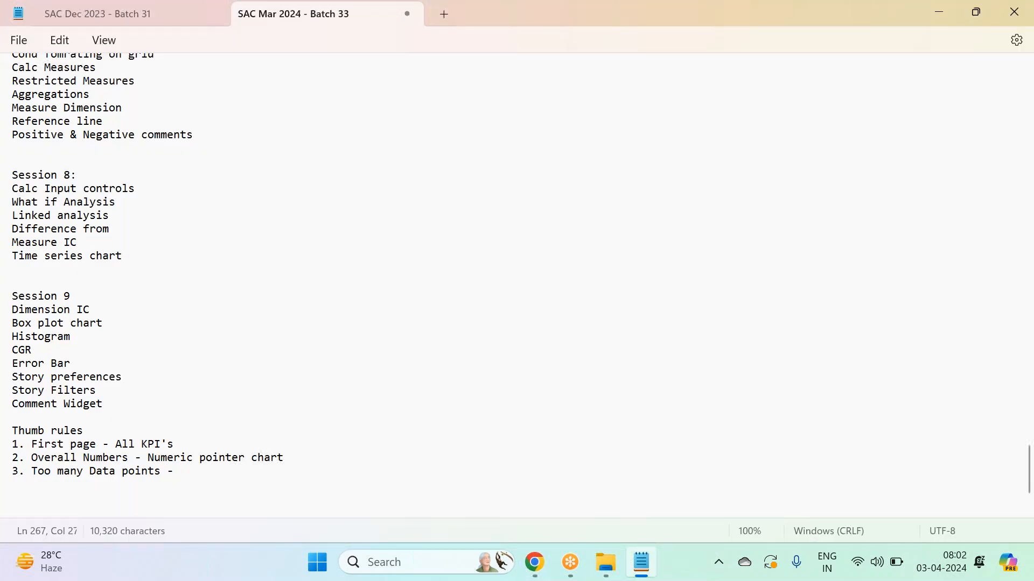
type("Correlation charts (")
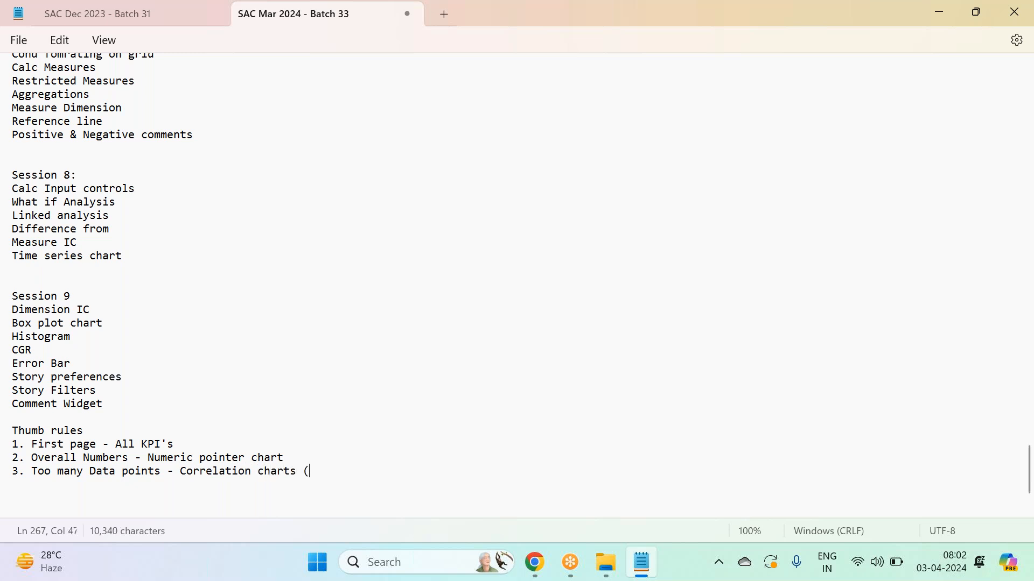
type("Bubble , Scatter plot)")
key("Return")
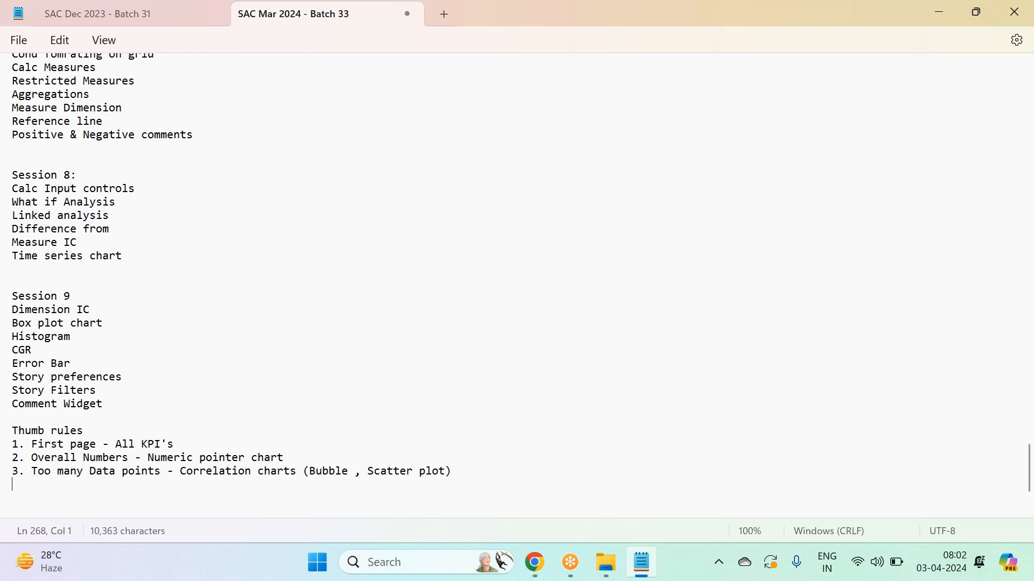
Add the line "3. Comparing multiple measures - Column , Column line charts" to the thumb rules.
type("3. Comparing mul")
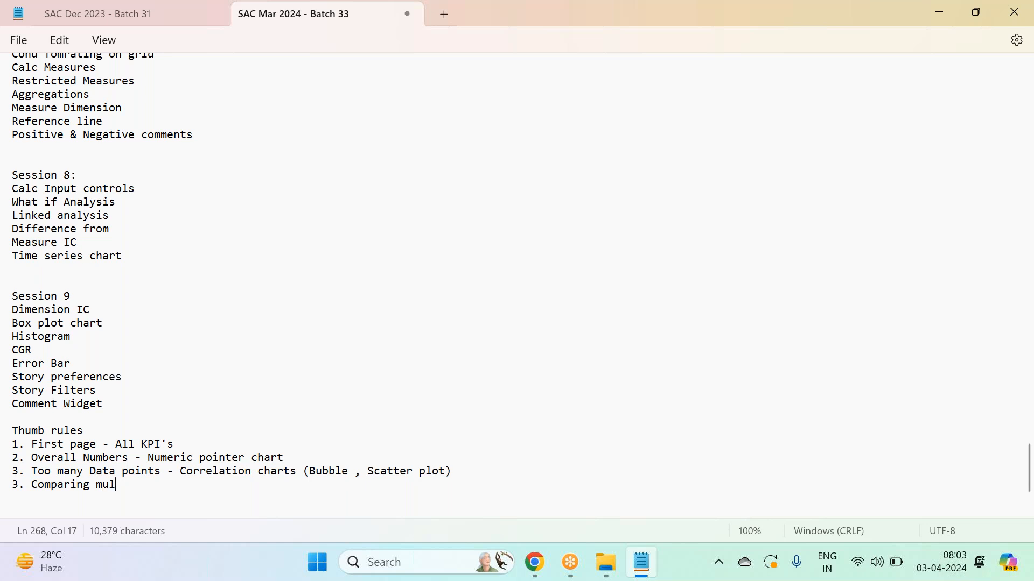
type("tiple measures -")
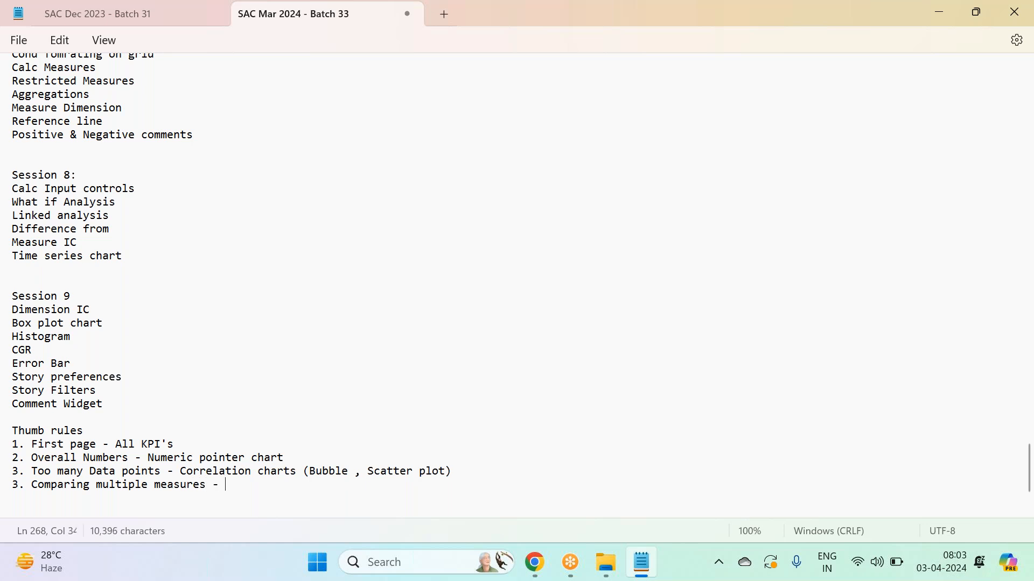
type(" Column ,")
type(" Ca")
key("BackSpace")
type("olumn")
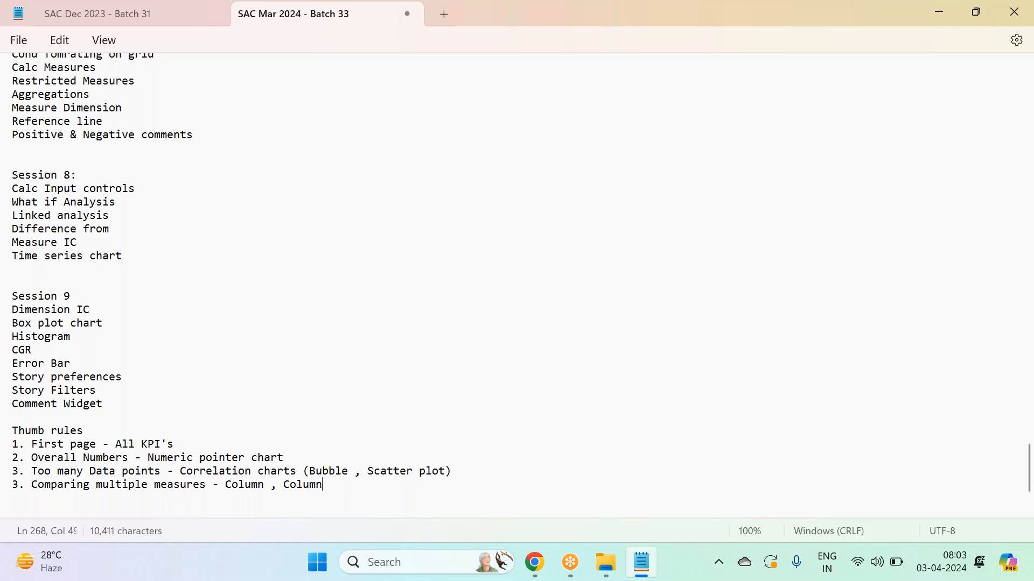
type(" line charts")
key("Return")
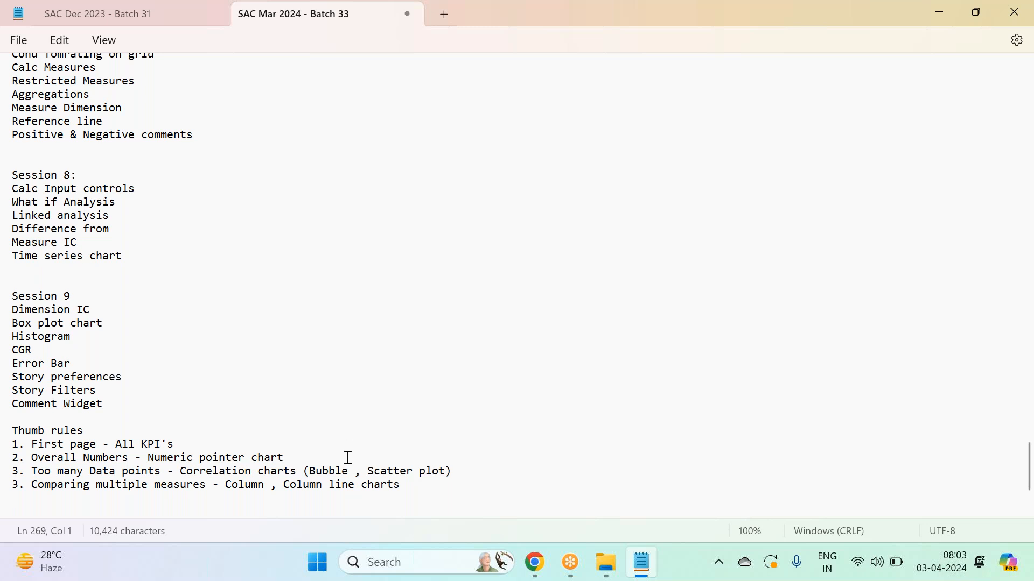
Add the line "4. Trend Analysis (Date dimension) - Line , Time series chart" to the thumb rules.
type("4. Trend Analysis (")
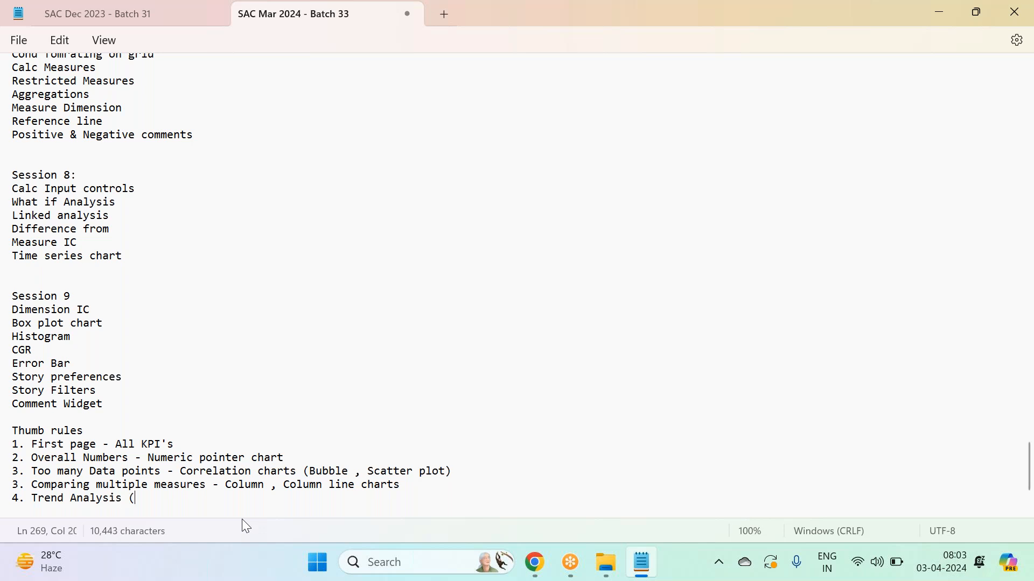
type("Date dimension) - ")
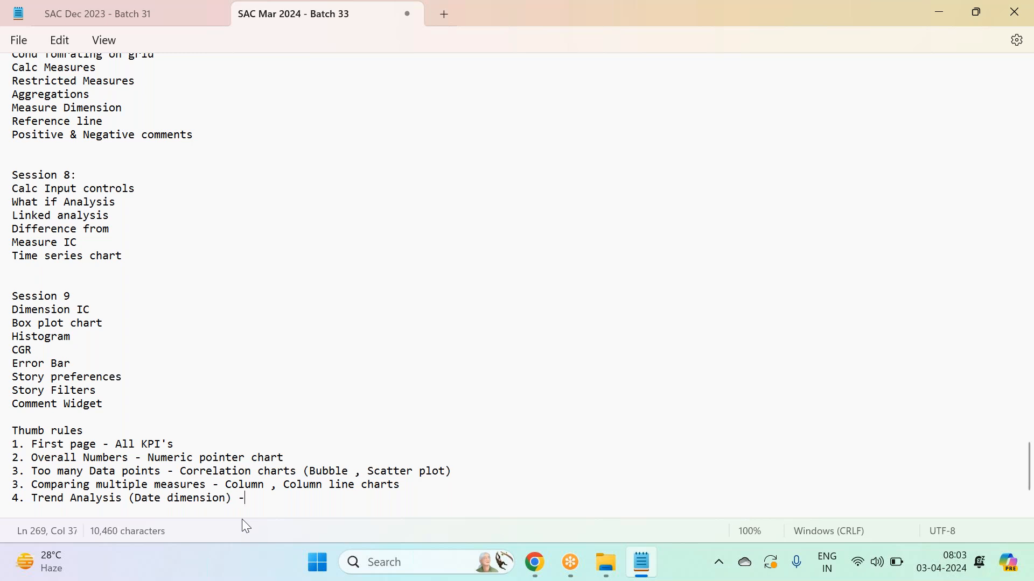
type("Line , Time series chart")
key("Return")
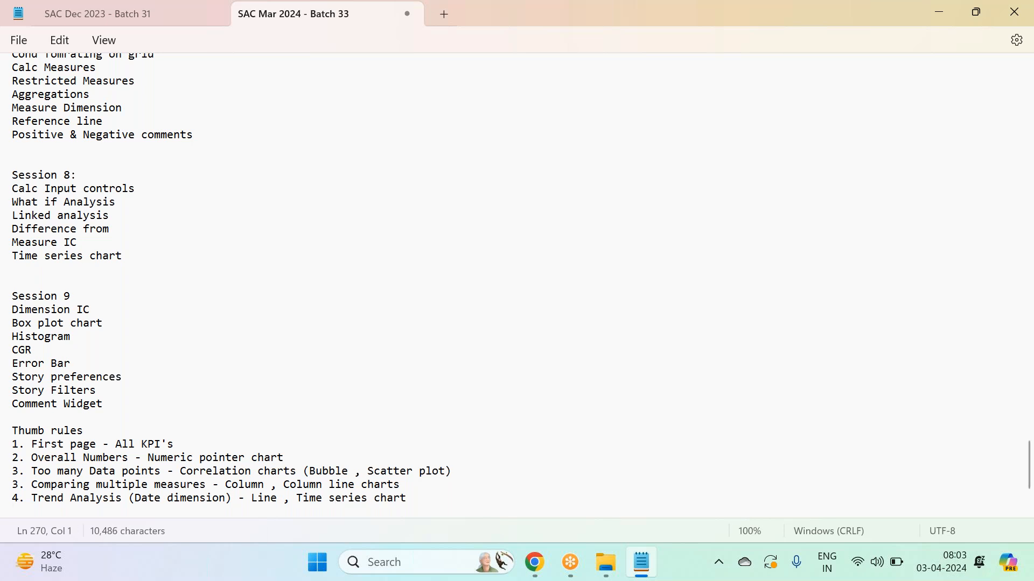
Add the line "5. Percentage distribution - Pie chart" to the thumb rules.
type("5. Percentage distri")
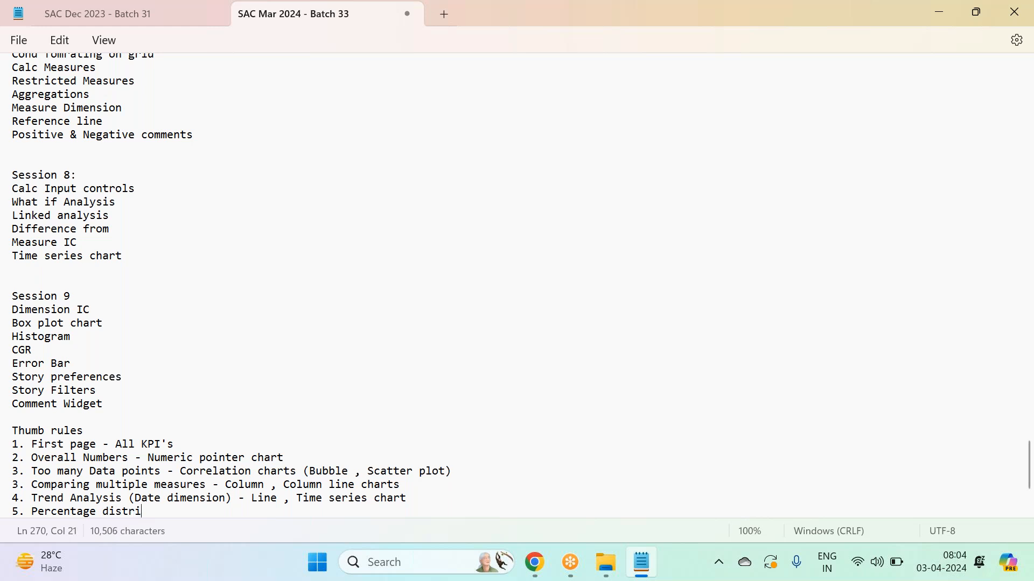
type("bution -")
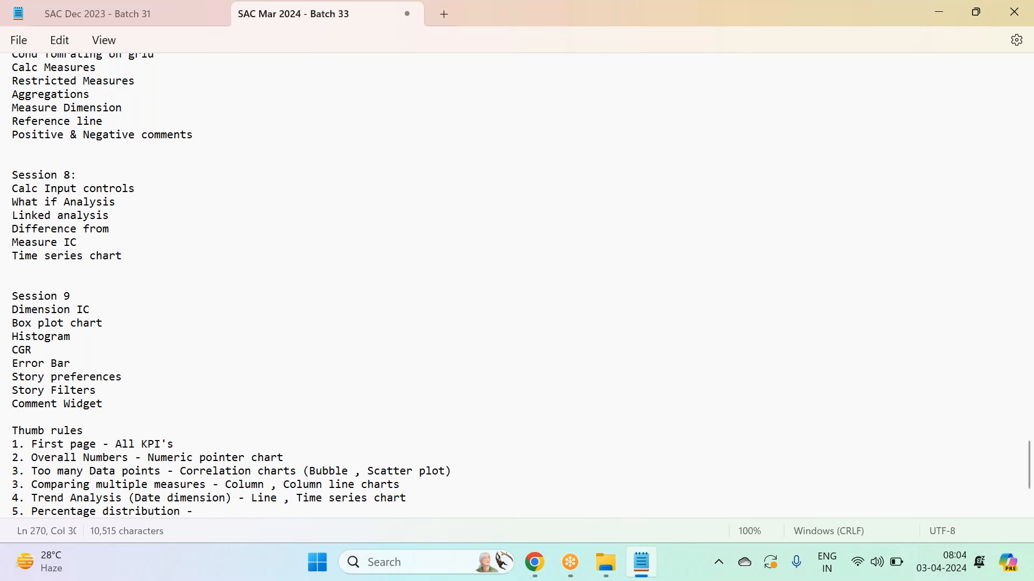
scroll(247, 438, "down", 2)
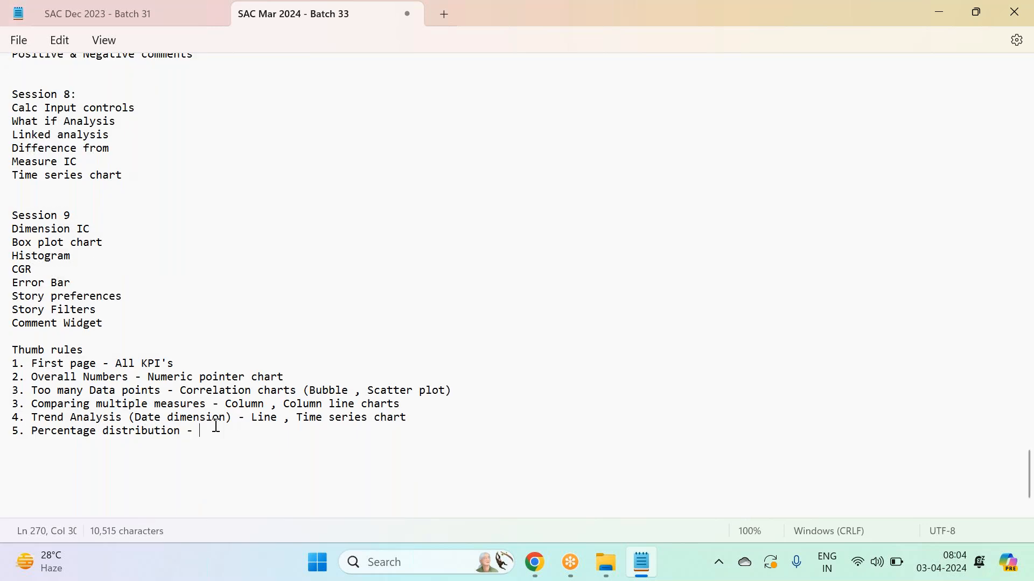
type("Pie chart")
Switch to Chrome, examine the Net Sales per Location pie slices on the Location Analysis page, and return to Notepad.
key("alt+Tab")
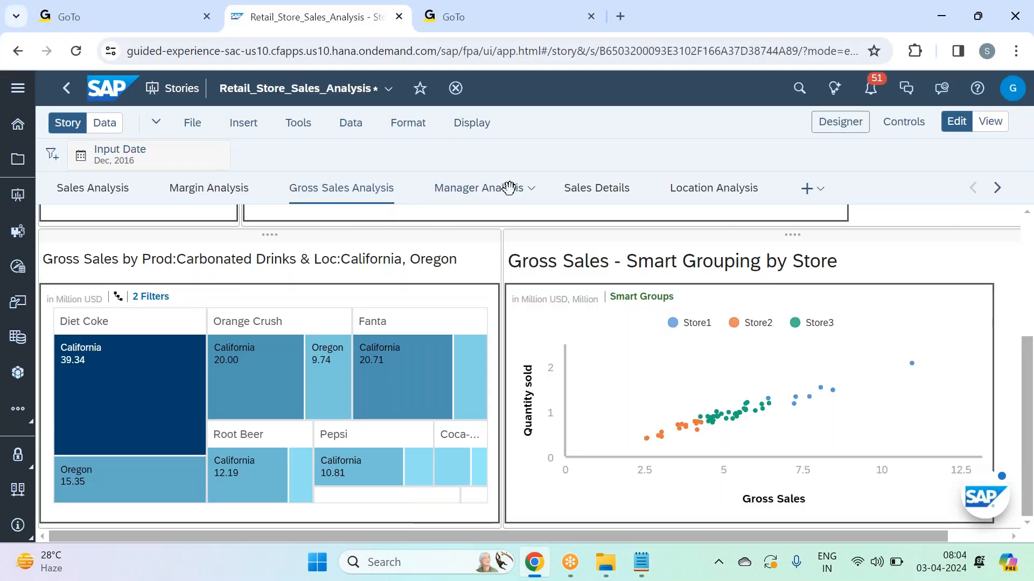
left_click(712, 191)
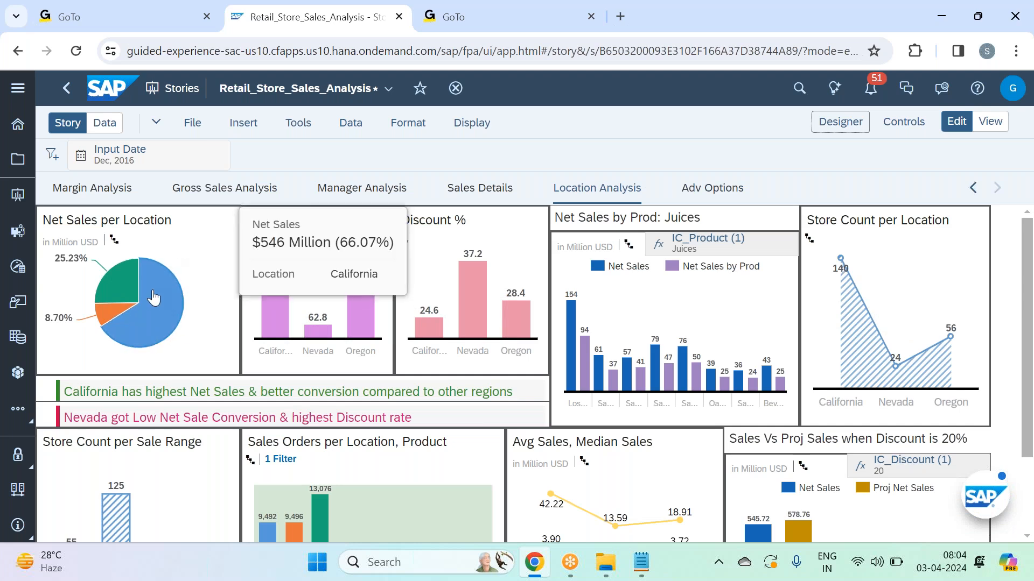
mouse_move(98, 298)
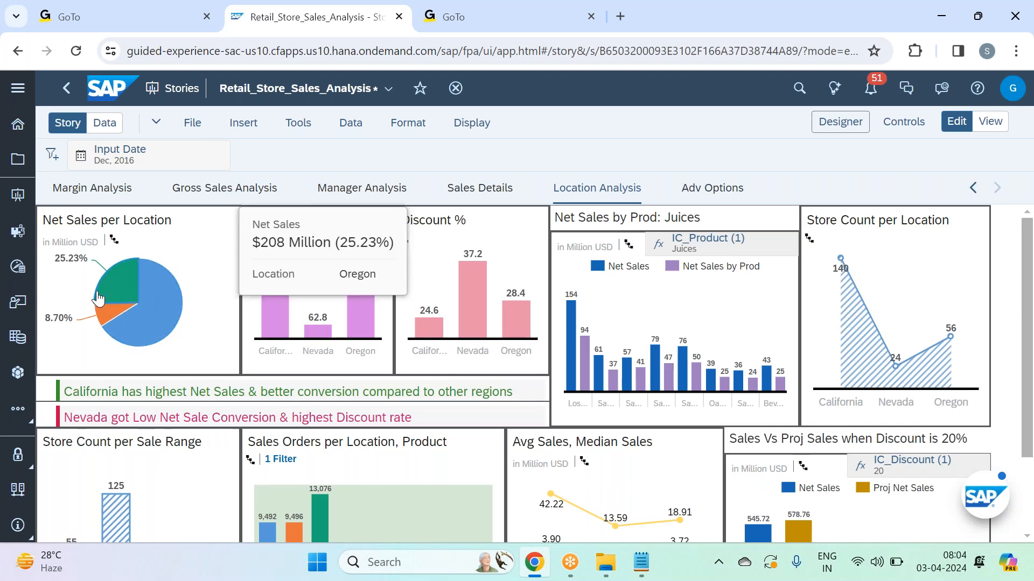
mouse_move(97, 320)
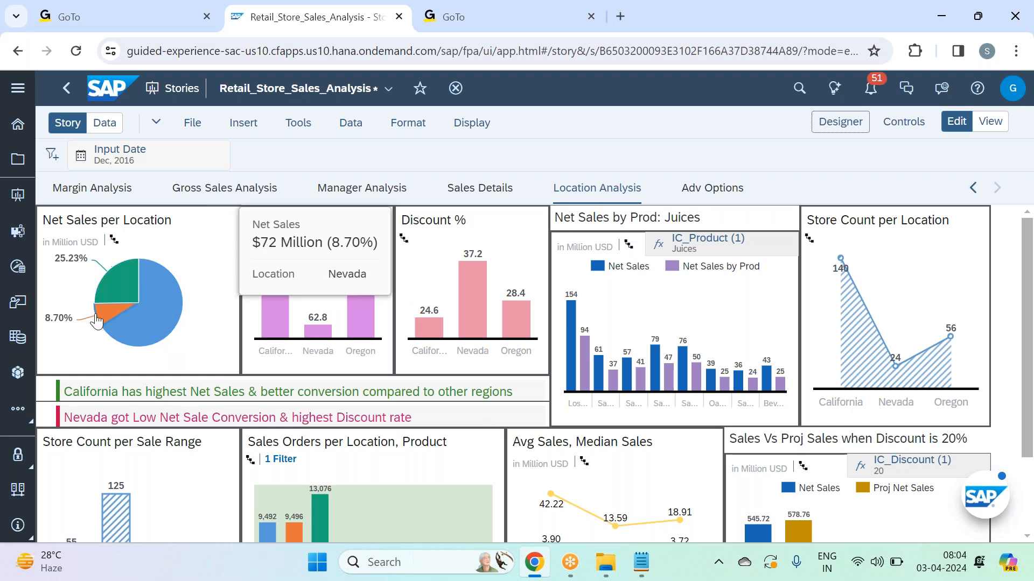
key("alt+Tab")
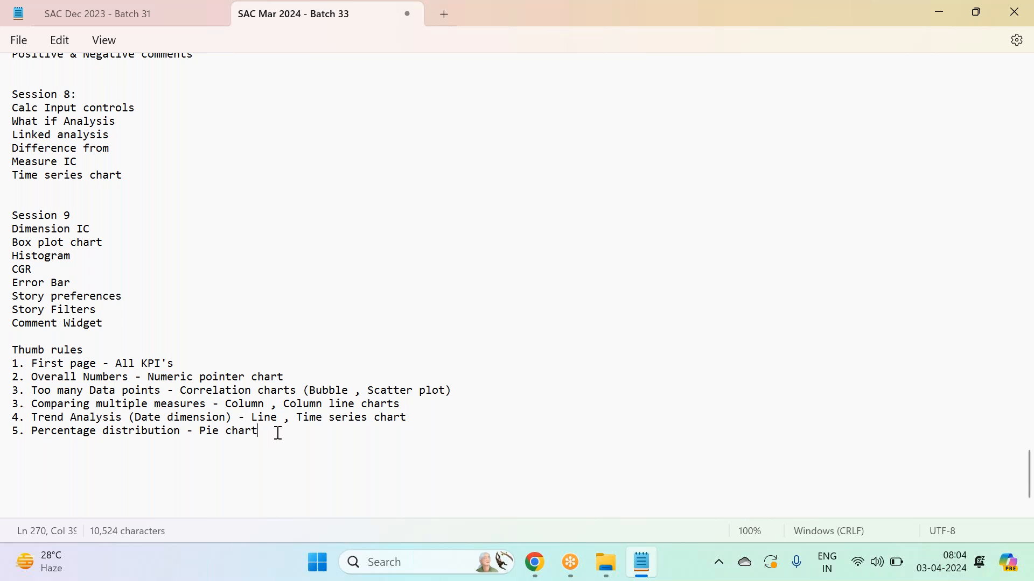
Replace the word "distribution" with "Contribution" in thumb rule 5.
left_click(181, 431)
key("BackSpace")
key("BackSpace")
key("BackSpace")
key("BackSpace")
key("BackSpace")
key("BackSpace")
key("BackSpace")
key("BackSpace")
key("BackSpace")
key("BackSpace")
key("BackSpace")
key("BackSpace")
type("Contri")
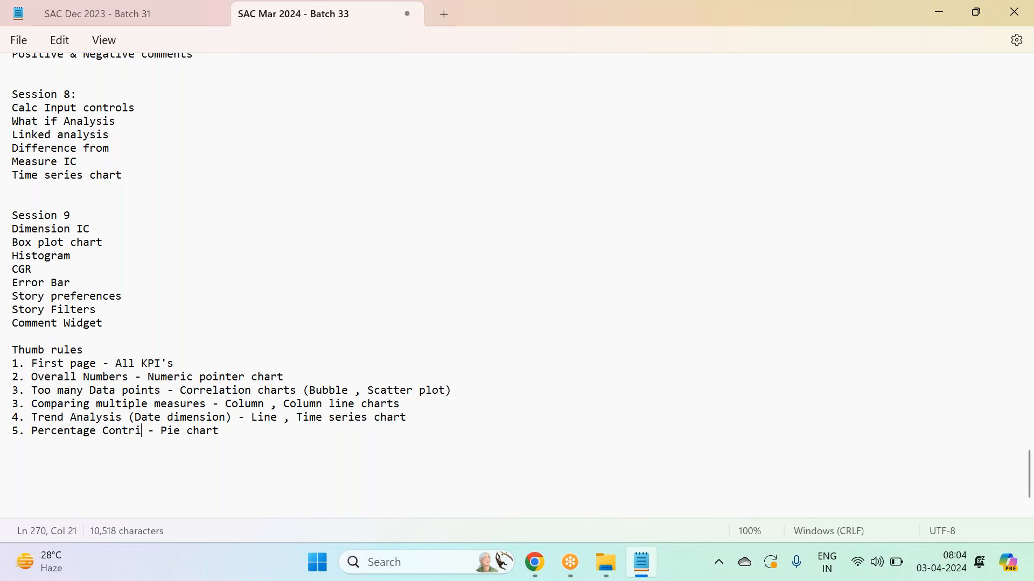
type("bution")
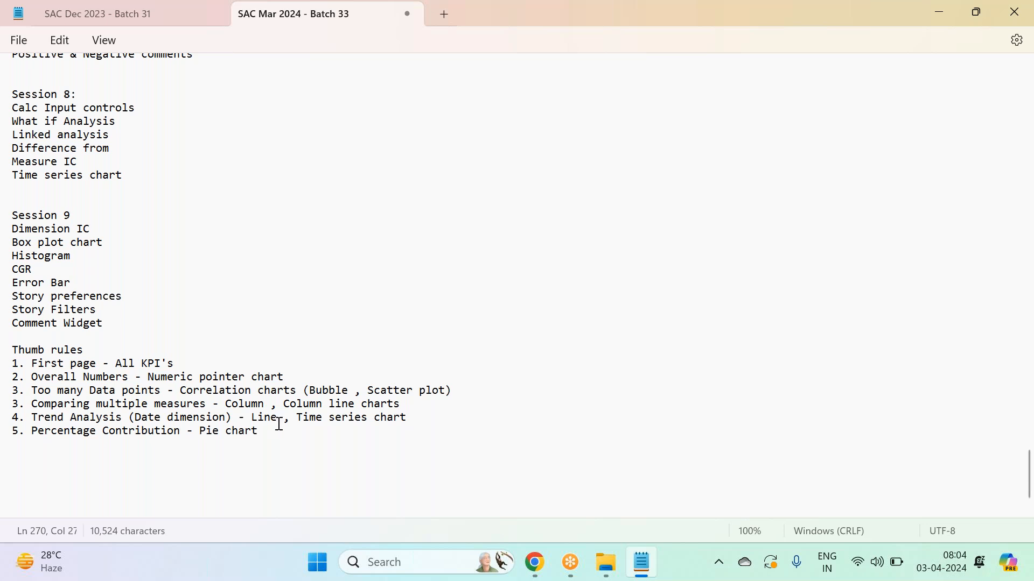
Add the line "6. Data Distribution by range - Box plot , Histogram, Tree map chart" below rule 5.
key("End")
key("Return")
type("6. Data Dist")
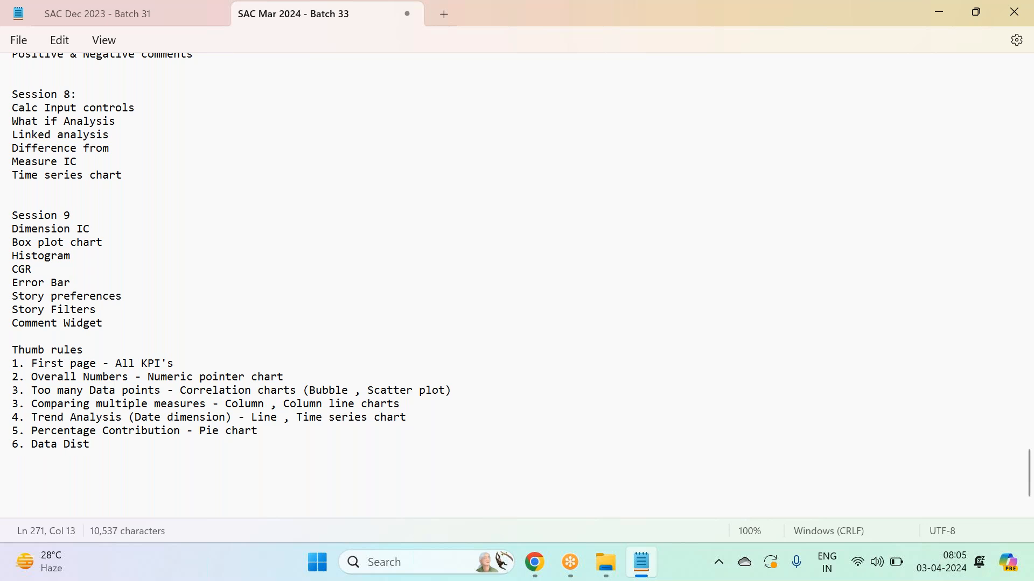
type("ribution")
type(" -")
key("BackSpace")
key("BackSpace")
key("BackSpace")
type("by range - ")
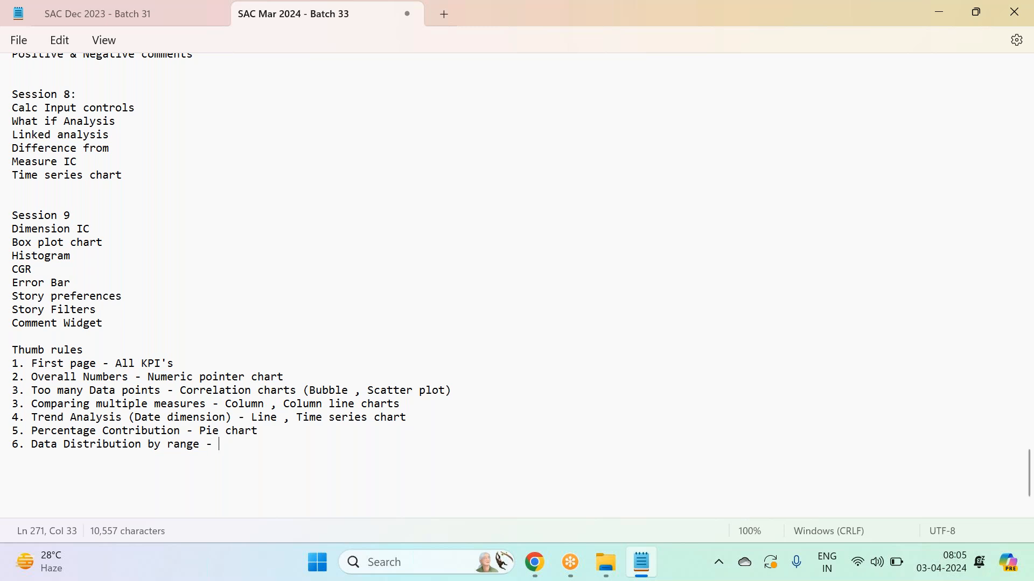
type("Box plot n")
key("BackSpace")
type(", Histogram")
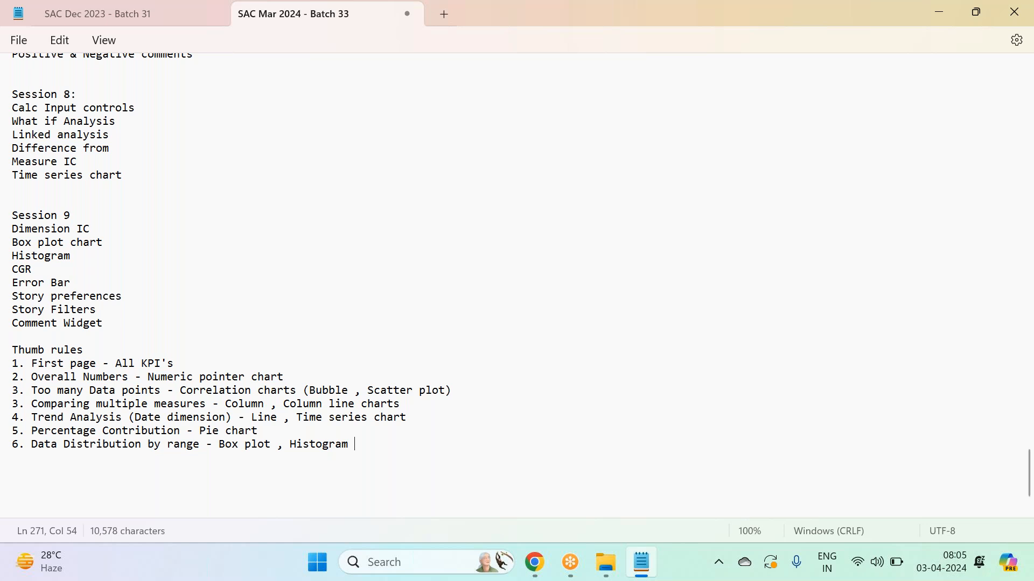
key("BackSpace")
type(", Tree map chart")
Review the Thumb rules section from its heading through the Data Distribution line.
left_click(714, 23)
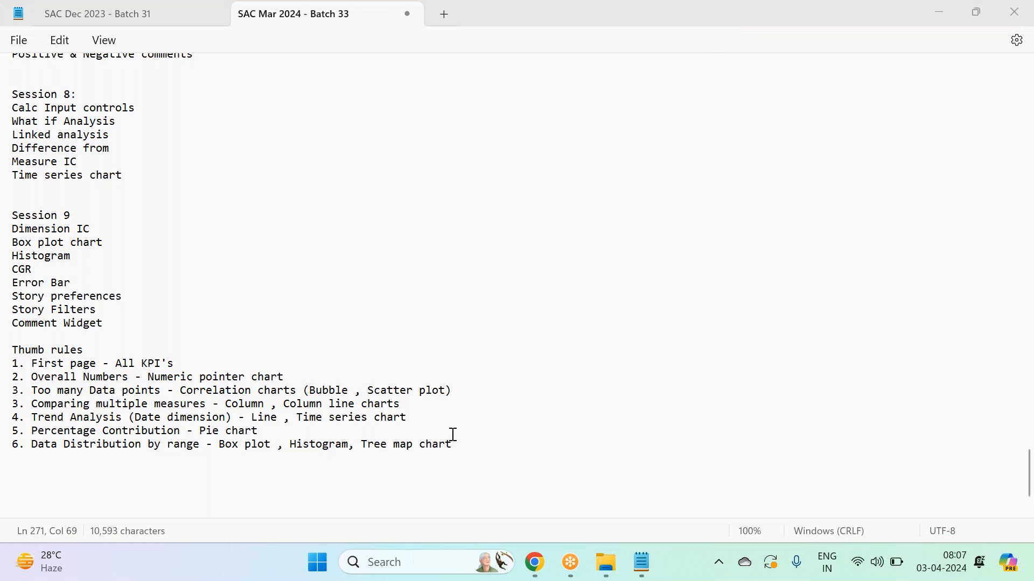
left_click_drag(464, 447, 153, 377)
left_click_drag(122, 338, 474, 451)
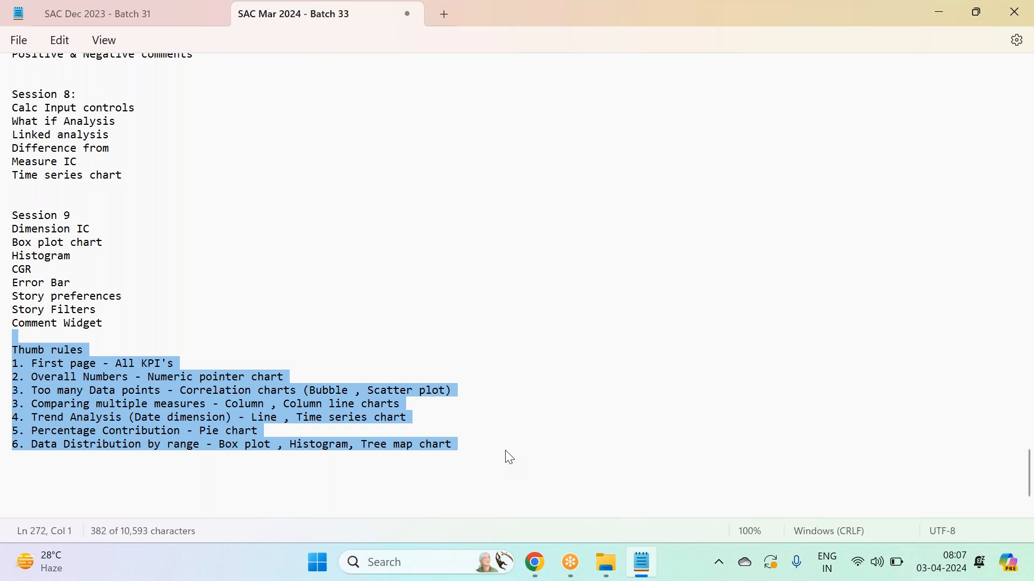
left_click(483, 444)
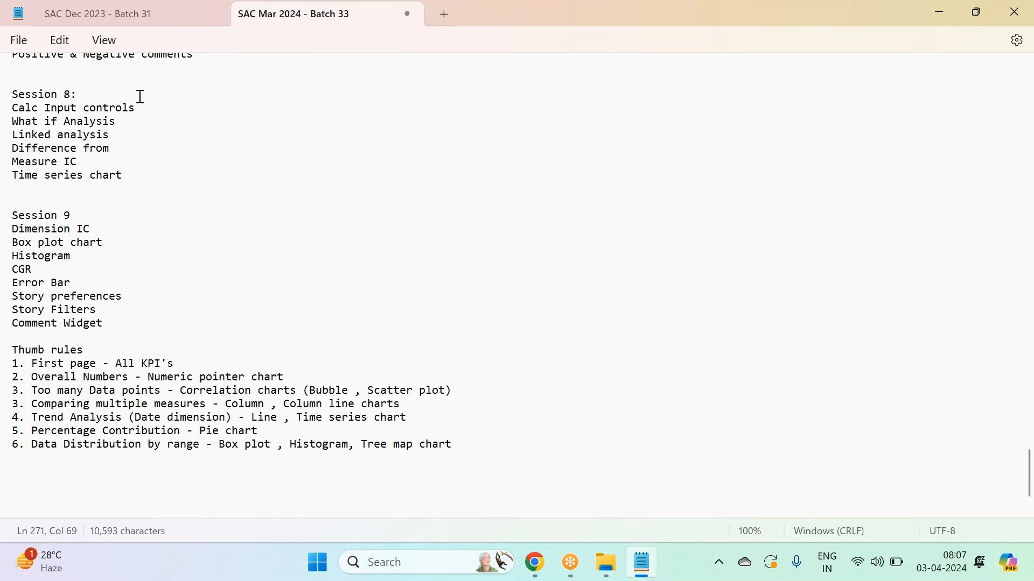
Switch to Chrome and open the story's Adv Options page.
left_click(534, 561)
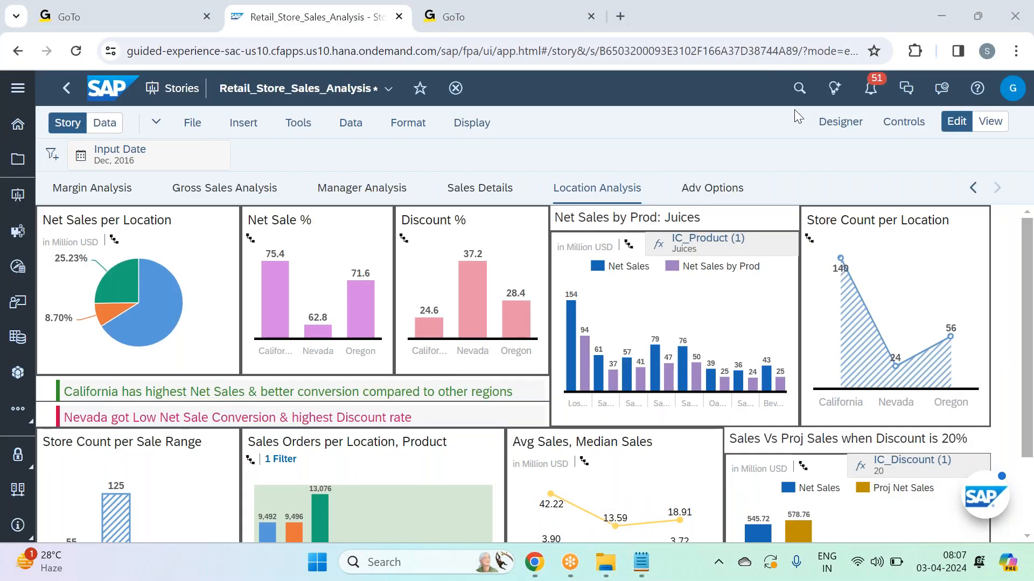
left_click(711, 193)
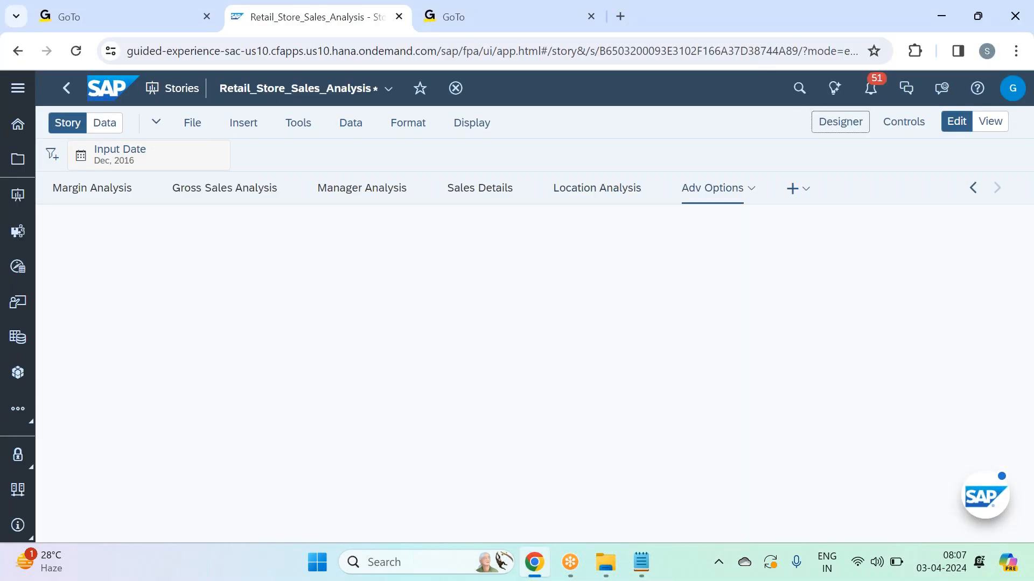
Narrow the empty chart beside the Net Sales histogram slightly by pulling in its outer edge.
scroll(477, 423, "down", 3)
left_click(547, 437)
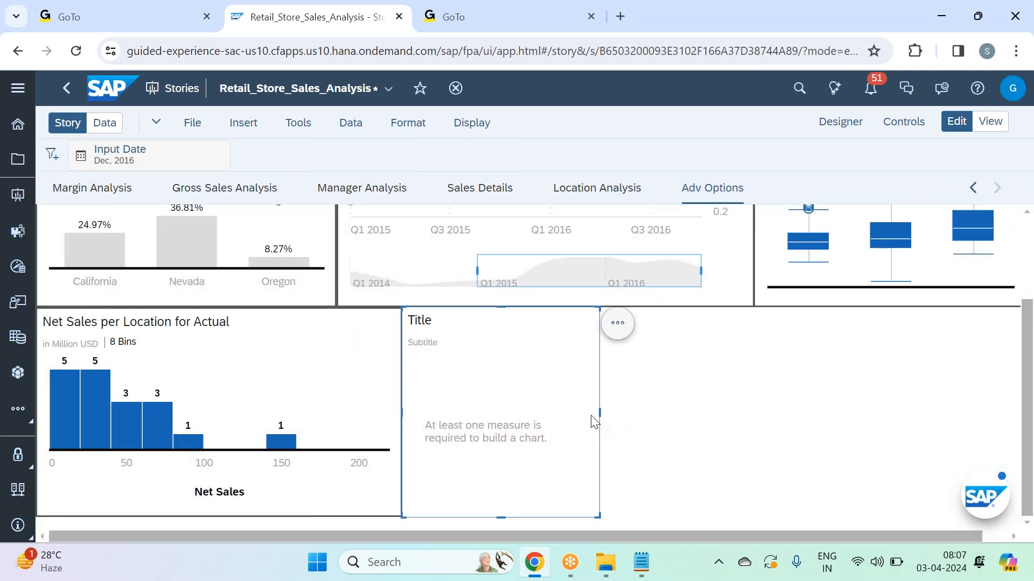
left_click_drag(599, 413, 588, 413)
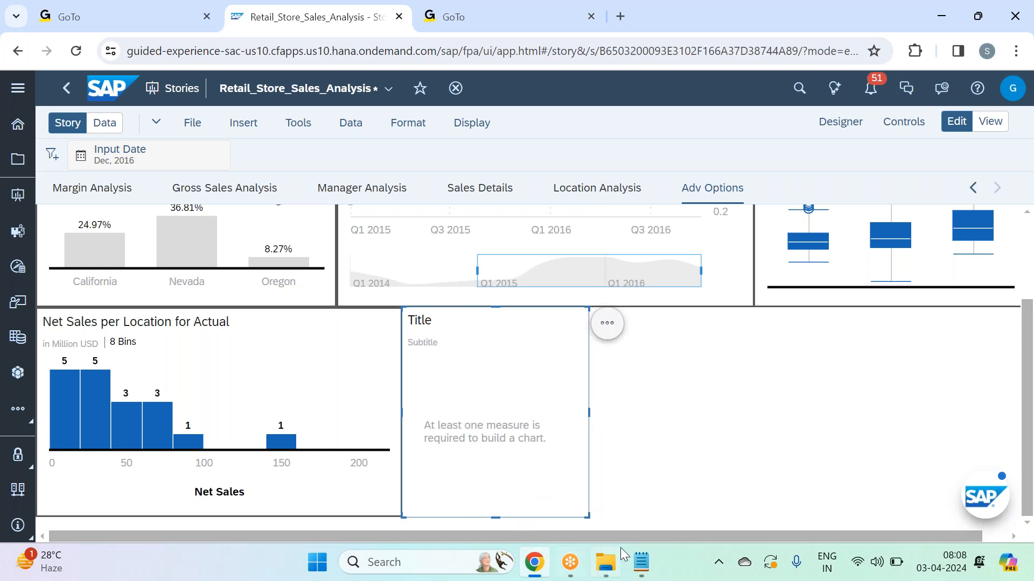
Switch to Notepad and append "- Bar/column chart" to the CGR line under Session 9.
left_click(640, 562)
left_click(104, 256)
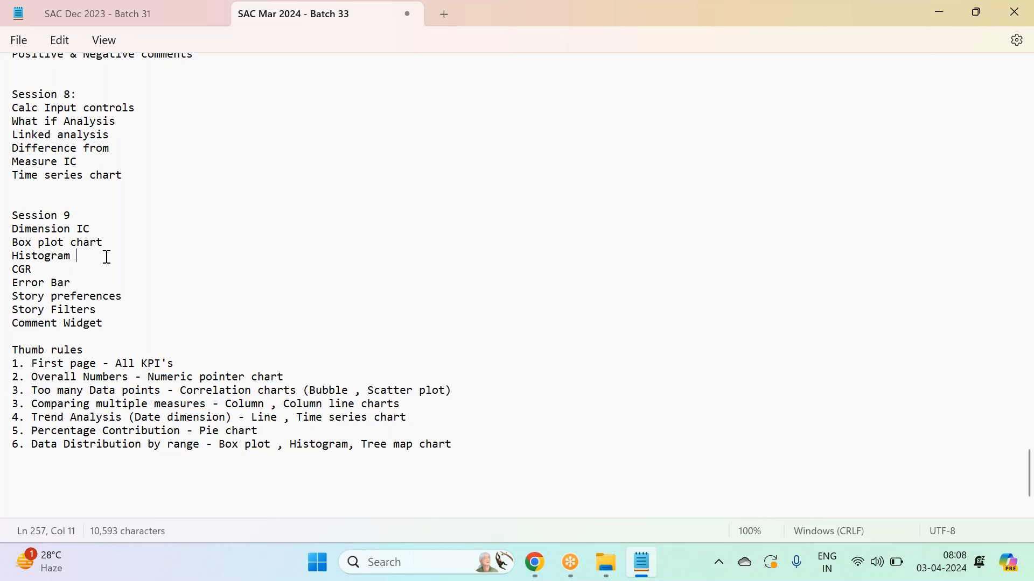
key("Down")
type("- Bar/column chart")
Switch back to Chrome and open the Builder at the empty chart's Chart Structure settings.
key("alt+Tab")
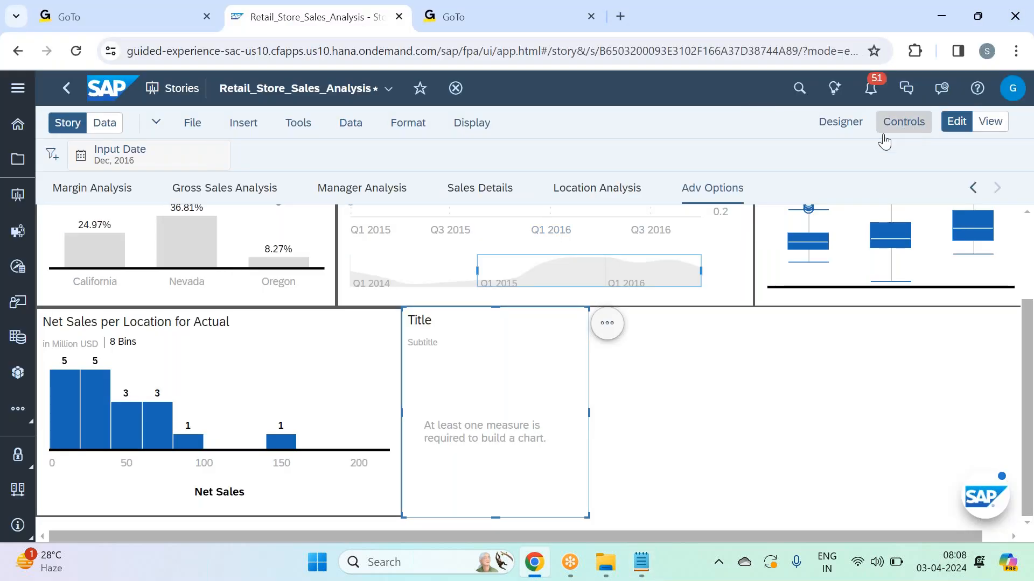
left_click(849, 131)
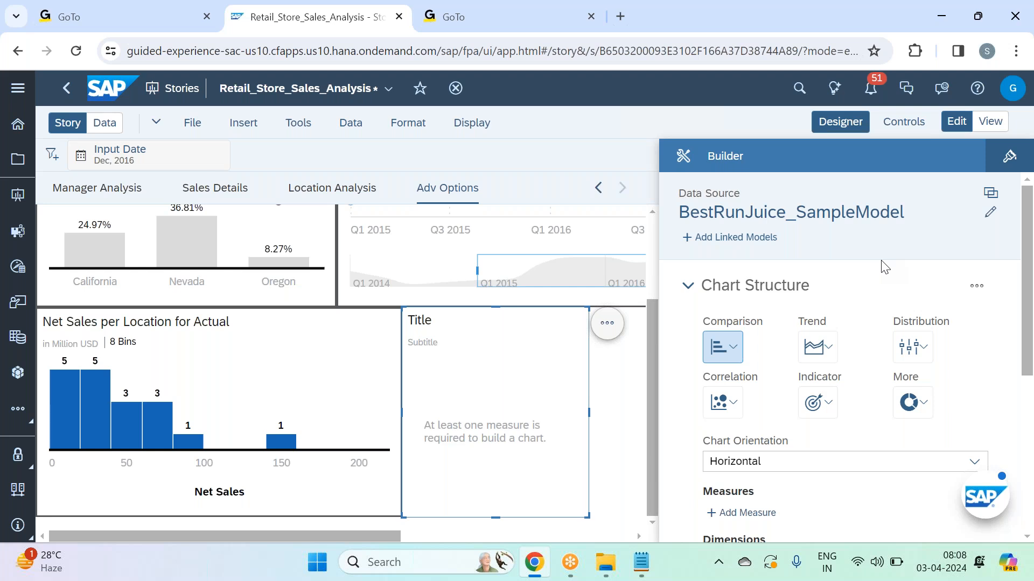
scroll(884, 266, "down", 2)
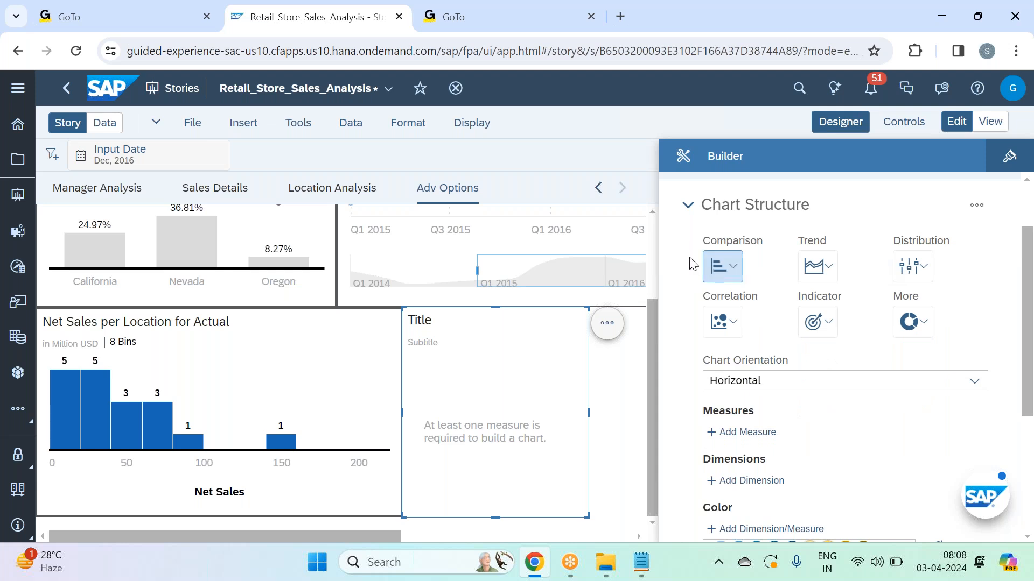
Set the empty chart to a comparison bar/column type with vertical orientation.
left_click(735, 266)
left_click(761, 299)
left_click(973, 382)
left_click(788, 403)
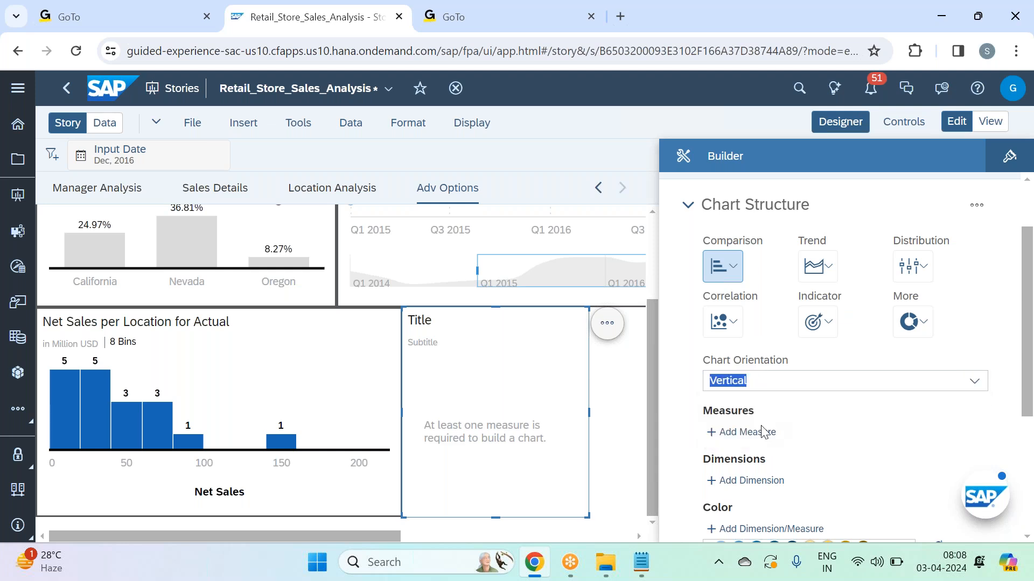
Add Net Sales as the measure of the new vertical chart.
left_click(756, 439)
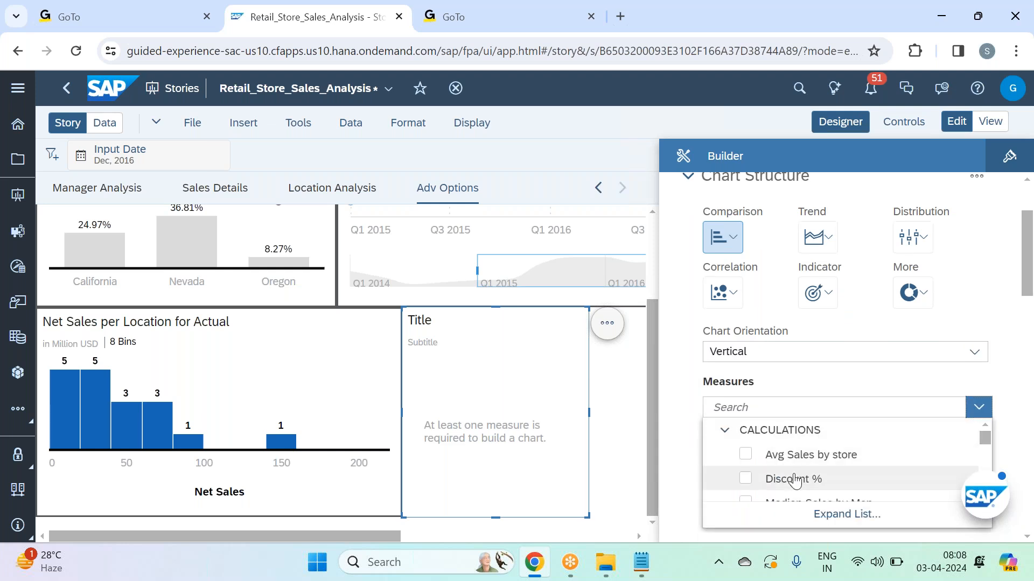
scroll(809, 481, "down", 2)
scroll(807, 479, "up", 2)
left_click(806, 471)
left_click(896, 391)
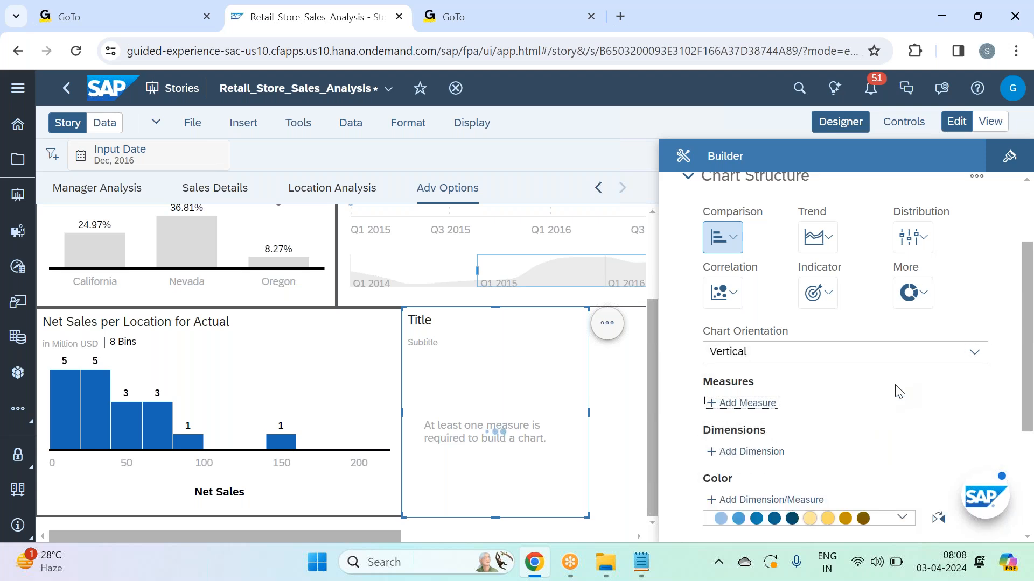
Find the Date dimension by searching "date" and add it to the Net Sales chart.
left_click(778, 477)
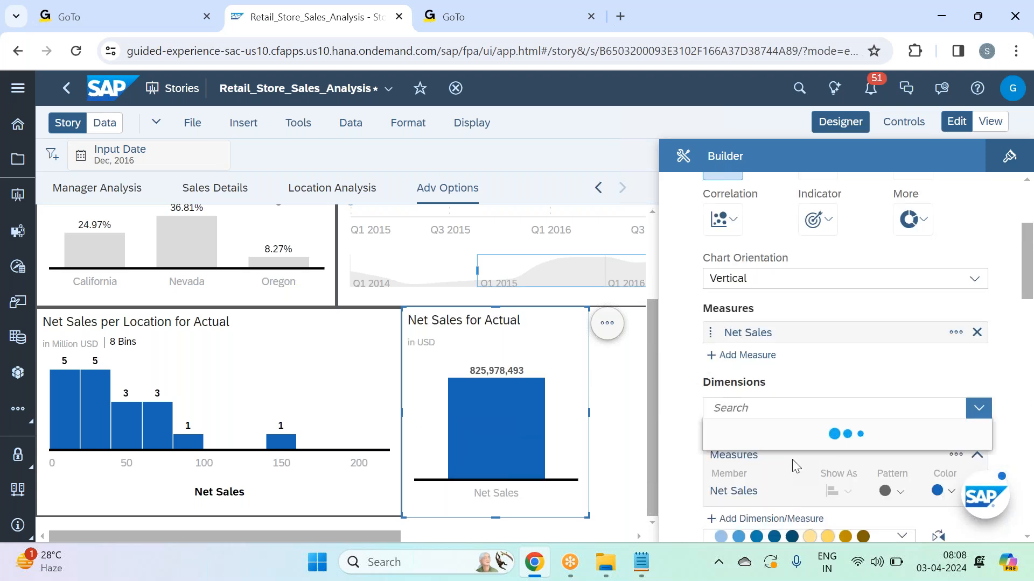
type("date")
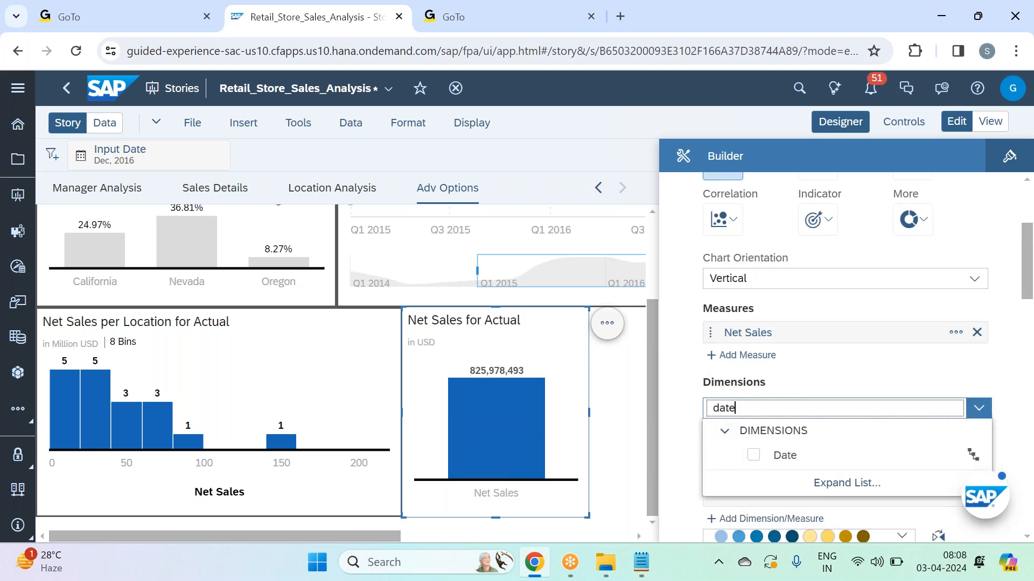
left_click(812, 441)
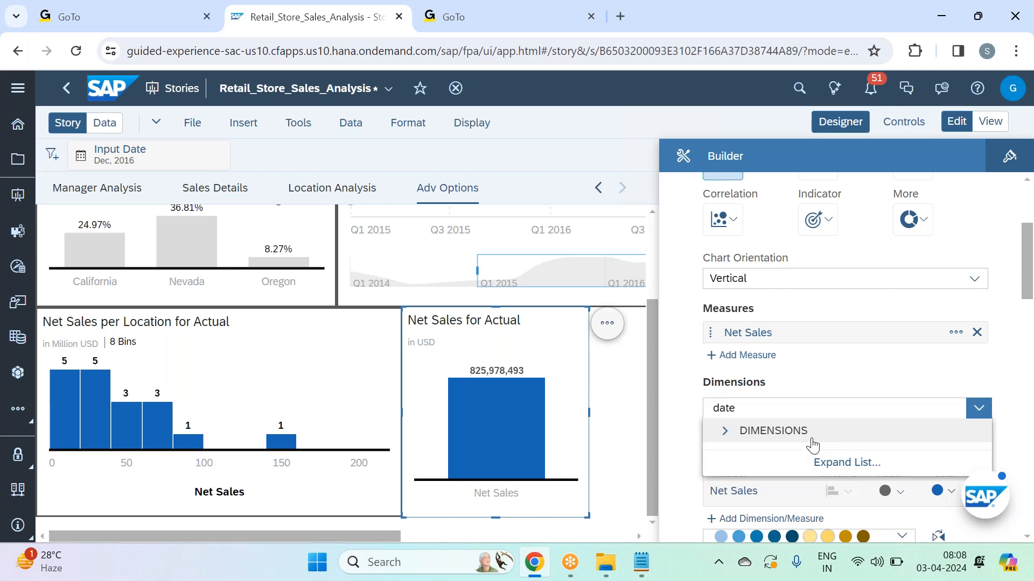
left_click(812, 442)
left_click(799, 457)
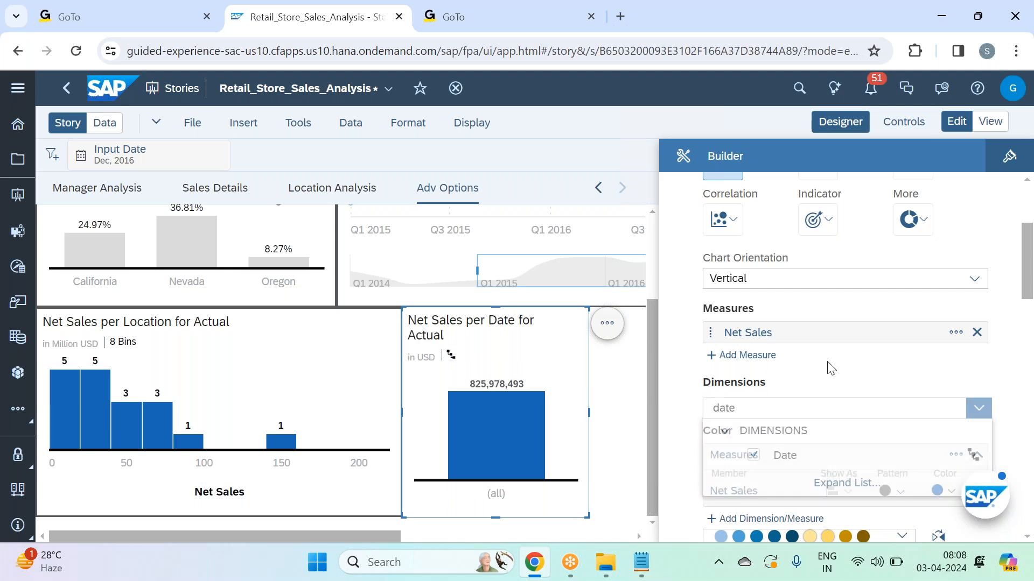
left_click(831, 368)
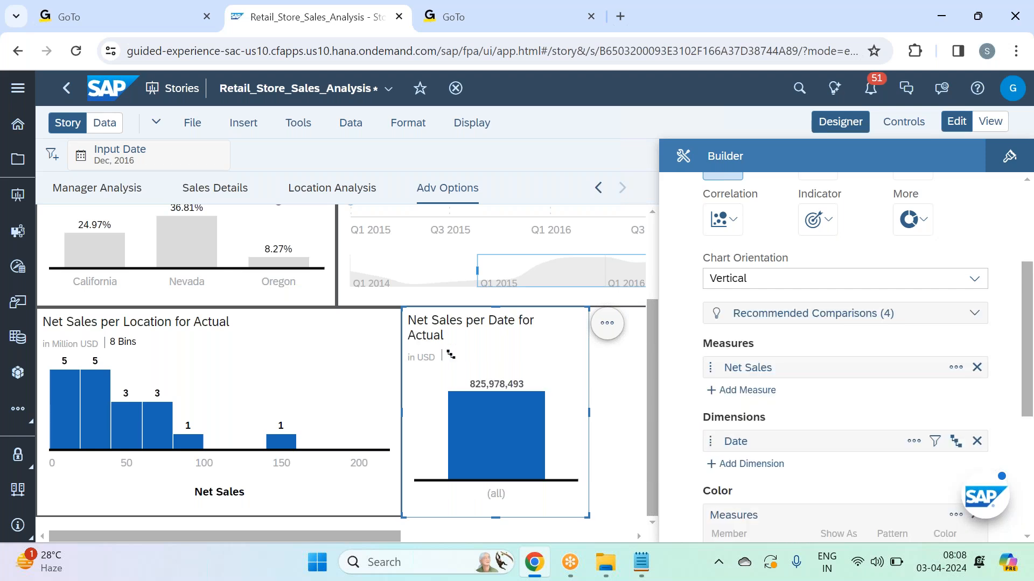
Select and set a time hierarchy for the Date dimension of the Net Sales chart.
left_click(955, 441)
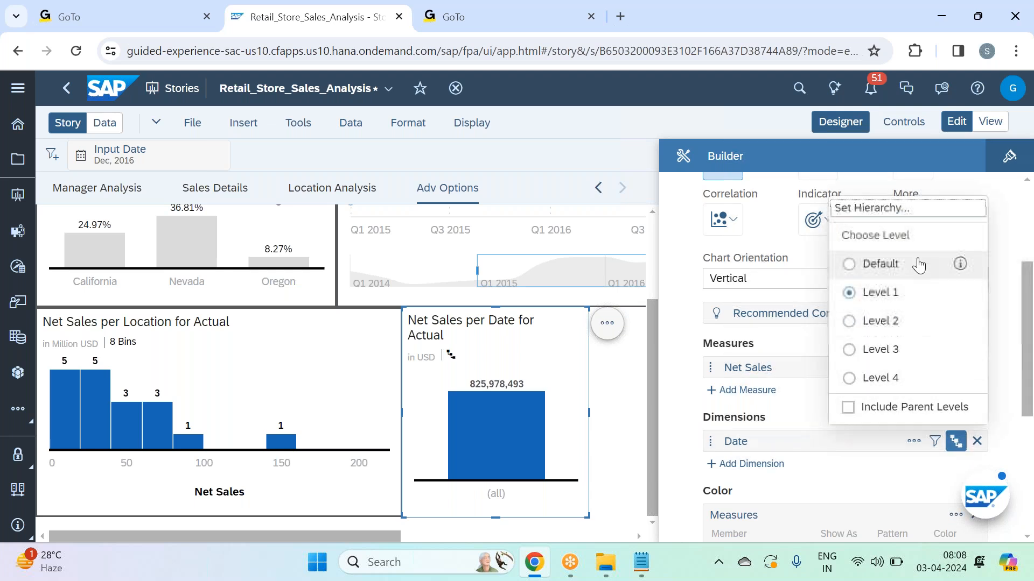
left_click(909, 209)
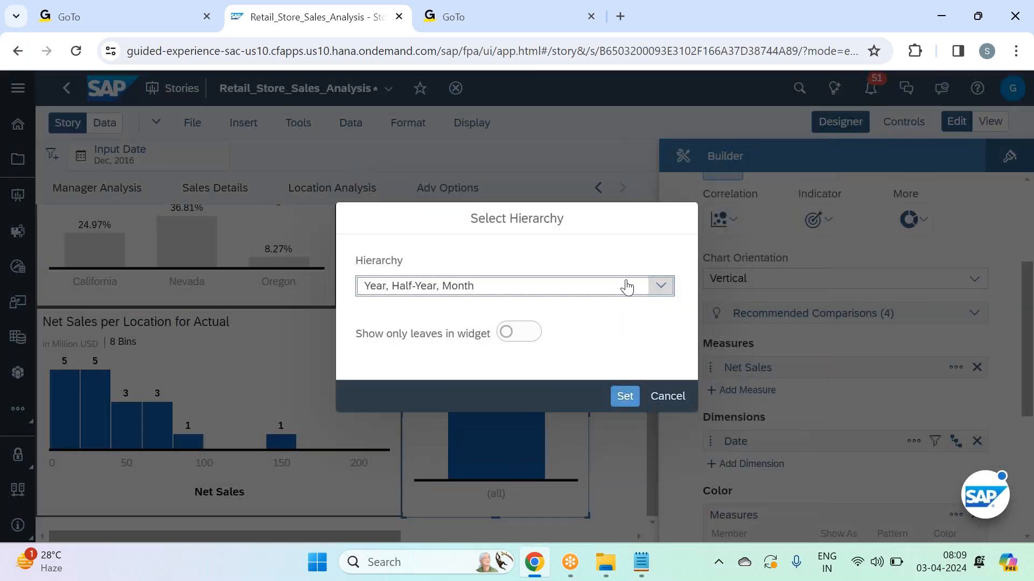
left_click(658, 286)
left_click(475, 417)
left_click(612, 397)
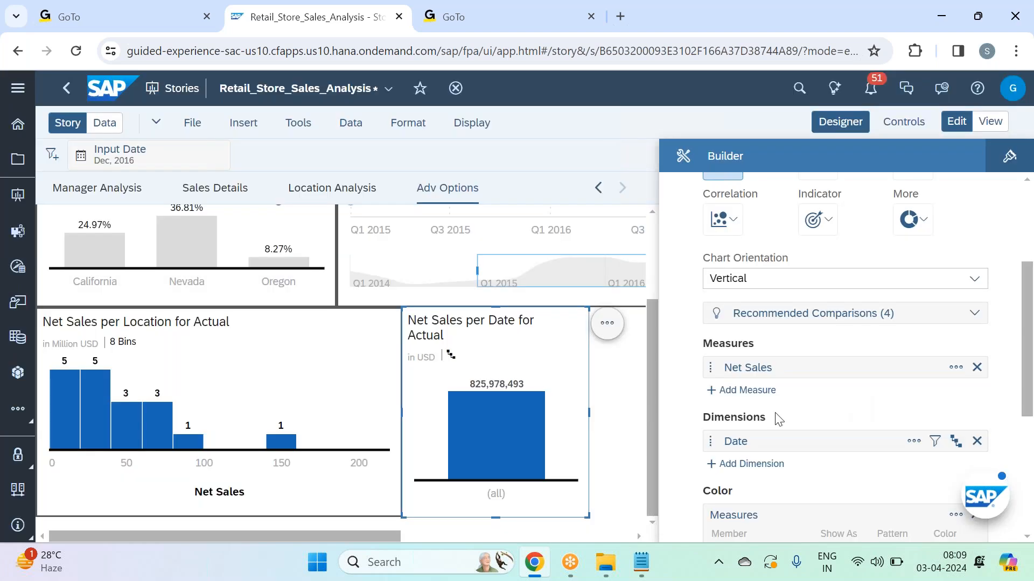
Give the Net Sales per Date chart All Borders with a line width of 2.
left_click(1009, 156)
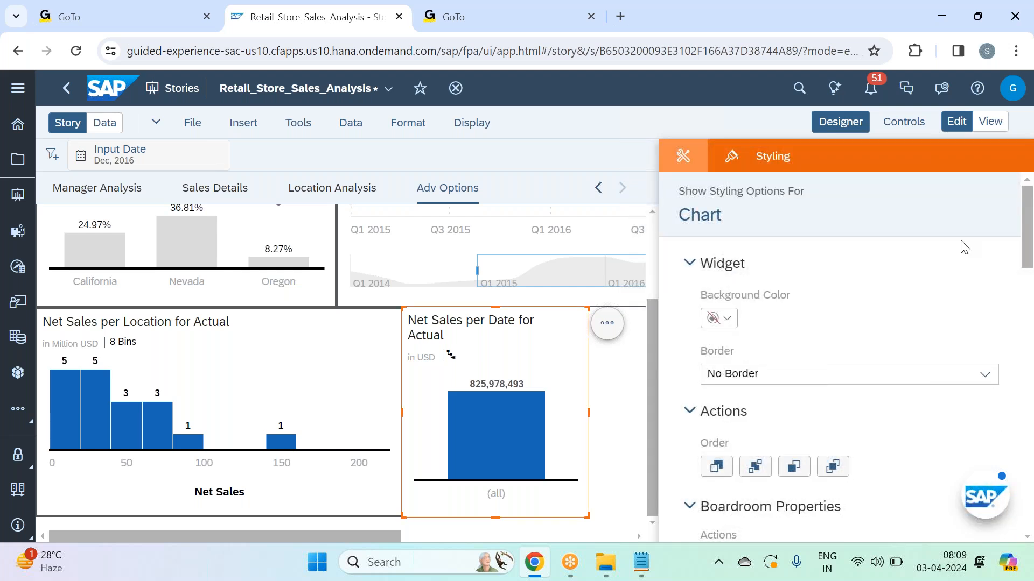
left_click(986, 374)
left_click(844, 282)
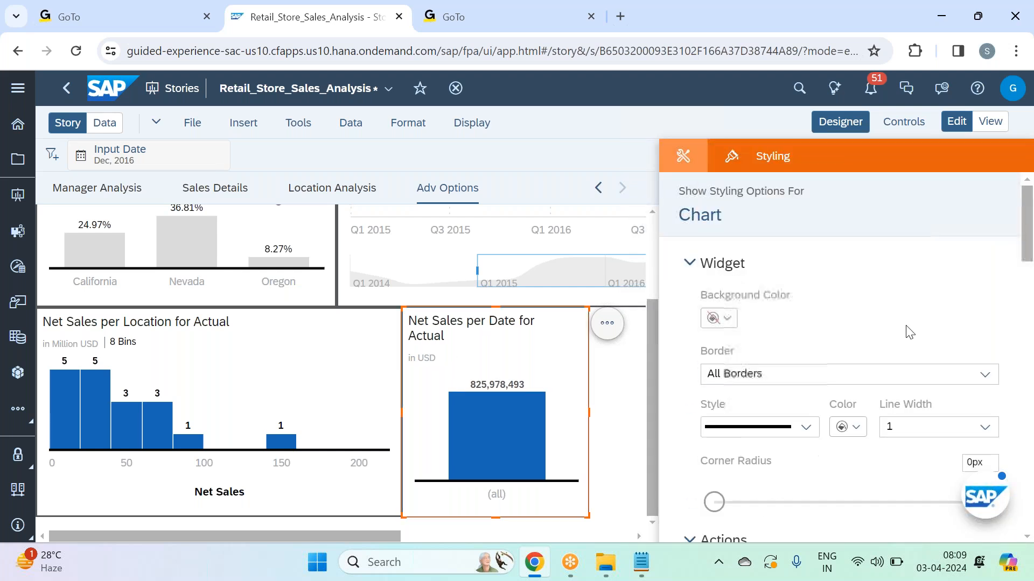
left_click(985, 427)
left_click(915, 252)
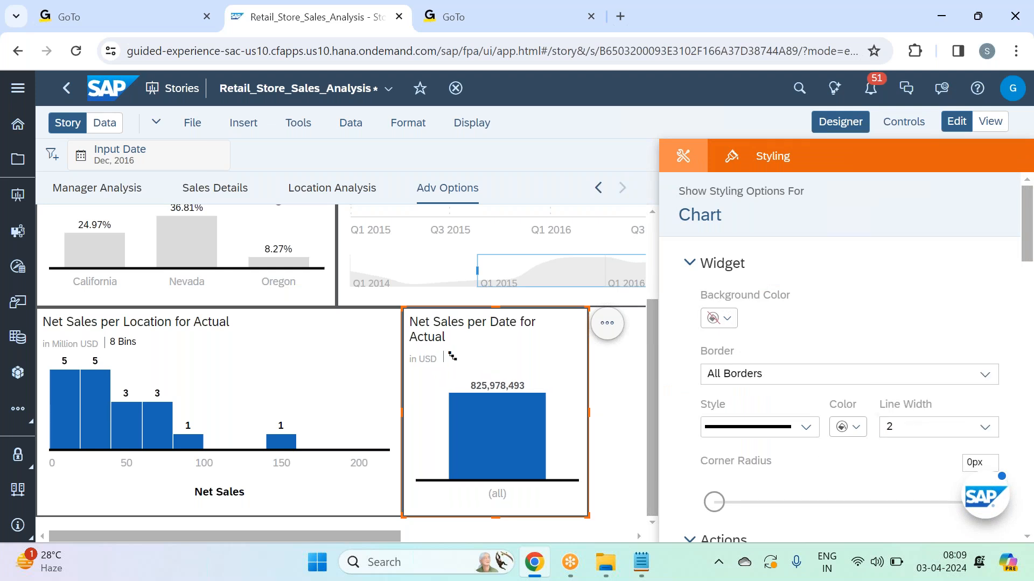
Format the Net Sales per Date chart's numbers with the Million scale and 2 decimal places.
scroll(910, 332, "down", 10)
scroll(910, 332, "down", 6)
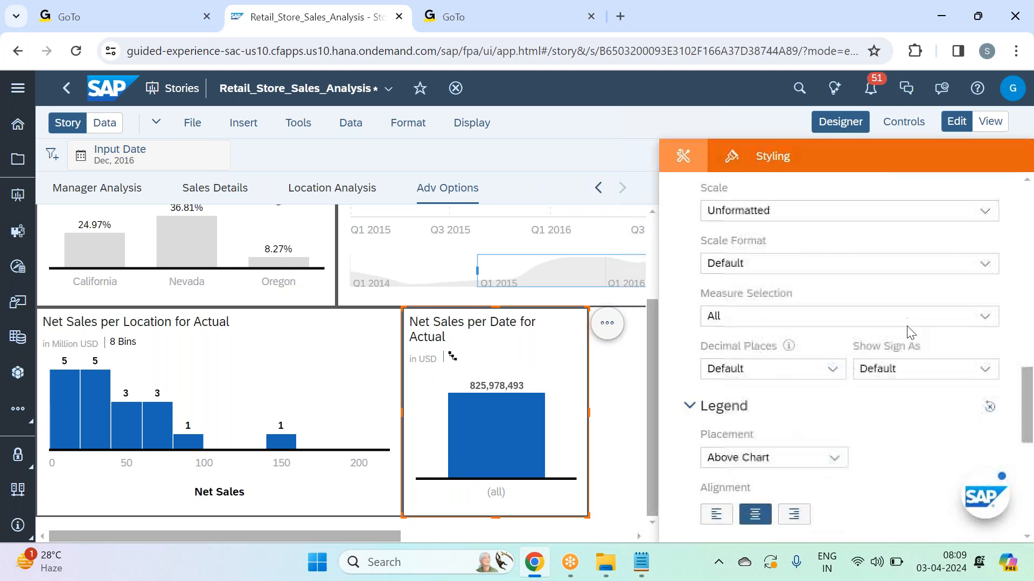
left_click(985, 210)
left_click(820, 295)
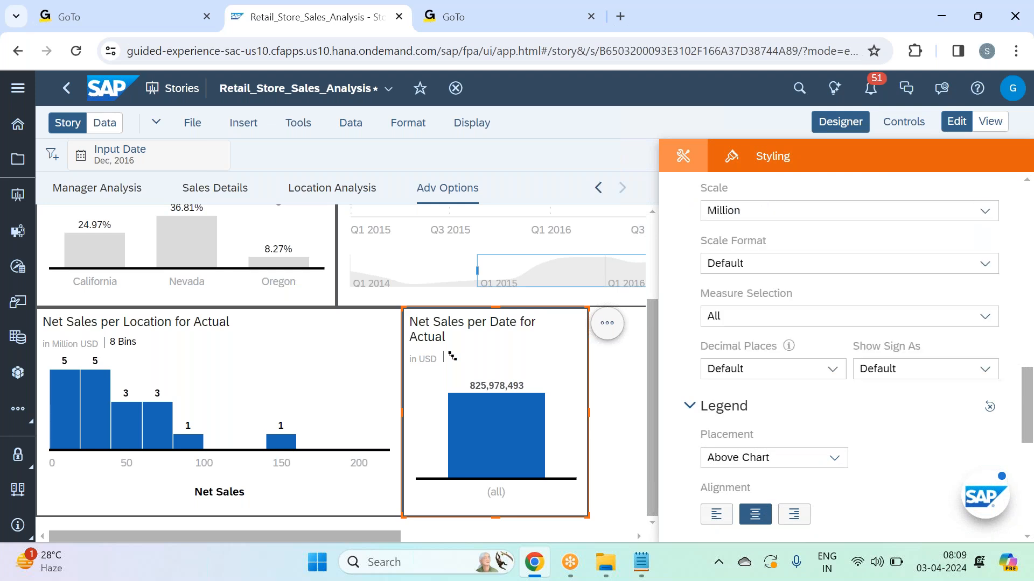
left_click(831, 371)
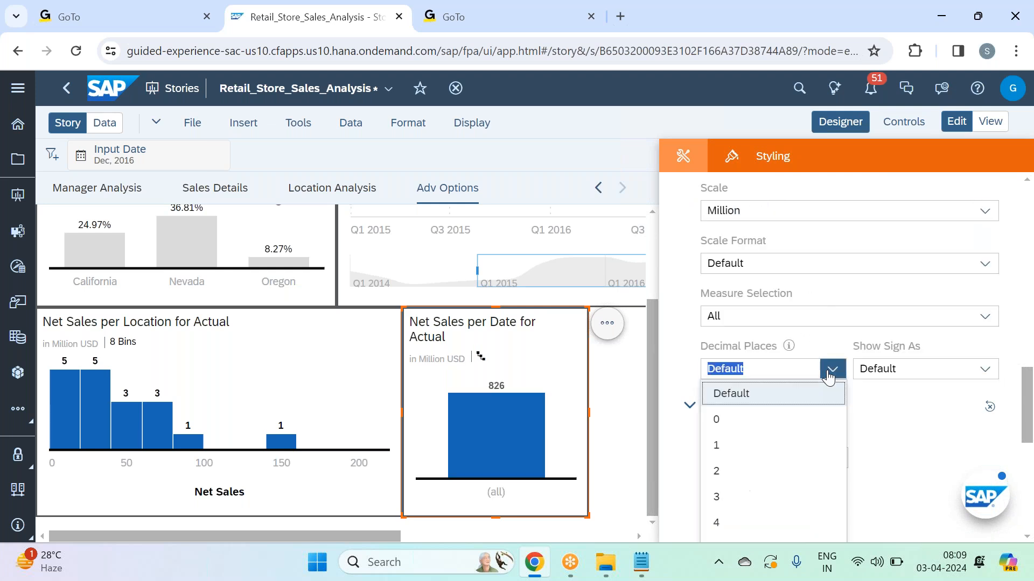
left_click(743, 471)
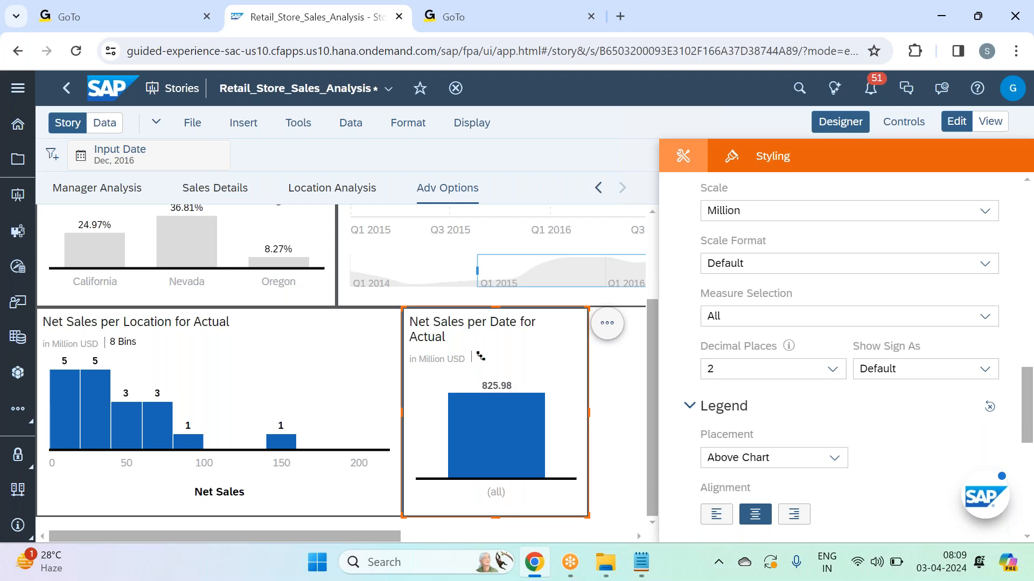
Close the Designer and set the chart's Date hierarchy to Level 2.
left_click(841, 126)
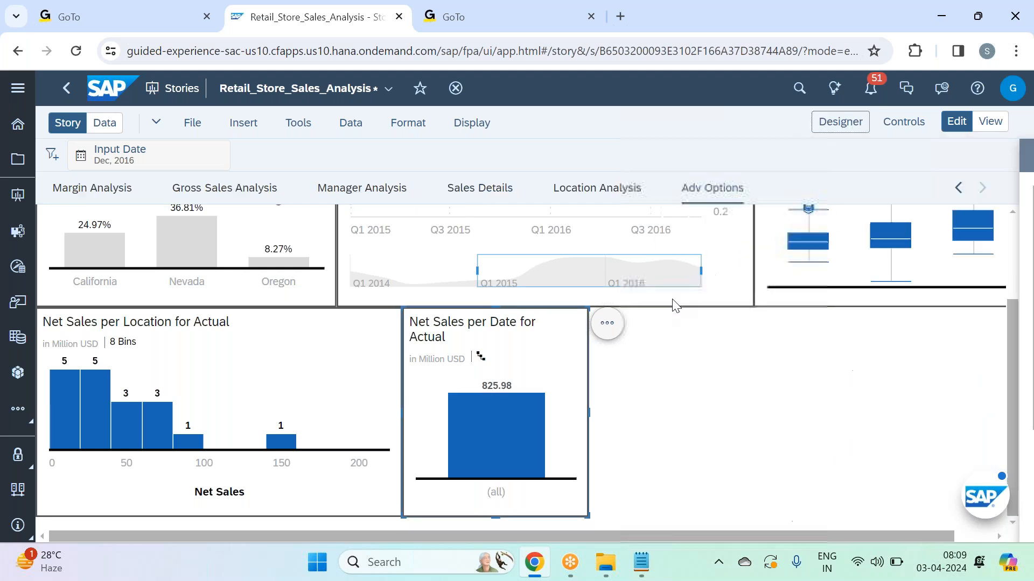
left_click(481, 357)
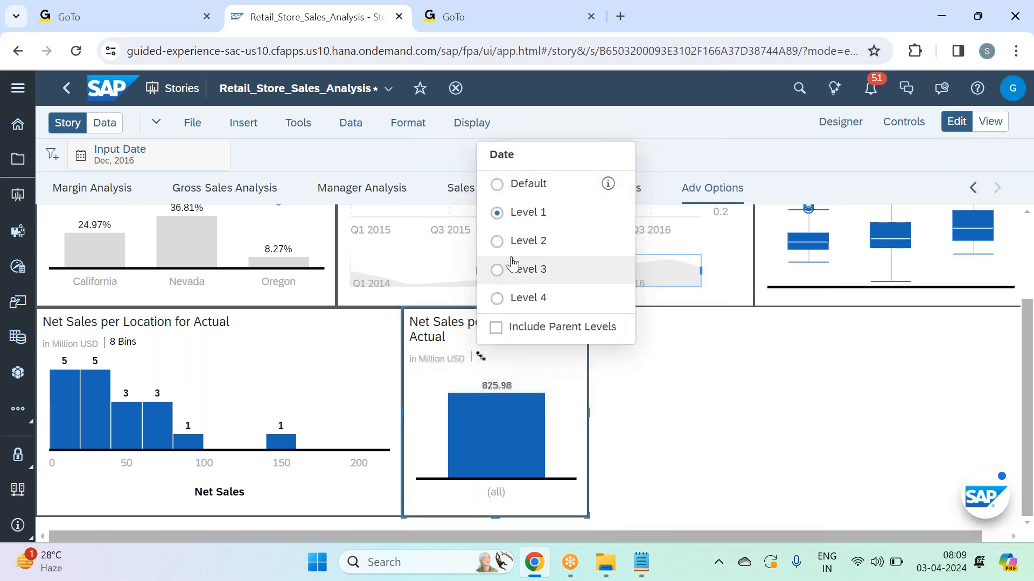
left_click(520, 240)
Replace the title of the Net Sales per Date chart with "CAGR - Net Sales".
double_click(452, 340)
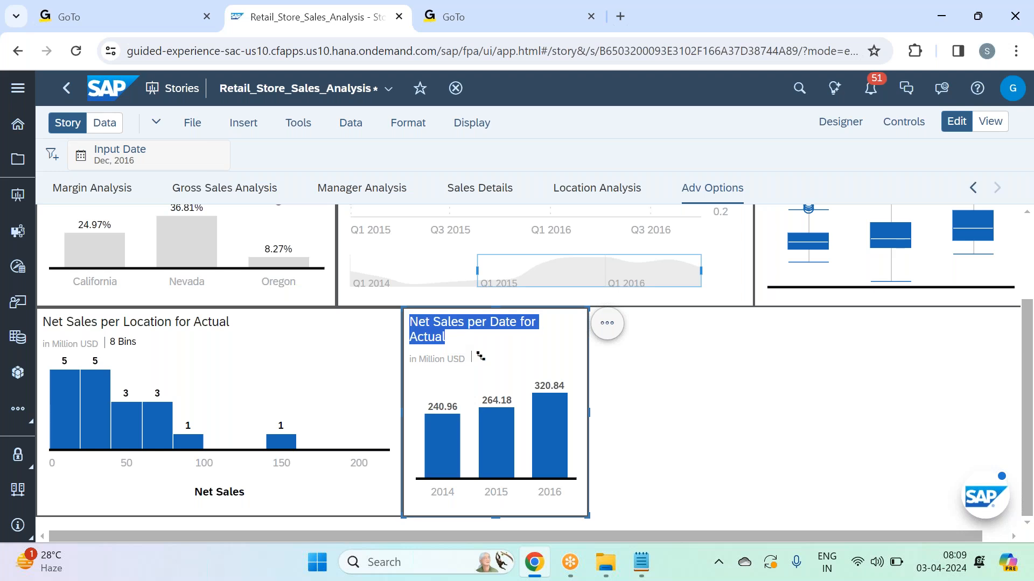
key("BackSpace")
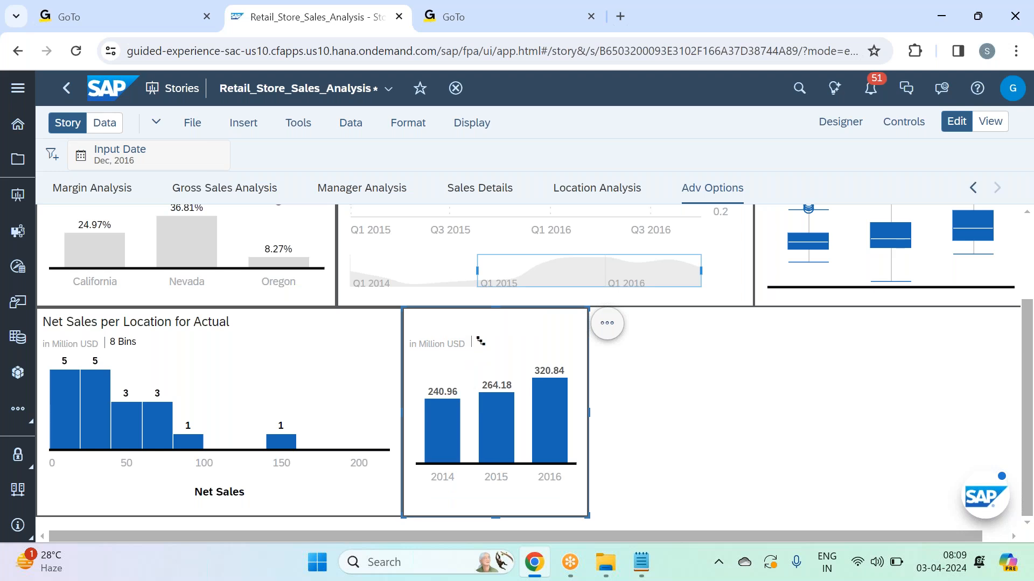
type("CAGR - Net Sales")
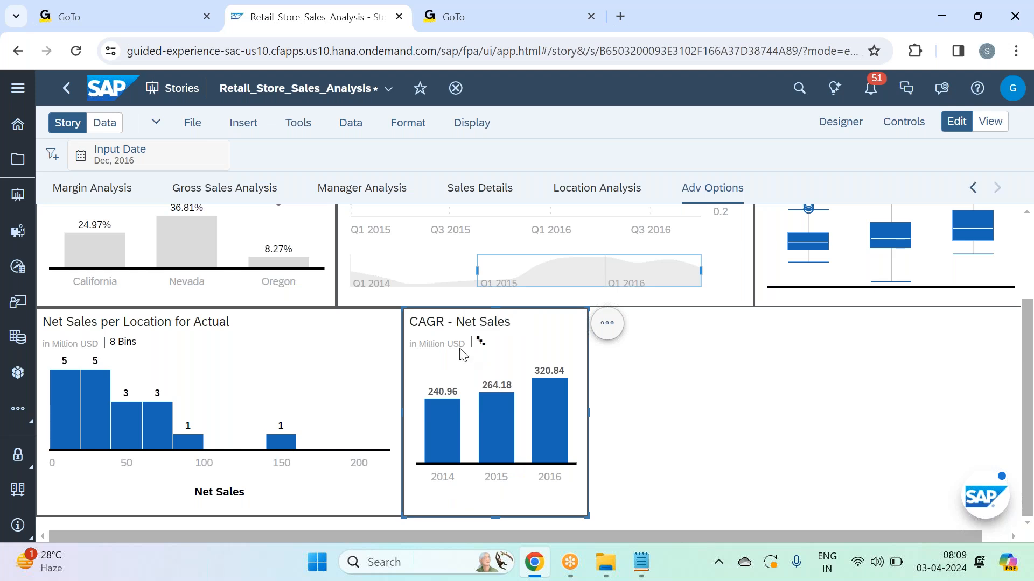
left_click(646, 415)
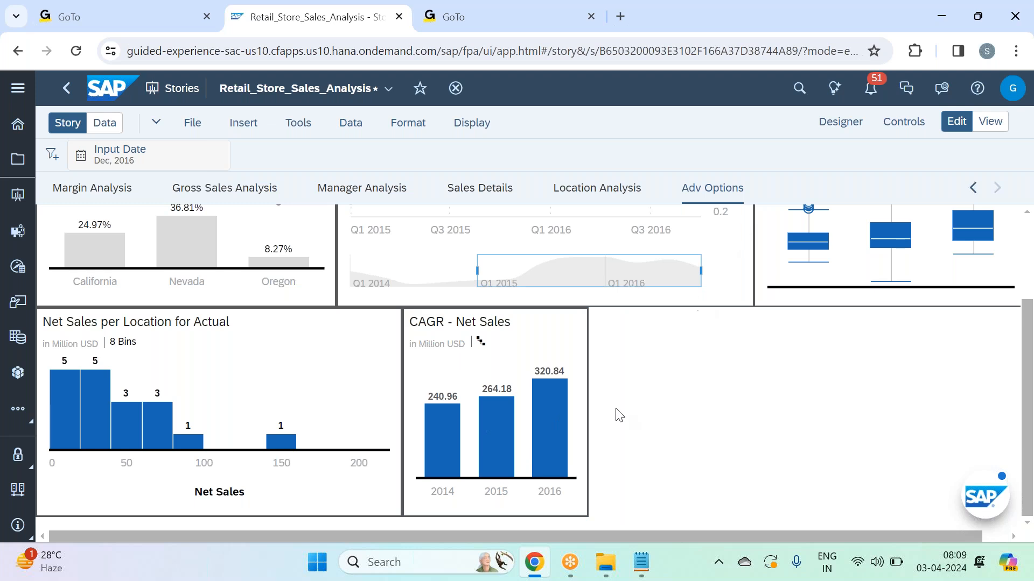
Add a CGR growth indicator to the CAGR - Net Sales chart.
mouse_move(443, 443)
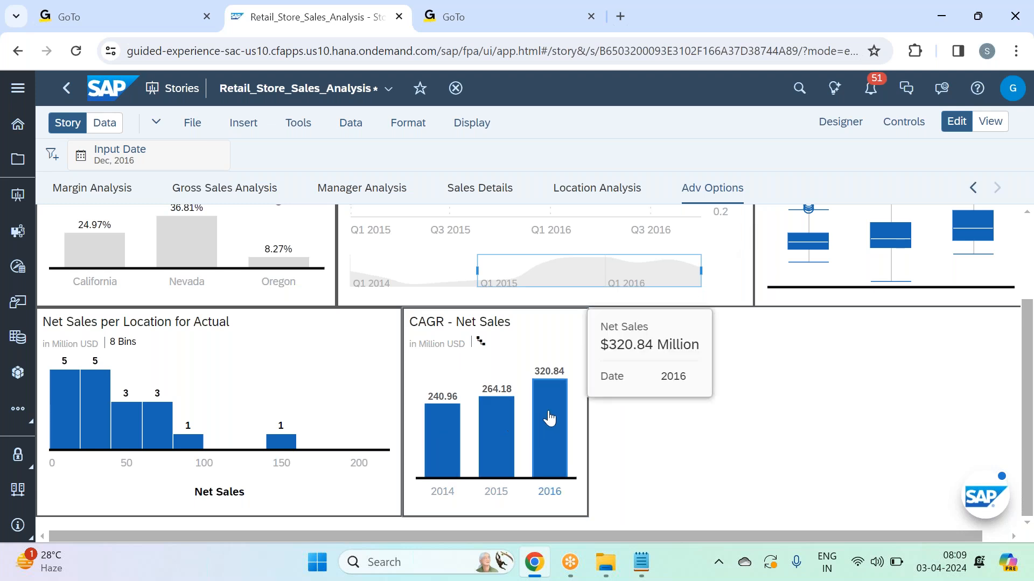
left_click(575, 341)
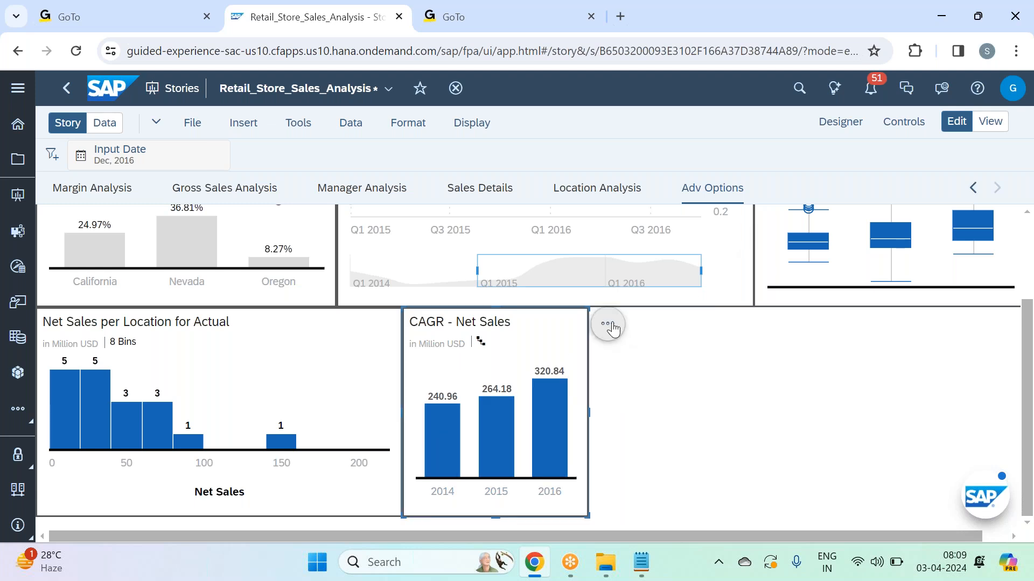
left_click(607, 324)
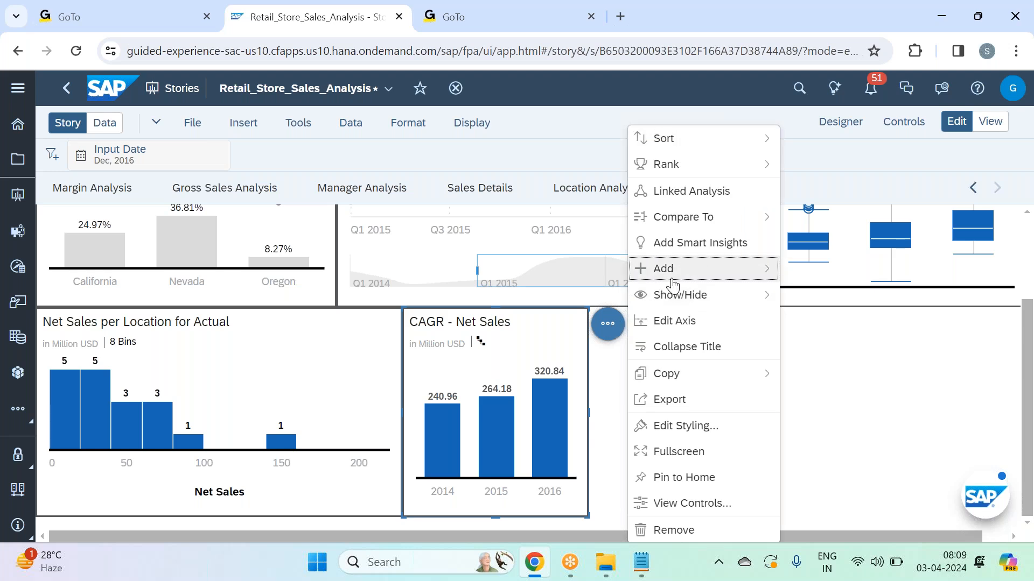
mouse_move(673, 284)
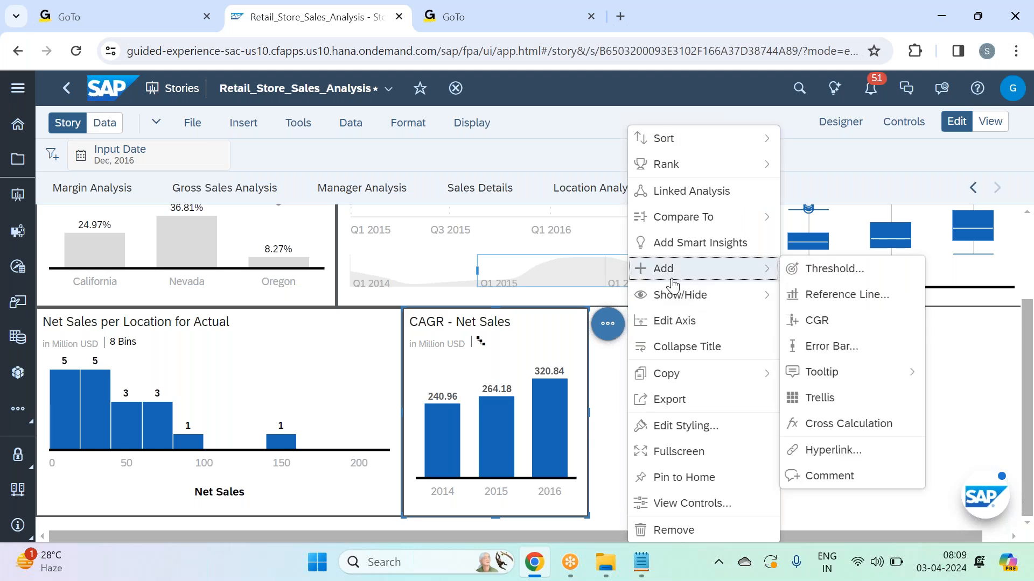
left_click(816, 321)
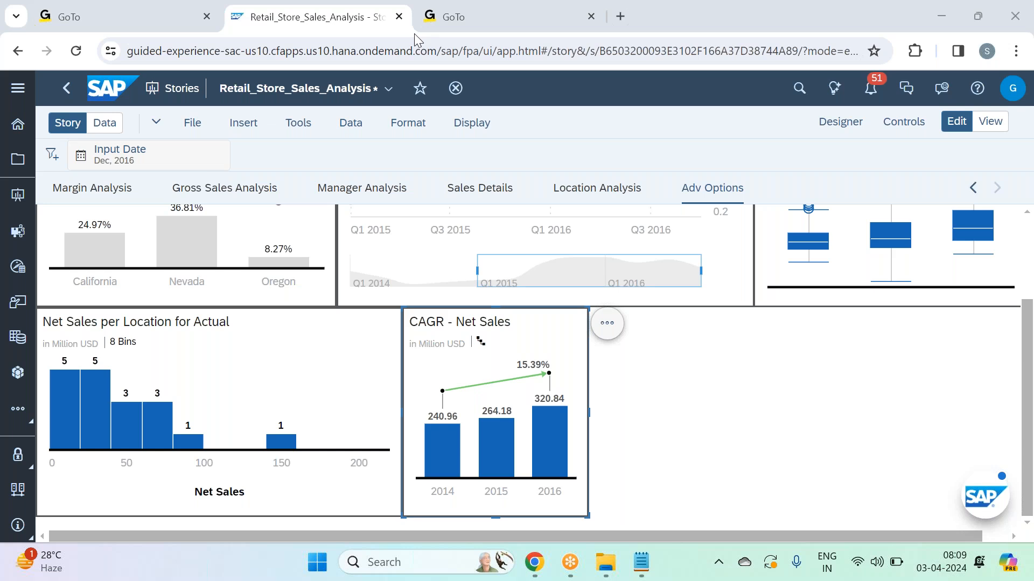
Search the web for "cagr formula", open a Compound Annual Growth Rate formula image, and compare it with the CAGR - Net Sales chart.
left_click(425, 19)
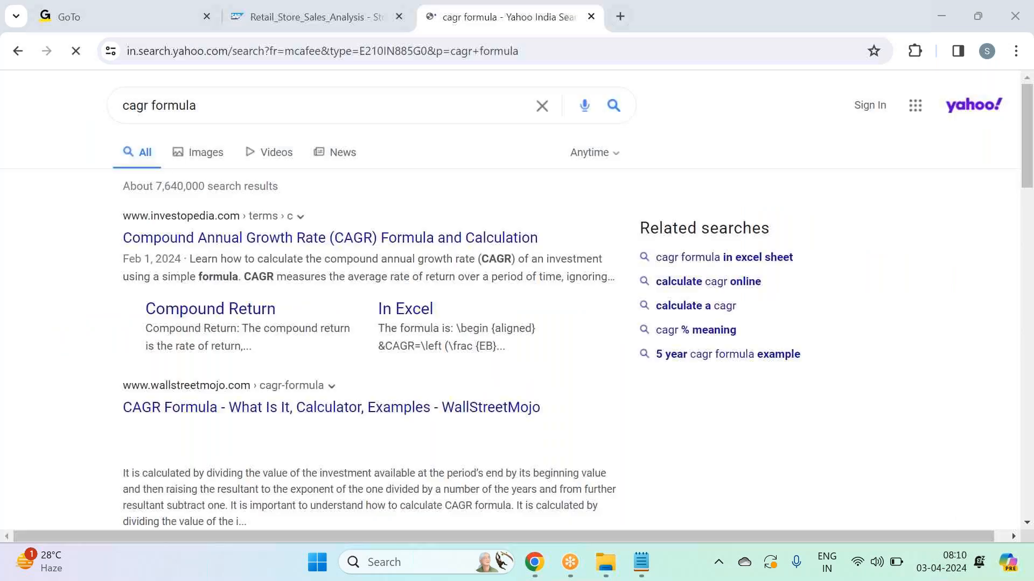
left_click(200, 152)
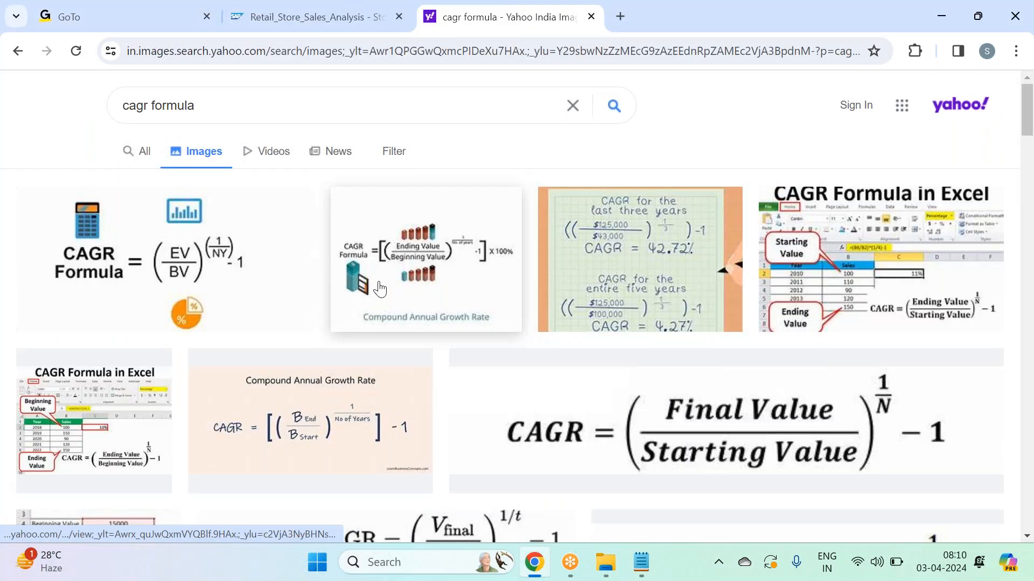
left_click(379, 289)
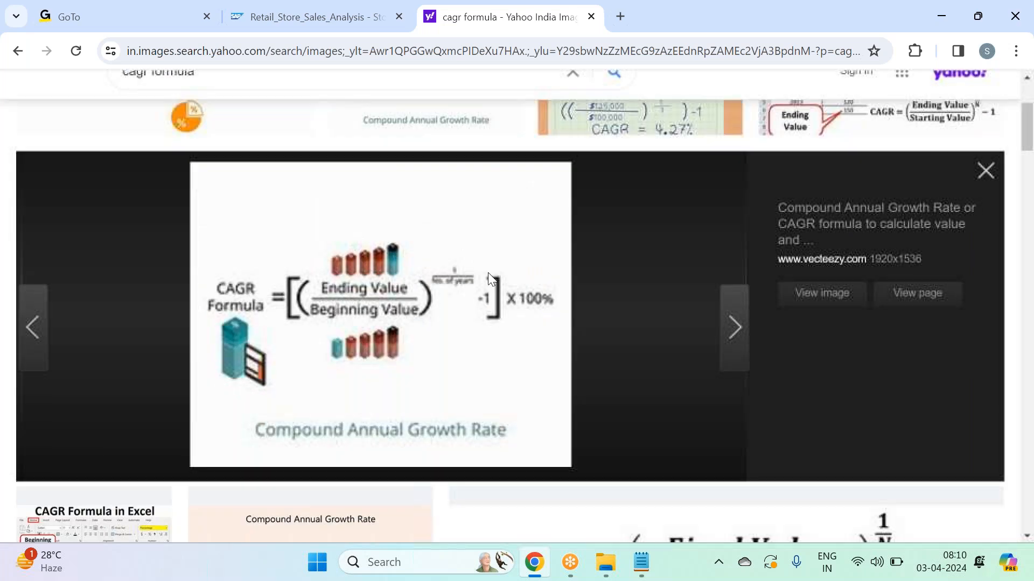
left_click(260, 17)
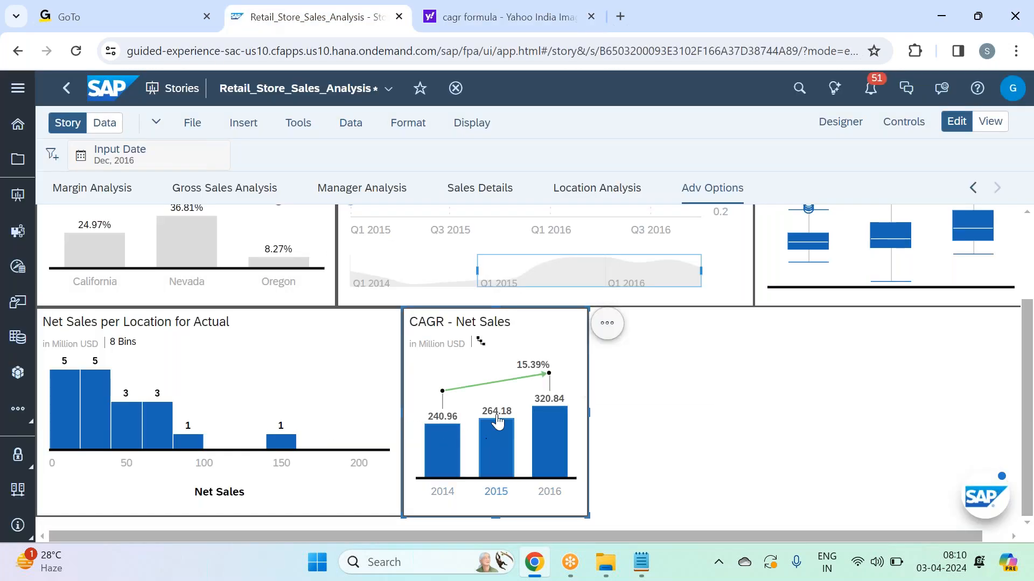
left_click(508, 26)
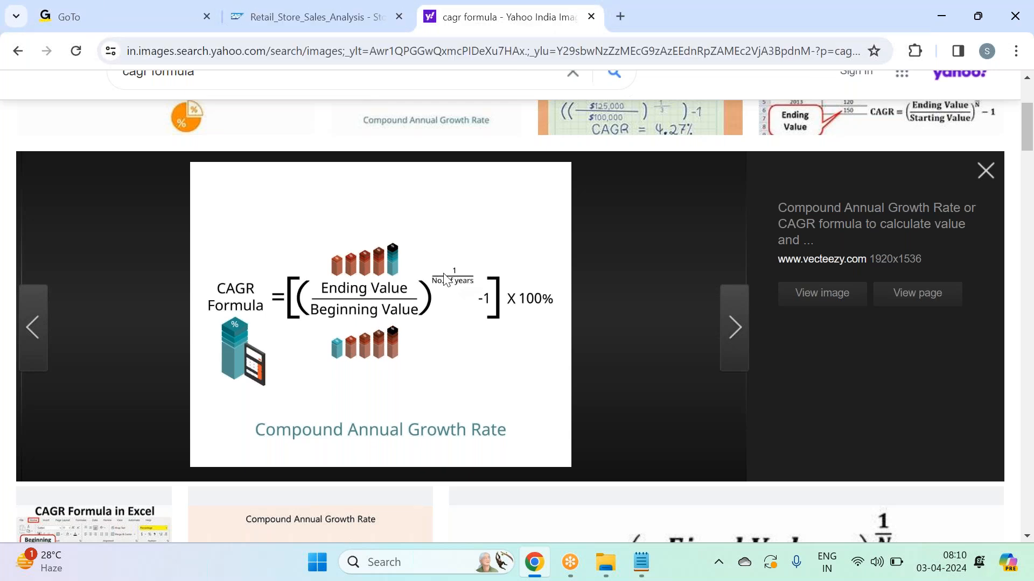
left_click(280, 22)
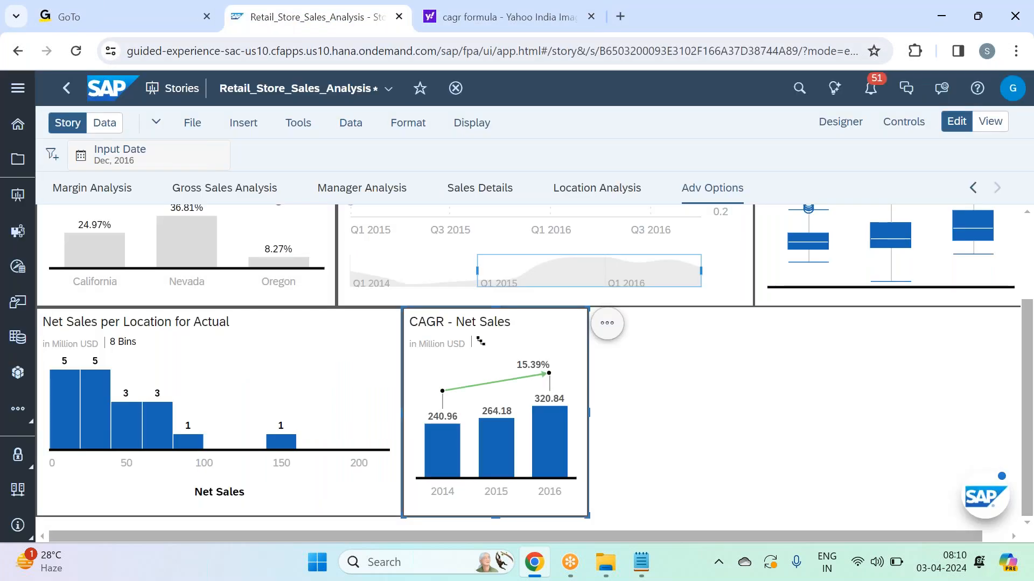
Compare the CAGR formula image with the yearly Net Sales bars and compound growth rate in the CAGR - Net Sales chart.
left_click(488, 28)
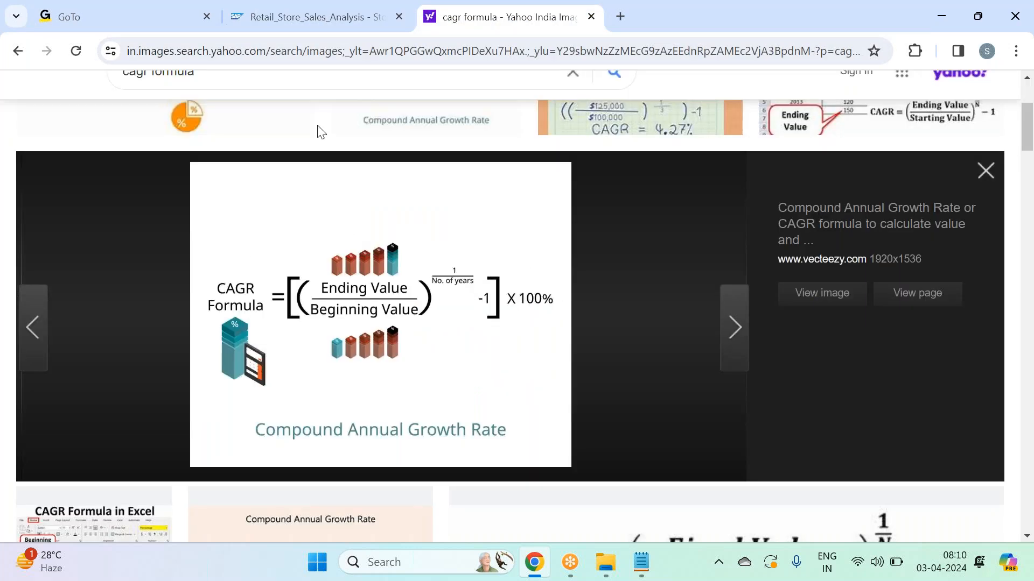
left_click(255, 20)
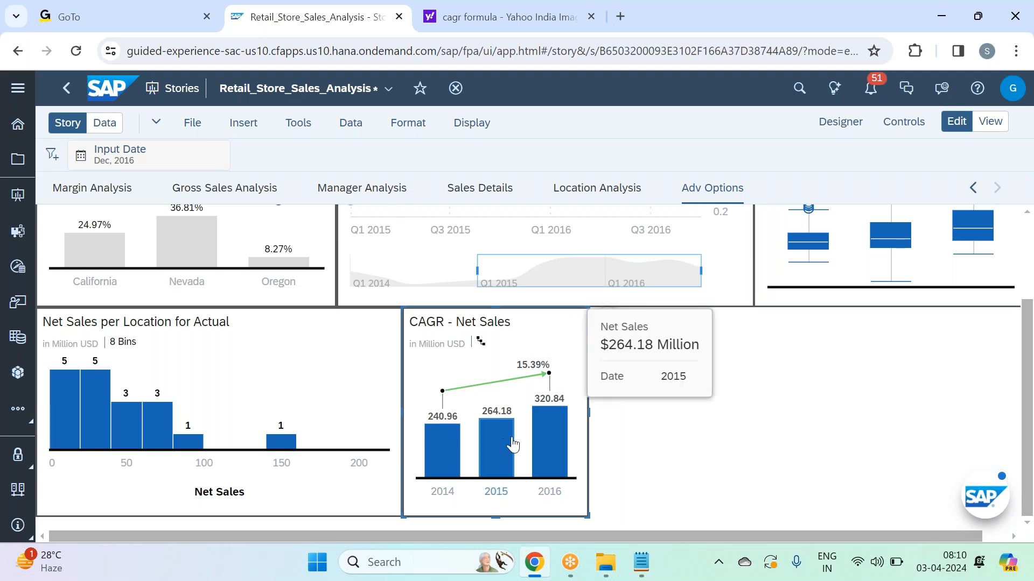
mouse_move(481, 443)
mouse_move(447, 451)
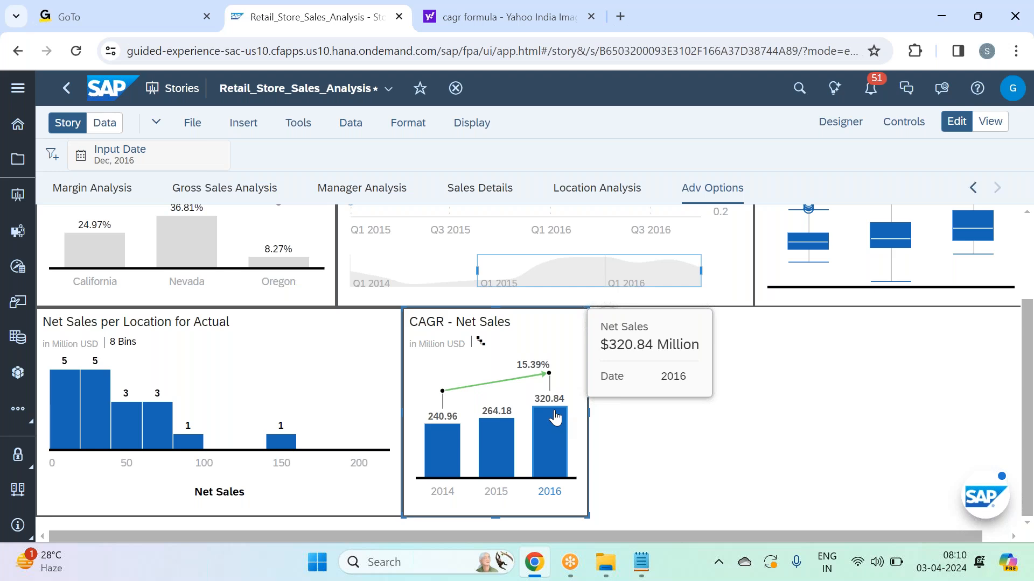
mouse_move(552, 442)
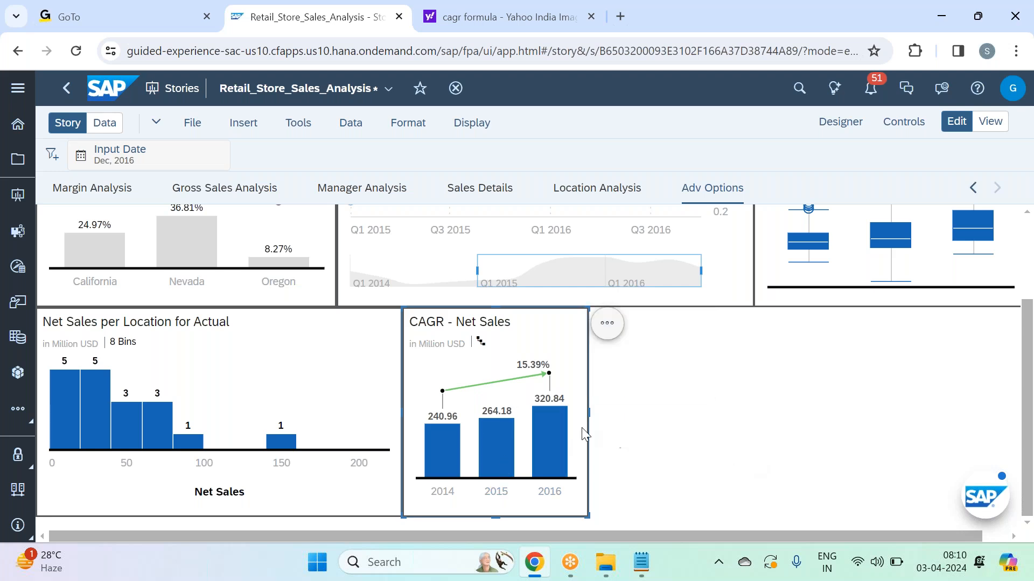
mouse_move(534, 377)
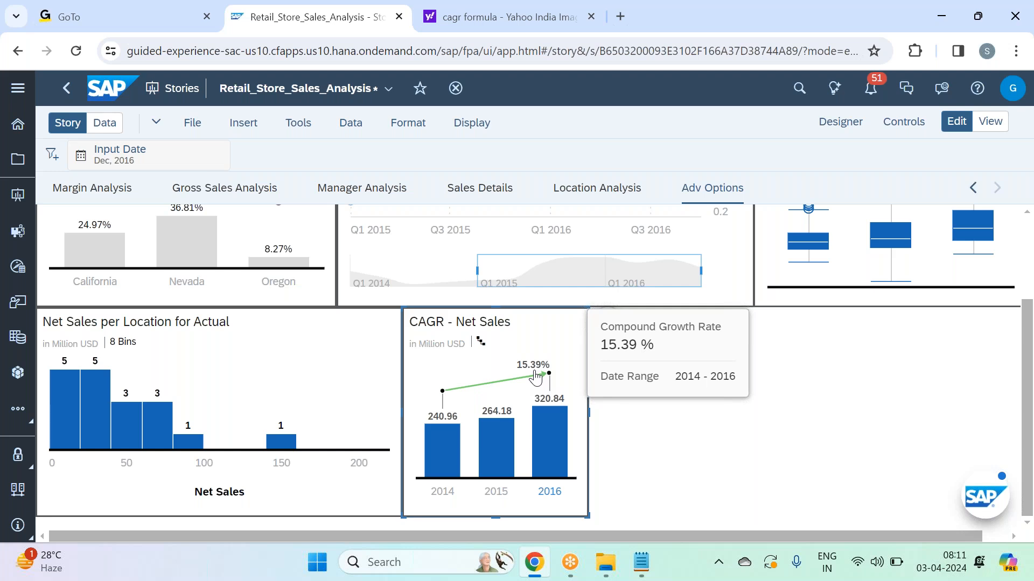
Switch the CAGR - Net Sales chart's Date hierarchy to Level 3 and back to Level 2.
left_click(480, 341)
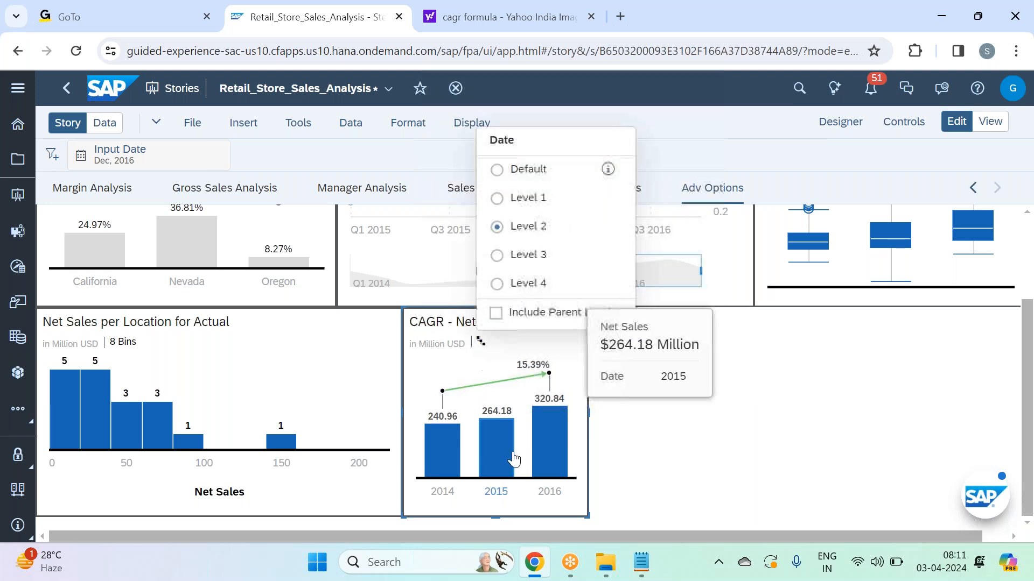
left_click(521, 255)
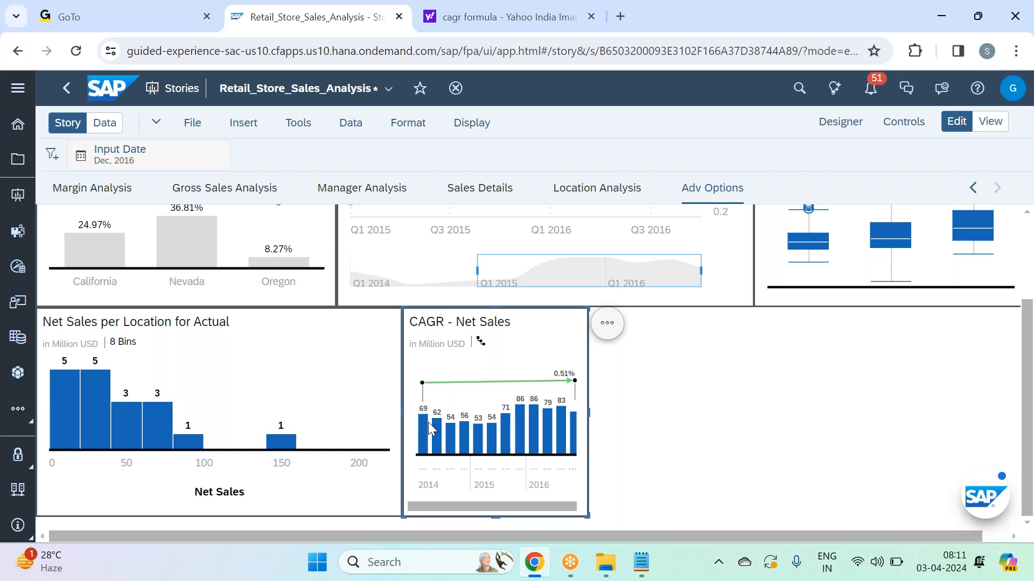
left_click(479, 343)
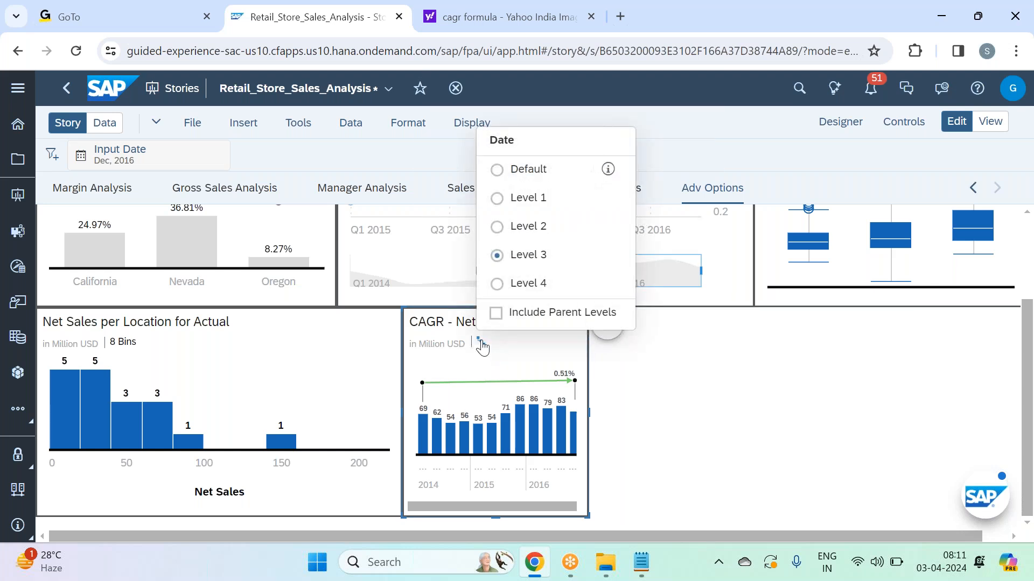
left_click(530, 226)
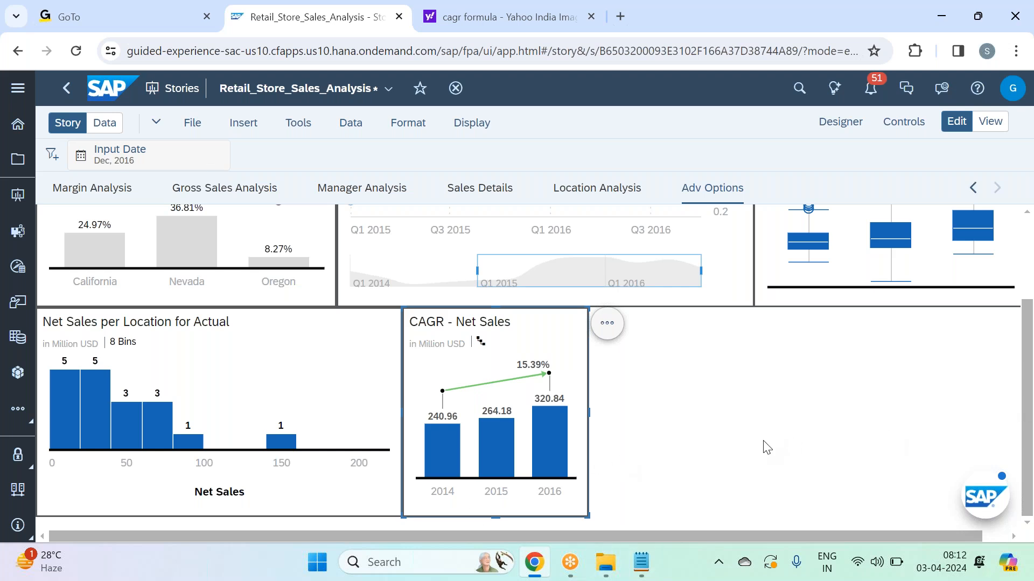
Check the Session 9 topic list in the Notepad notes and return to the story in Chrome.
left_click(768, 401)
left_click(647, 566)
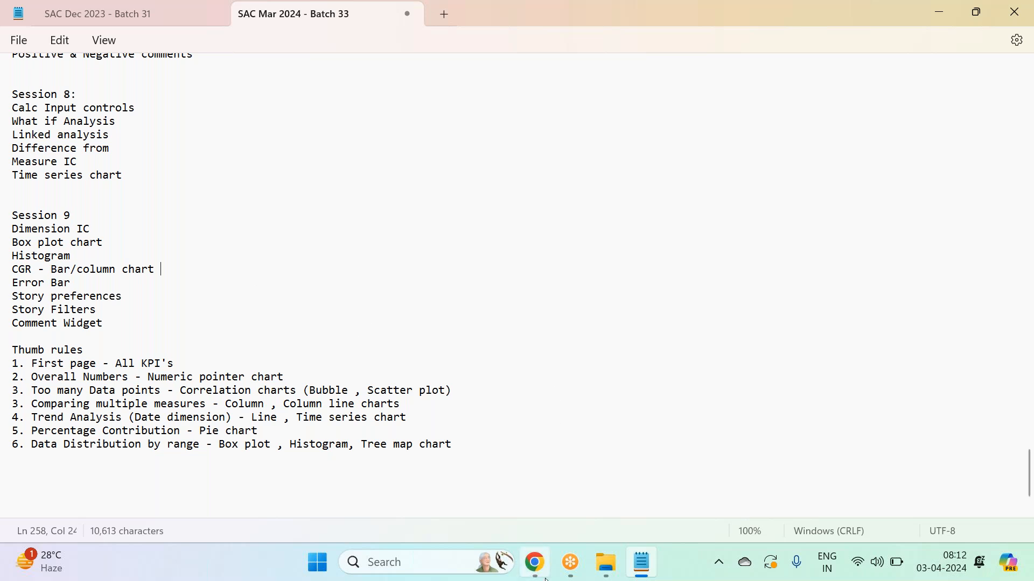
left_click(536, 563)
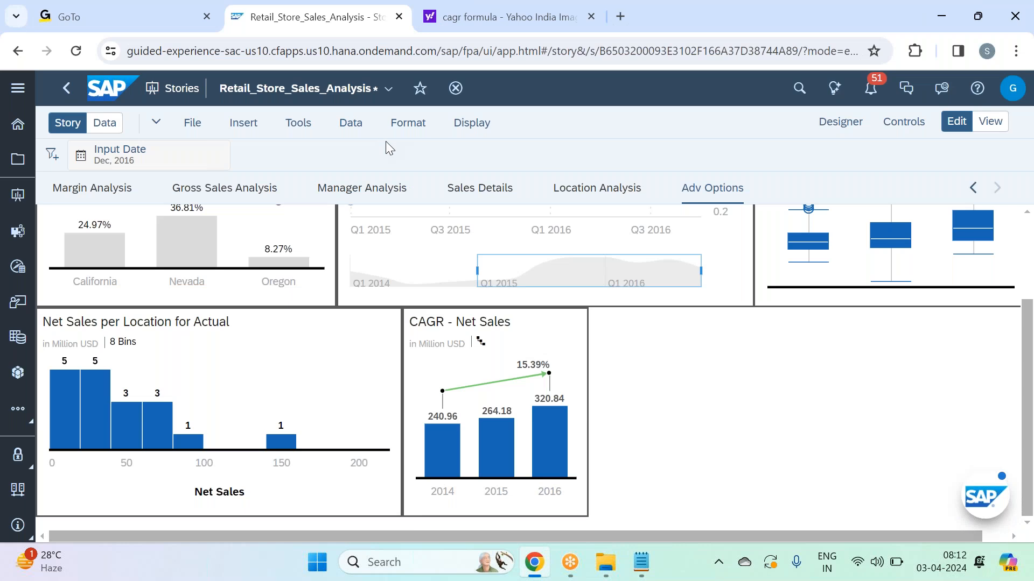
Save the Retail_Store_Sales_Analysis story with the finished CAGR - Net Sales chart.
left_click(195, 125)
mouse_move(231, 176)
left_click(355, 179)
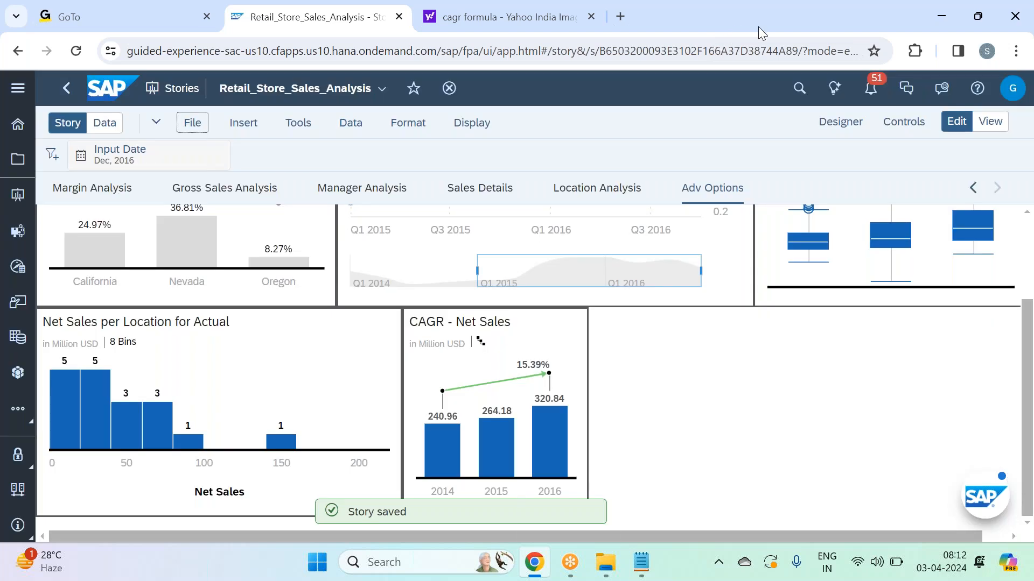
left_click(758, 27)
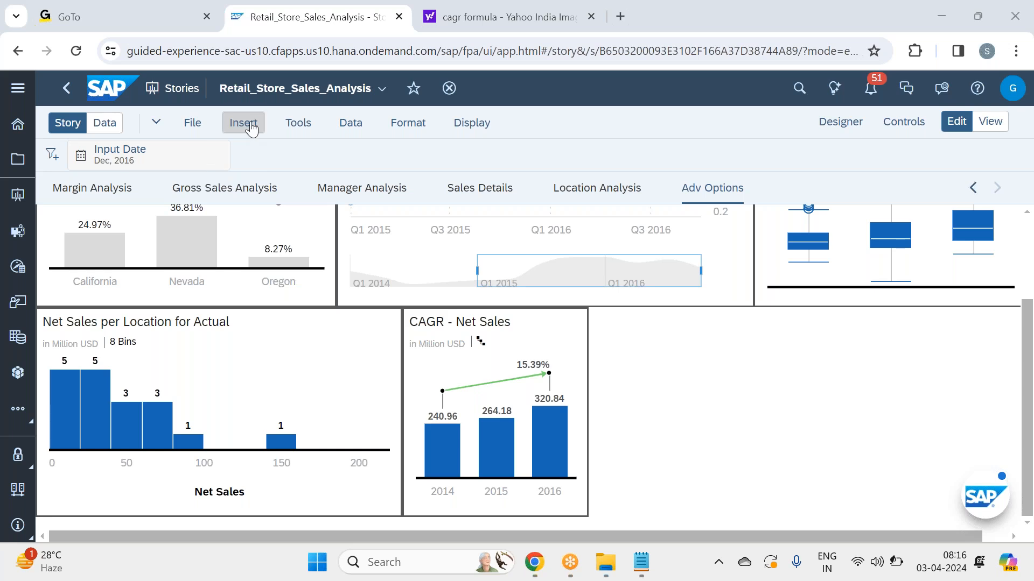
left_click(652, 539)
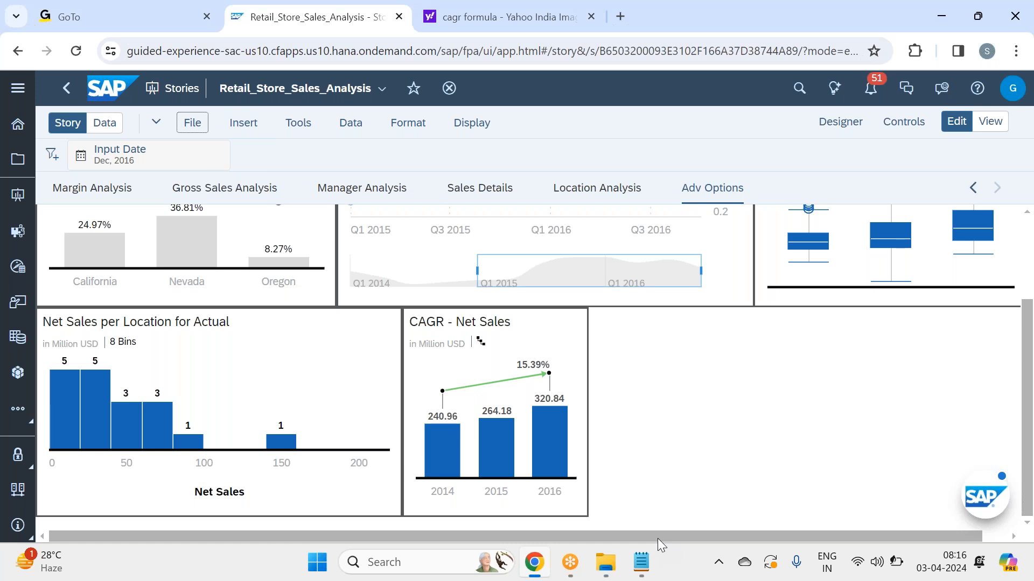
left_click_drag(657, 539, 715, 538)
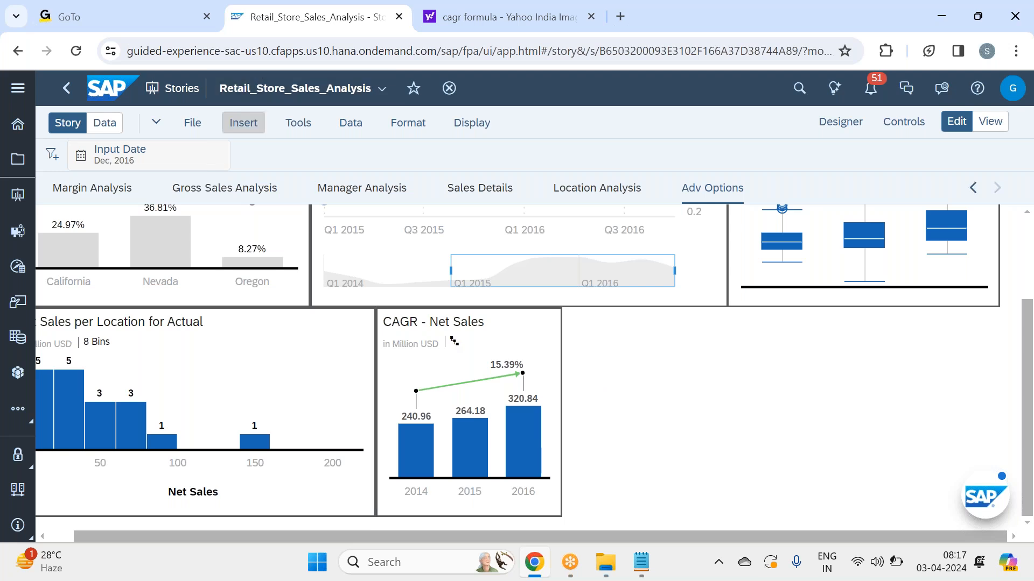
left_click(244, 123)
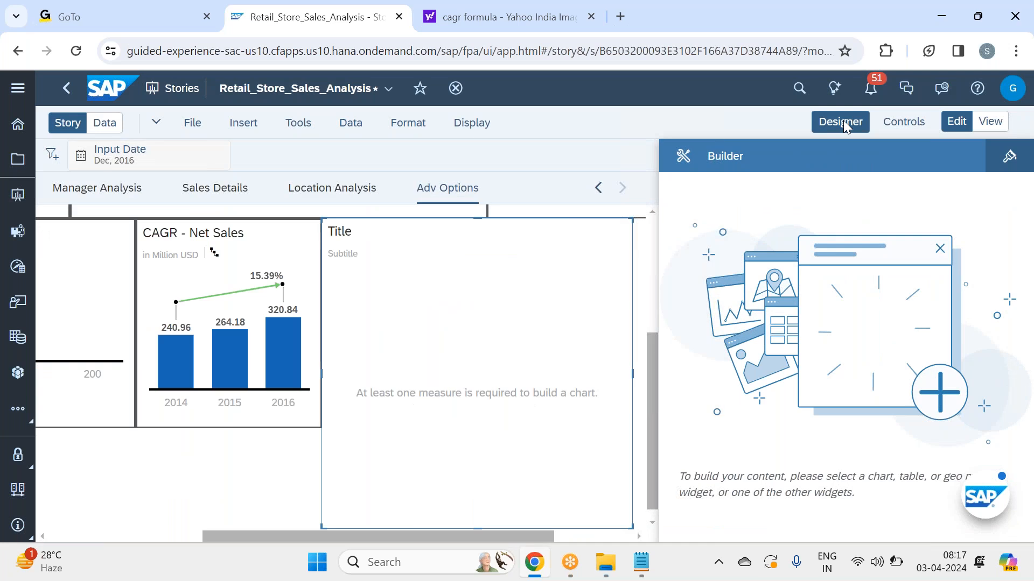
left_click(840, 121)
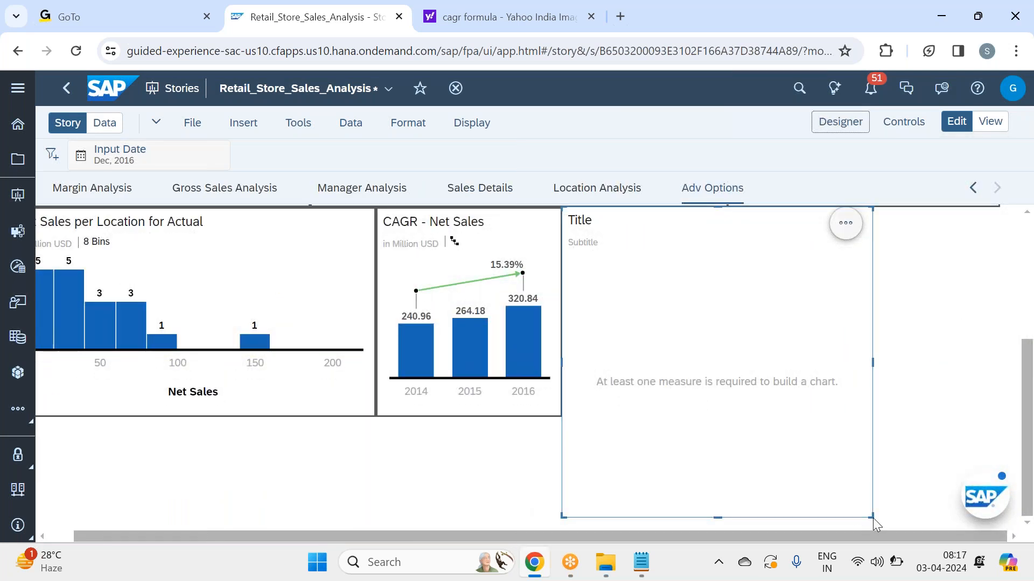
left_click_drag(871, 514, 776, 416)
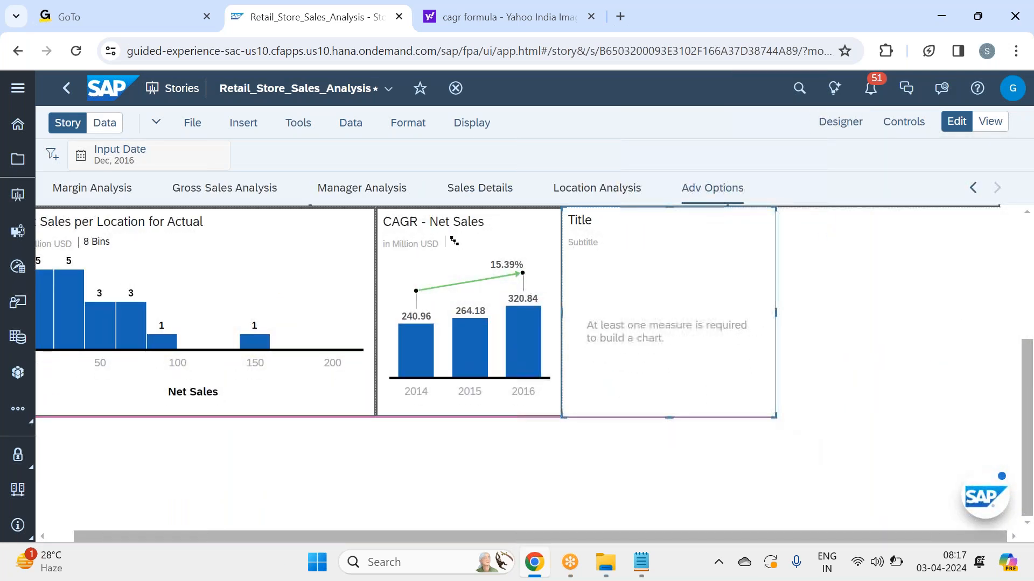
scroll(755, 401, "up", 3)
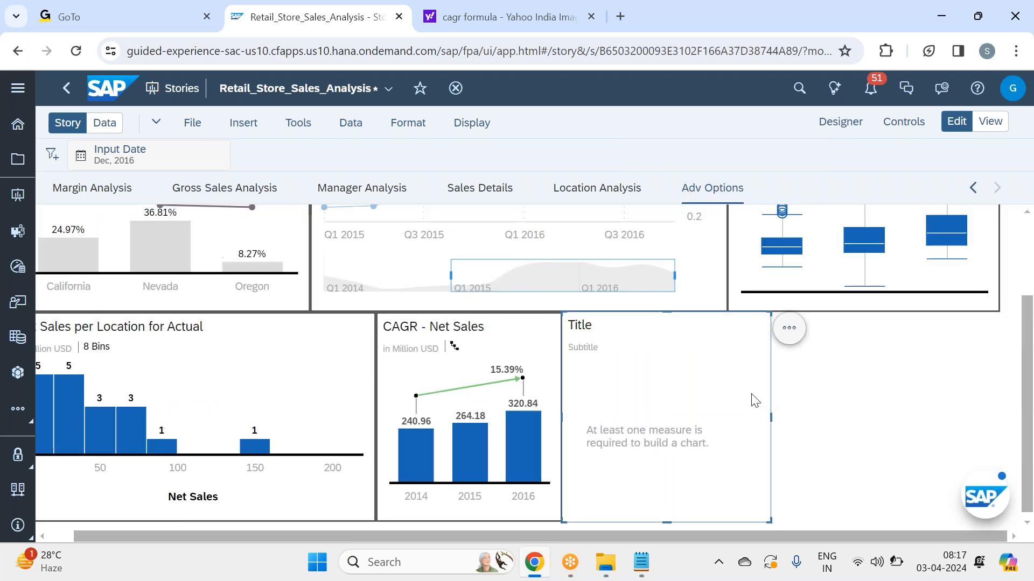
scroll(755, 401, "down", 1)
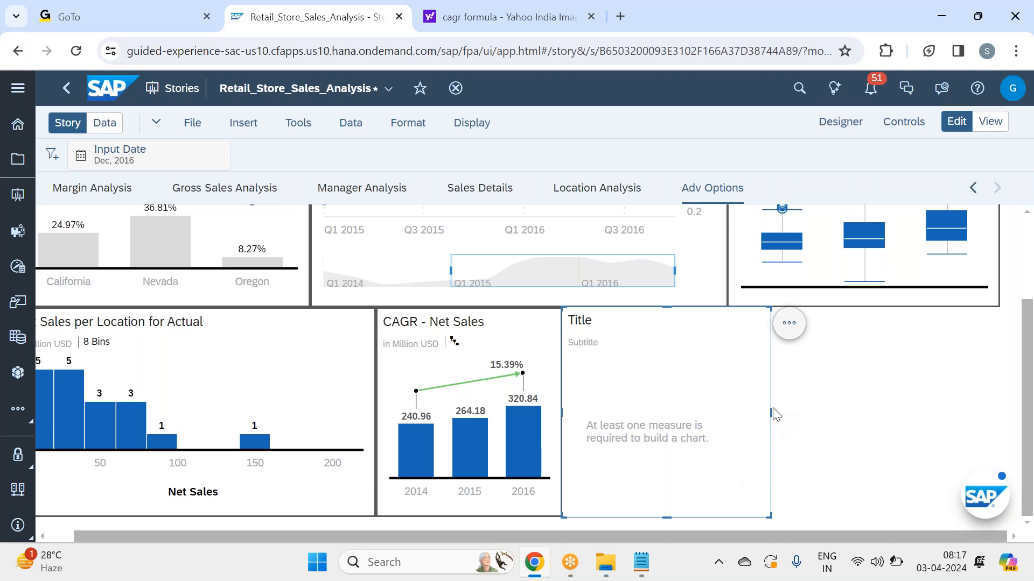
left_click_drag(770, 408, 759, 410)
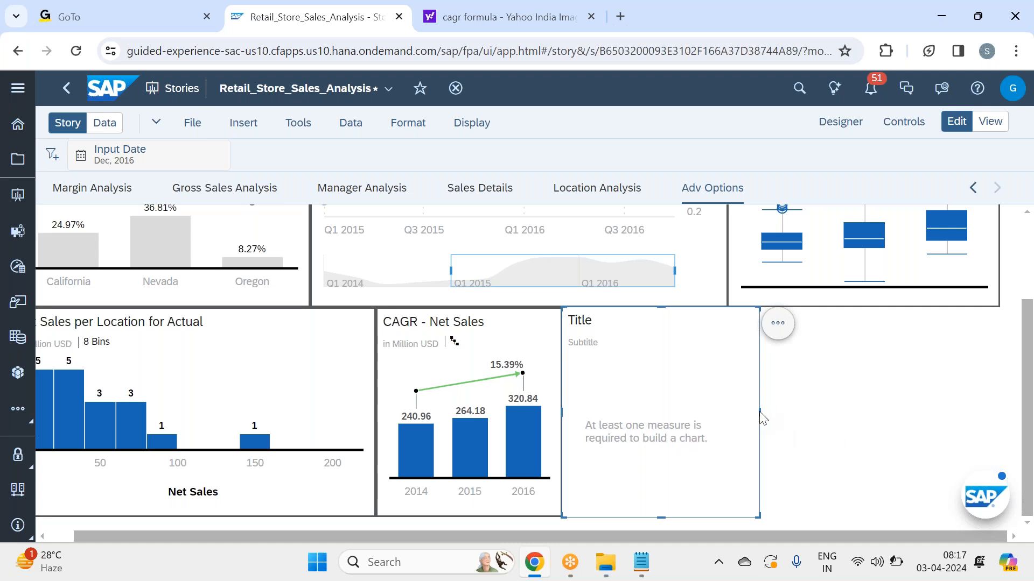
left_click(778, 323)
left_click(851, 532)
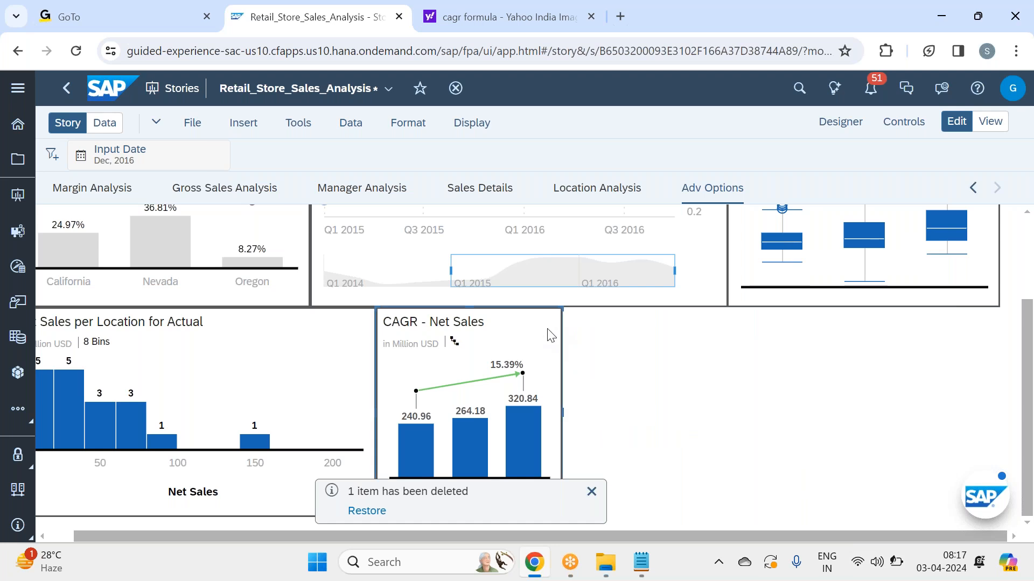
Copy the CAGR - Net Sales chart to the Adv Options page and remove the CGR indicator from the copy.
left_click(581, 323)
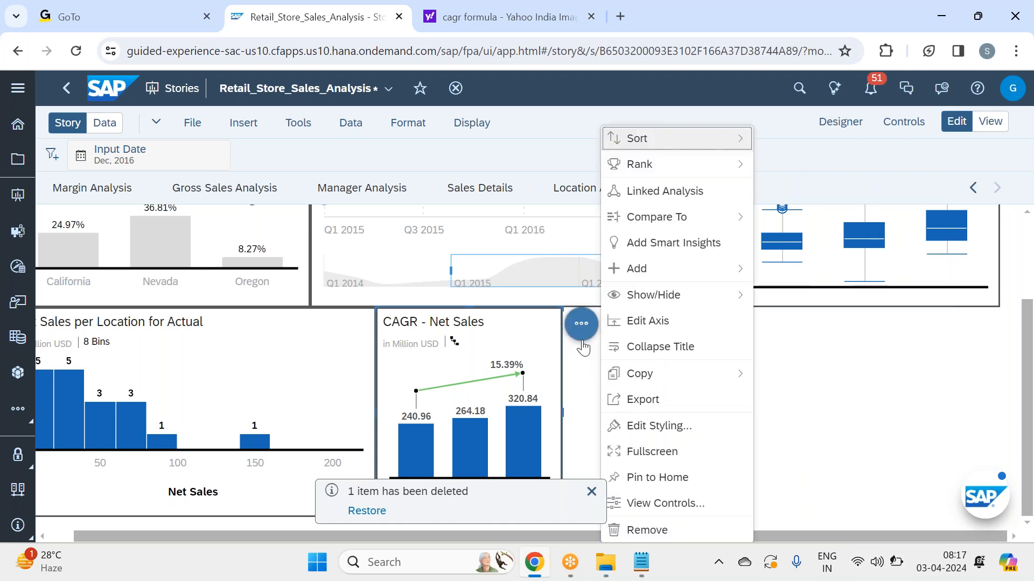
left_click(711, 375)
left_click(783, 399)
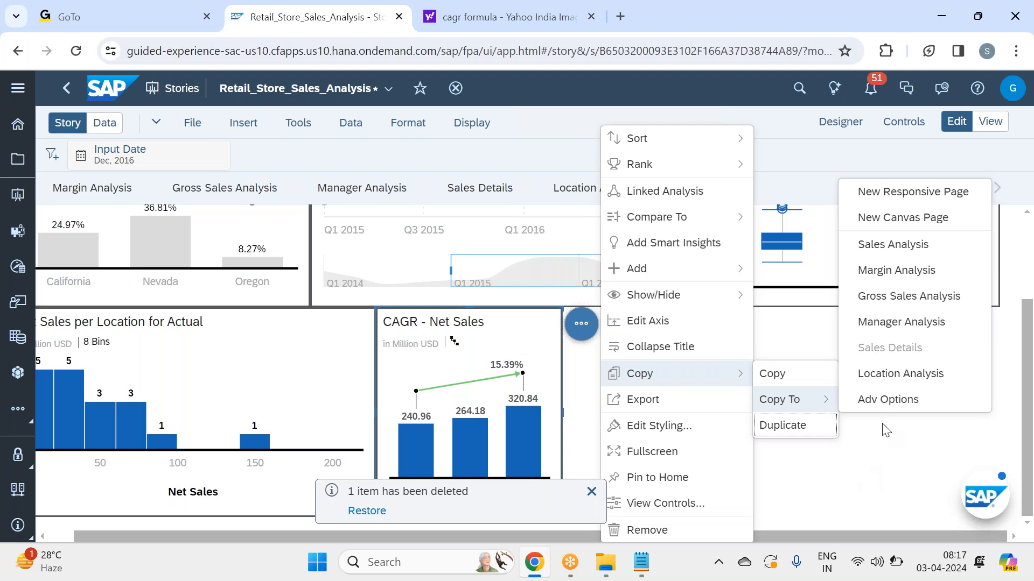
left_click(872, 400)
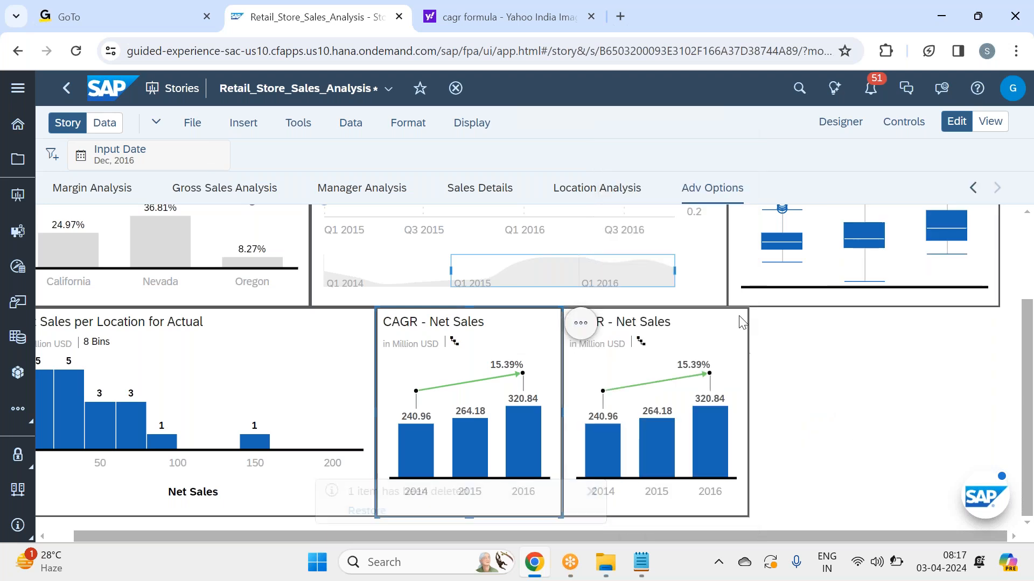
left_click(767, 323)
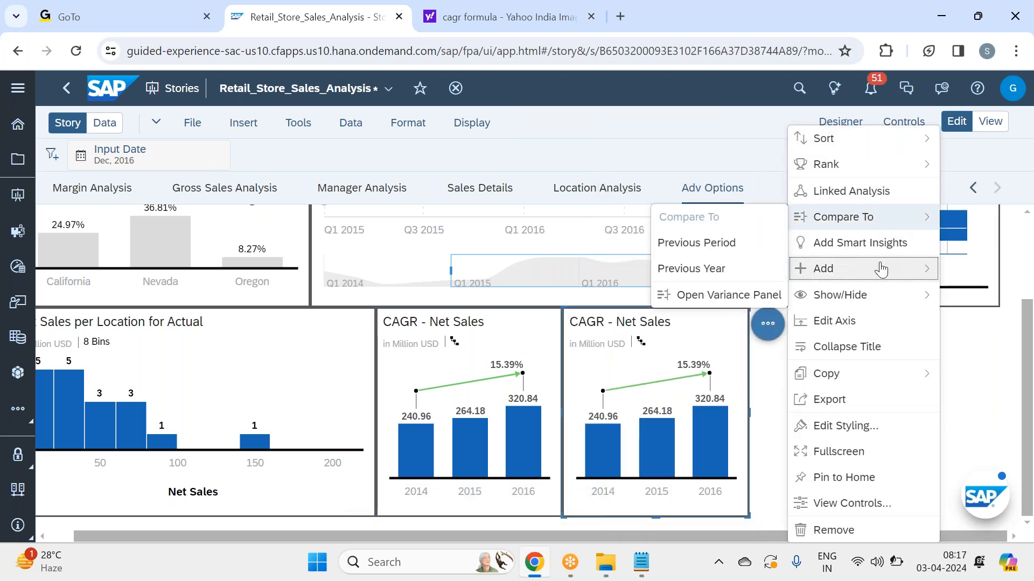
mouse_move(881, 269)
left_click(724, 319)
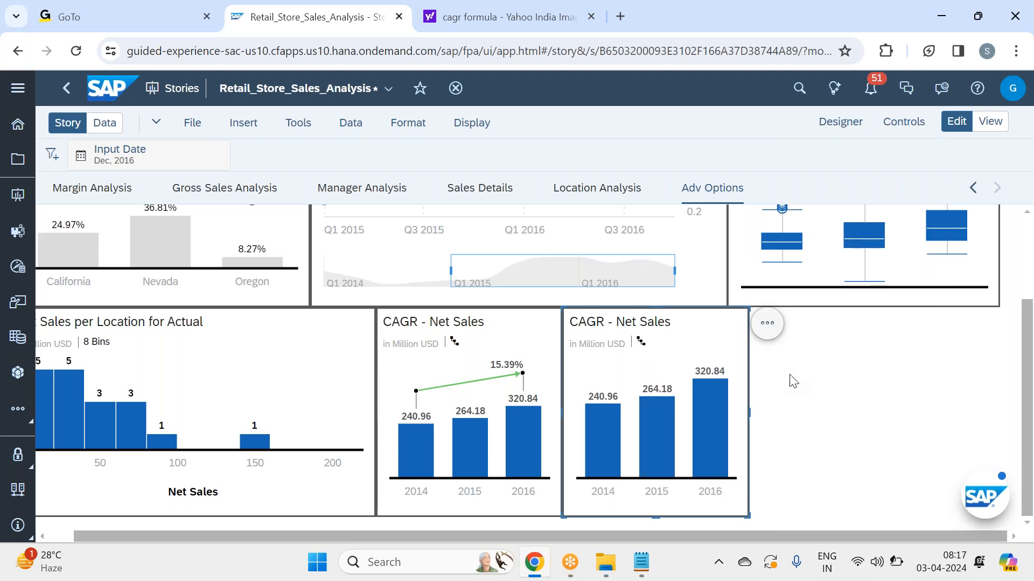
Replace "CAGR" in the copied chart's title so it reads "Error Bar - Net Sales".
double_click(673, 323)
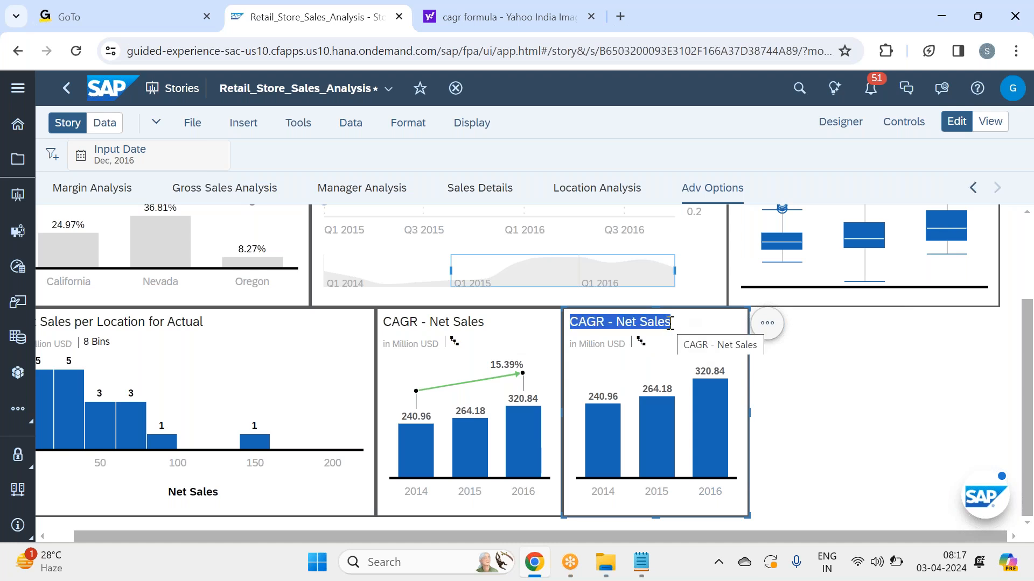
left_click(603, 324)
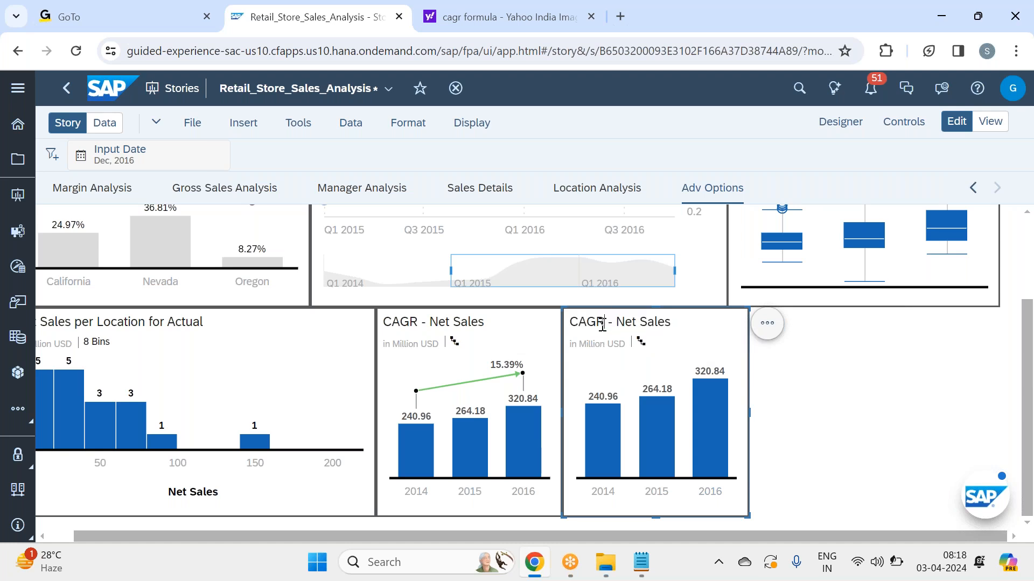
key("BackSpace")
key("BackSpace")
key("BackSpace")
key("BackSpace")
type("Err")
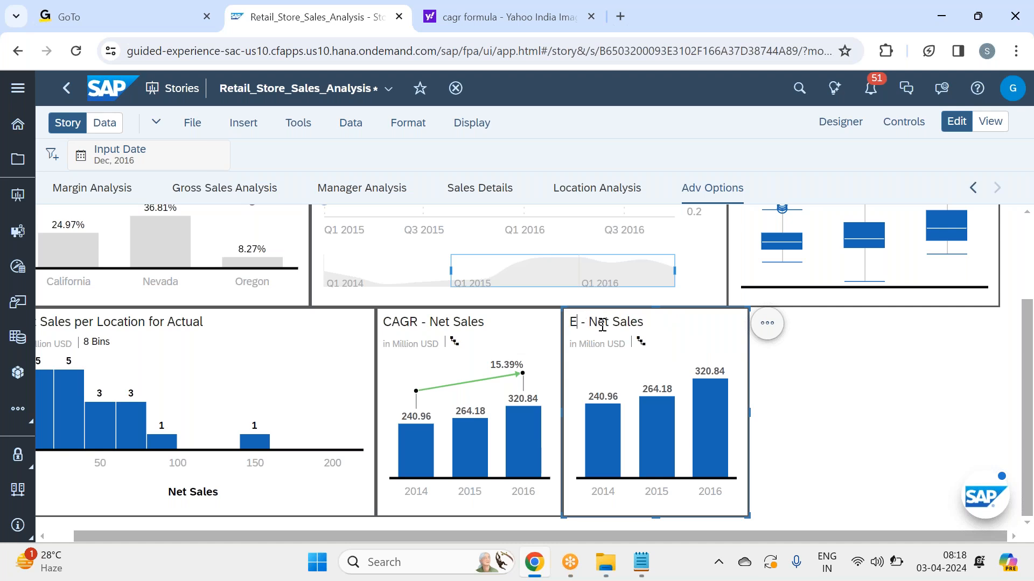
type("or Bar")
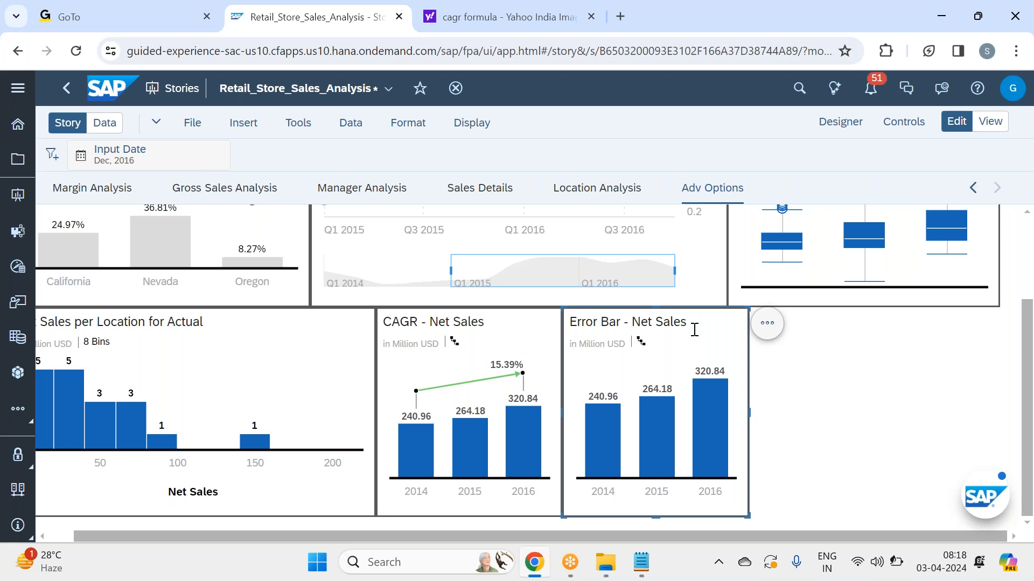
Save the story with the new Error Bar - Net Sales chart.
left_click(192, 123)
mouse_move(253, 176)
left_click(347, 170)
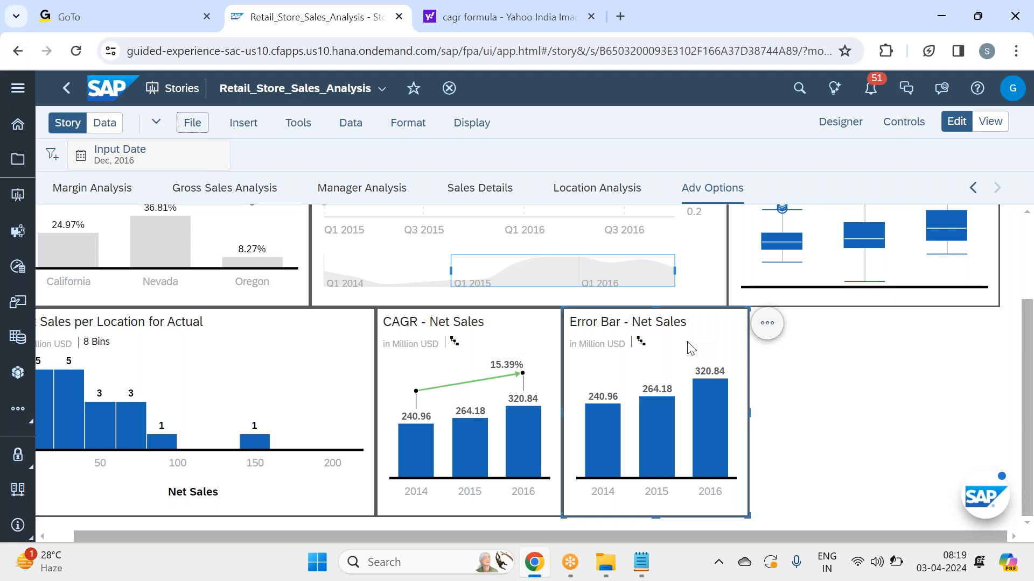
Add fixed error bars to the Error Bar - Net Sales chart with 10% lower and 10% upper error values.
left_click(769, 325)
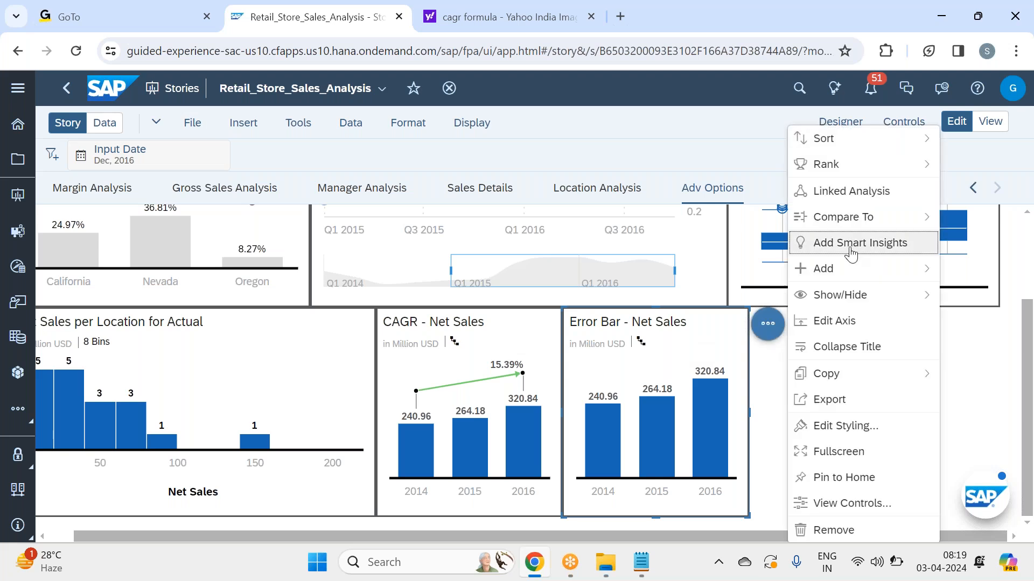
mouse_move(861, 268)
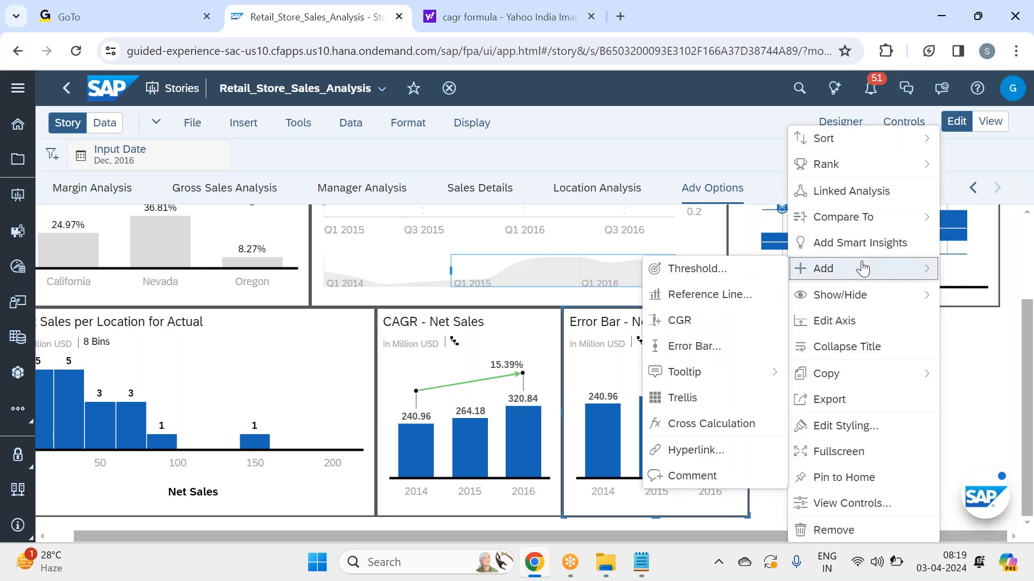
left_click(675, 348)
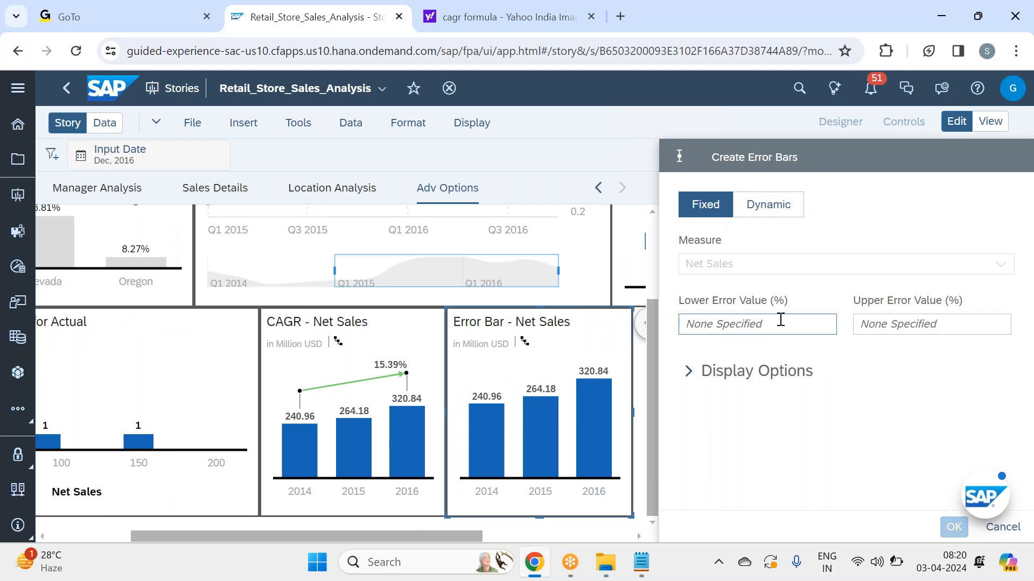
mouse_move(591, 403)
type("10")
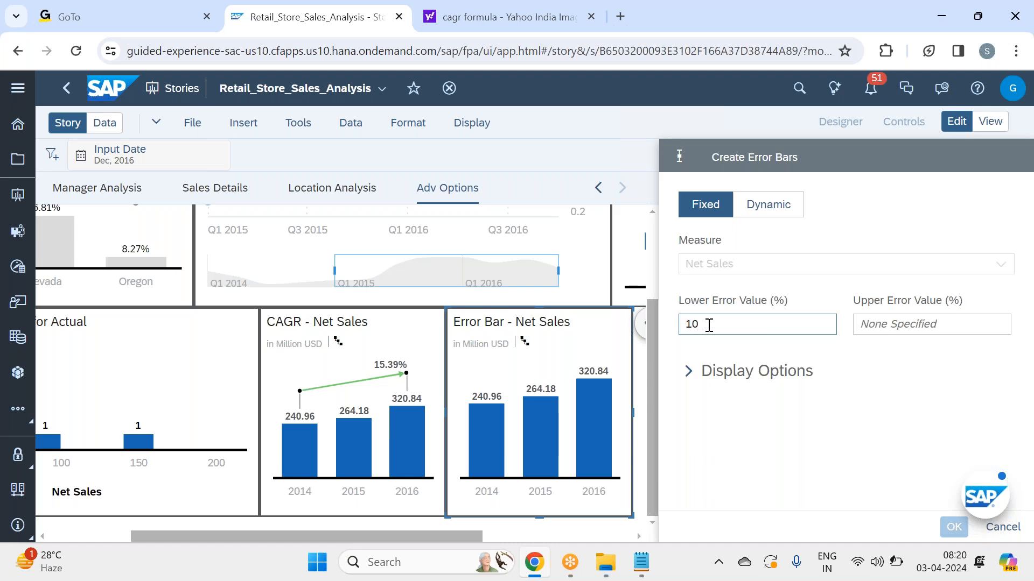
left_click(921, 325)
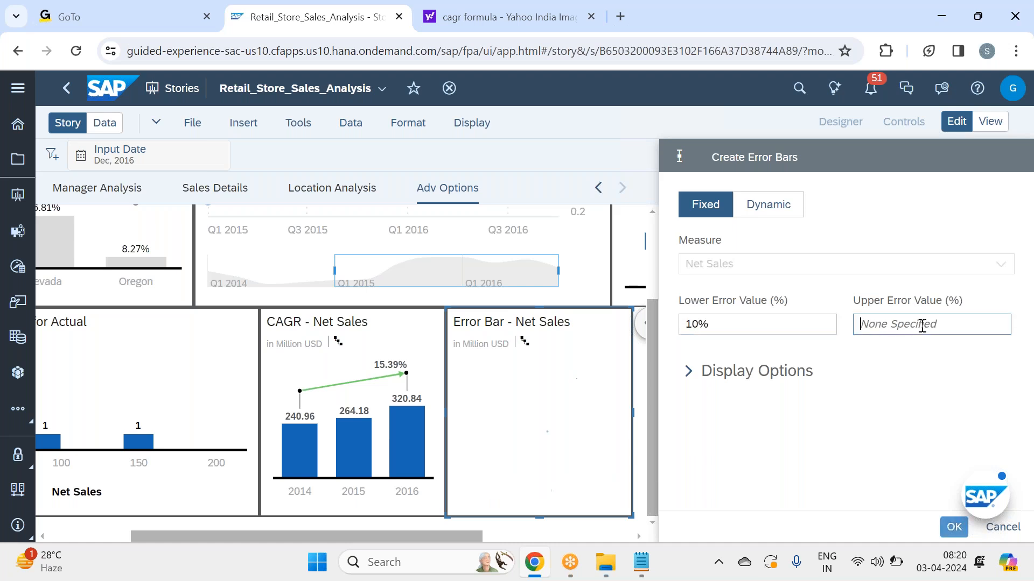
type("10")
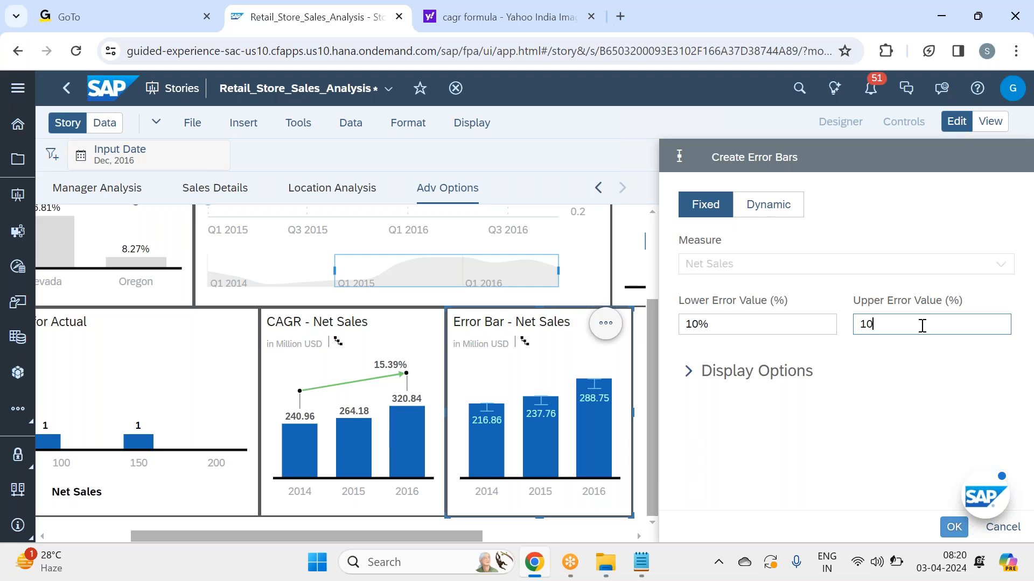
left_click(913, 377)
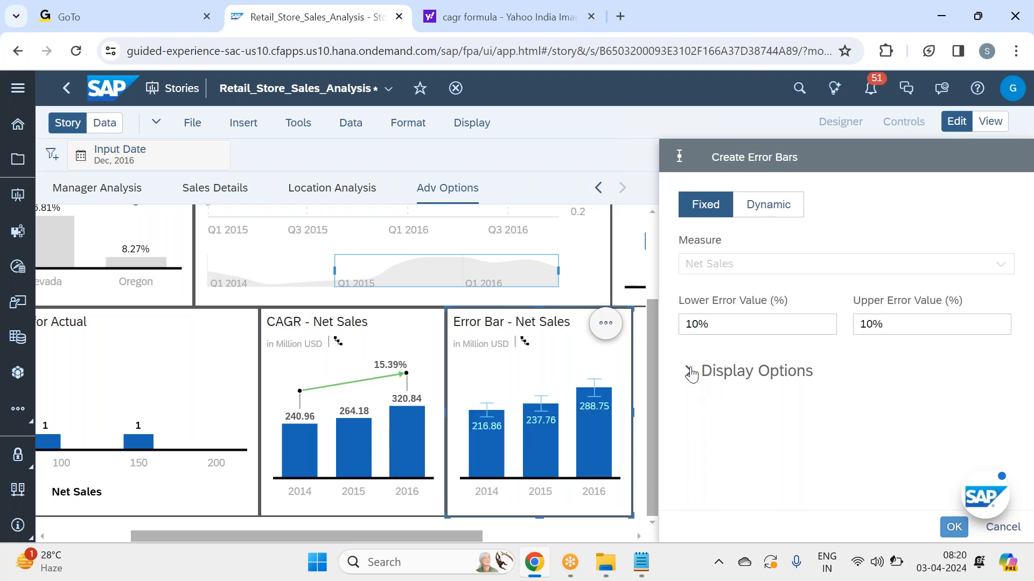
Turn on data labels in the error bars' display options and color the error bars red.
left_click(689, 372)
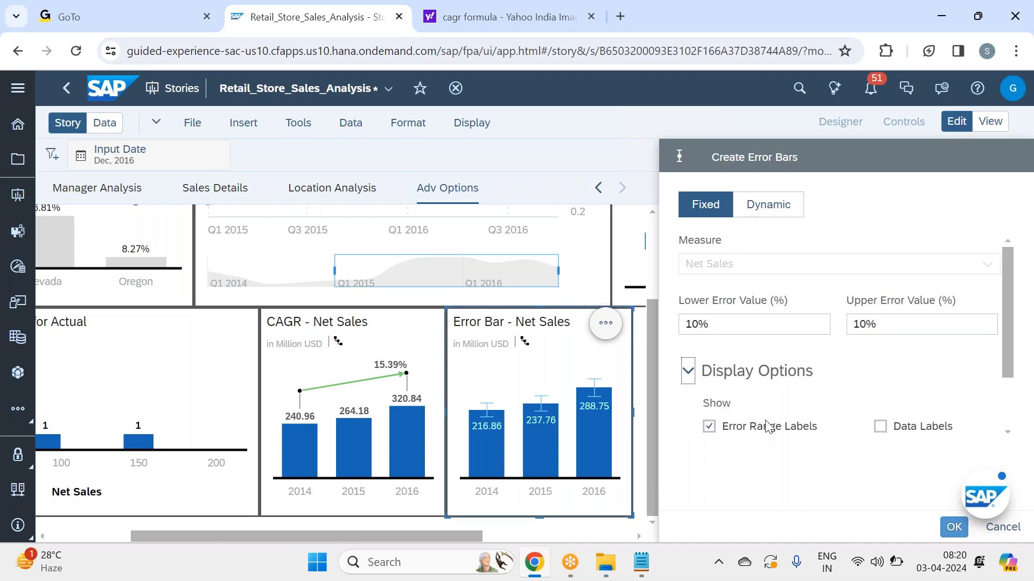
scroll(924, 409, "down", 2)
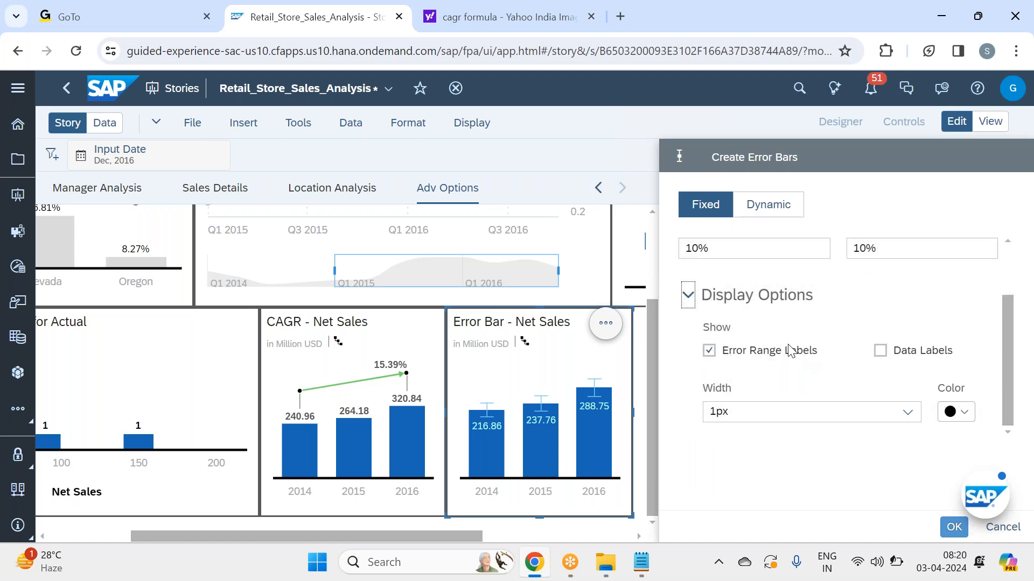
left_click(881, 351)
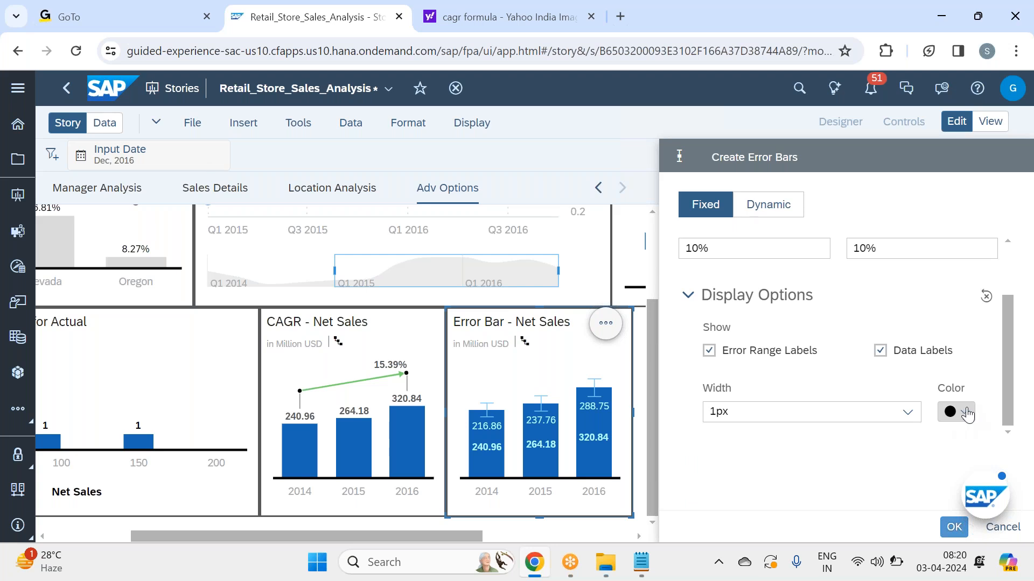
left_click(963, 412)
left_click(1003, 168)
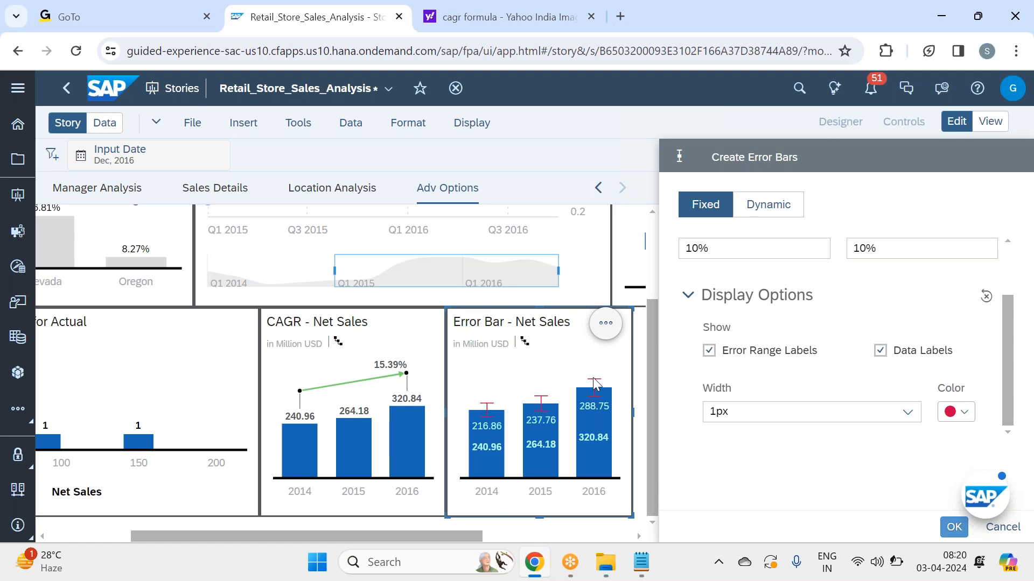
Set the fixed error bars' width to 2px and apply them to the Error Bar - Net Sales chart.
scroll(898, 305, "up", 2)
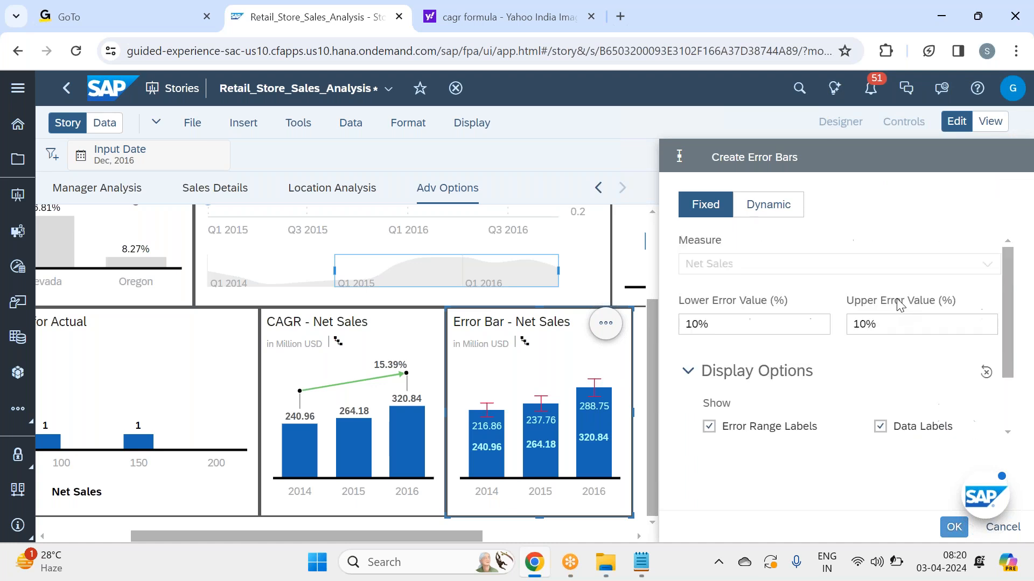
scroll(898, 305, "down", 2)
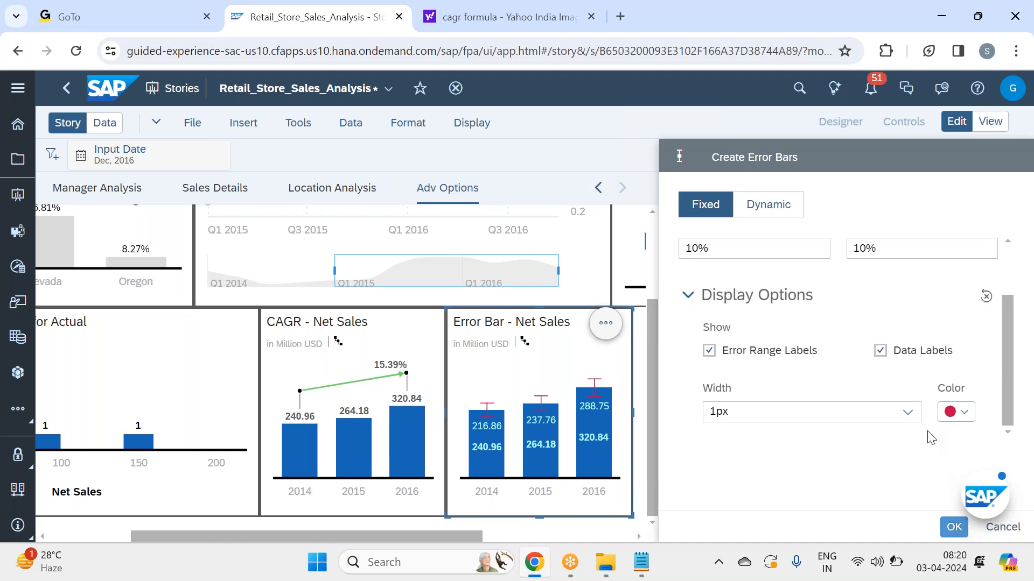
left_click(908, 412)
left_click(844, 312)
left_click(956, 529)
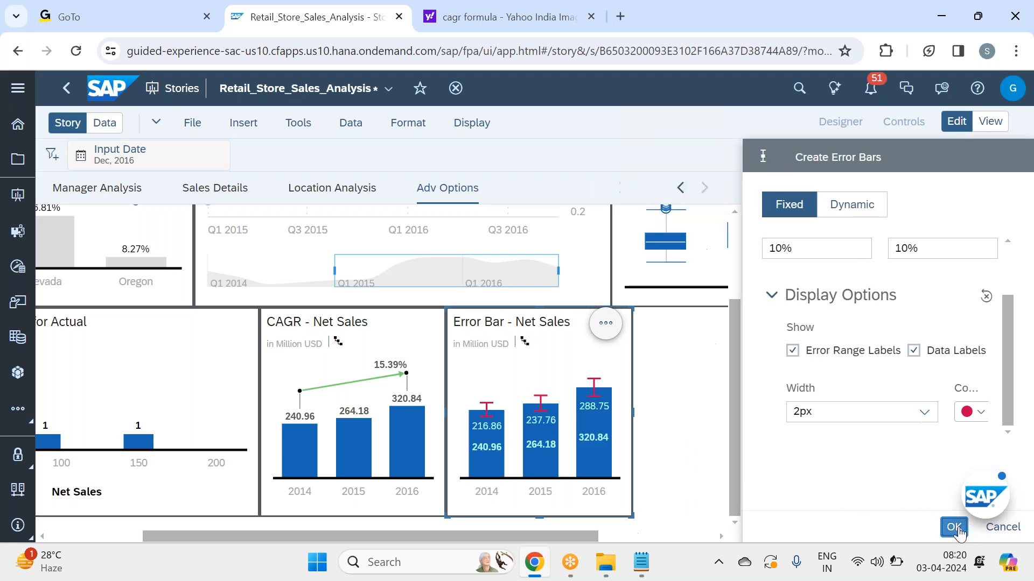
Copy the Error Bar - Net Sales chart to the Adv Options page.
mouse_move(717, 428)
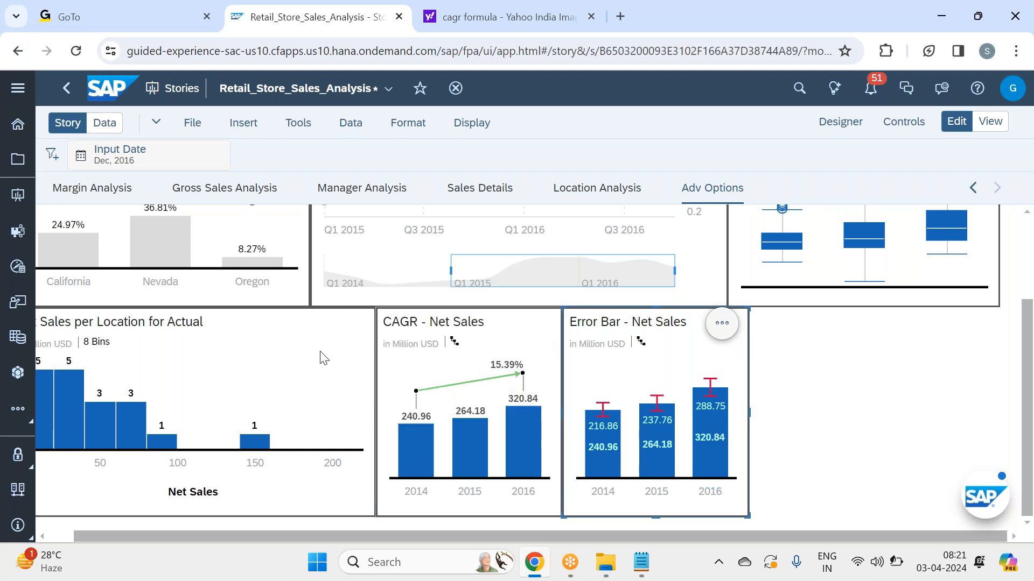
left_click(723, 325)
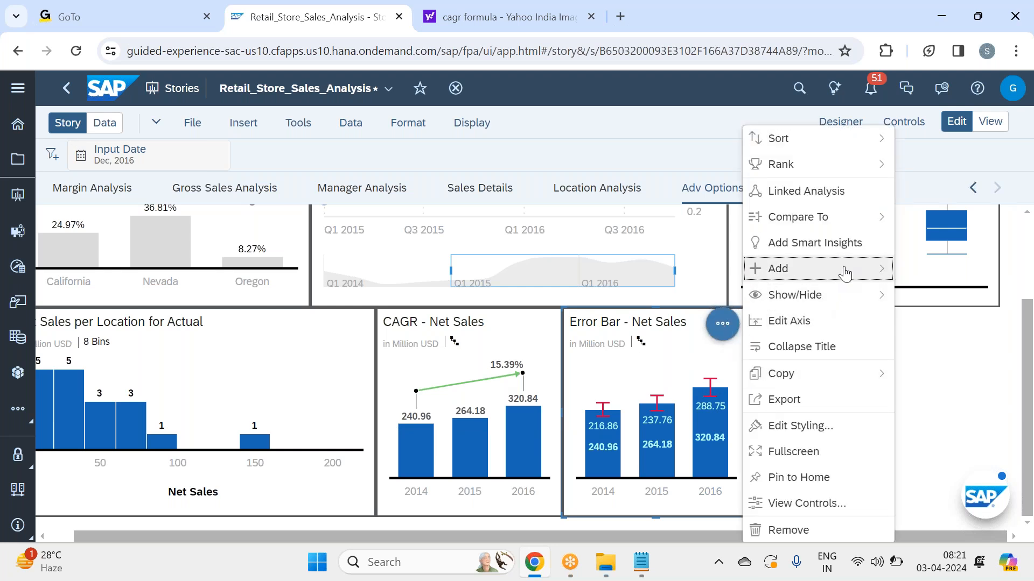
mouse_move(849, 376)
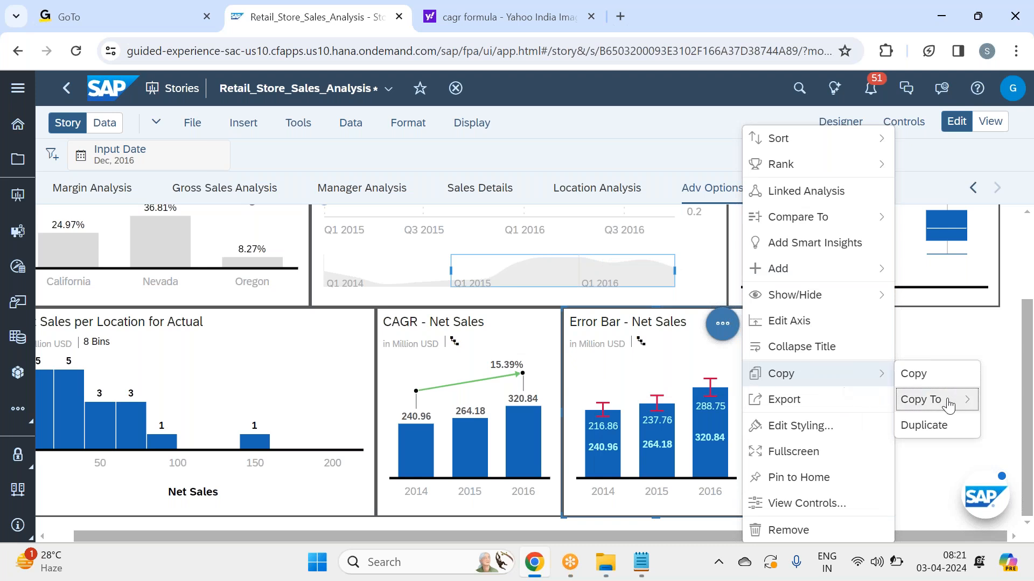
mouse_move(949, 406)
left_click(838, 396)
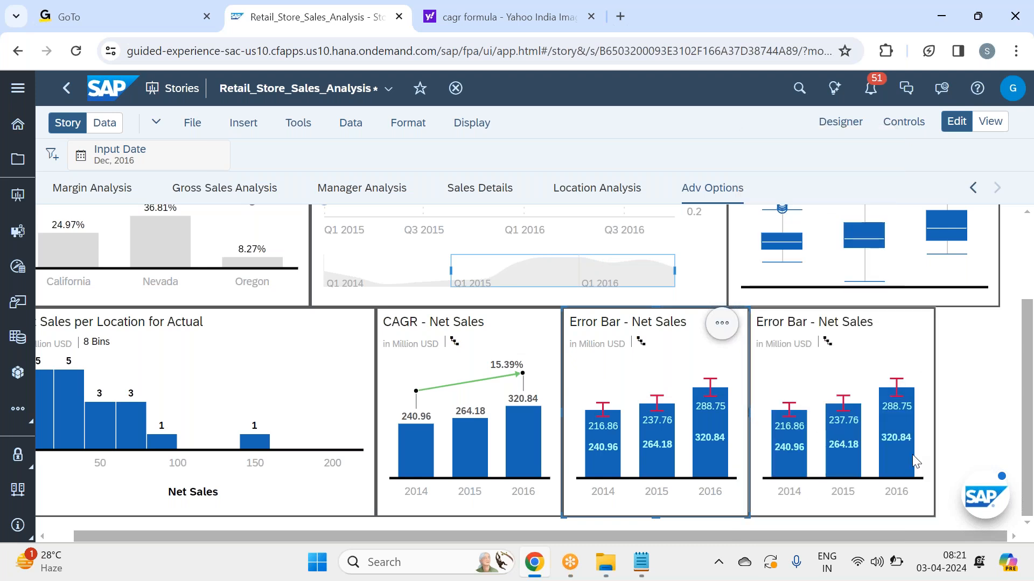
Remove the fixed Net Sales error bar from the copied Error Bar - Net Sales chart.
left_click(902, 334)
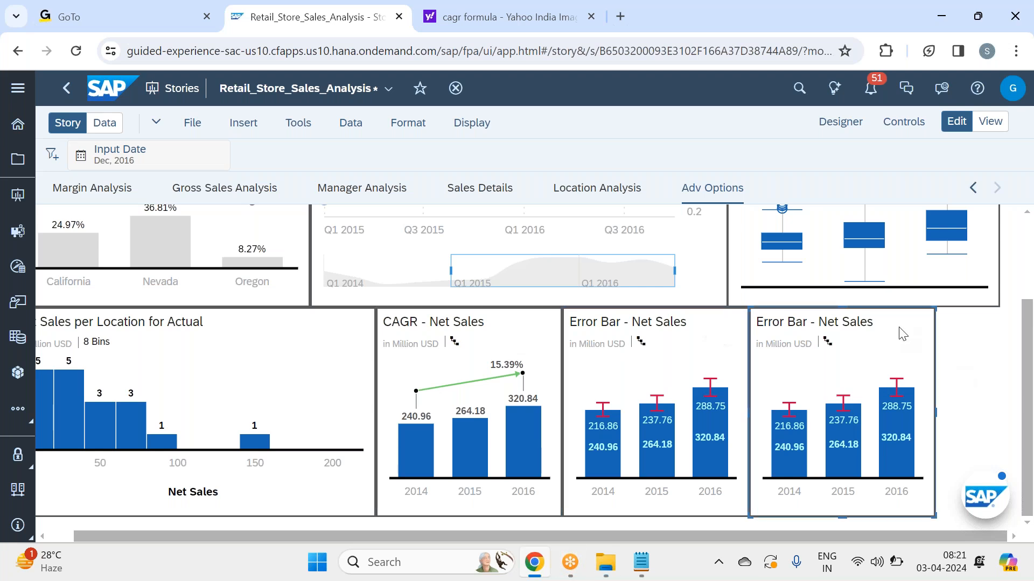
left_click(850, 125)
scroll(979, 317, "down", 10)
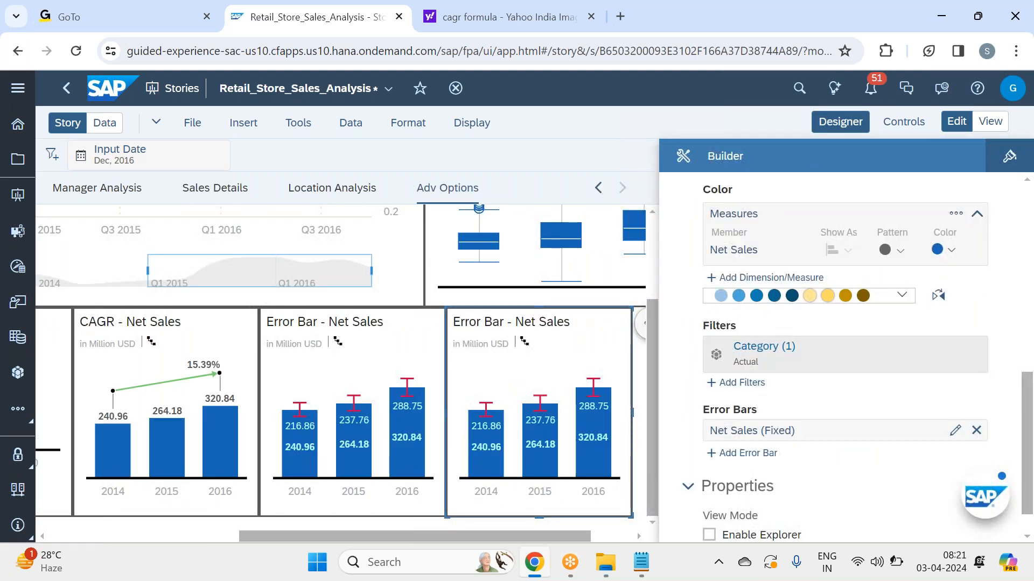
left_click(976, 430)
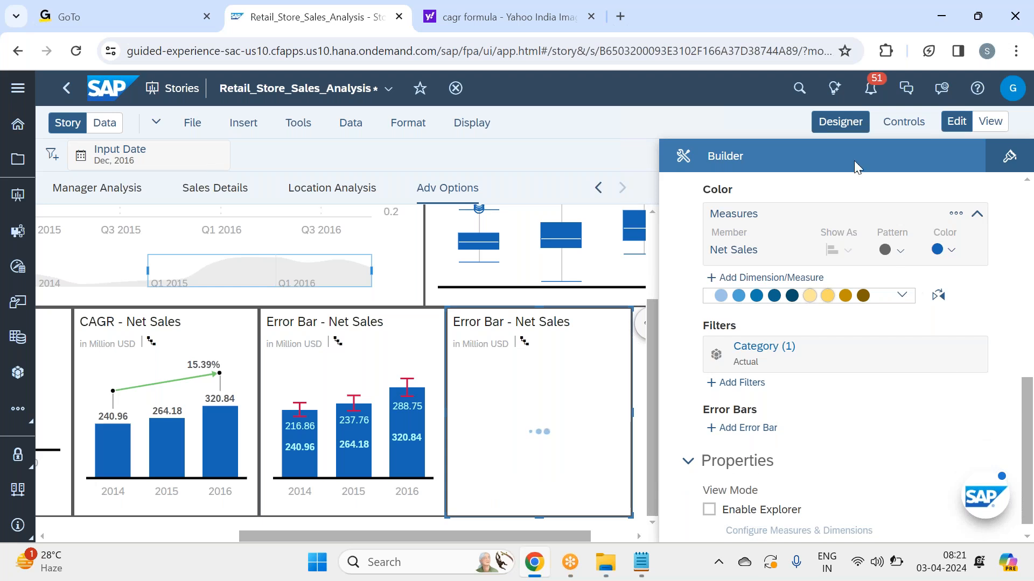
left_click(834, 124)
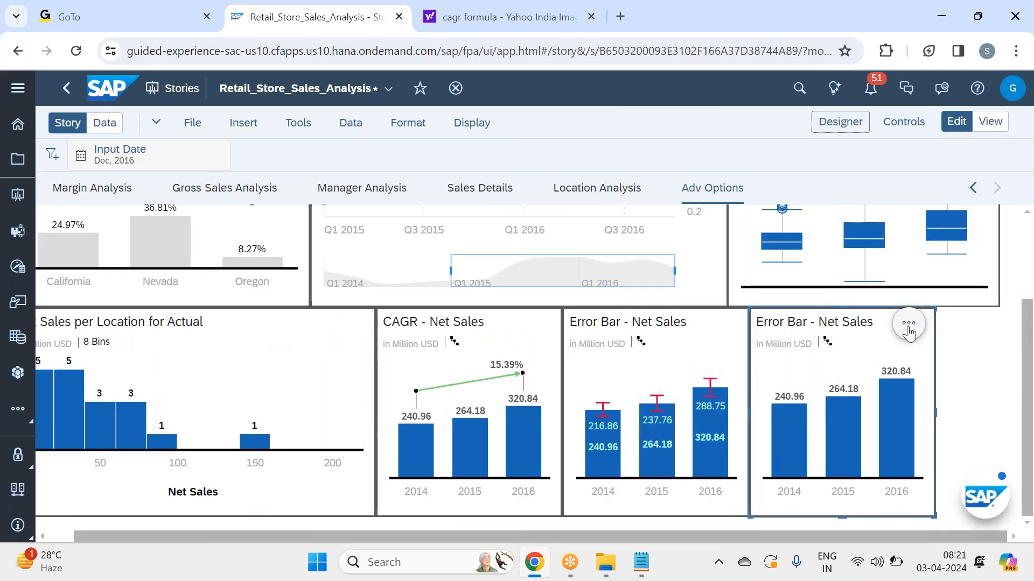
Start dynamic error bars on the copied Error Bar - Net Sales chart with Gross Sales as the upper error value.
left_click(909, 323)
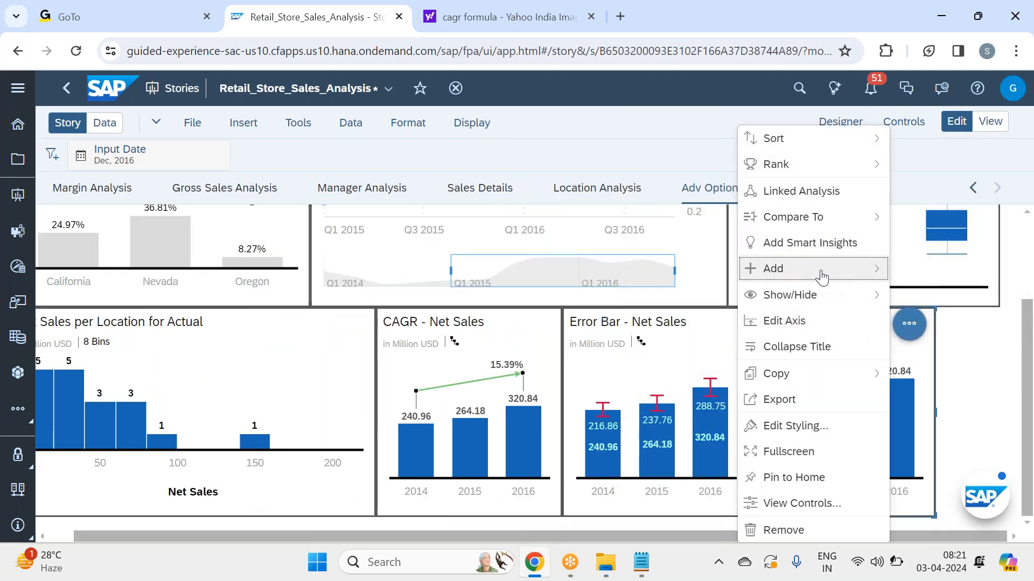
mouse_move(824, 272)
left_click(660, 354)
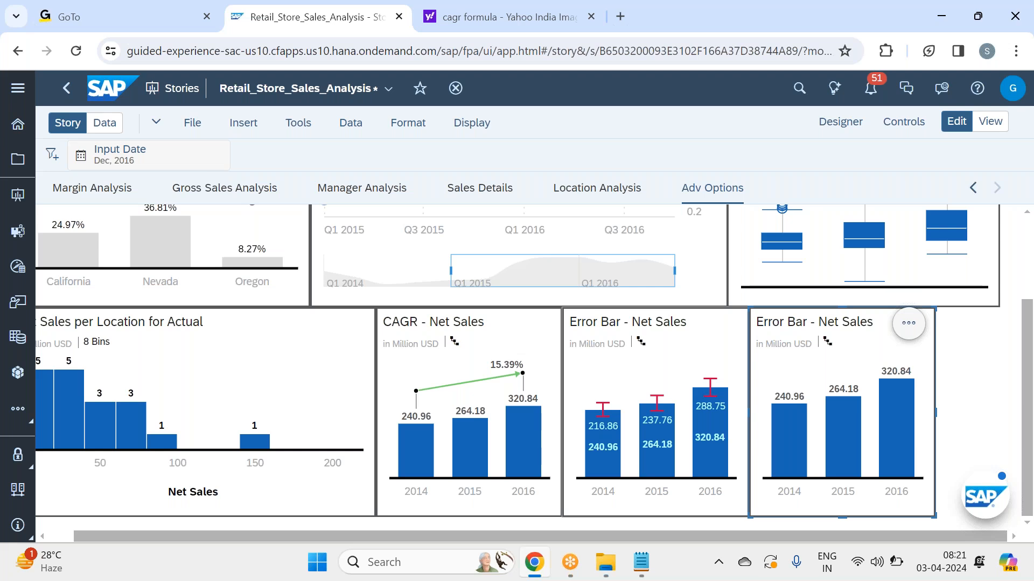
left_click(769, 205)
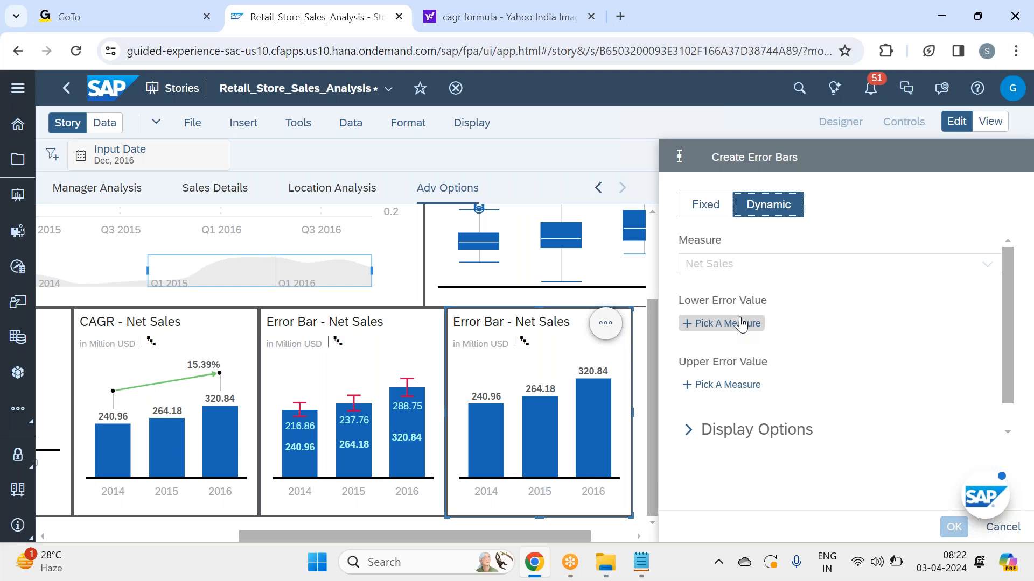
left_click(743, 387)
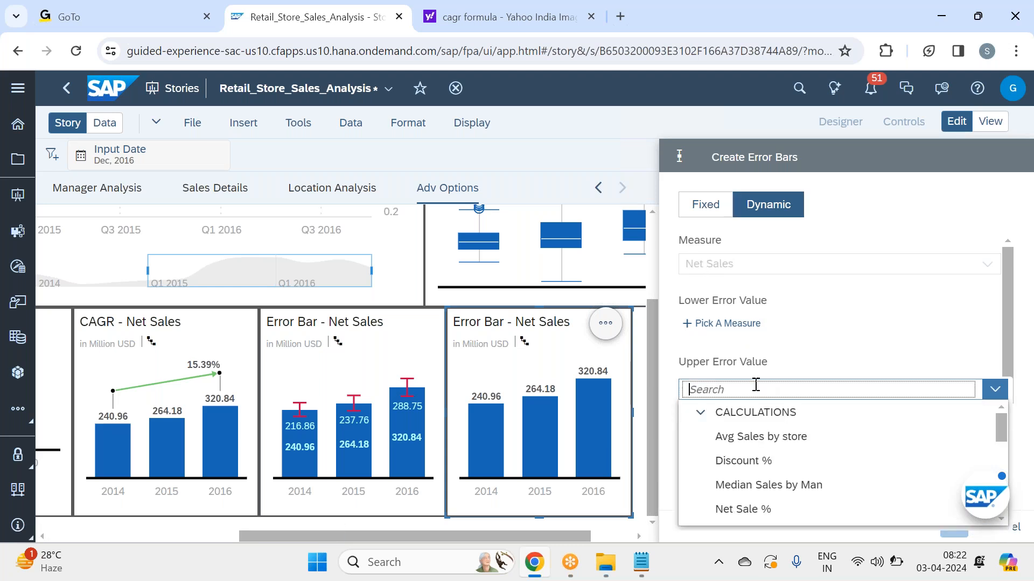
type("gro")
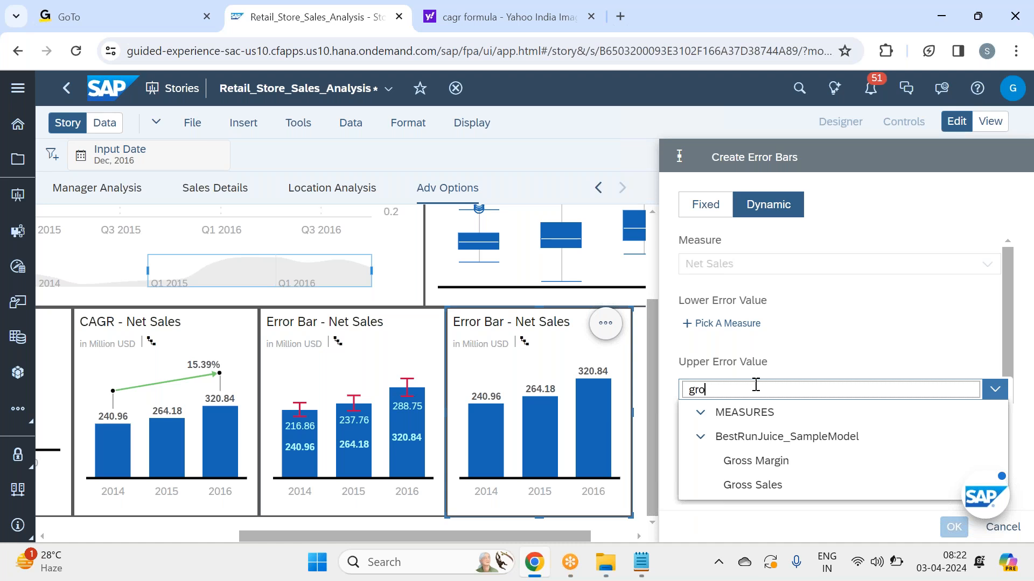
left_click(760, 486)
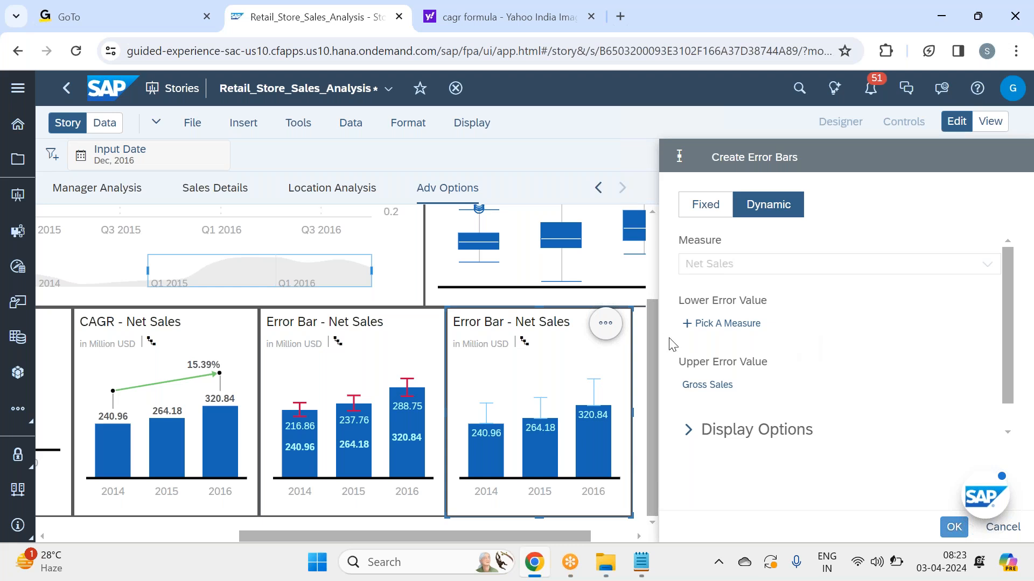
Pick the Discount measure as the lower error value of the dynamic error bars.
left_click(740, 328)
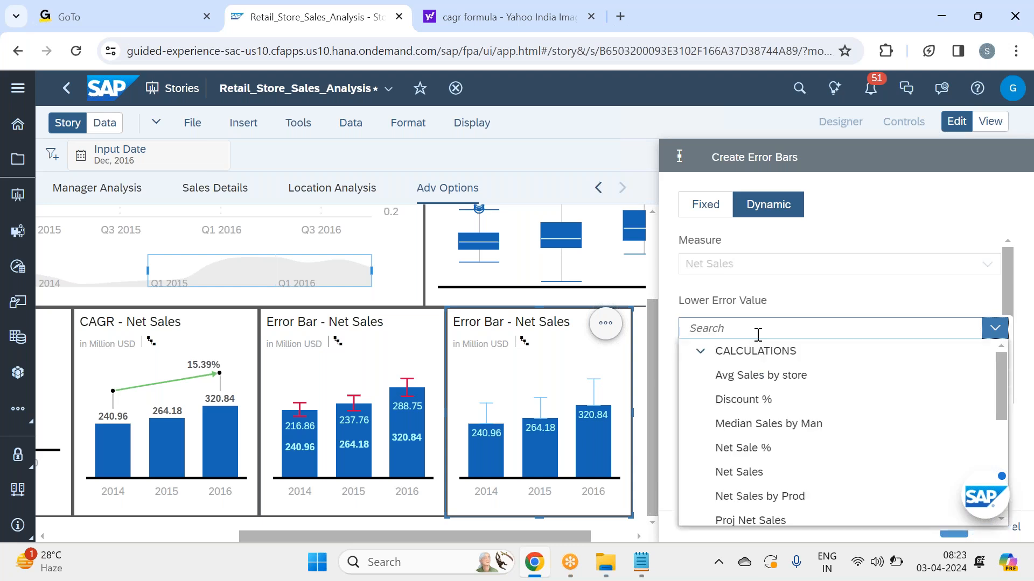
scroll(758, 484, "down", 3)
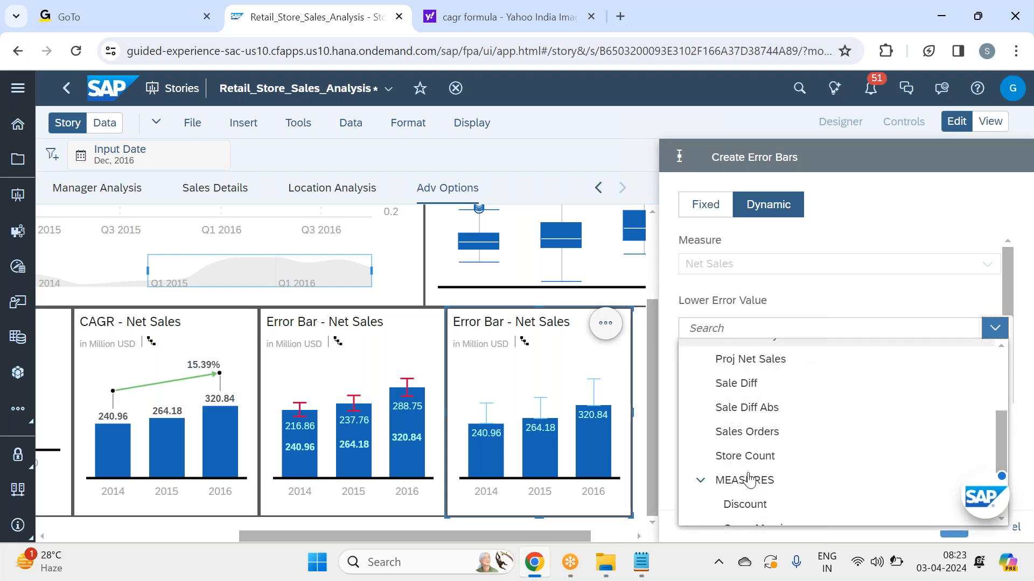
left_click(758, 506)
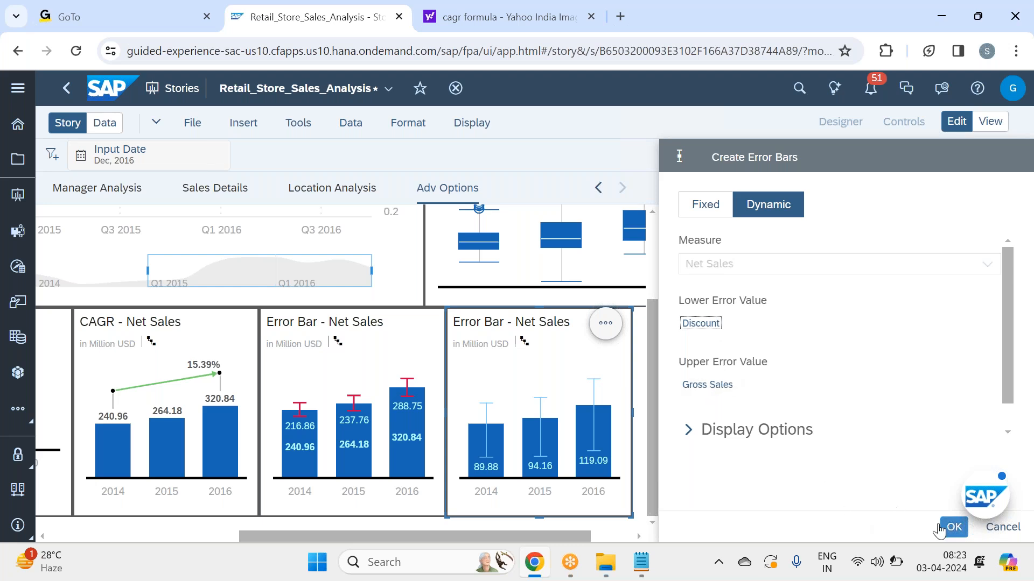
Set the dynamic error bars' color to red and width to 2px in their display options, and create them.
left_click(753, 433)
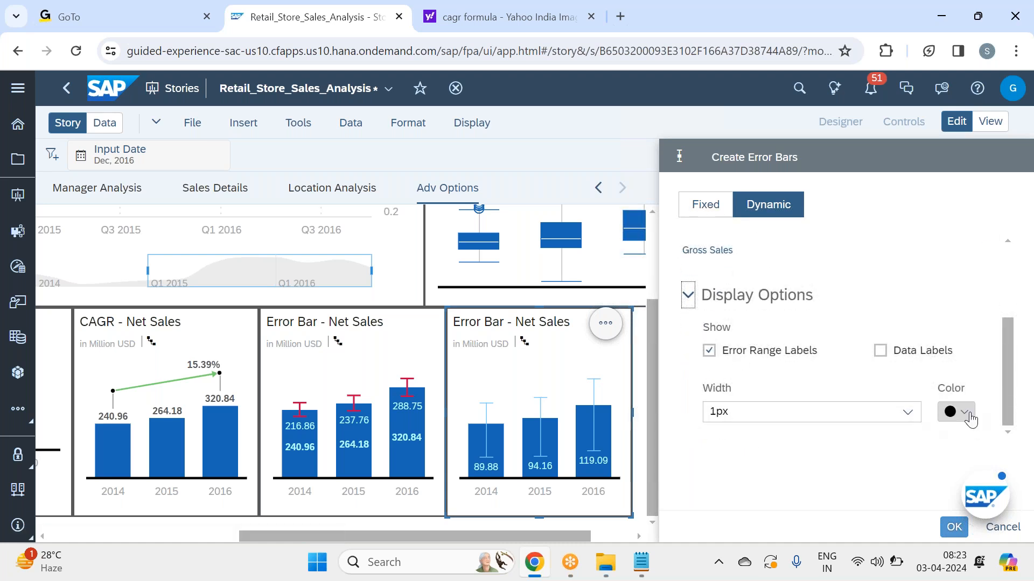
left_click(971, 419)
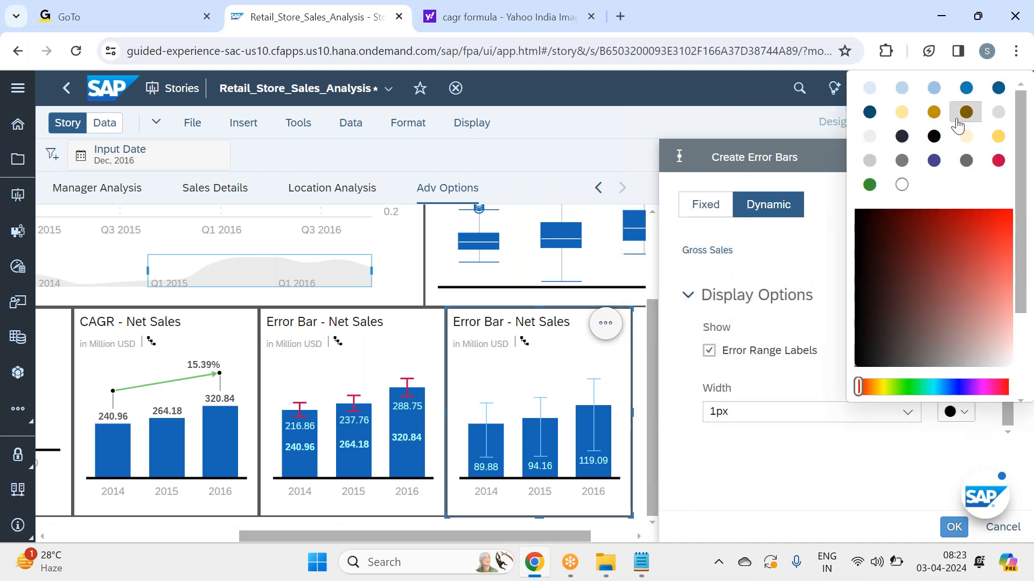
left_click(995, 162)
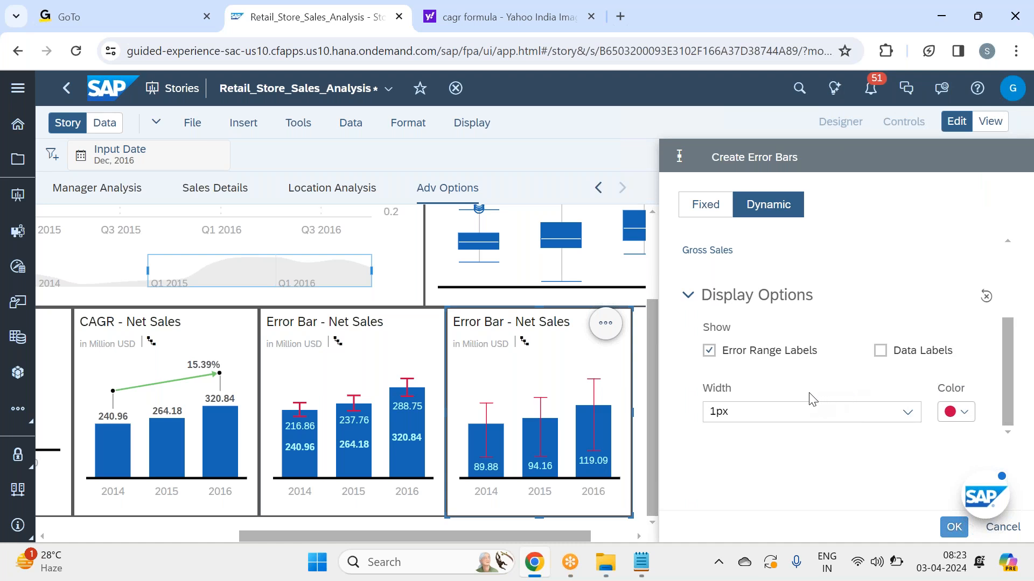
left_click(888, 420)
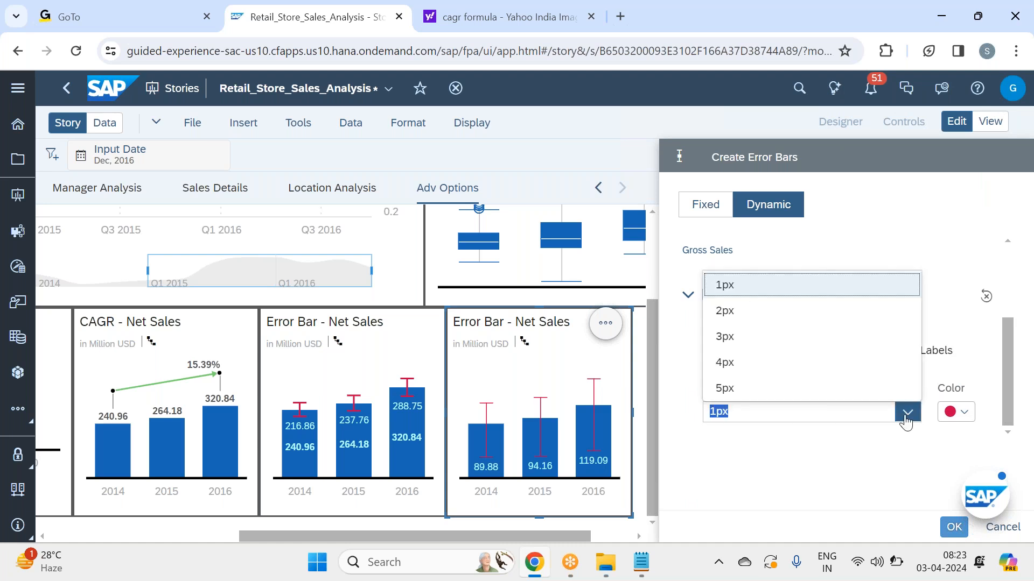
left_click(755, 309)
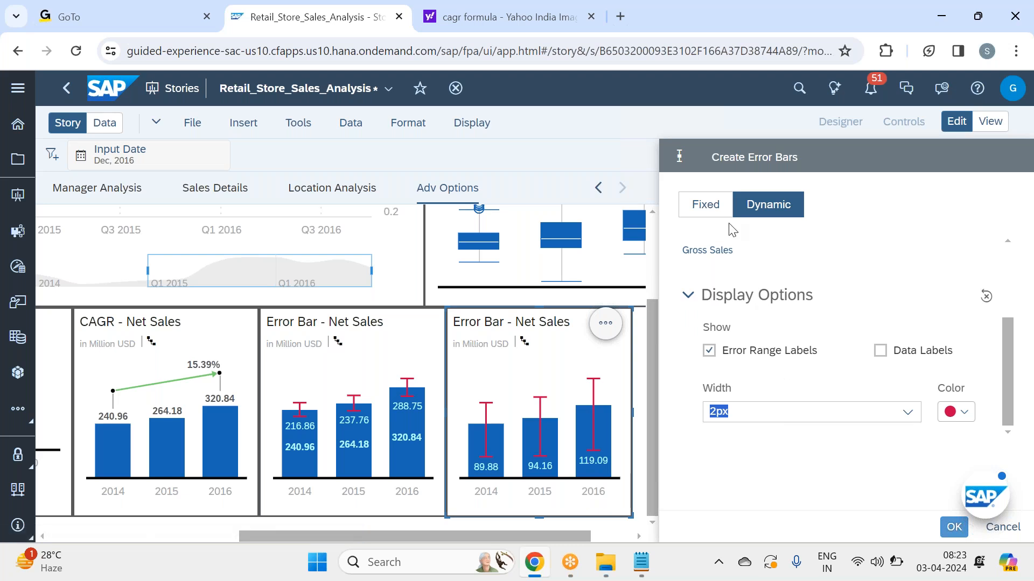
left_click(955, 528)
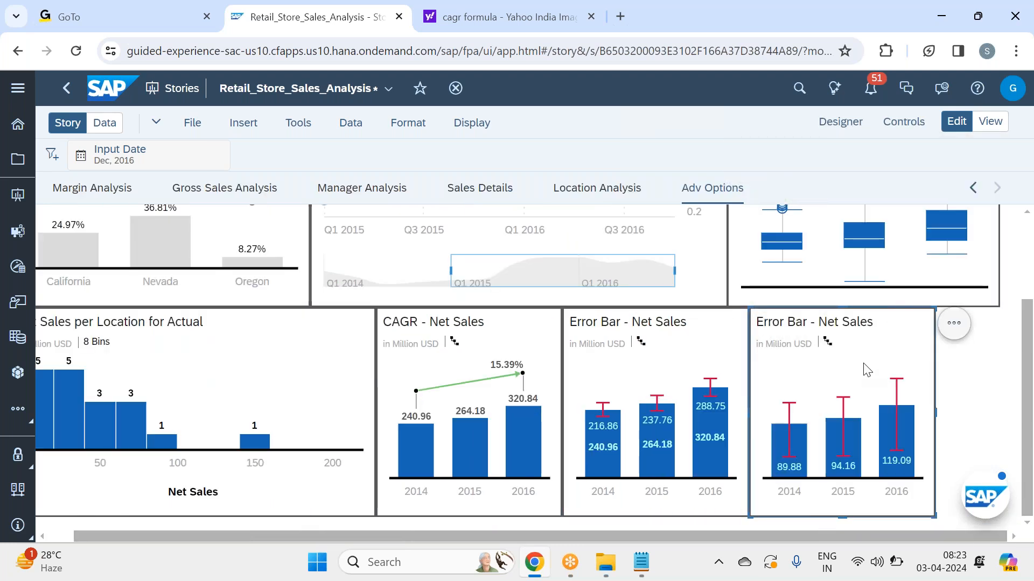
Set the font color of all text in the dynamic Error Bar - Net Sales chart to dark grey, and change it to very pale blue.
left_click(862, 123)
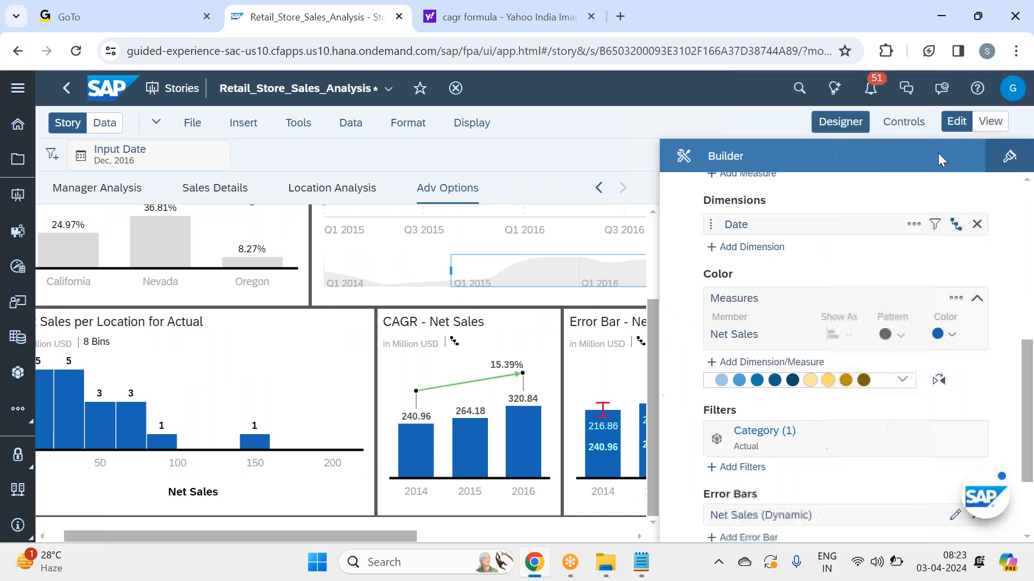
left_click(1008, 155)
scroll(945, 347, "down", 5)
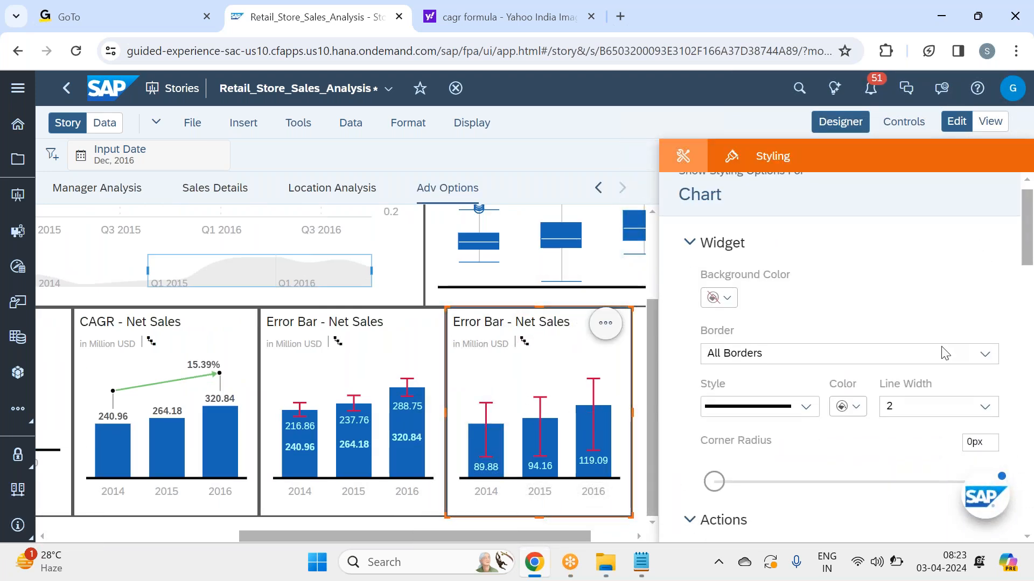
scroll(845, 355, "down", 10)
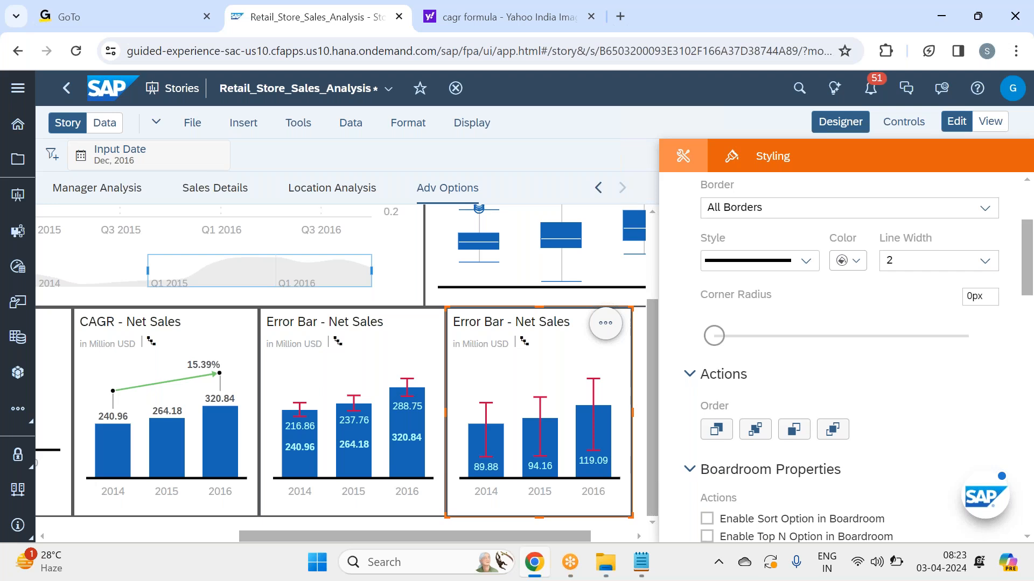
scroll(845, 356, "down", 1)
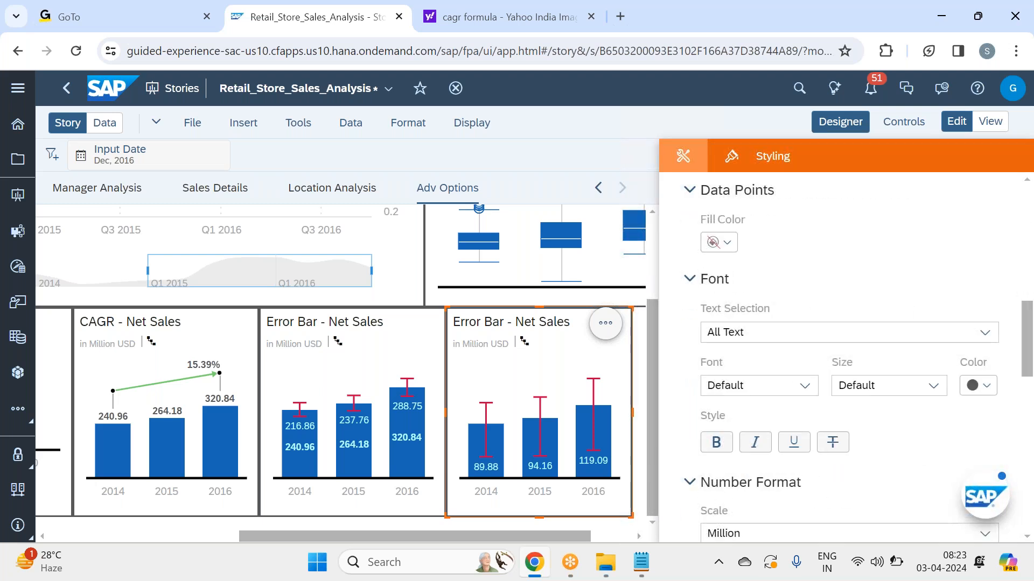
left_click(977, 385)
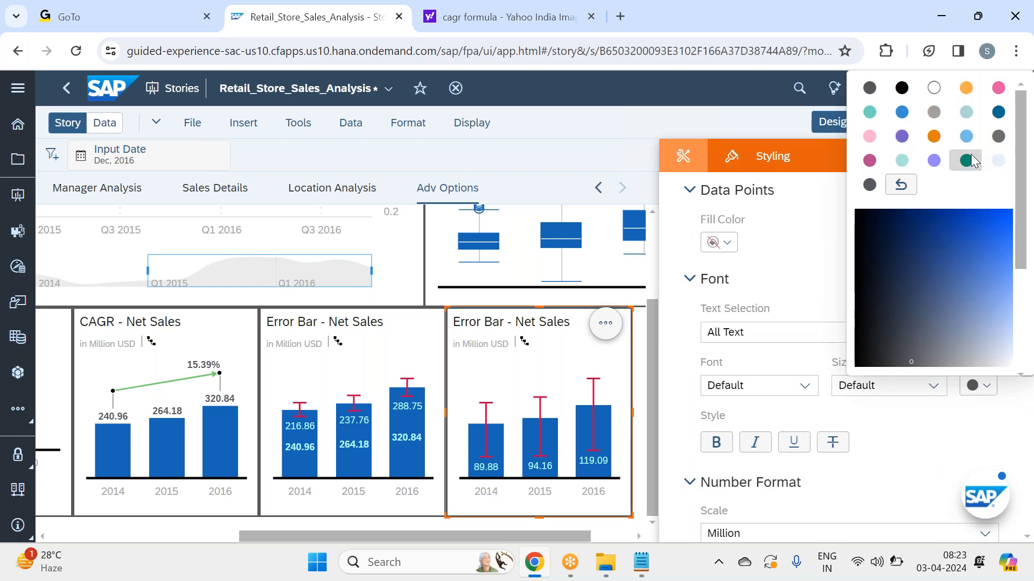
left_click(870, 185)
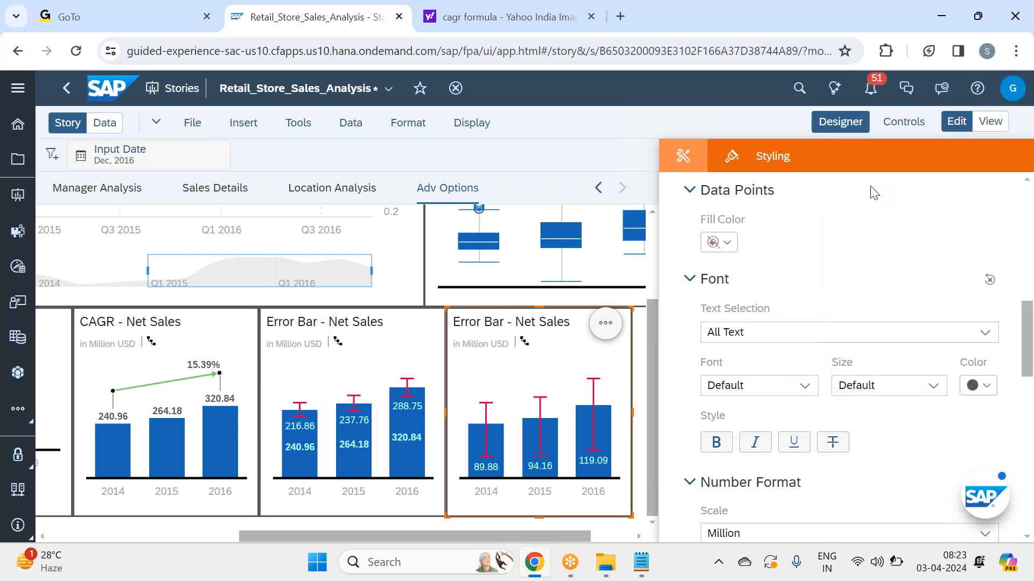
left_click(985, 389)
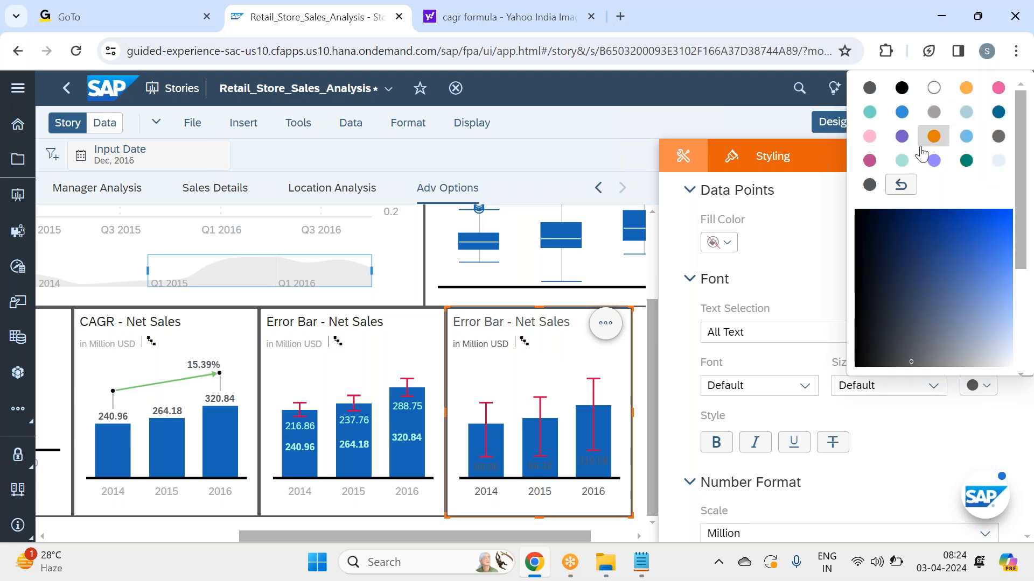
left_click(996, 161)
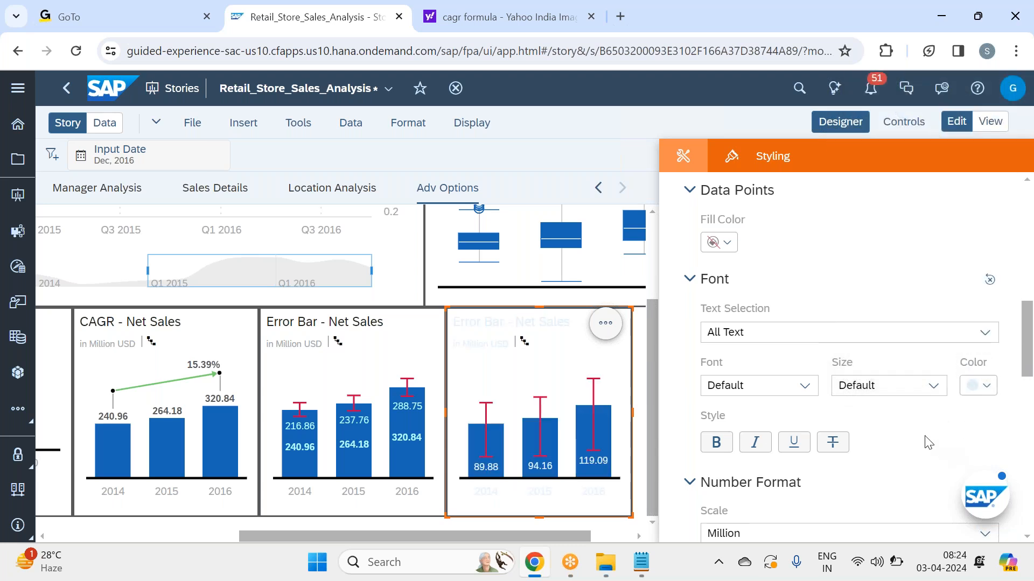
left_click(826, 134)
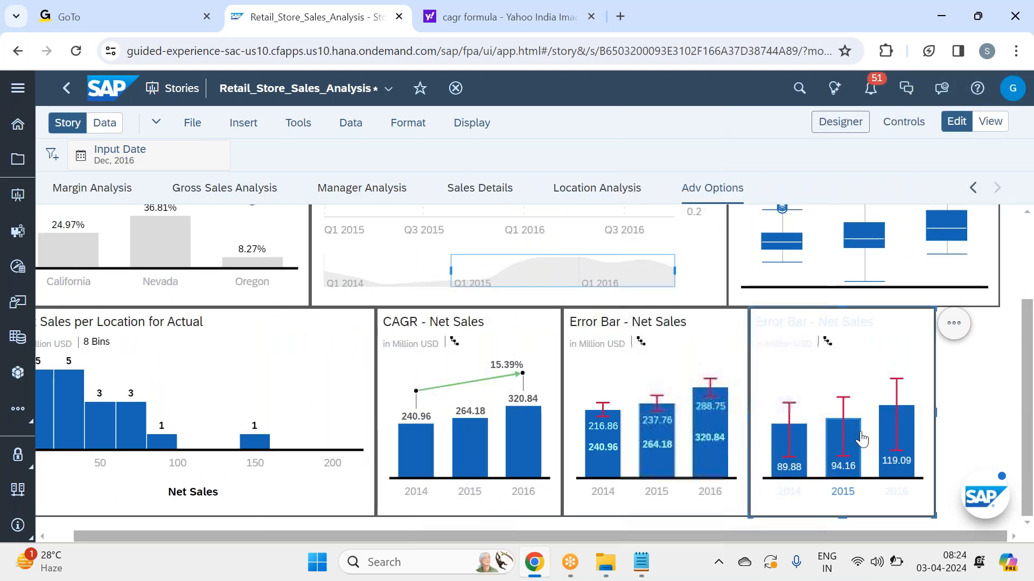
Save the Retail_Store_Sales_Analysis story and return to the Business Intelligence folder.
mouse_move(851, 439)
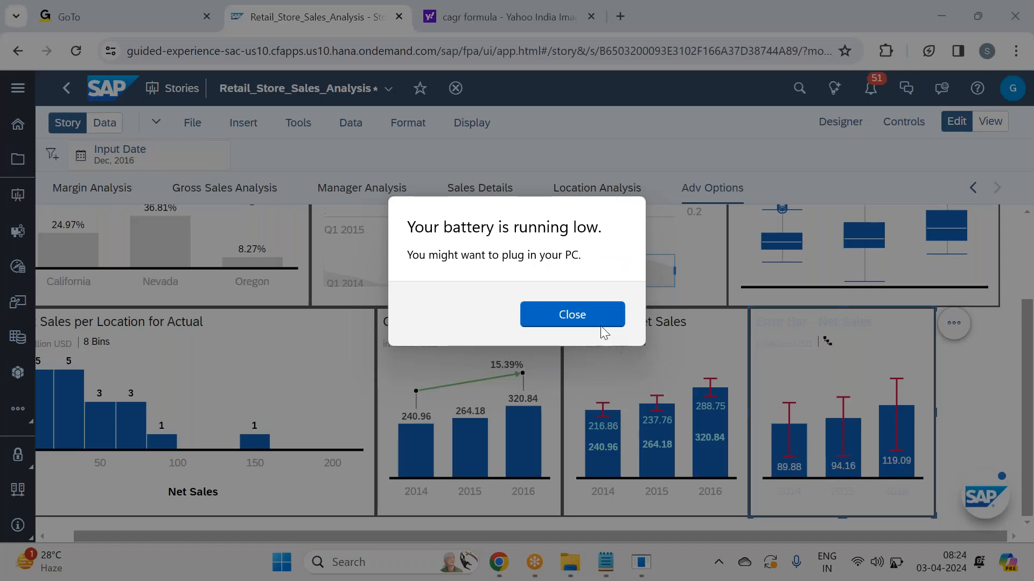
left_click(600, 325)
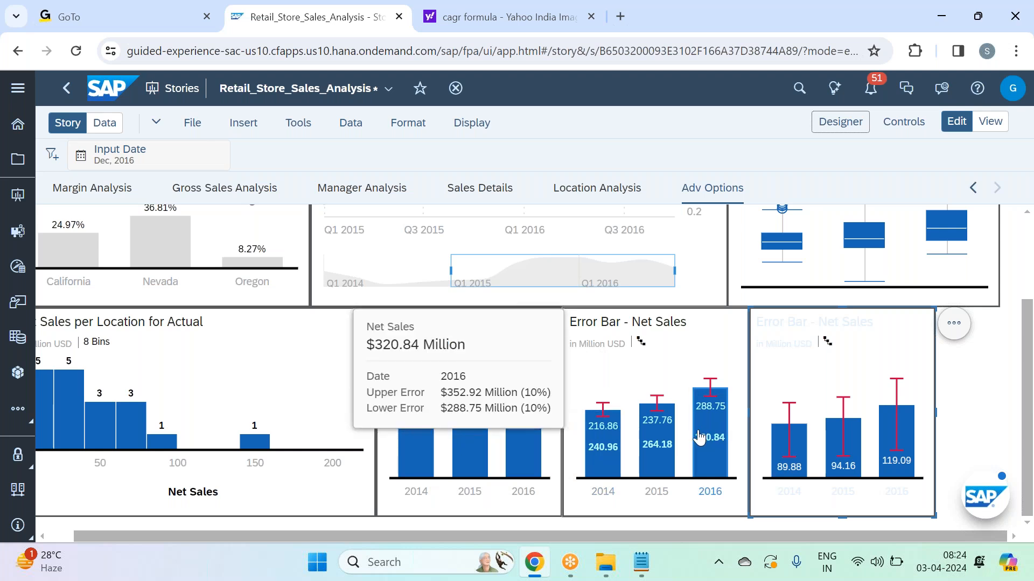
mouse_move(714, 440)
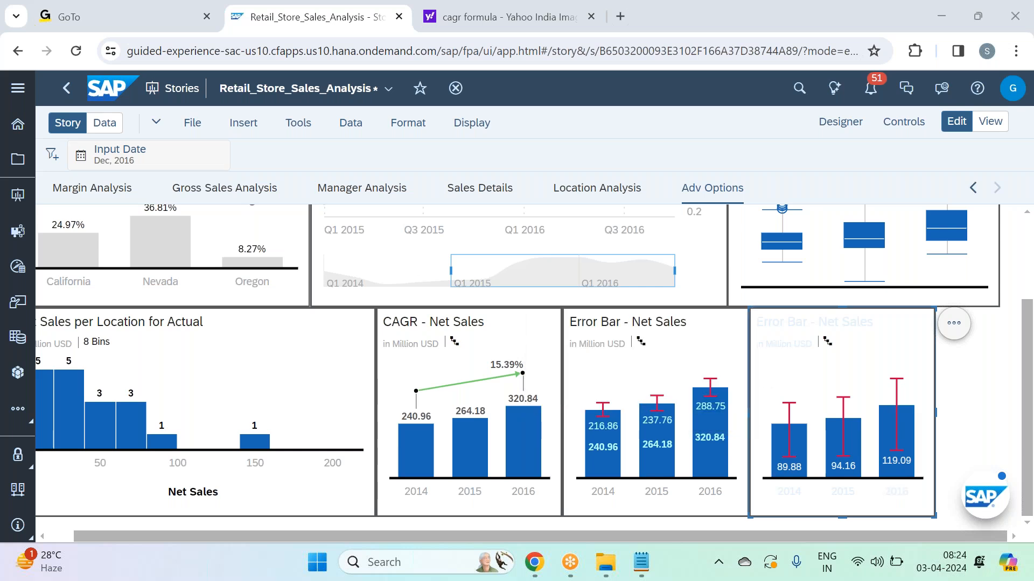
left_click(193, 124)
mouse_move(250, 177)
left_click(399, 171)
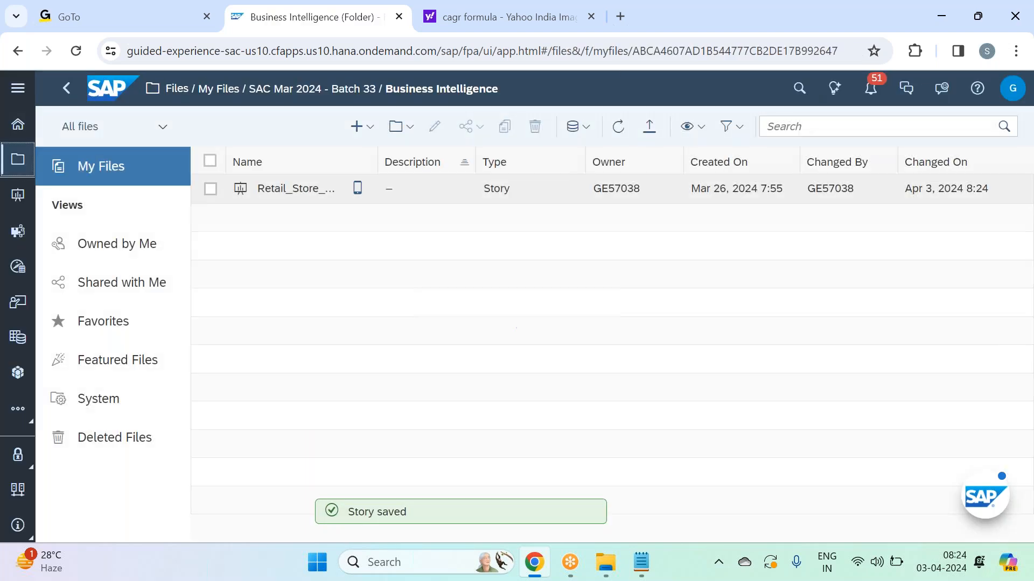
Open the Datasets folder inside Smart Predict of SAC Feb 2024 - Batch 32, widening the file list's Name column on the way.
left_click(213, 97)
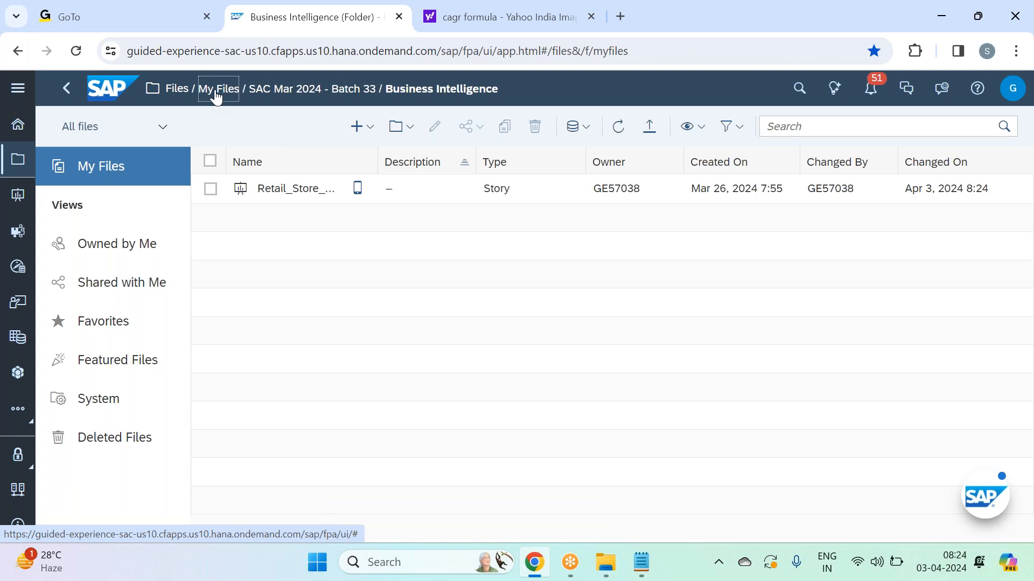
left_click(295, 277)
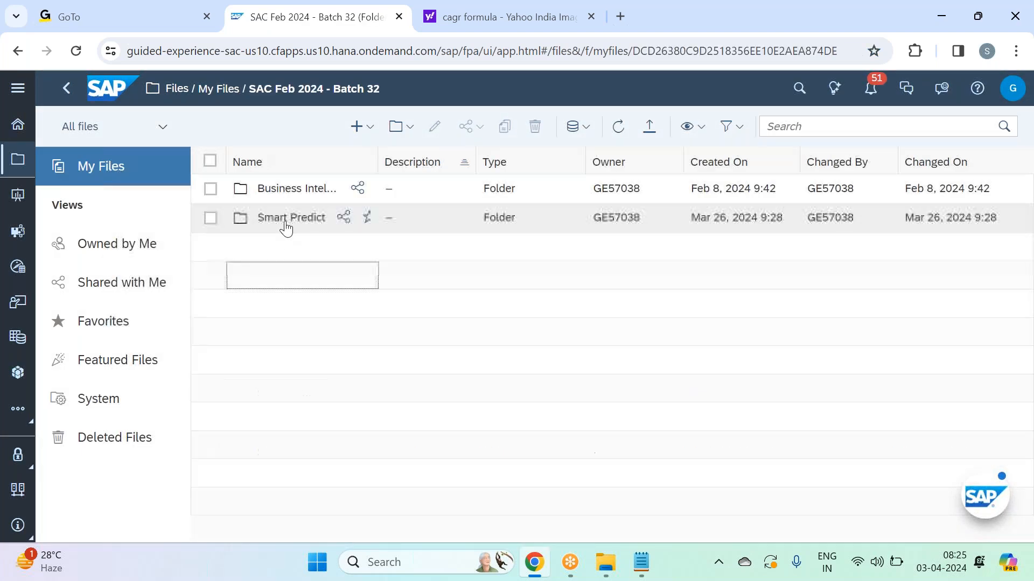
left_click(286, 218)
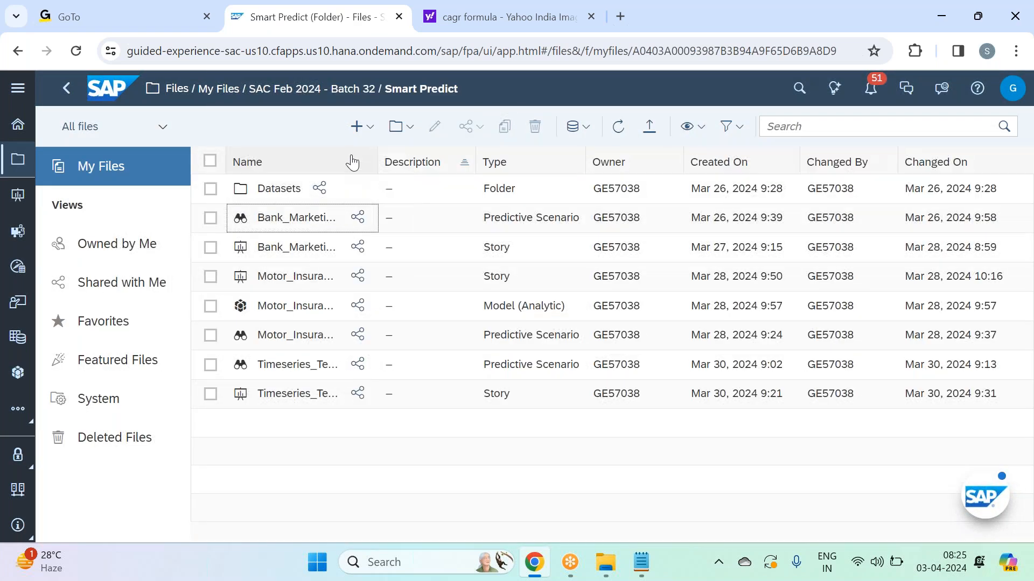
left_click_drag(379, 153, 567, 153)
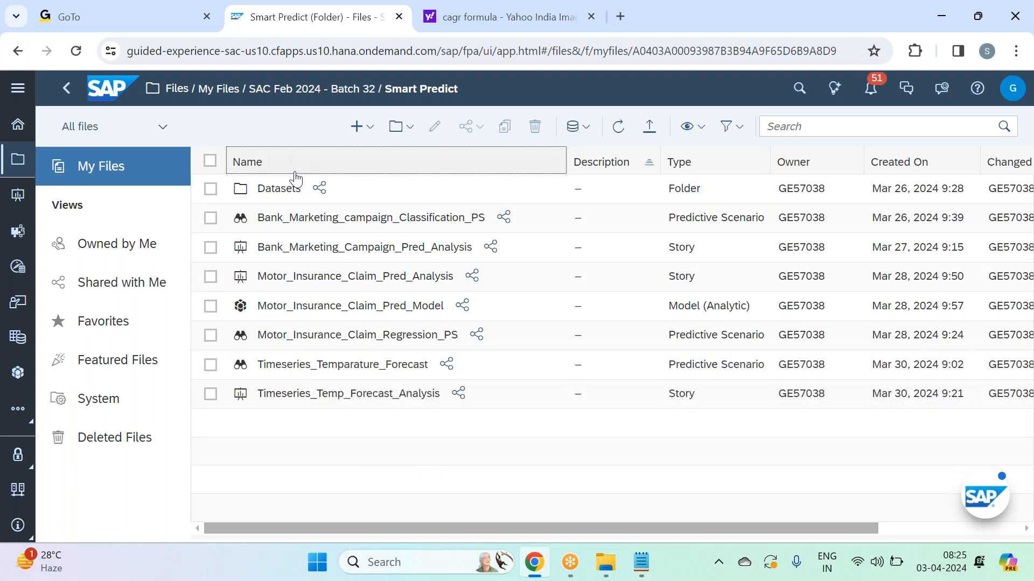
left_click(283, 190)
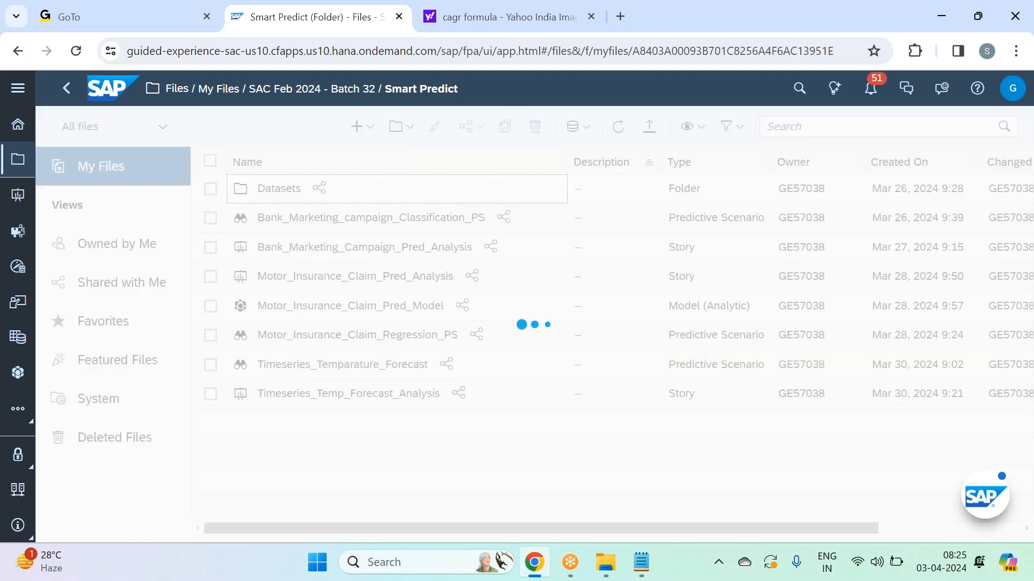
Open Motor_Insurance_Claim_Pred_dataset and examine its columns through to the predicted claim and apply date.
left_click(370, 334)
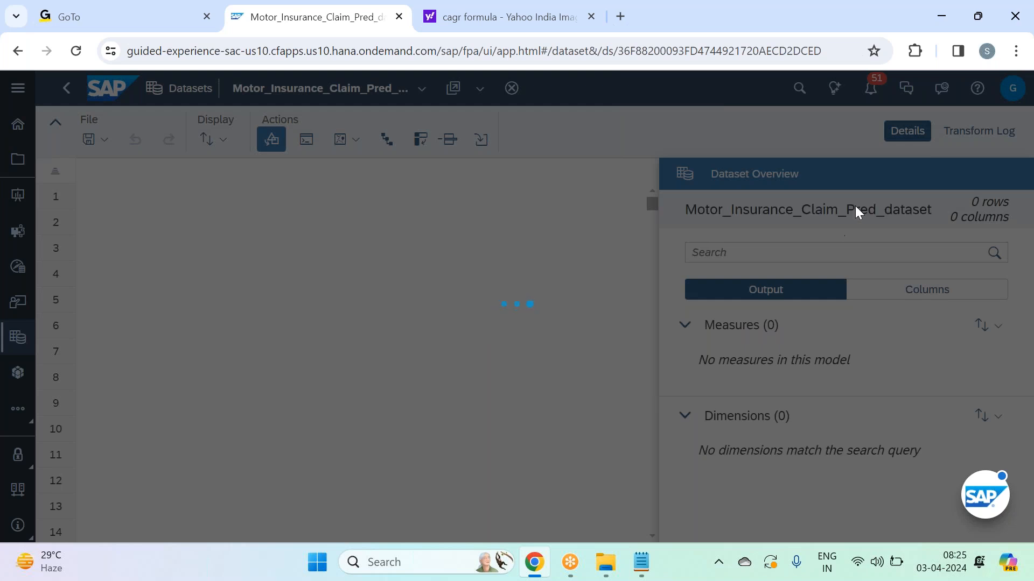
left_click(906, 132)
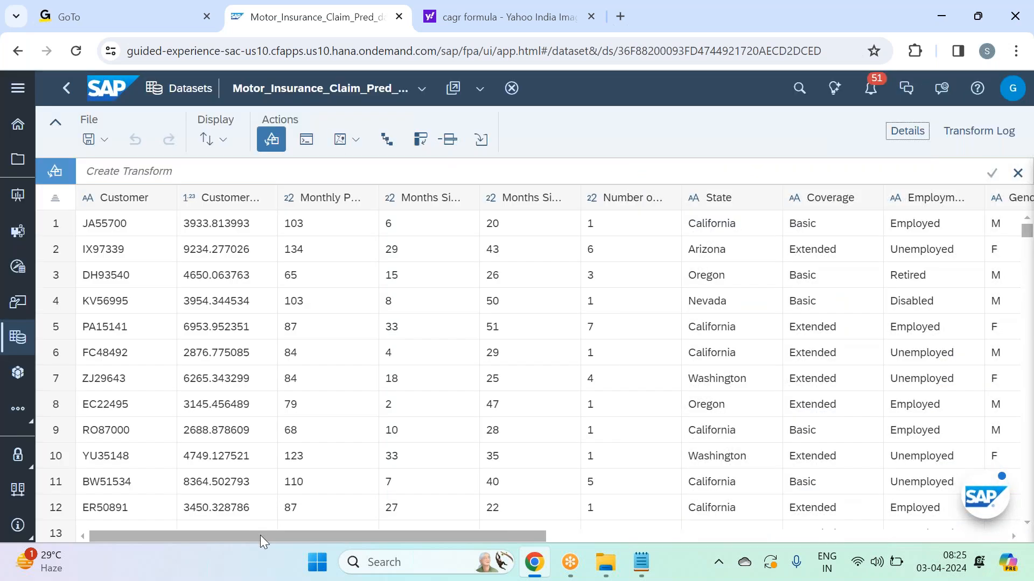
left_click_drag(386, 537, 705, 541)
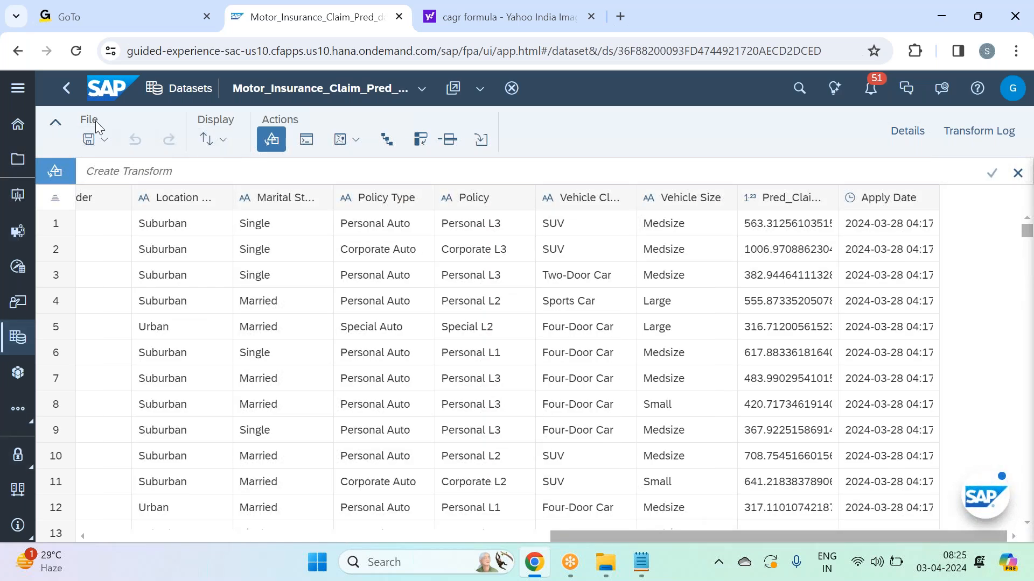
Open TIme_Series_Temp_Forecast_Dataset and examine the Forecast, Error Min and Error Max values down to the last rows.
left_click(32, 160)
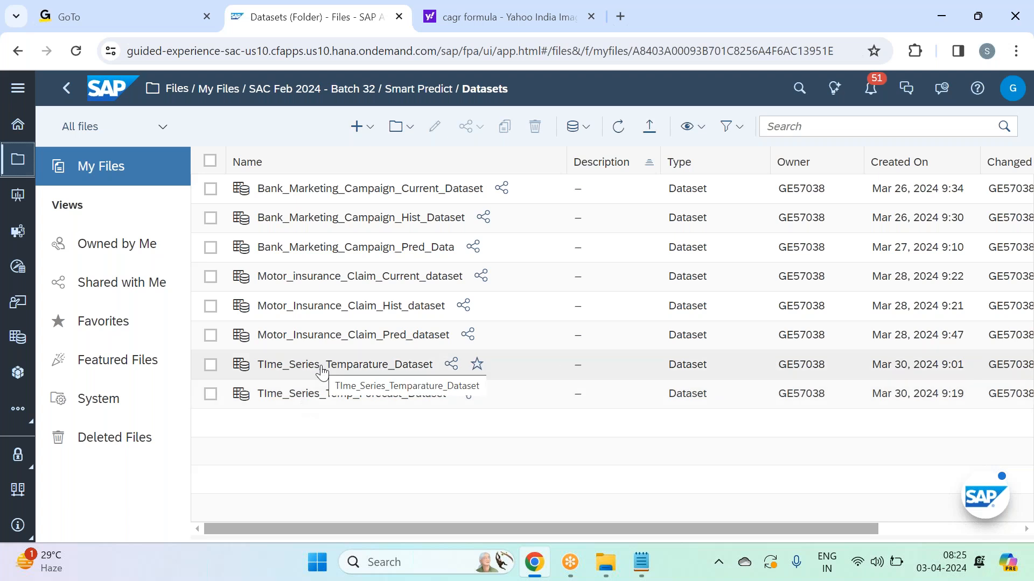
left_click(340, 394)
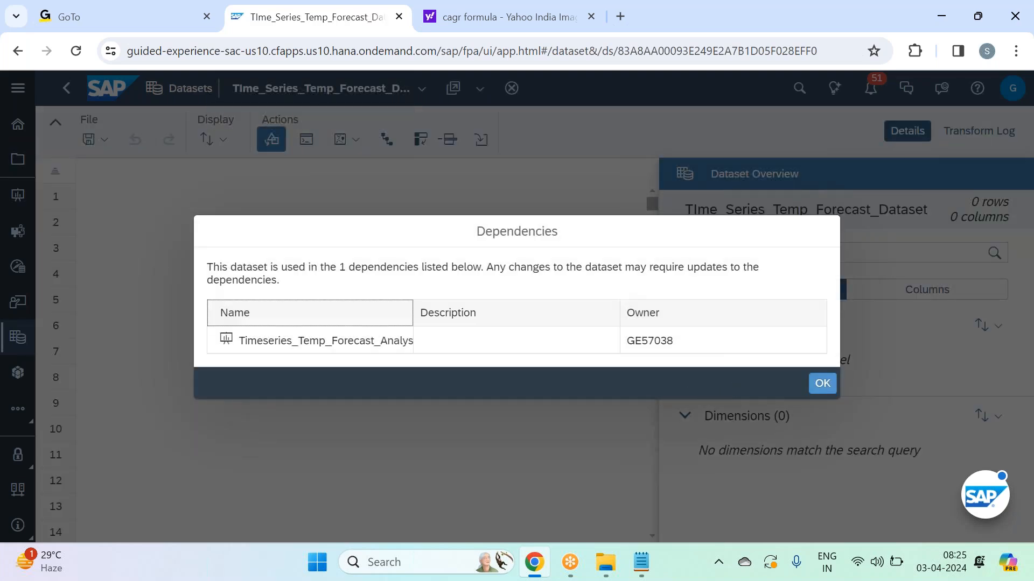
key("Return")
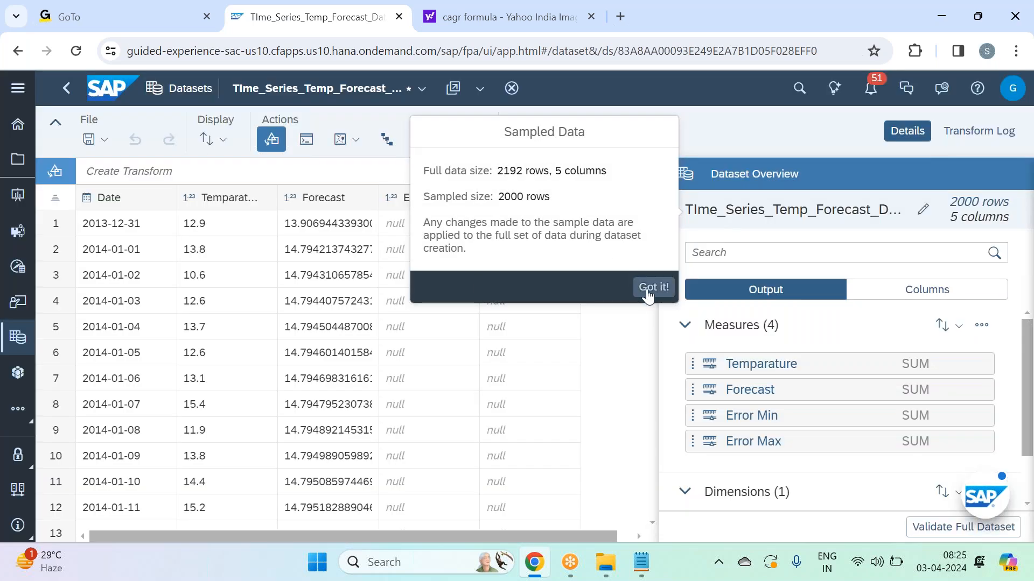
left_click(648, 293)
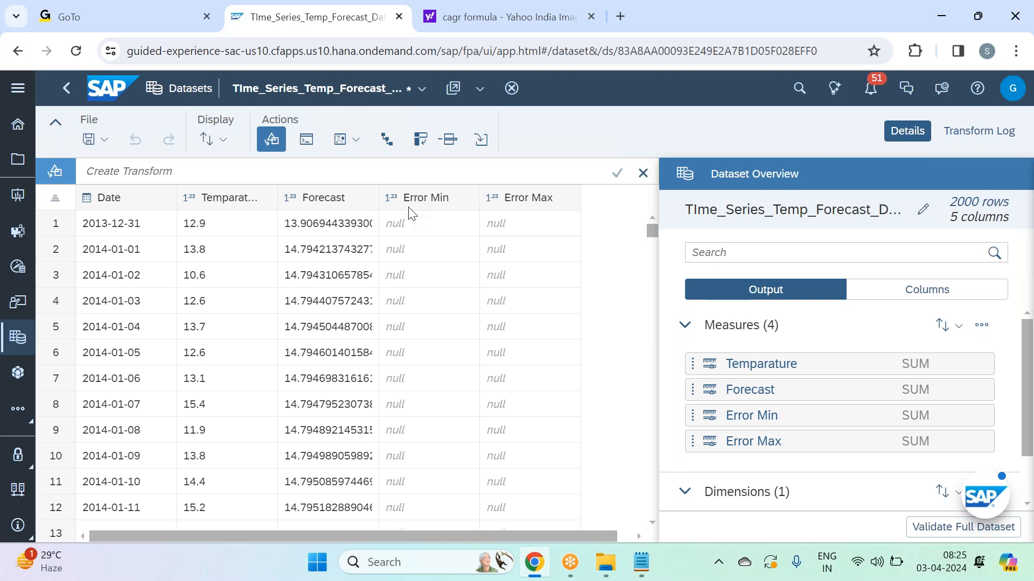
scroll(444, 369, "down", 20)
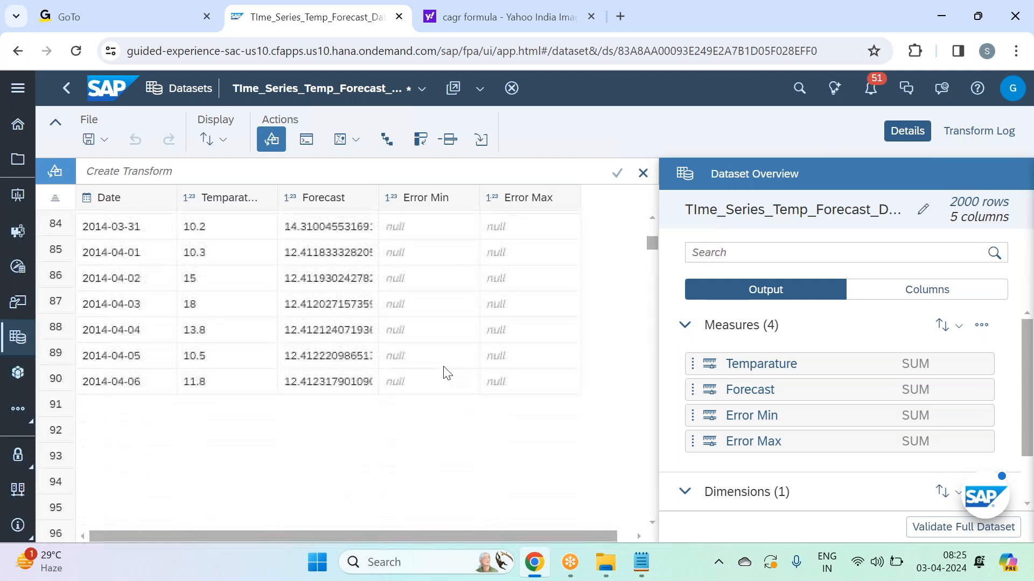
left_click_drag(652, 241, 651, 496)
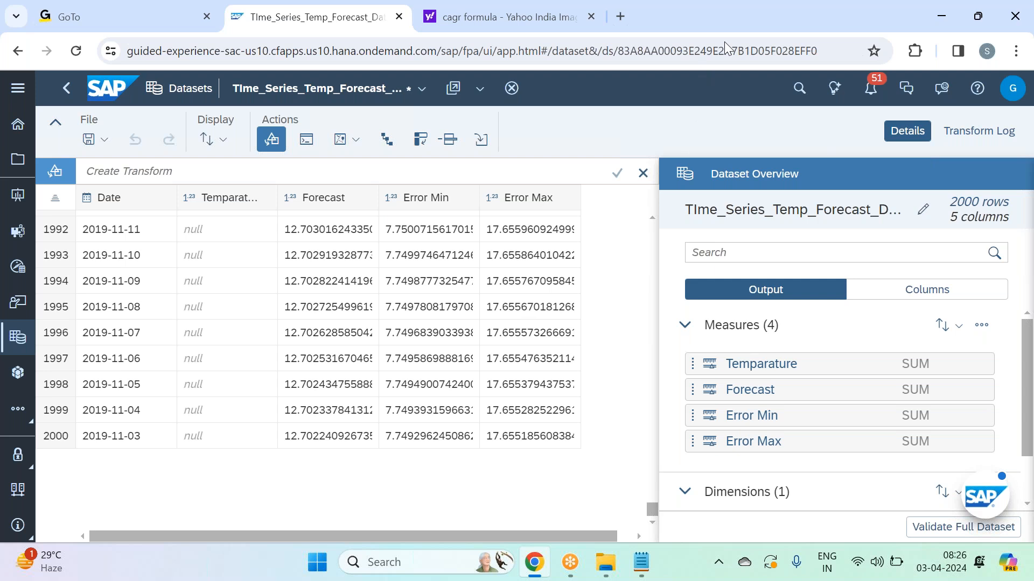
Leave TIme_Series_Temp_Forecast_Dataset for the file browser, discarding its unsaved changes.
left_click(748, 22)
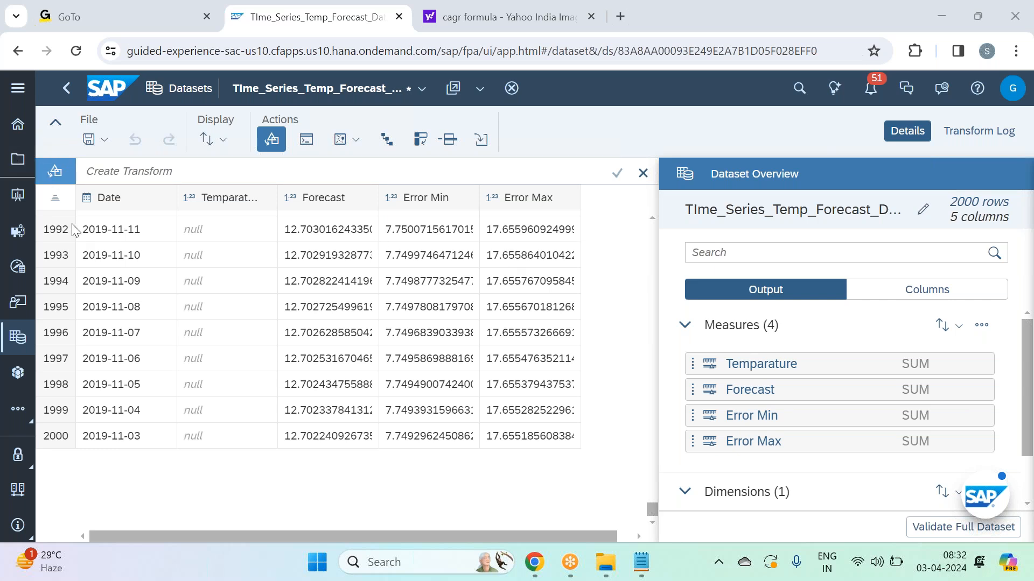
left_click(19, 162)
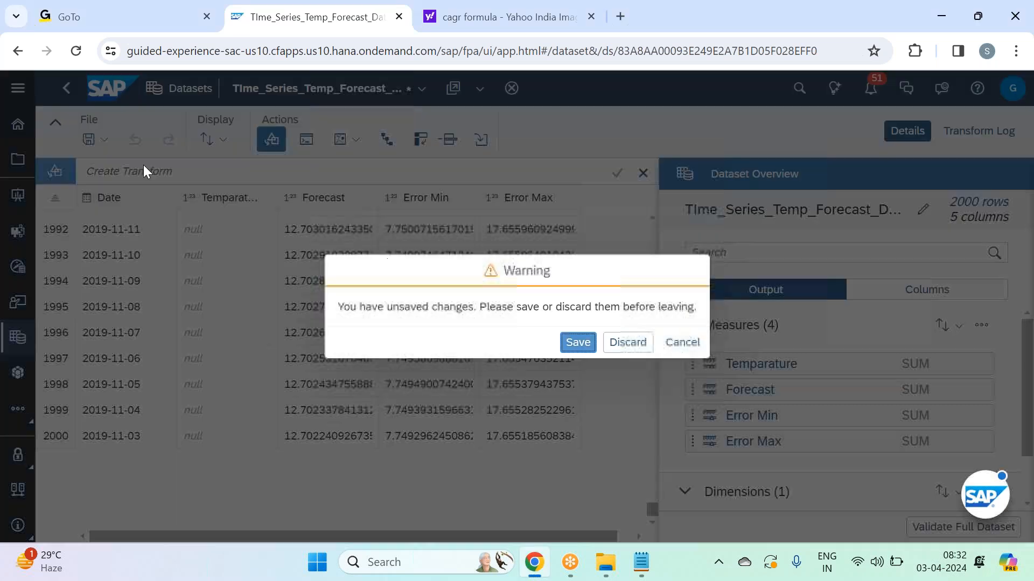
left_click(627, 344)
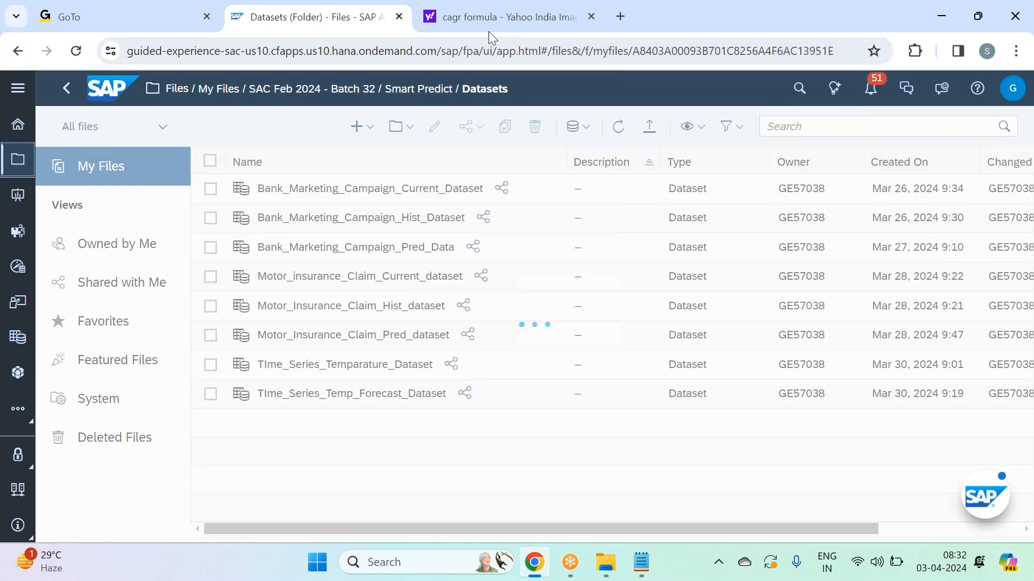
left_click(700, 33)
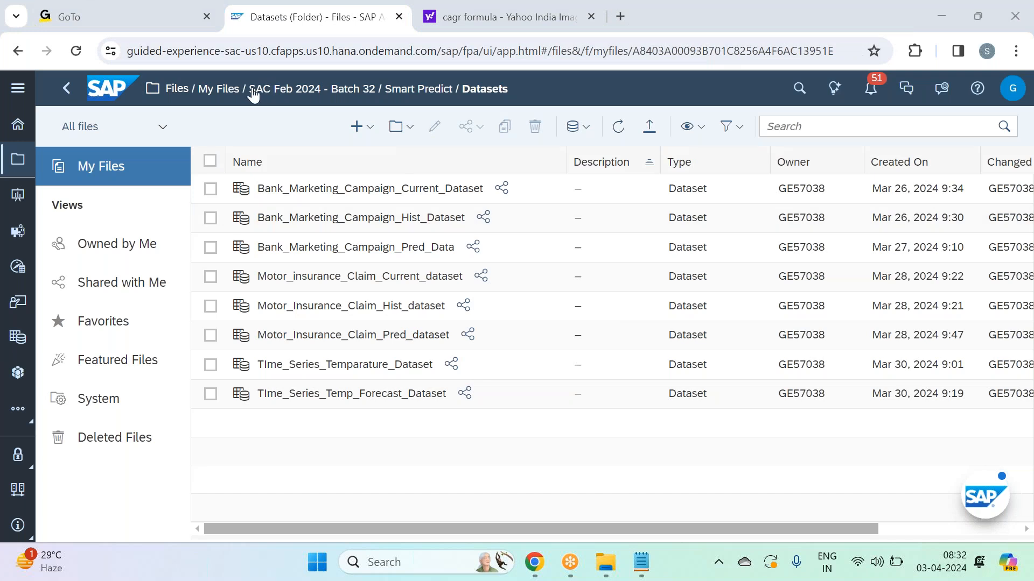
Open the Retail_Store_Sales_Analysis story from Business Intelligence in SAC Mar 2024 - Batch 33 and show its Adv Options page.
left_click(219, 89)
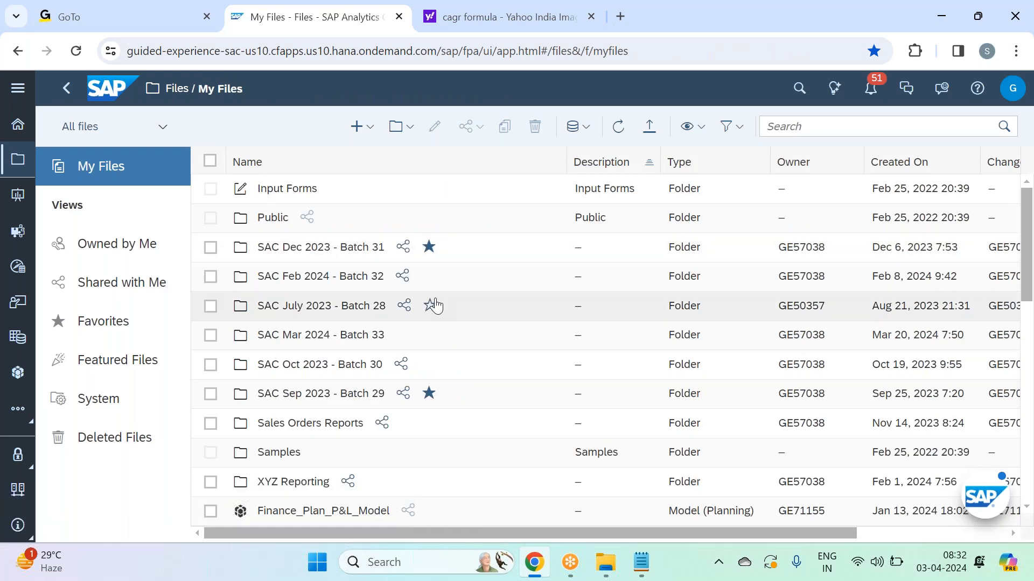
left_click(354, 345)
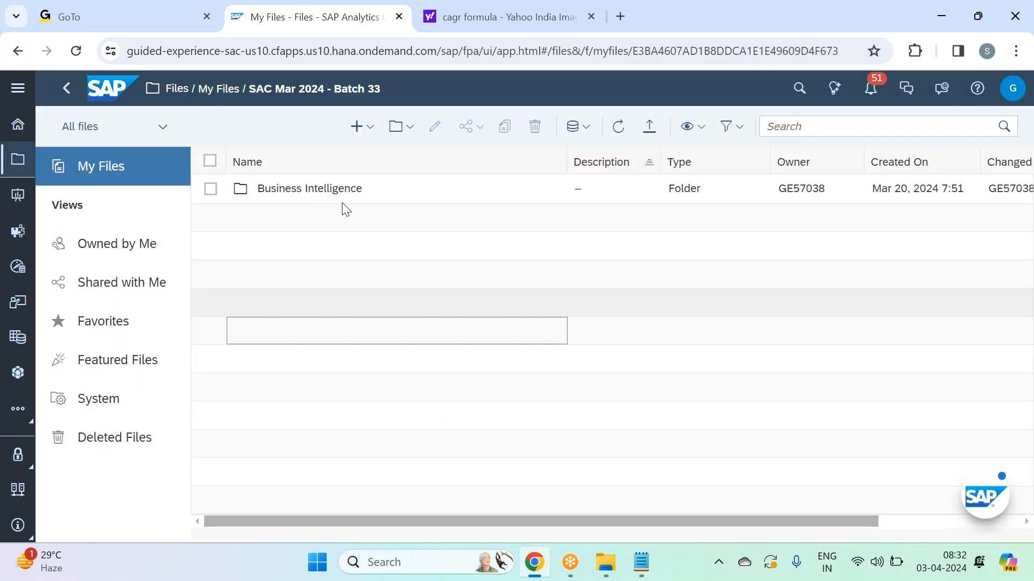
left_click(333, 190)
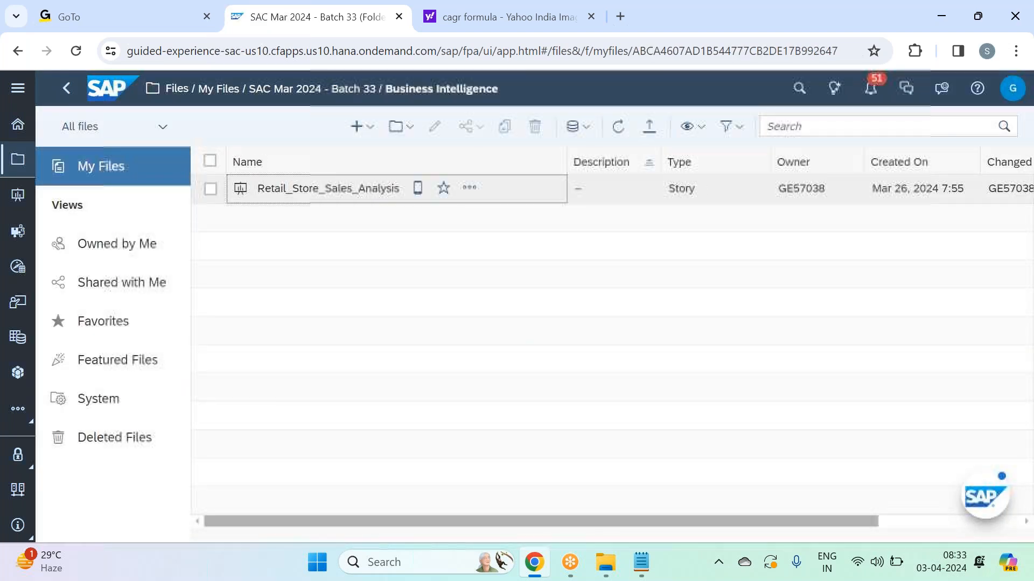
left_click(334, 189)
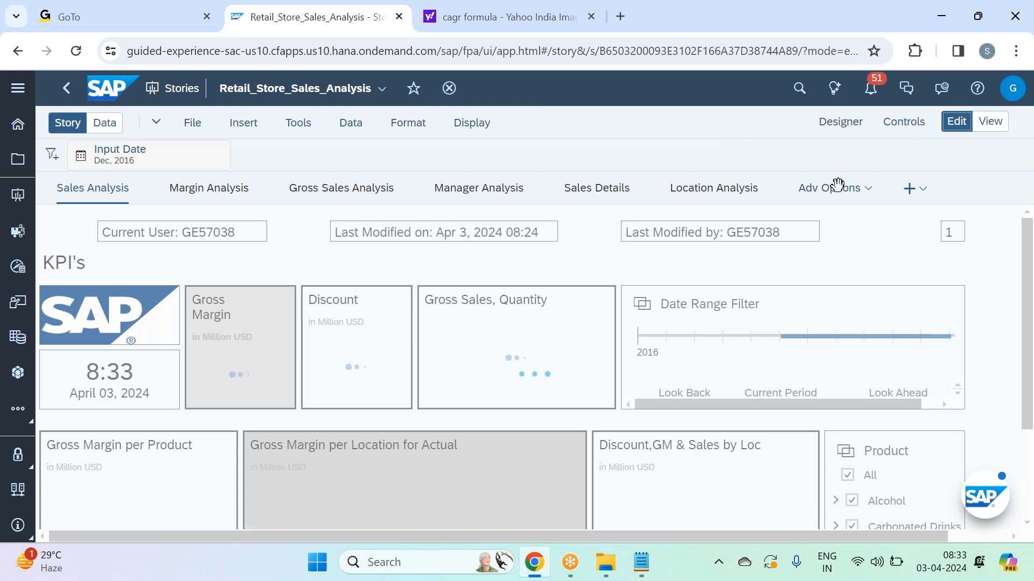
left_click(825, 187)
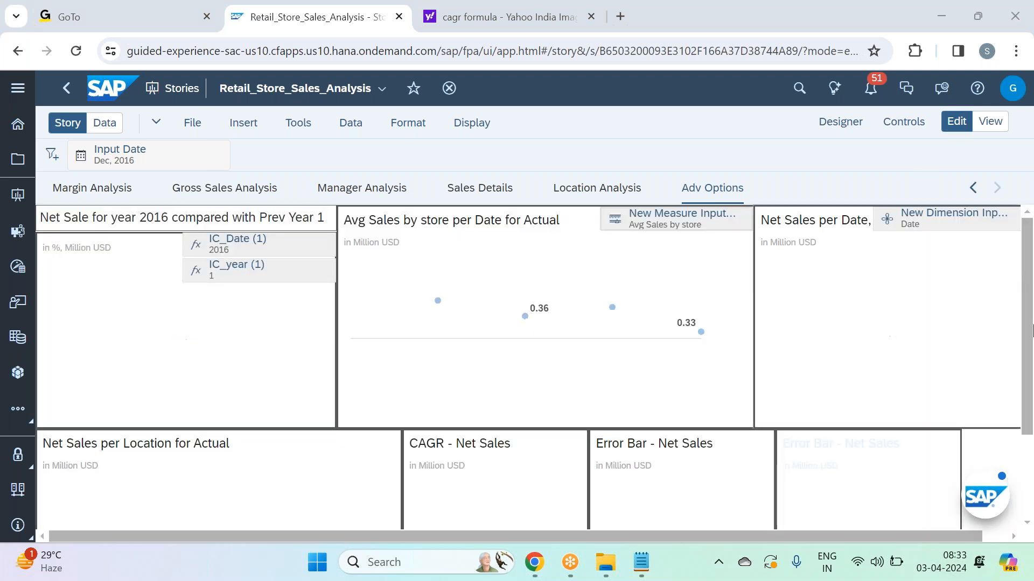
Widen the last Error Bar - Net Sales chart slightly and move it out to the right edge of the box plot above.
left_click_drag(1033, 293, 1031, 377)
left_click(951, 382)
left_click_drag(962, 411, 969, 412)
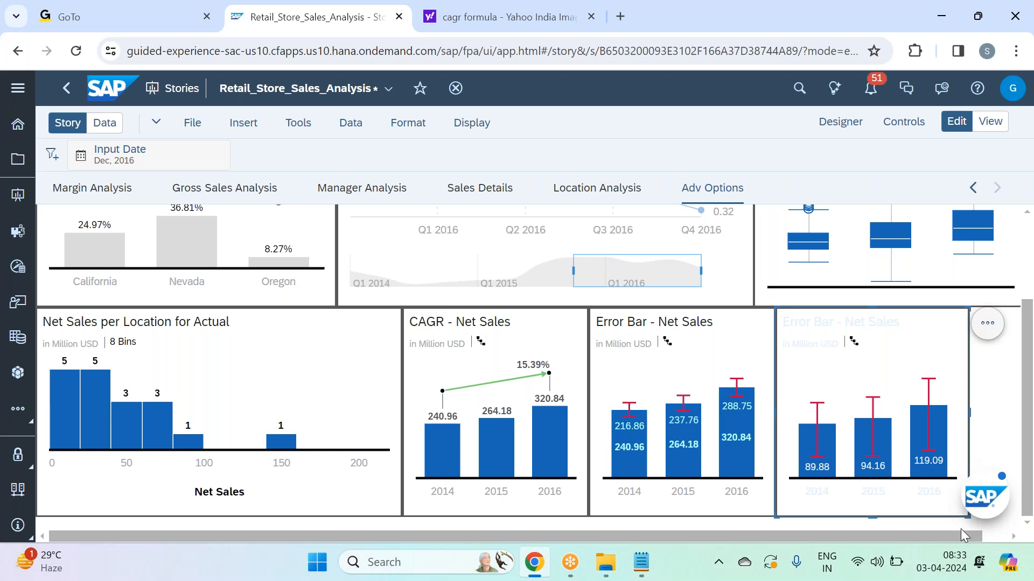
left_click(986, 534)
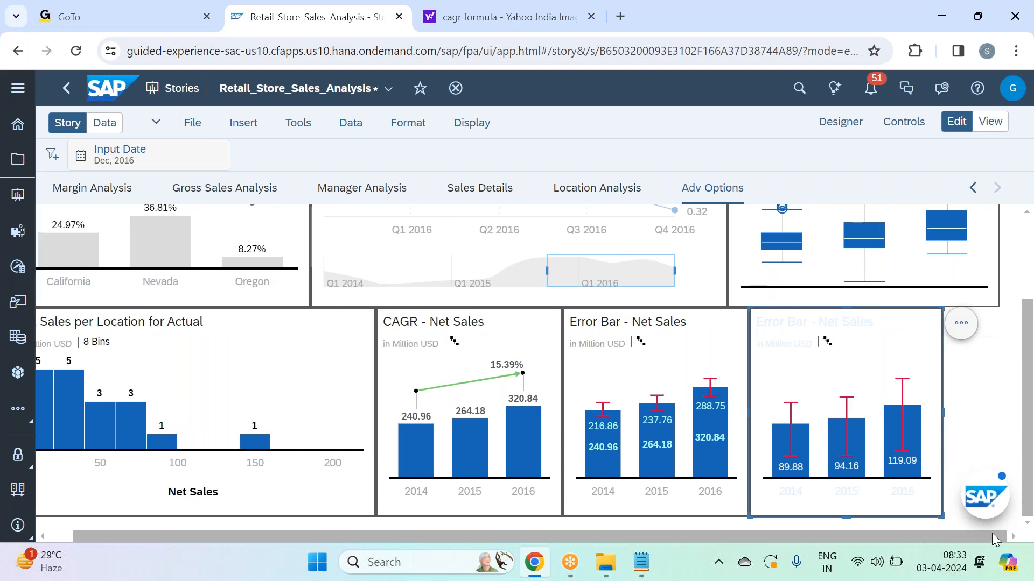
mouse_move(906, 308)
left_mouse_down()
mouse_move(980, 309)
mouse_move(915, 304)
left_mouse_up()
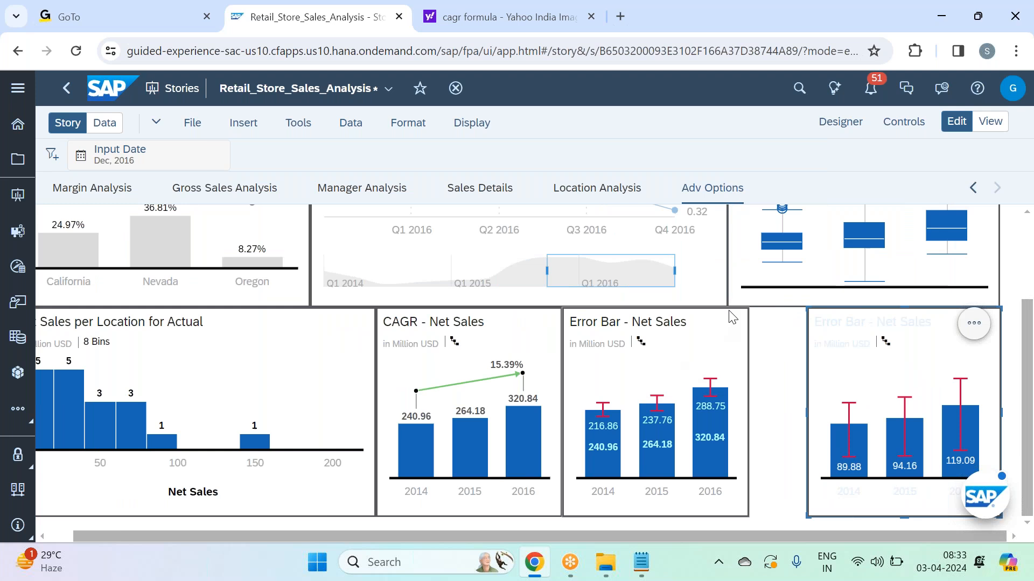
Move the first Error Bar chart against the last one, and widen it and the CAGR chart to close the gaps in the row.
left_click_drag(733, 308, 801, 377)
left_click_drag(788, 414, 801, 411)
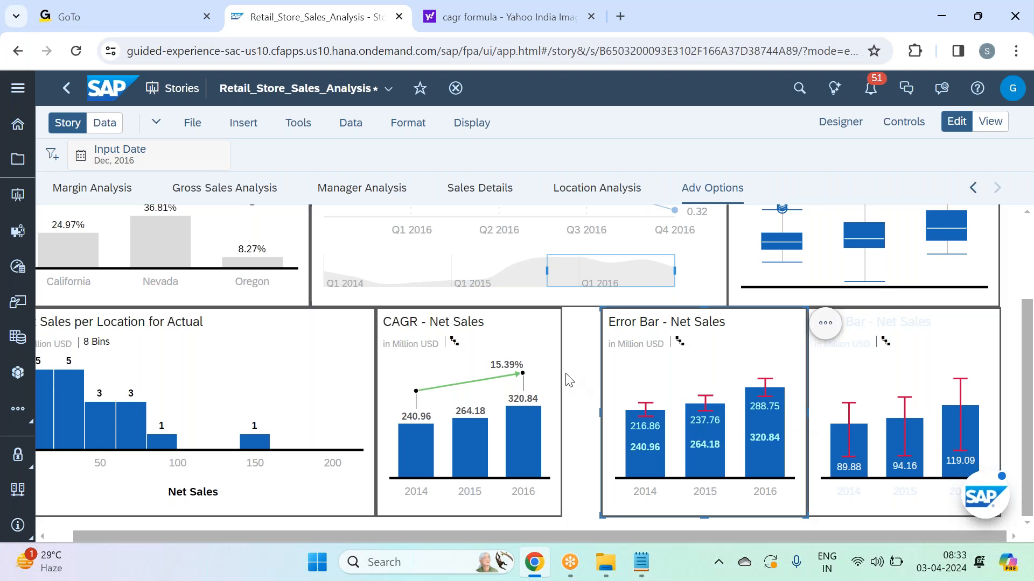
left_click(558, 346)
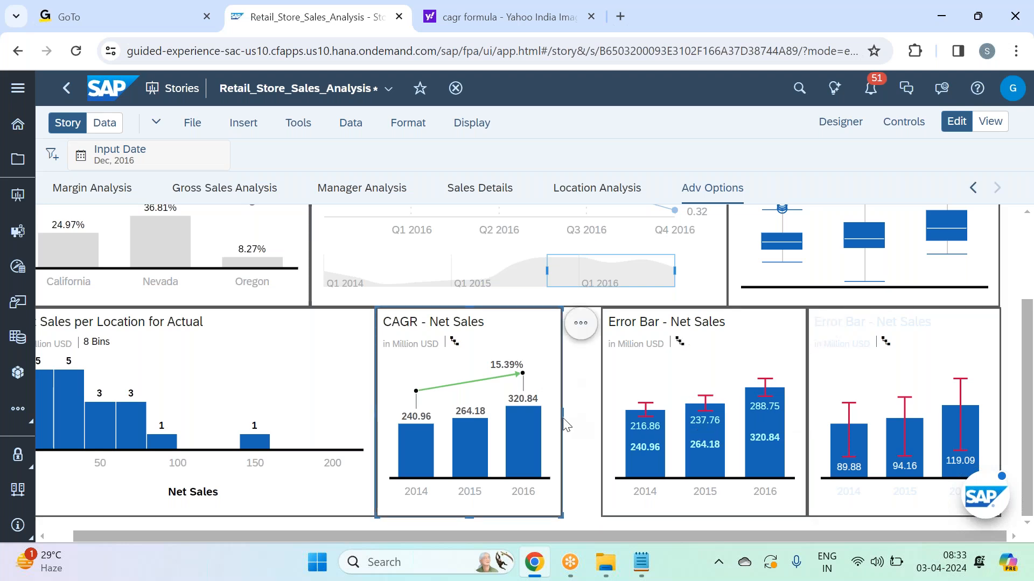
left_click_drag(562, 416, 587, 415)
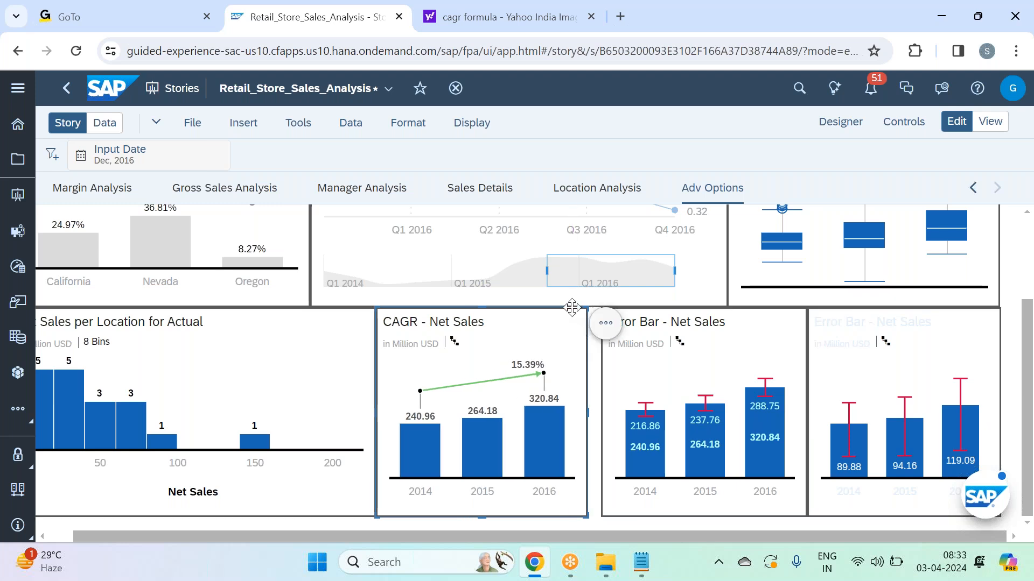
left_click(610, 398)
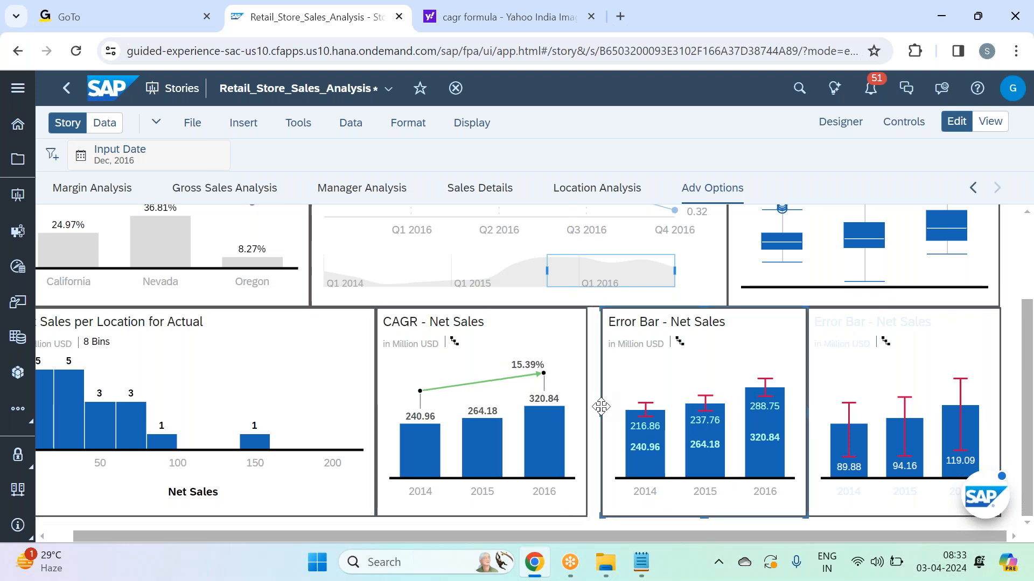
left_click_drag(601, 414, 587, 414)
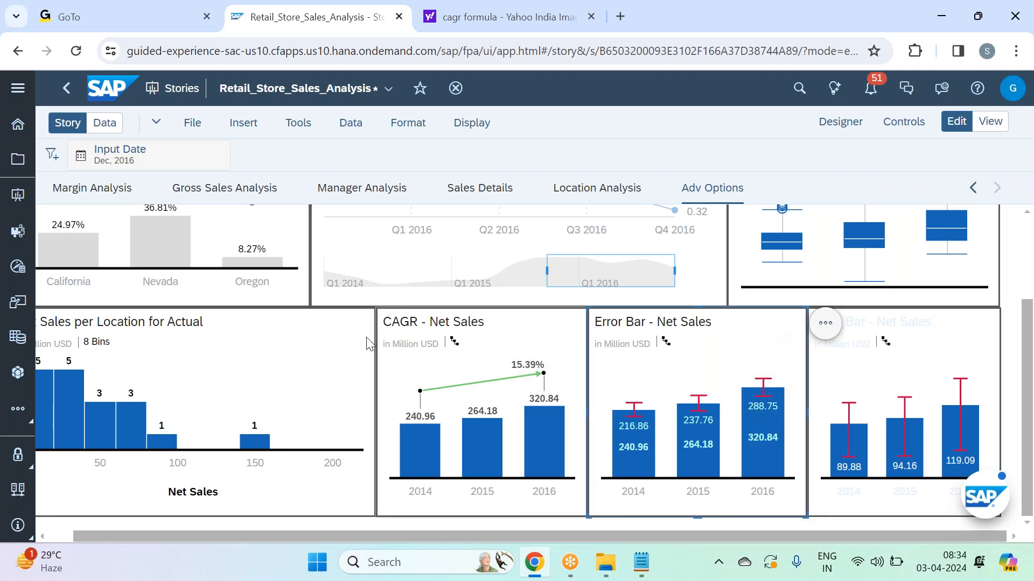
Save the Retail_Store_Sales_Analysis story with the rearranged charts.
left_click(716, 27)
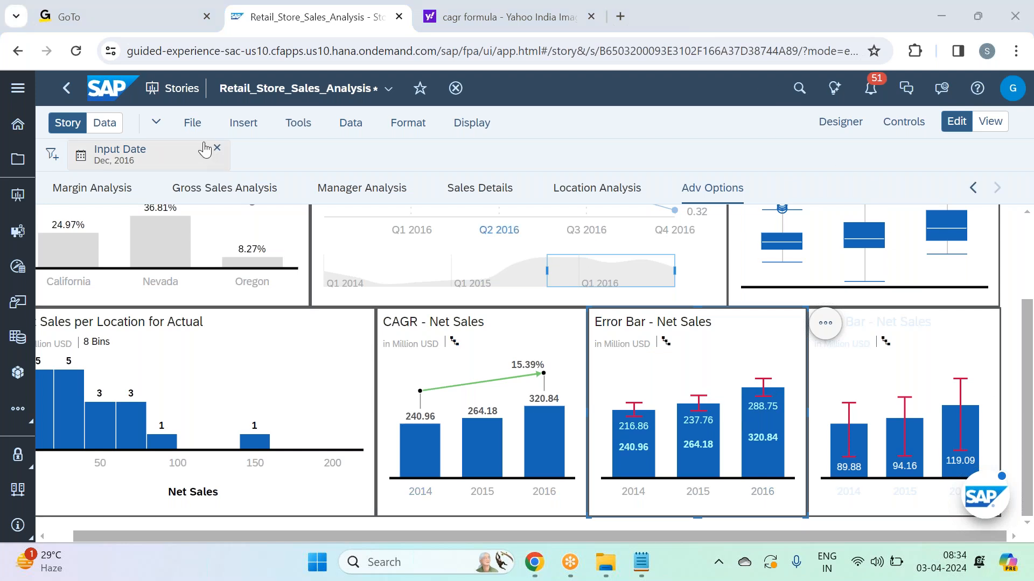
left_click(193, 122)
mouse_move(253, 183)
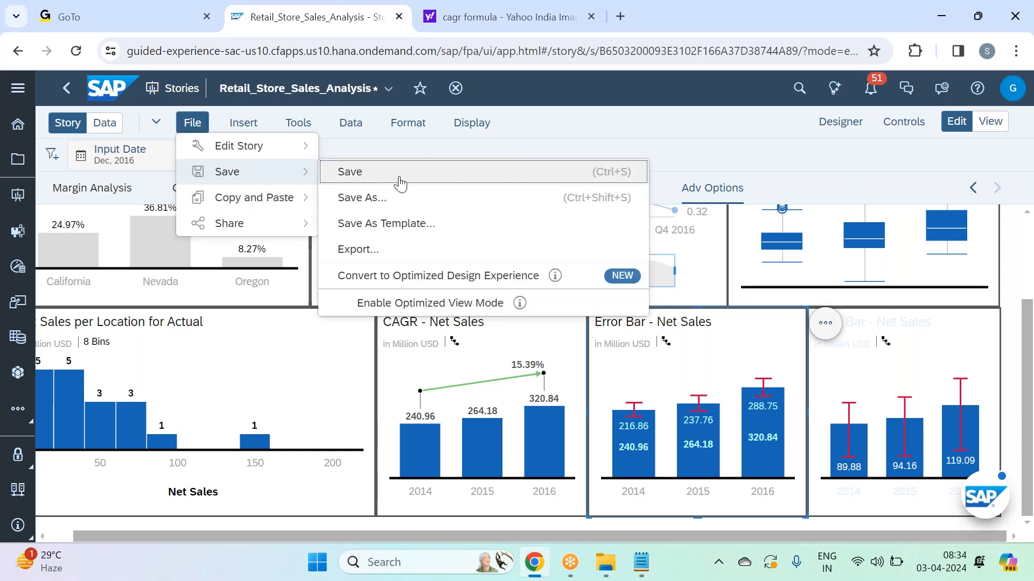
left_click(393, 173)
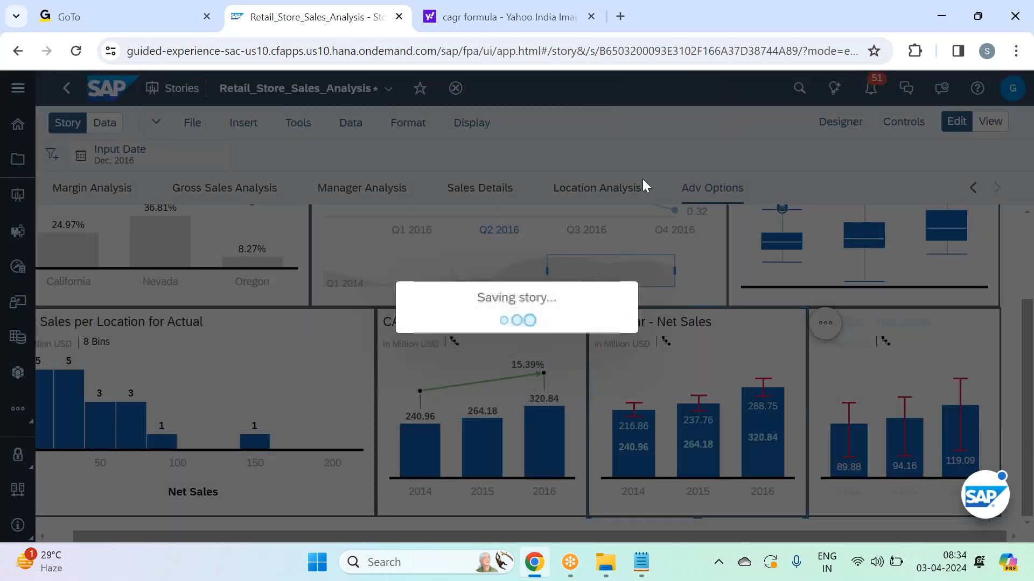
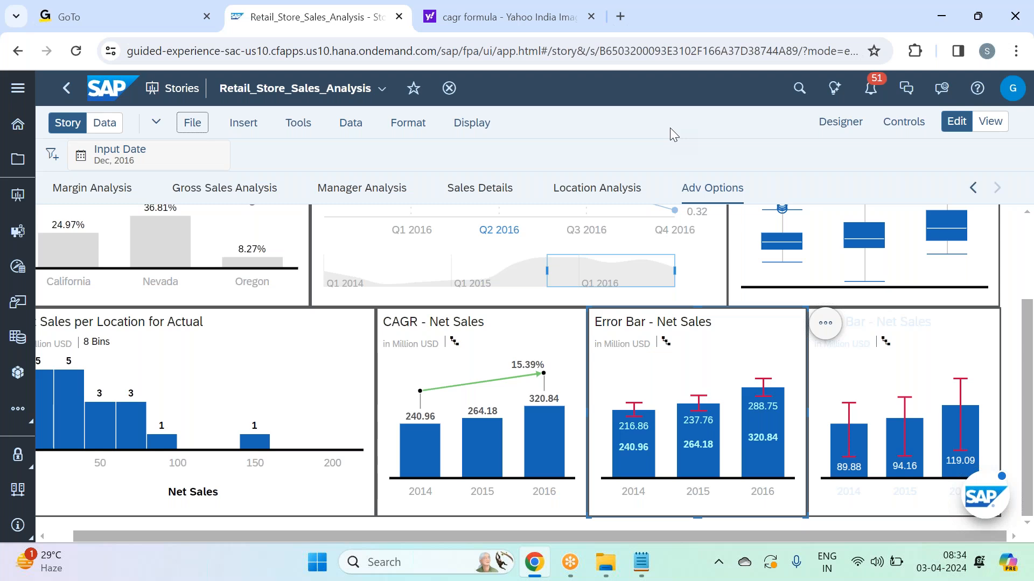
Review the charts on the Adv Options page, from the upper row down to the CAGR and Error Bar charts.
left_click(750, 66)
left_click(1026, 333)
left_click_drag(1026, 304, 1023, 228)
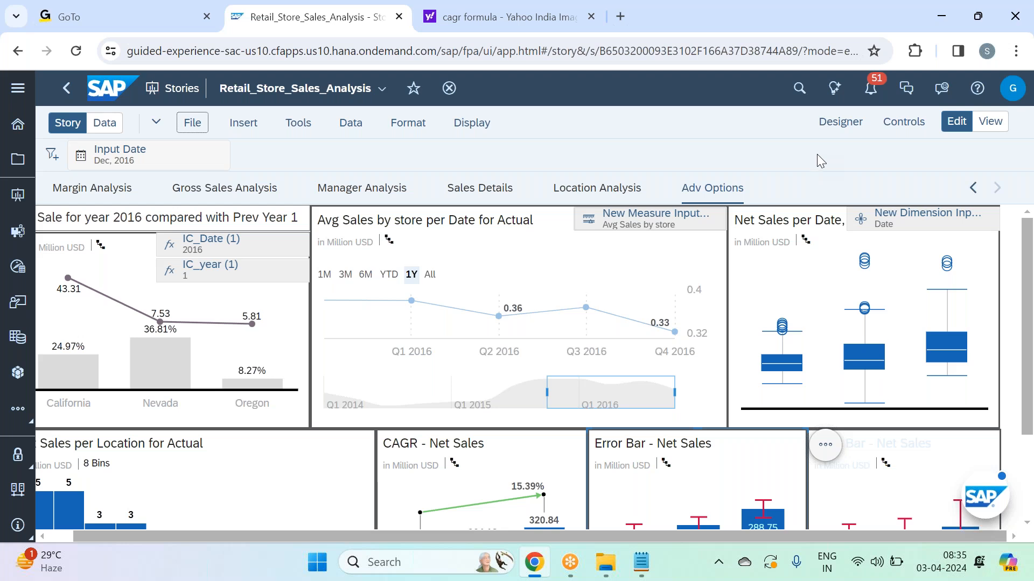
scroll(586, 308, "down", 1)
scroll(586, 293, "down", 3)
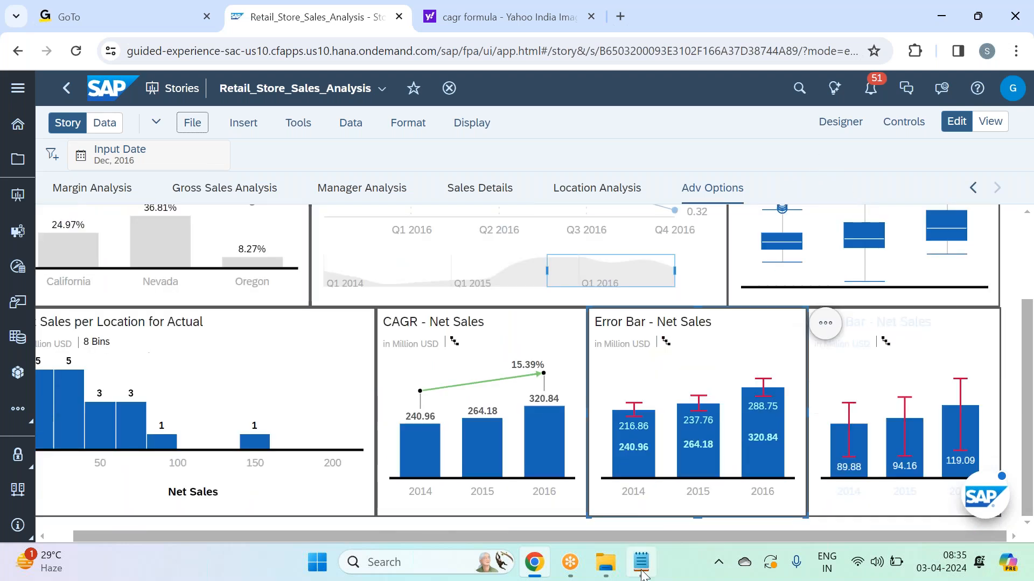
Switch to the SAC Mar 2024 - Batch 33 notes in Notepad and highlight the CGR and Error Bar topics under Session 9.
left_click(641, 562)
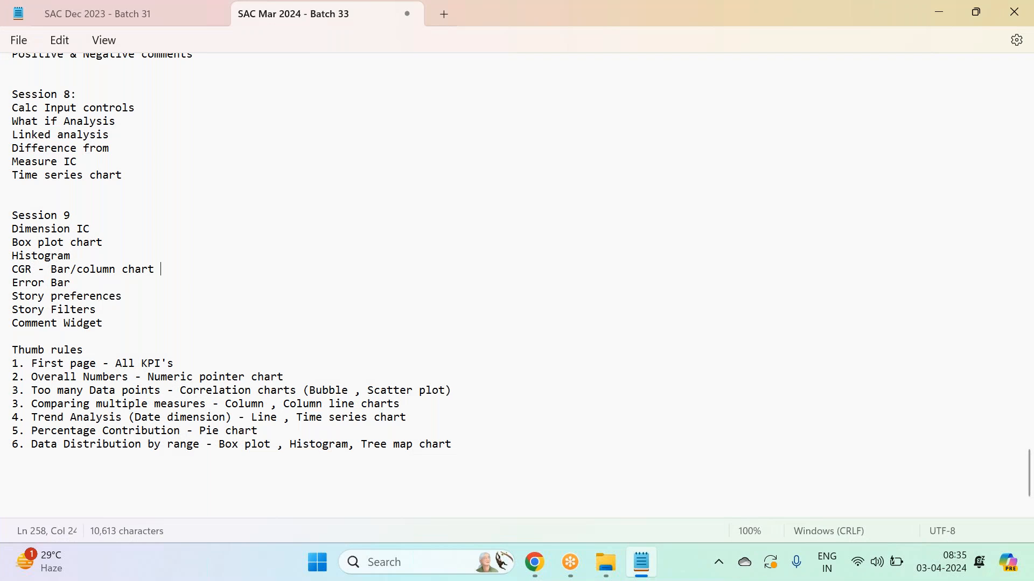
left_click_drag(71, 283, 3, 273)
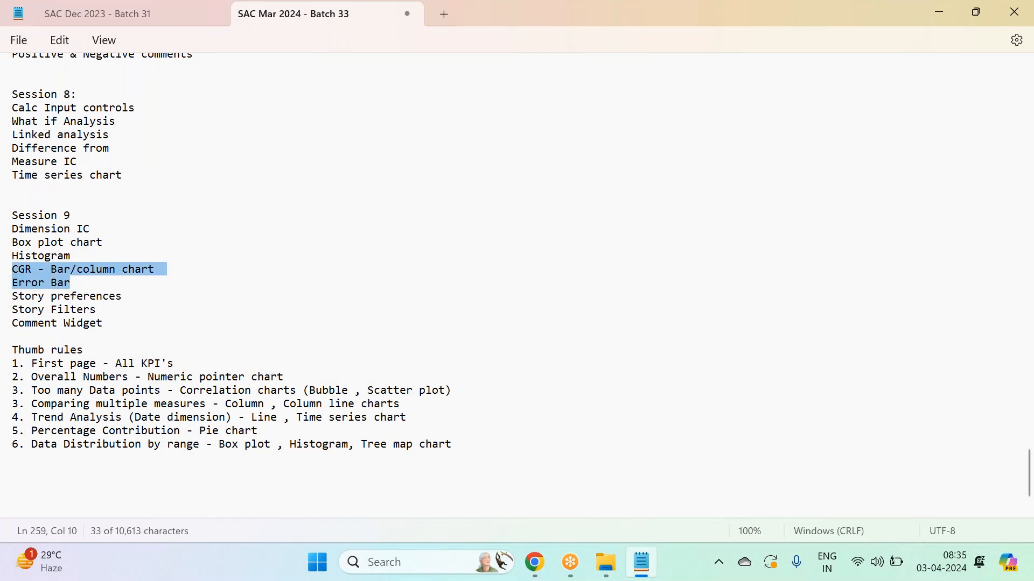
left_click(93, 278)
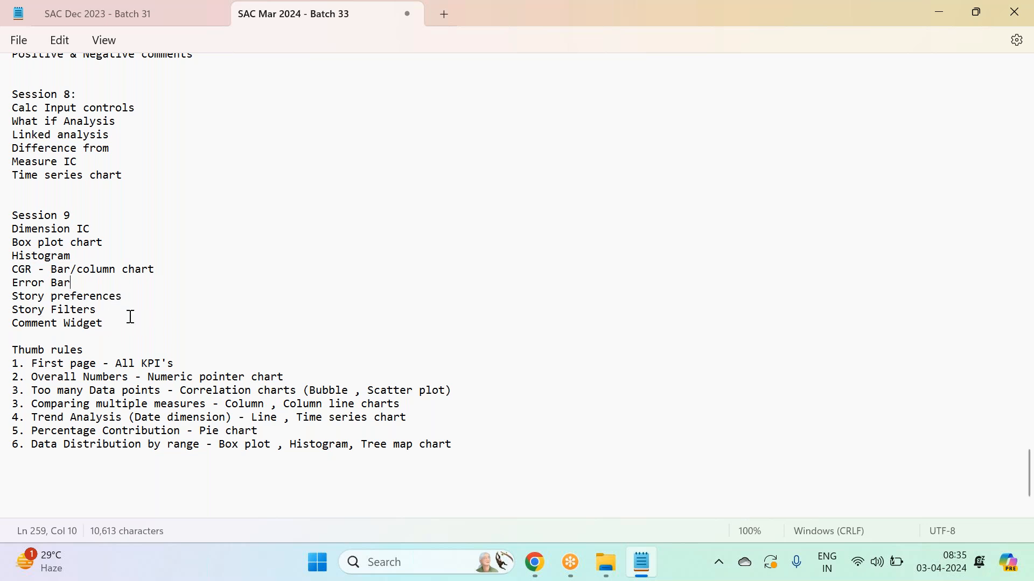
Return to the story in Chrome and view the lower charts on the Location Analysis page.
left_click(537, 567)
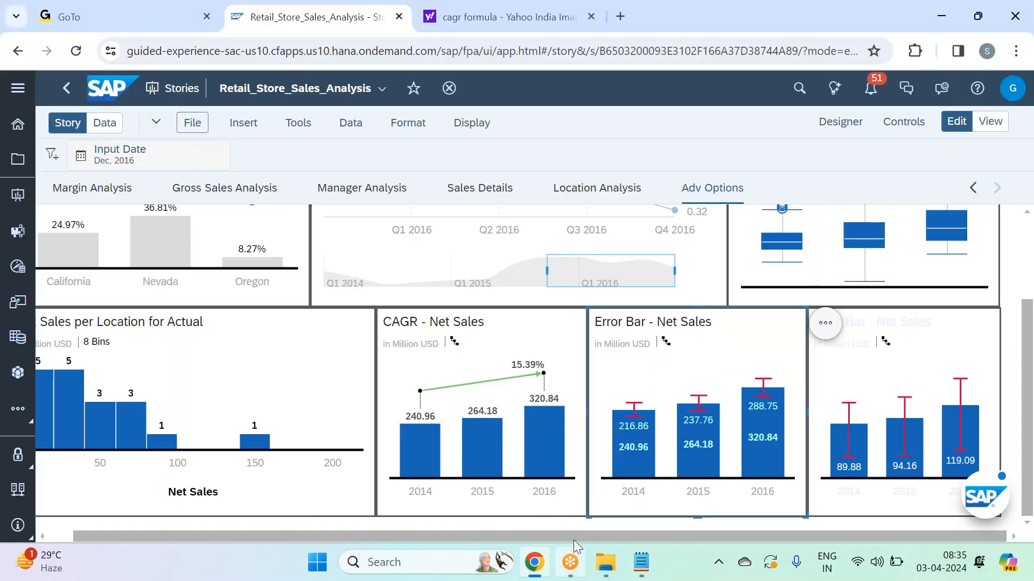
left_click_drag(570, 537, 561, 538)
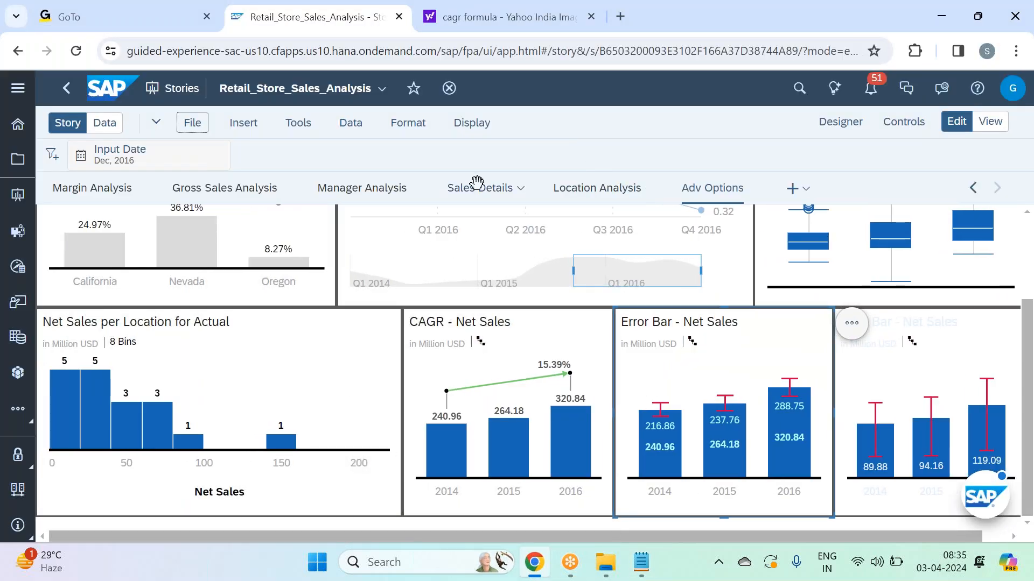
left_click(606, 192)
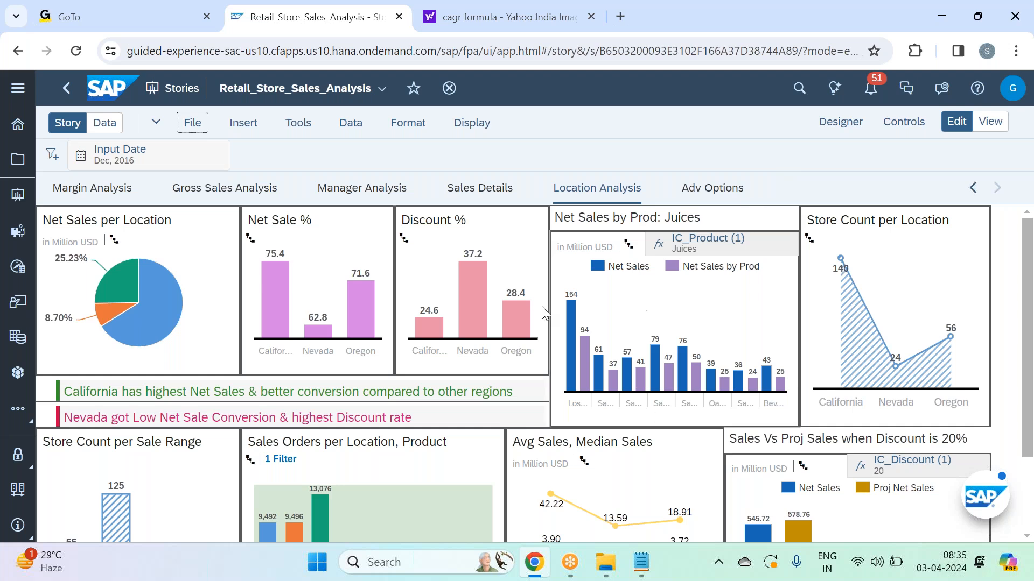
scroll(473, 455, "down", 2)
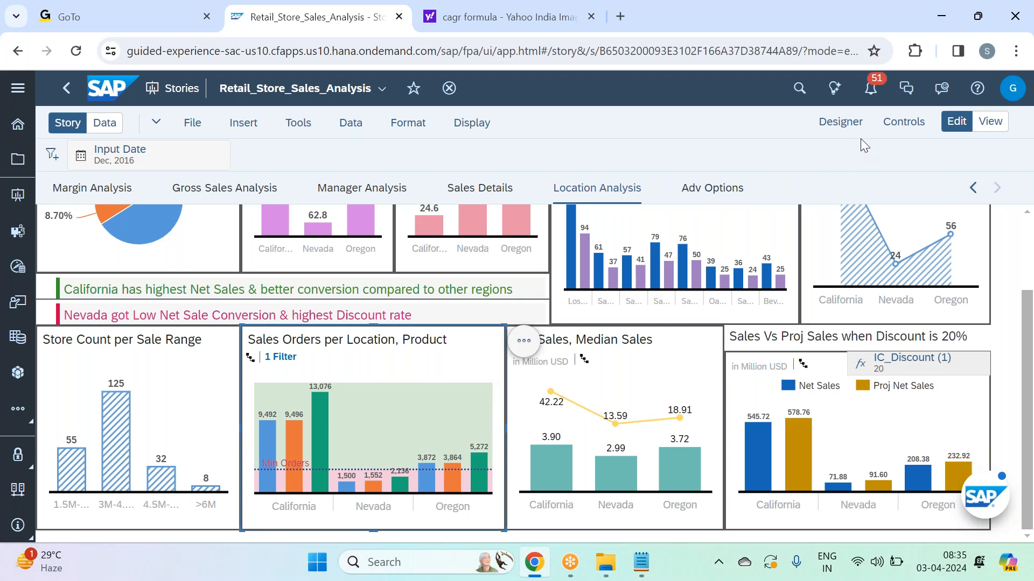
Set the fixed Min Orders reference line of the Sales Orders per Location, Product chart to 2500.
left_click(843, 124)
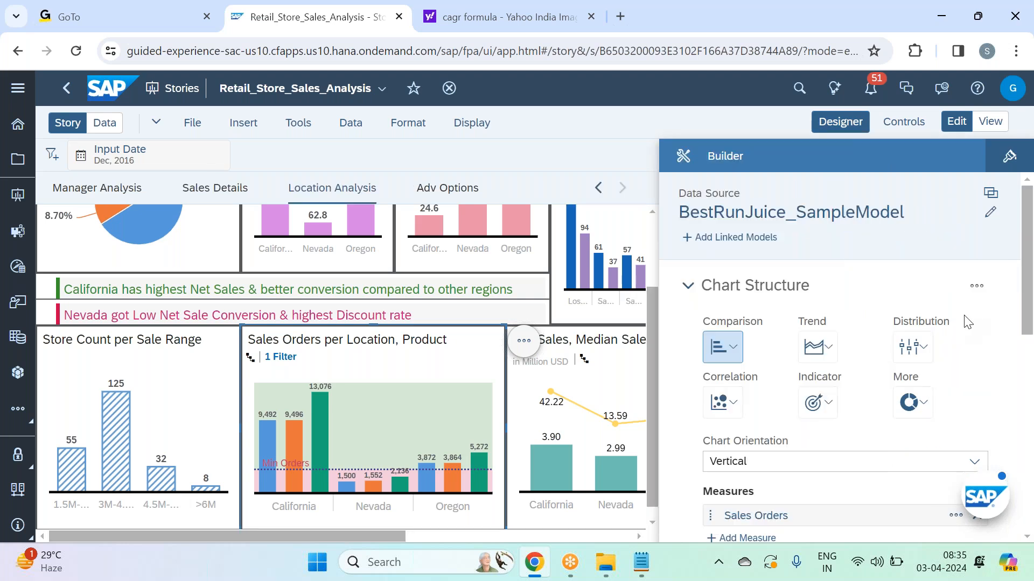
scroll(968, 322, "down", 5)
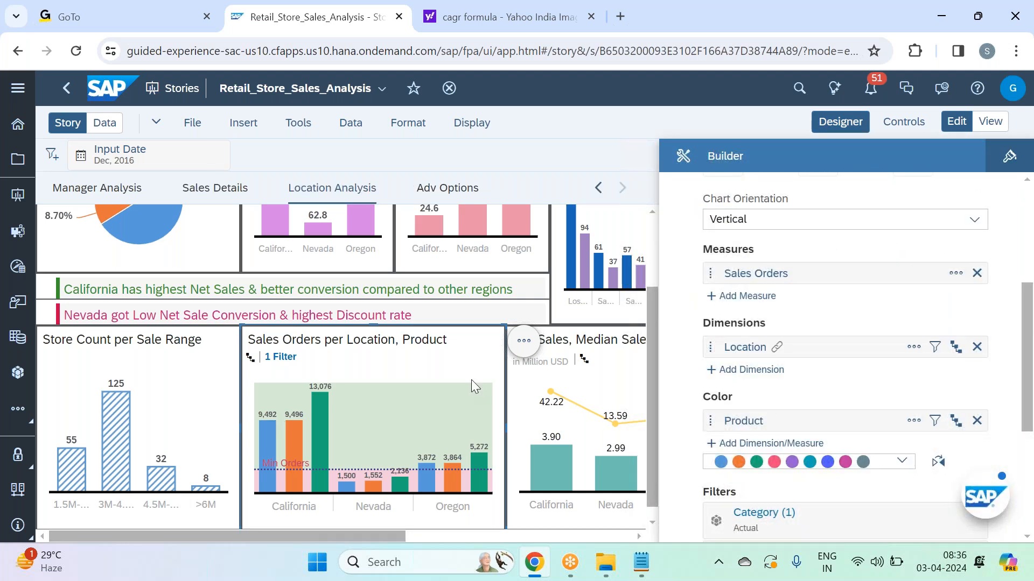
scroll(860, 389, "down", 5)
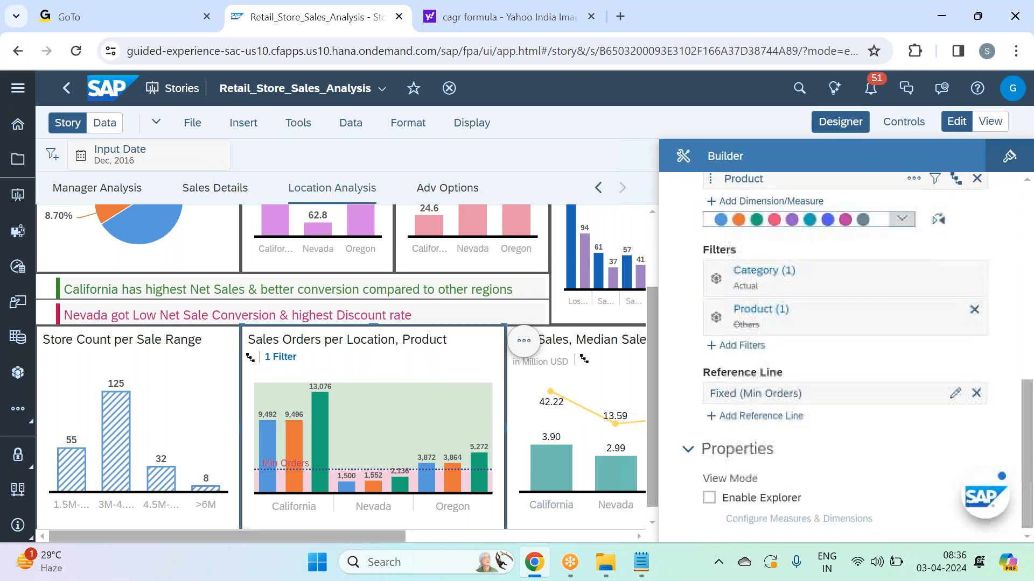
left_click(955, 397)
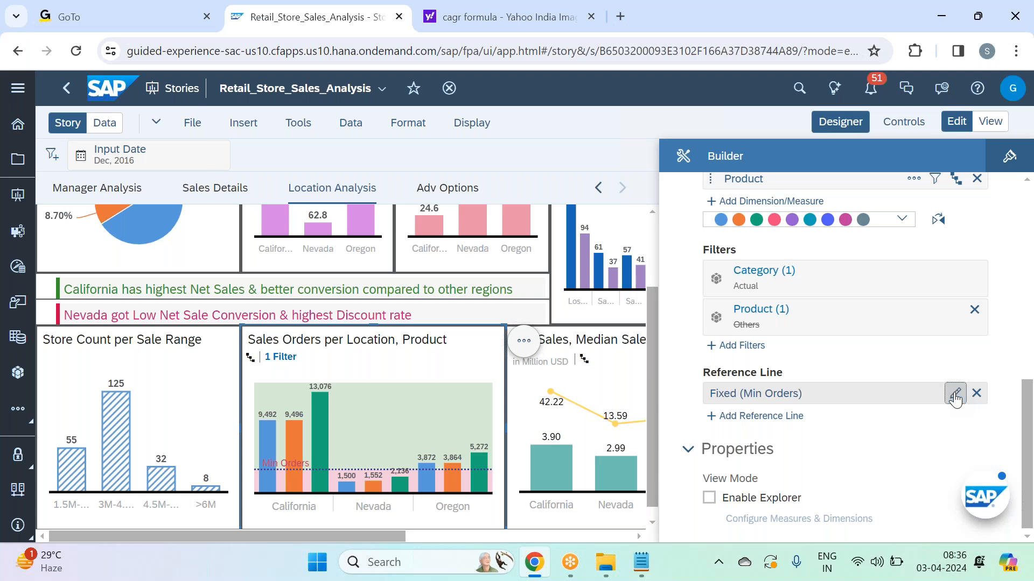
left_click_drag(727, 279, 651, 274)
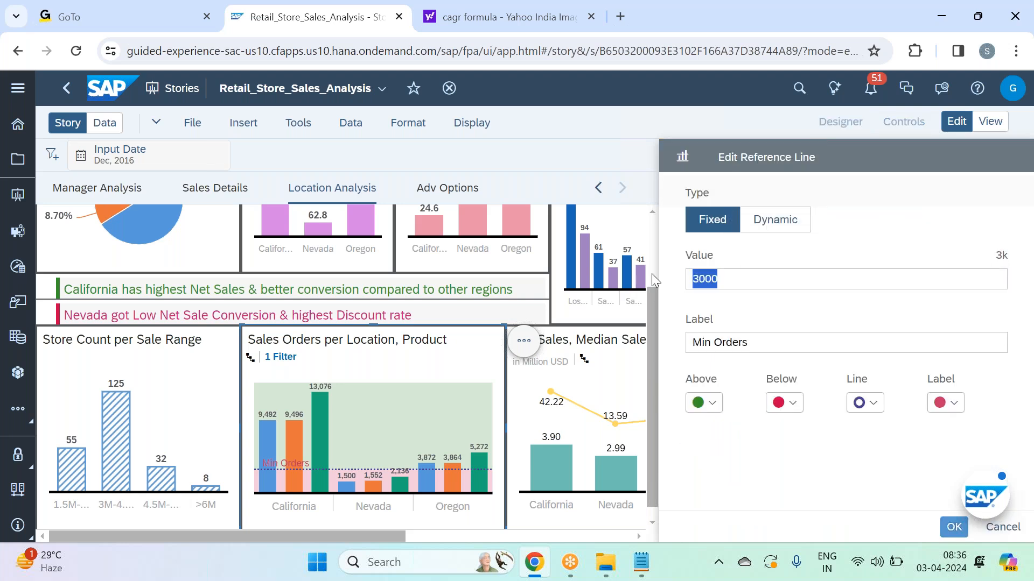
type("2500")
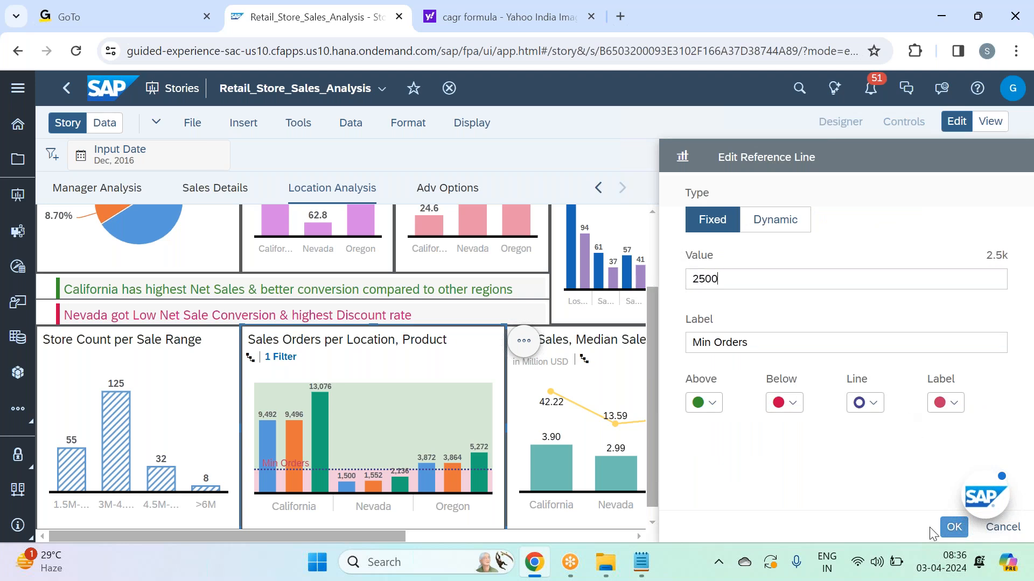
left_click(961, 535)
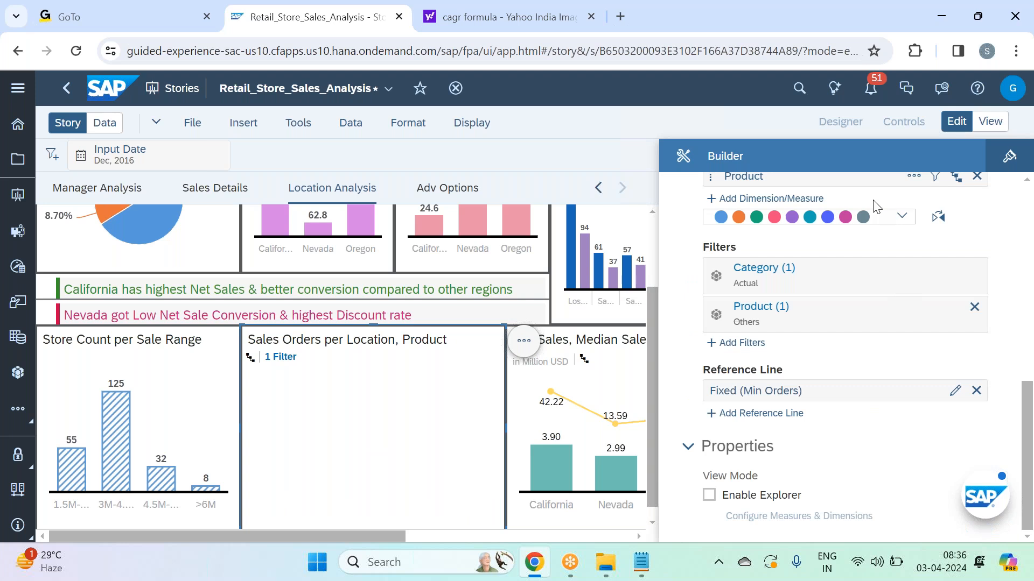
left_click(842, 124)
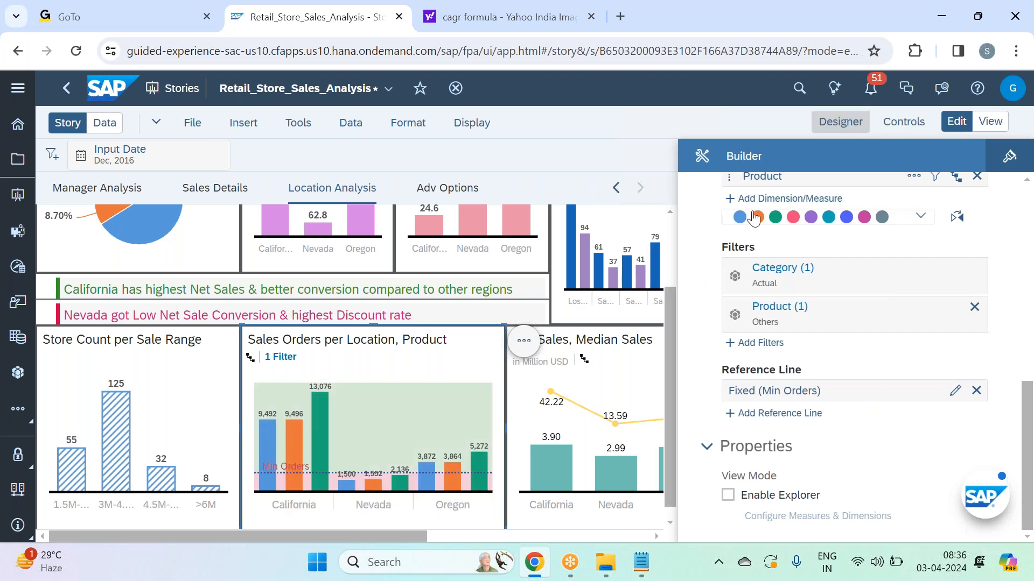
Save the Retail_Store_Sales_Analysis story with the changed reference line.
left_click(188, 128)
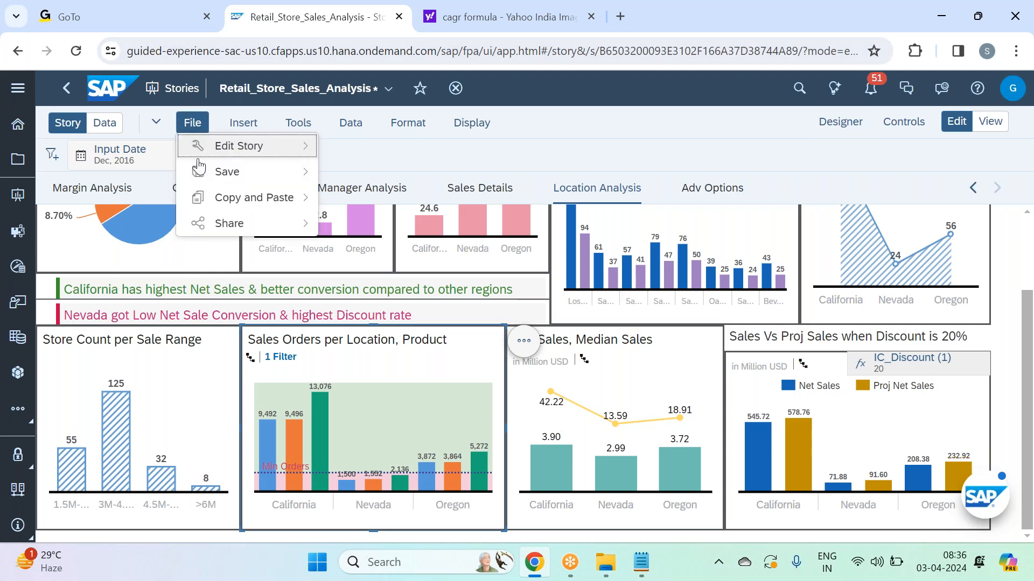
mouse_move(205, 178)
left_click(379, 175)
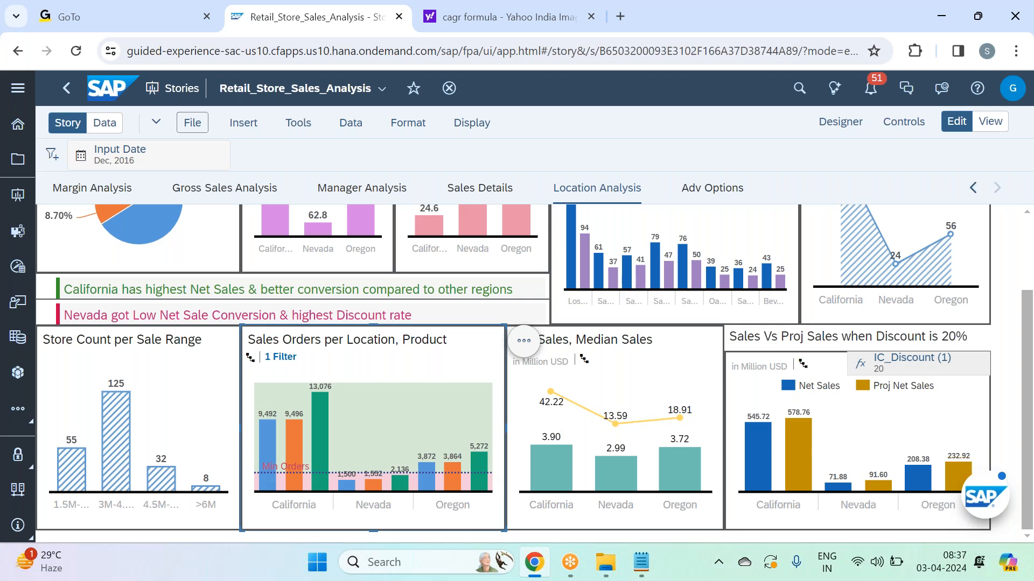
Add the comment "Min Orders value in reference line changed from 3000 to 2500" to the Sales Orders per Location, Product chart and like it.
left_click(524, 341)
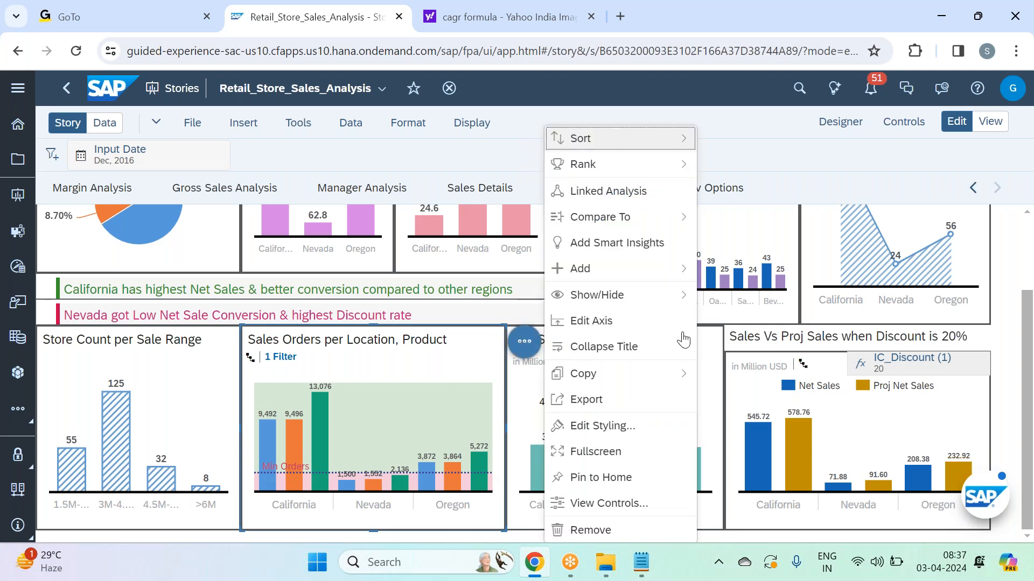
mouse_move(651, 281)
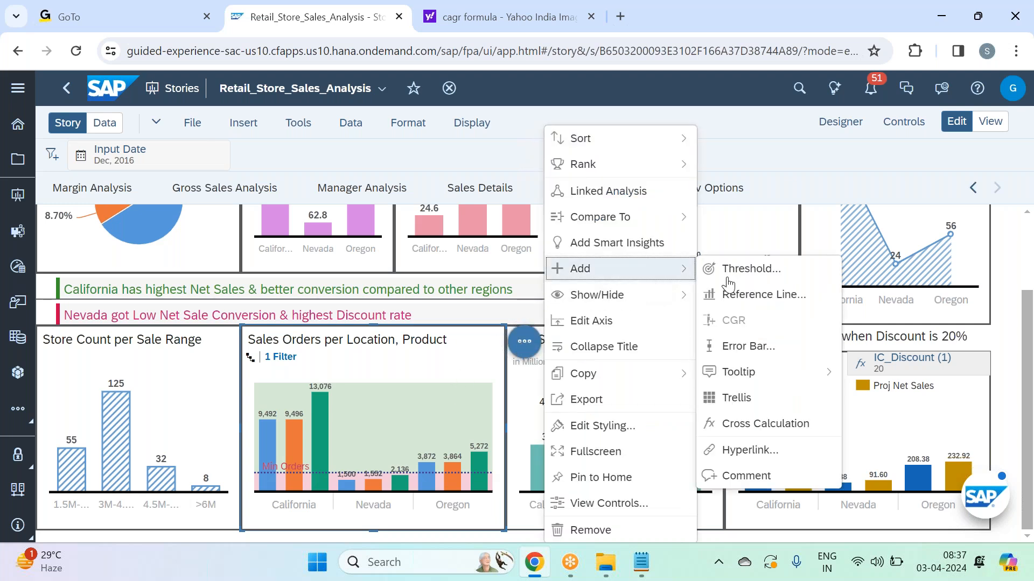
left_click(761, 477)
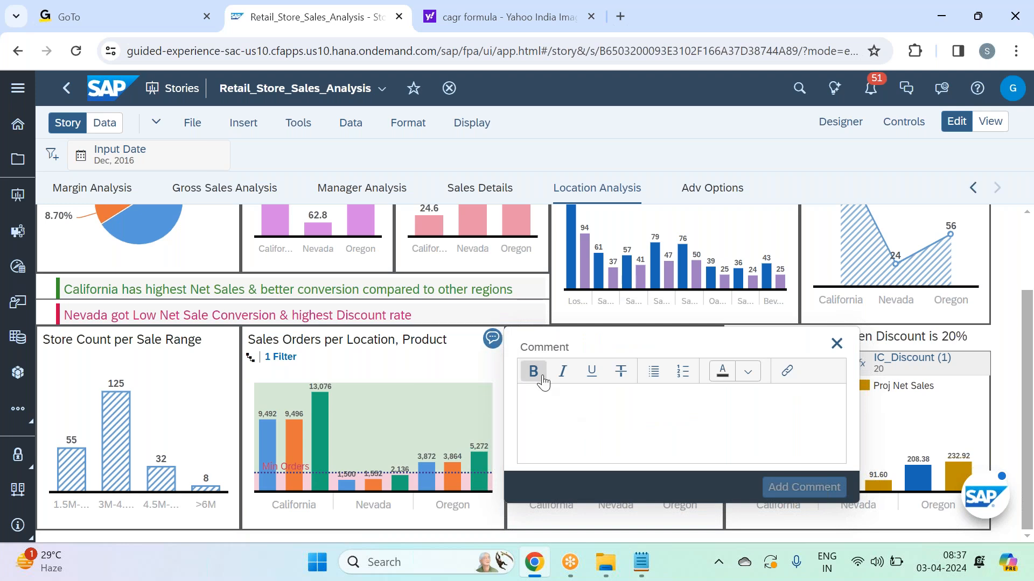
left_click(493, 339)
type("MIn")
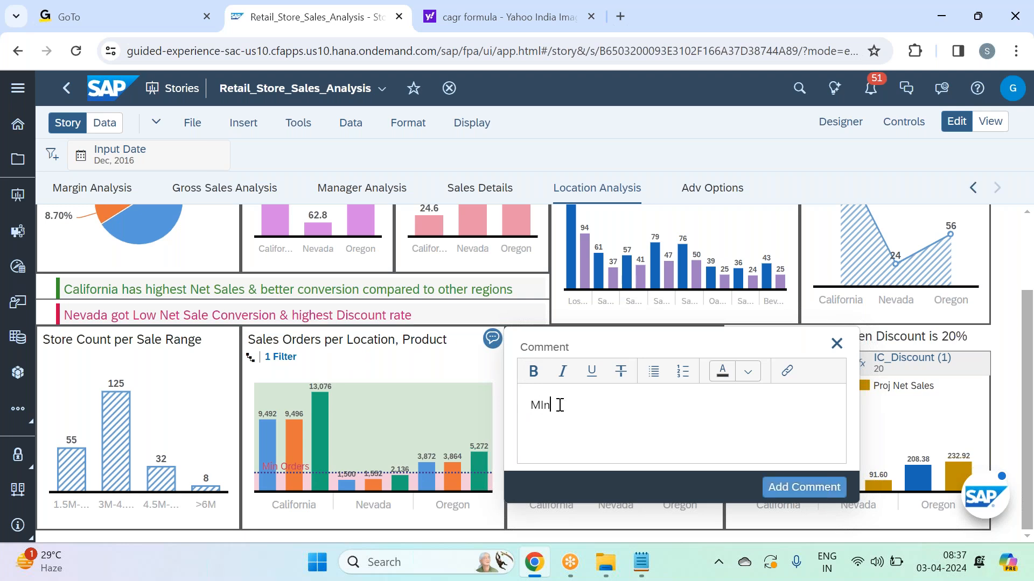
type(" ORders value in")
key("BackSpace")
key("BackSpace")
key("BackSpace")
key("BackSpace")
key("BackSpace")
key("BackSpace")
key("BackSpace")
key("BackSpace")
key("BackSpace")
key("BackSpace")
key("BackSpace")
key("BackSpace")
type("ders ")
type("vla")
type("lue in refer")
type("ence ")
type("line changed f")
type("rom 300")
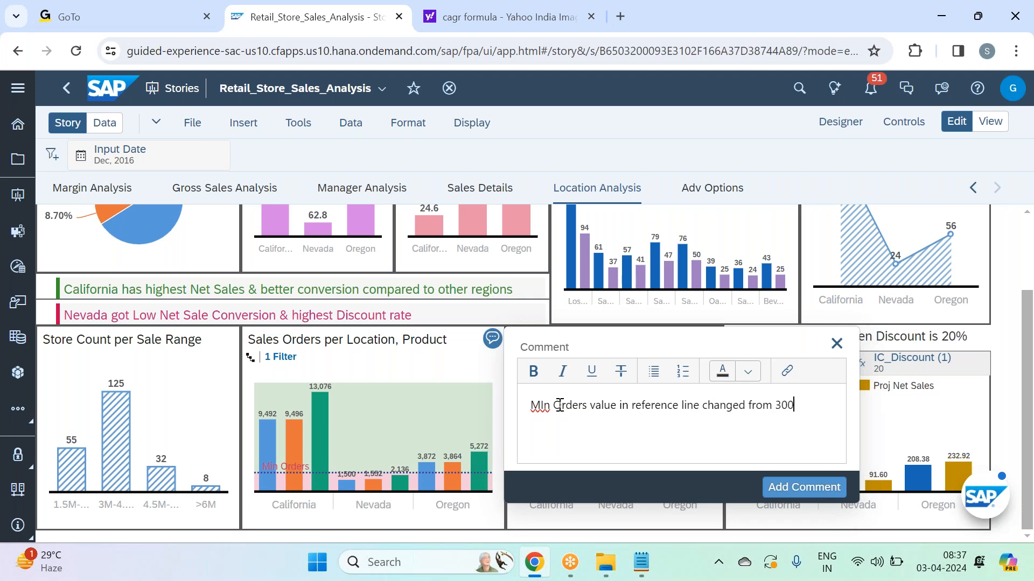
type("0 to 2500")
left_click(545, 405)
key("BackSpace")
type("i")
left_click(817, 483)
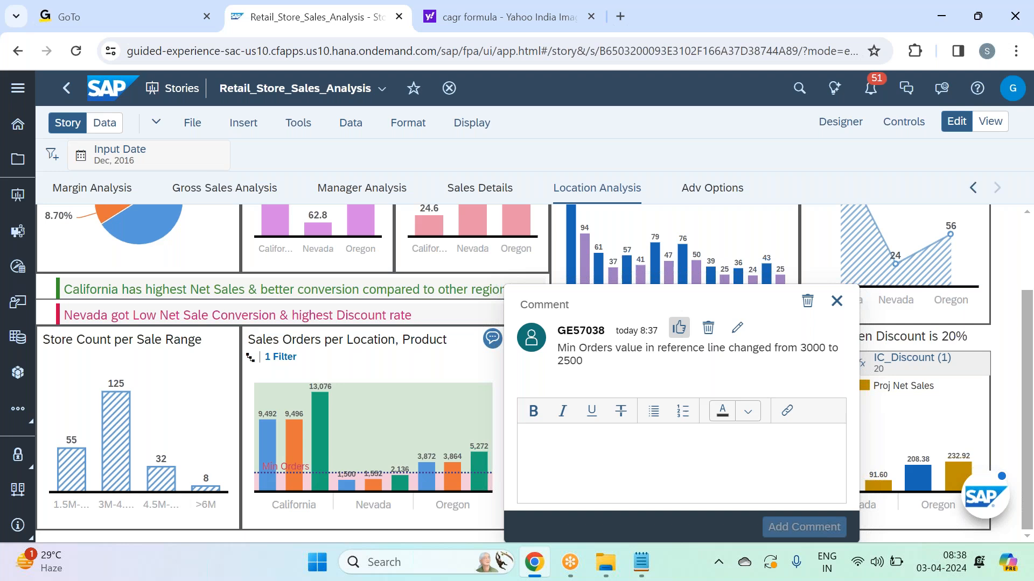
left_click(679, 329)
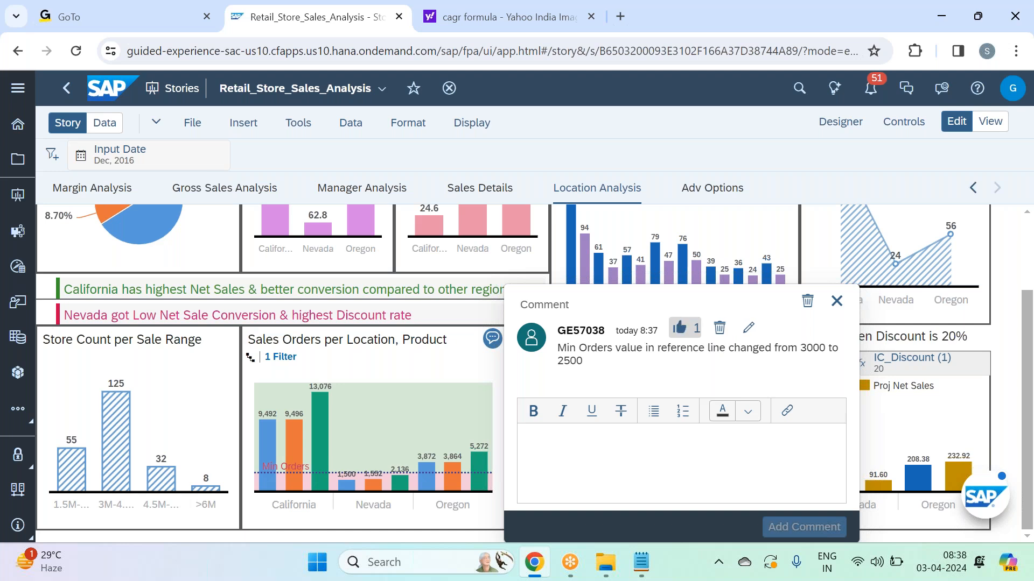
left_click(835, 303)
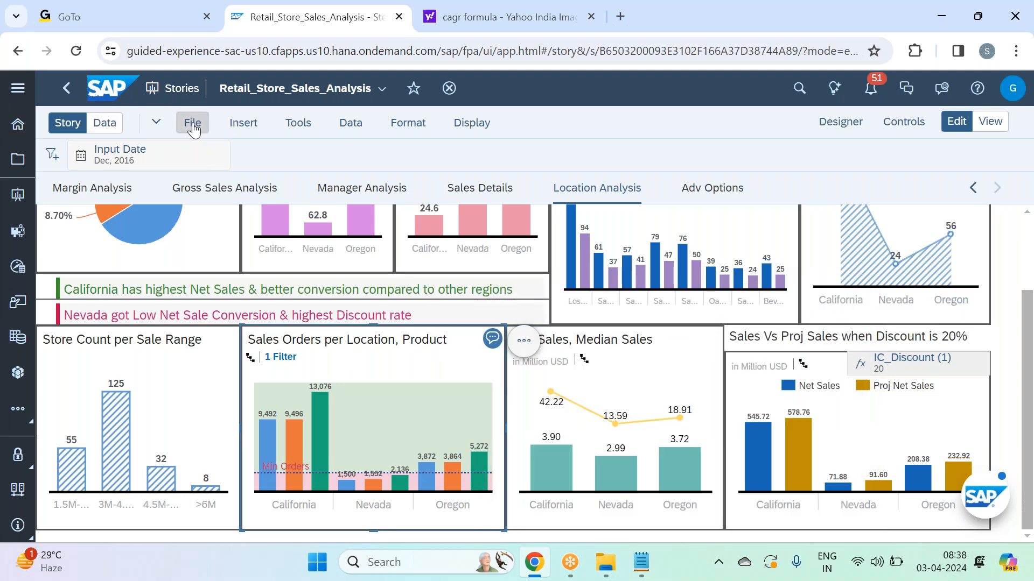
Turn Comment Mode off and back on to check the comment marker on the Sales Orders chart.
left_click(470, 124)
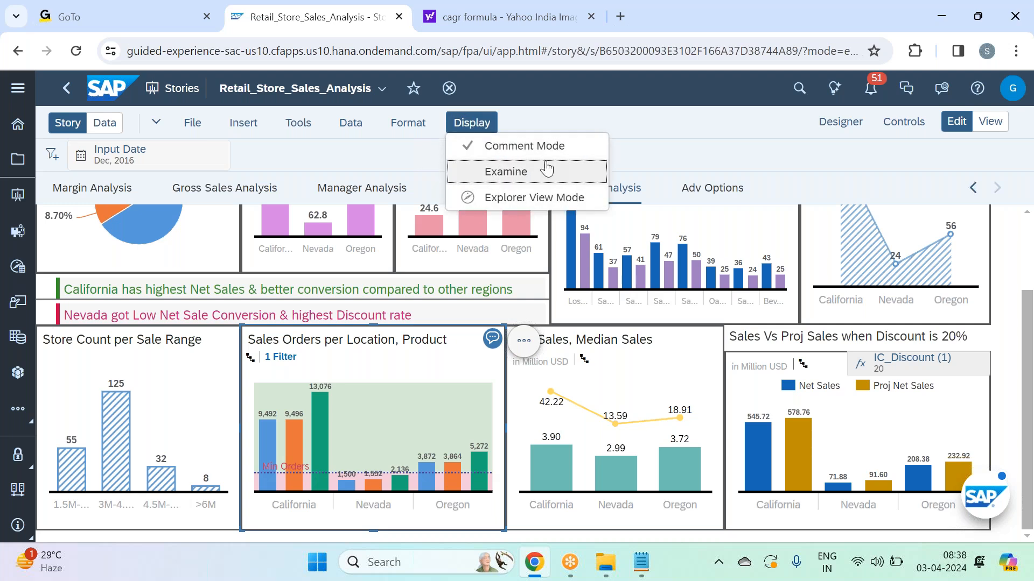
left_click(525, 146)
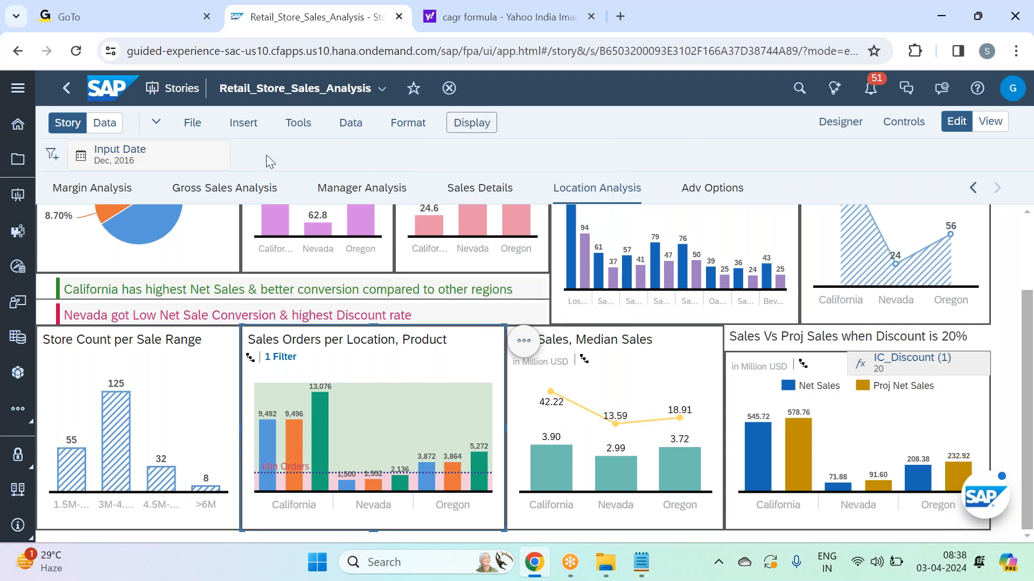
left_click(192, 123)
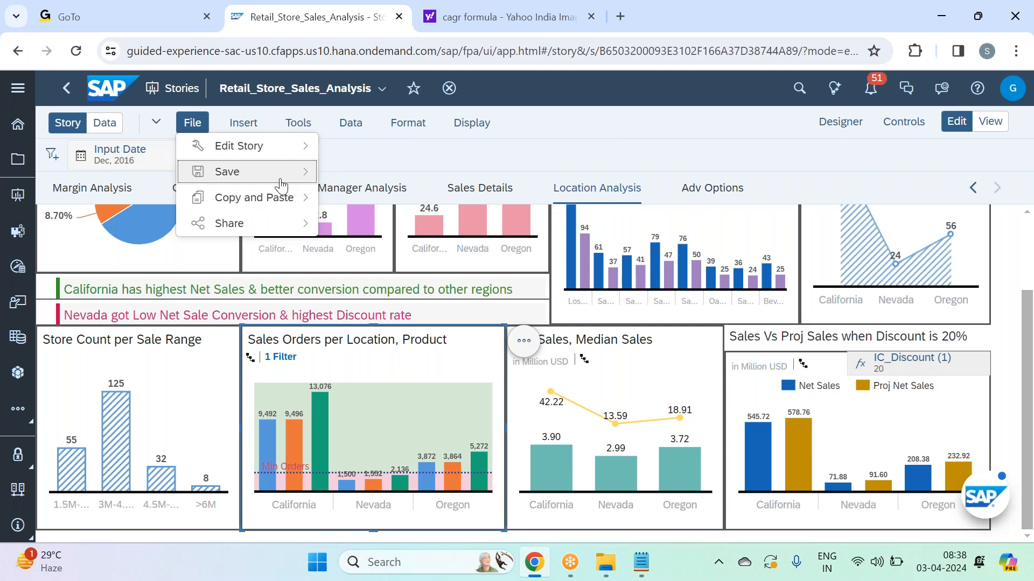
left_click(472, 122)
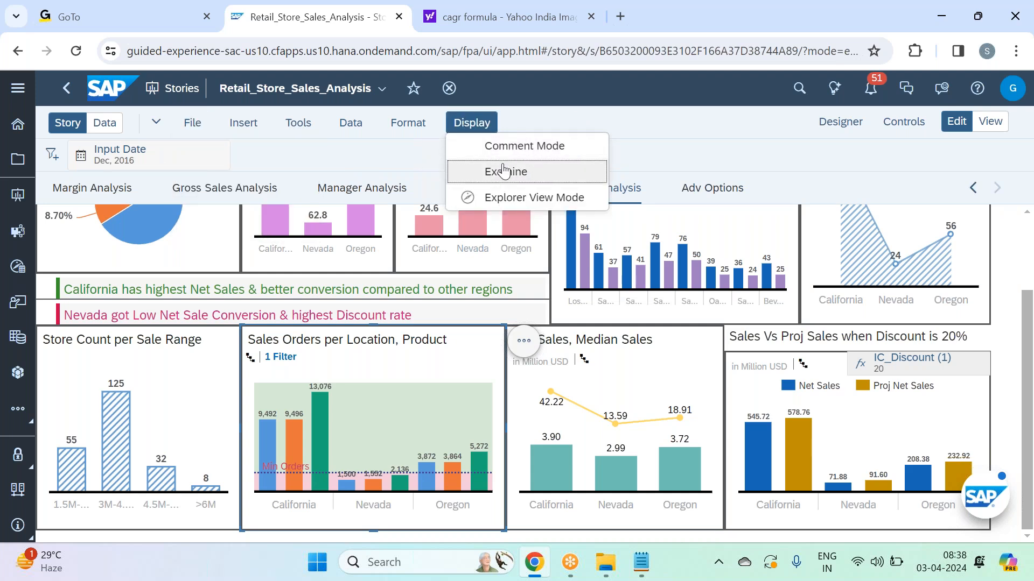
left_click(525, 146)
Save the story with the new chart comment.
left_click(192, 123)
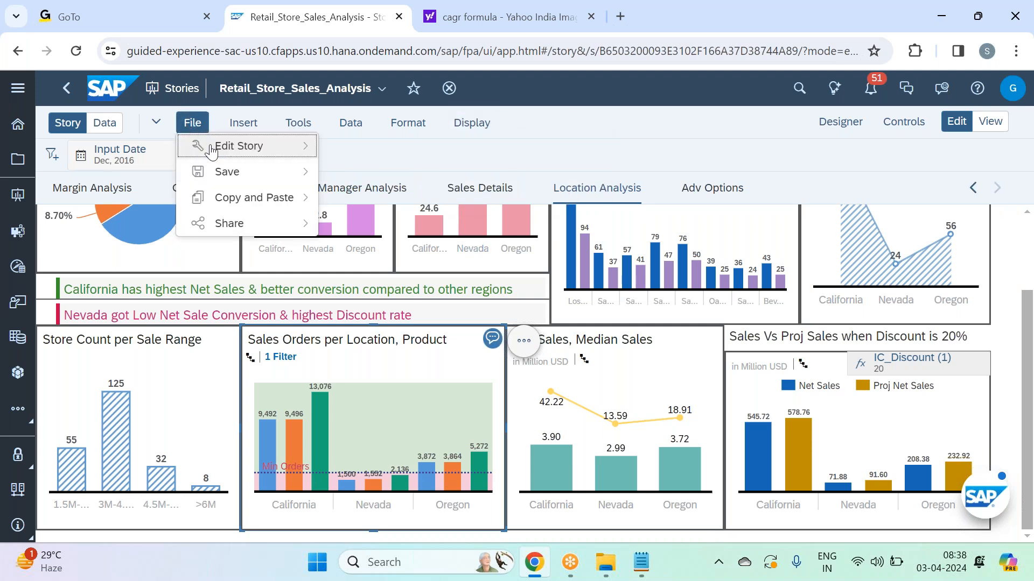
mouse_move(289, 172)
left_click(430, 167)
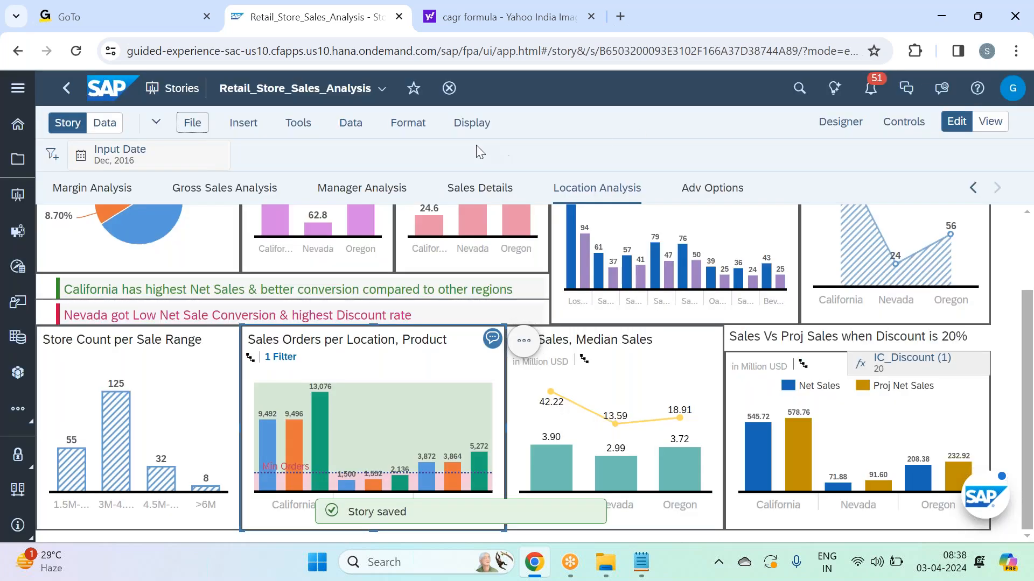
Hide the story's comments and show them again by toggling Comment Mode.
left_click(475, 123)
left_click(603, 141)
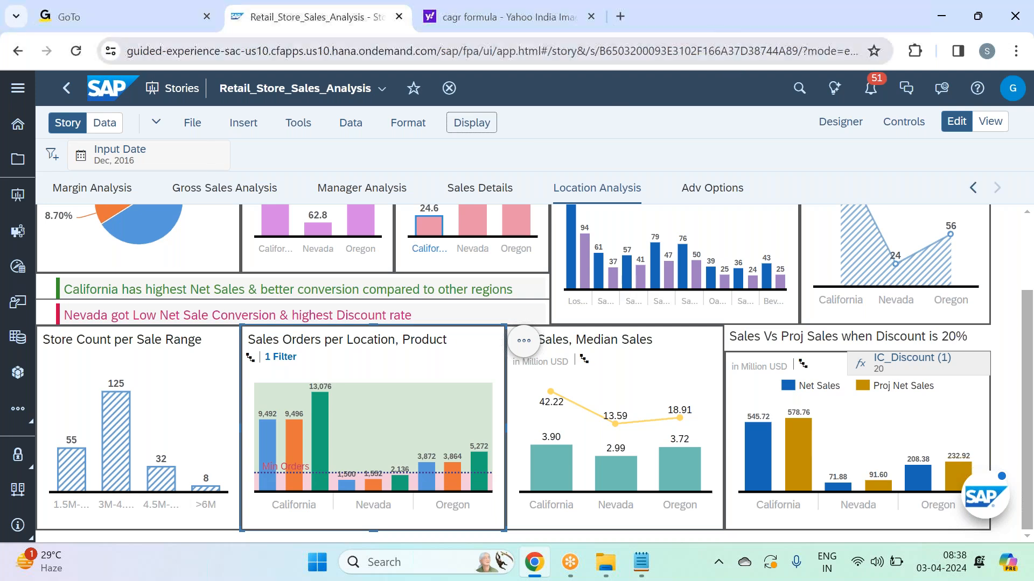
left_click(711, 29)
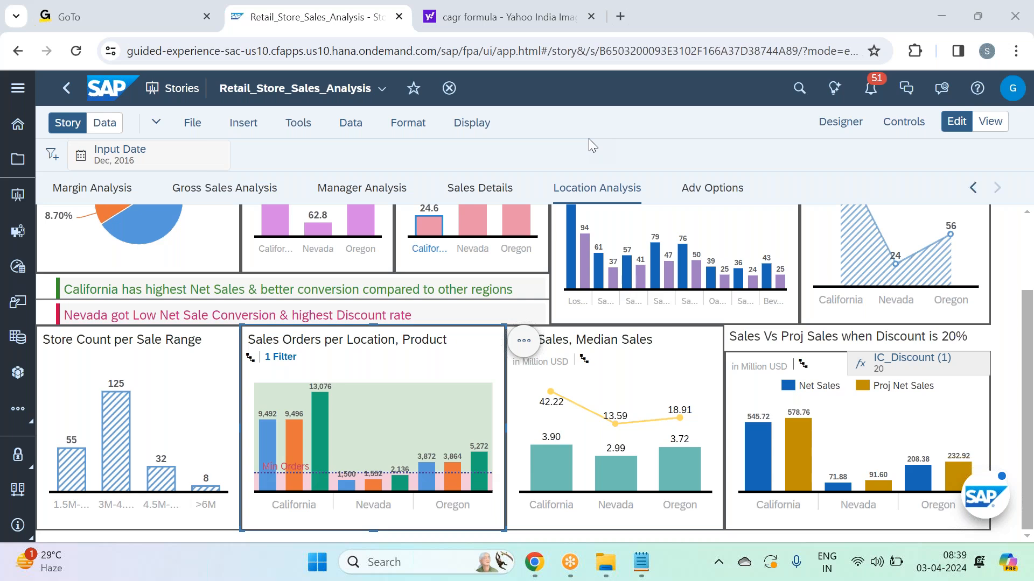
left_click(464, 128)
left_click(538, 143)
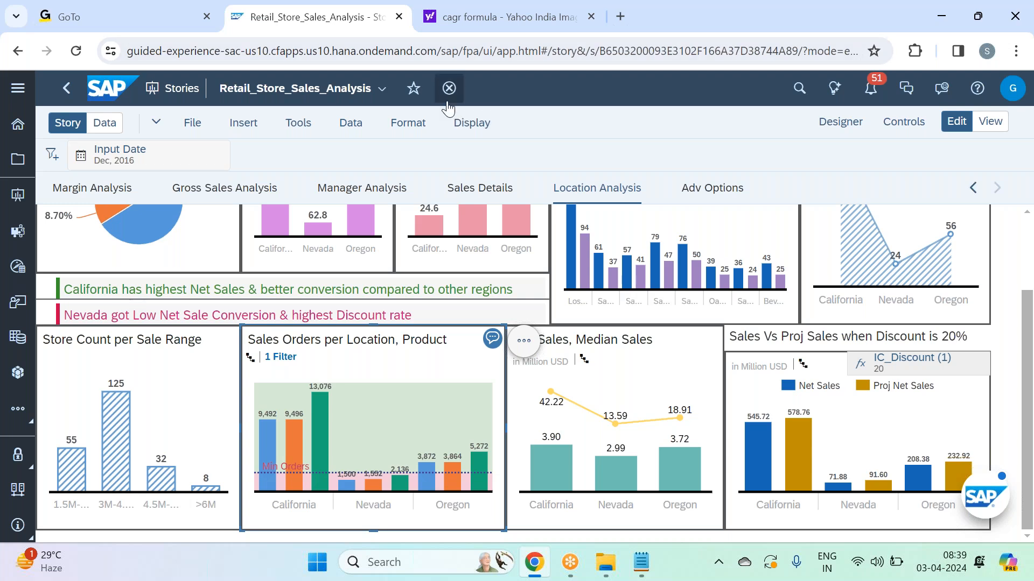
Turn Comment Mode off for the story and return to the upper charts of the Location Analysis page.
left_click(473, 123)
left_click(497, 149)
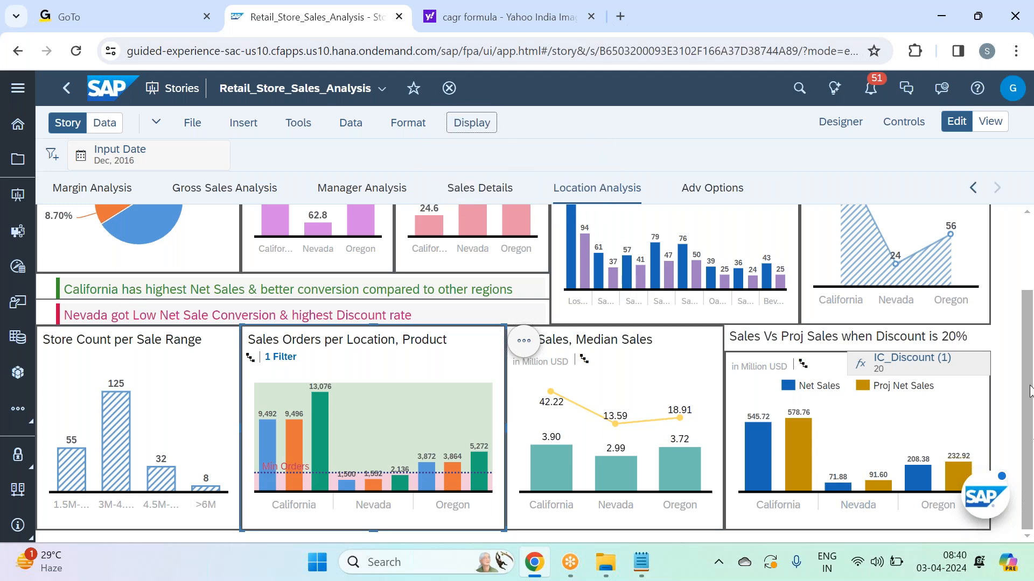
scroll(1029, 350, "up", 2)
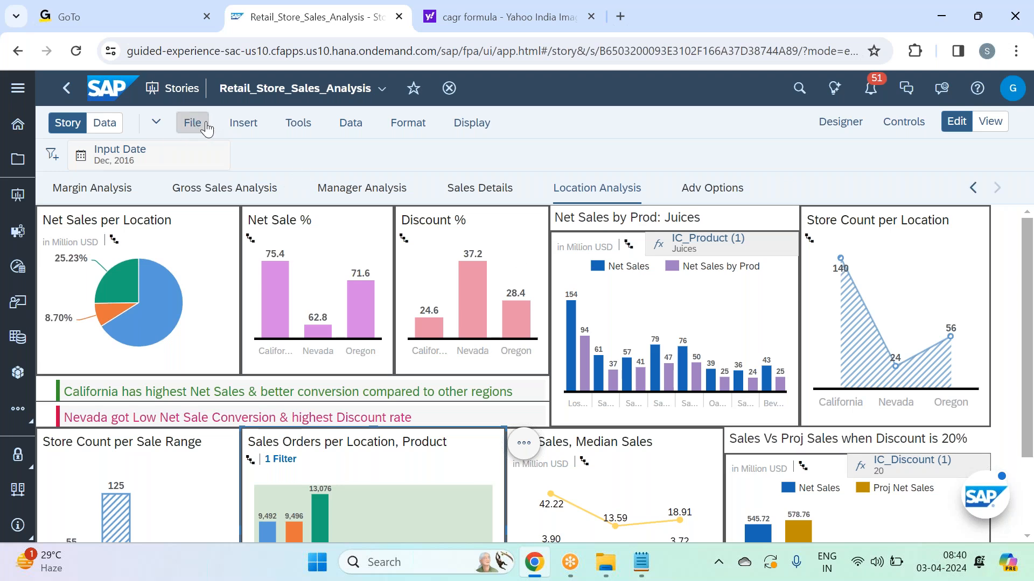
Switch to the SAC Mar 2024 - Batch 33 notes in Notepad and delete the Story preferences line under Session 9.
left_click(640, 564)
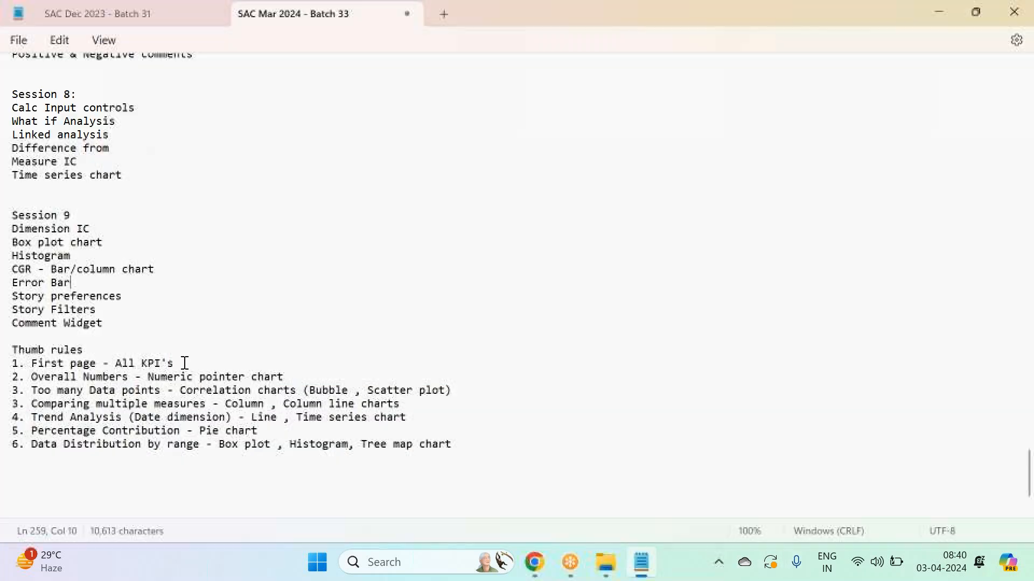
left_click_drag(127, 296, 8, 296)
key("BackSpace")
key("BackSpace")
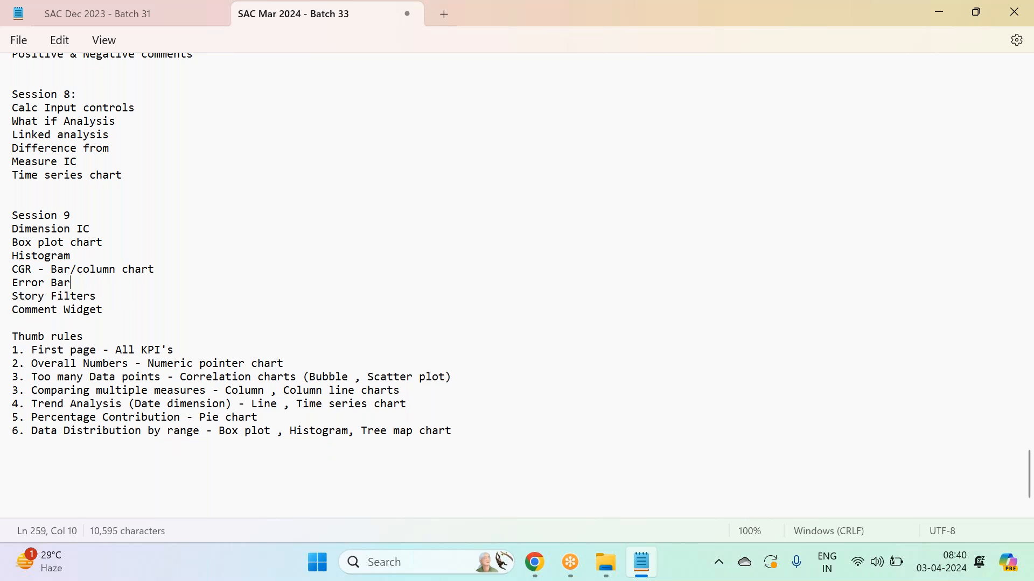
Add a "Session 10" heading below the thumb rules at the end of the notes, with "Story settings" as its first topic.
scroll(482, 404, "down", 1)
left_click(481, 388)
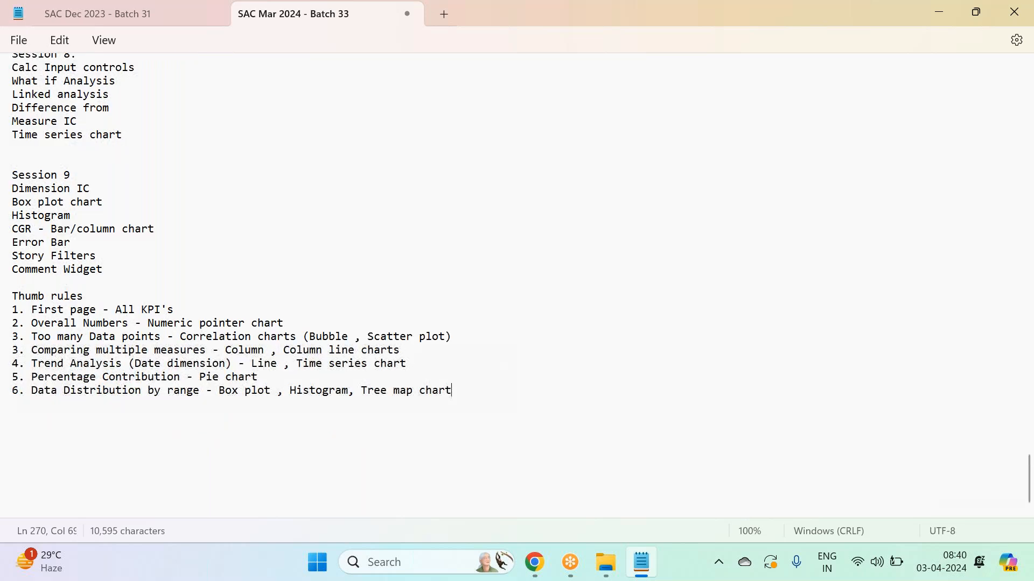
key("Return")
key("Return")
key("Return")
type("Session 10 Story ")
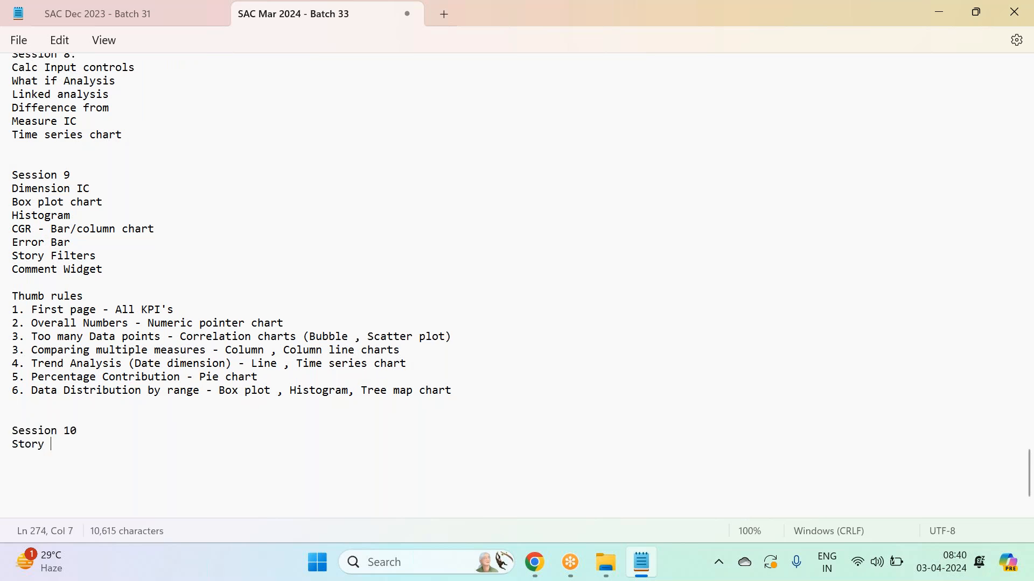
type("setting")
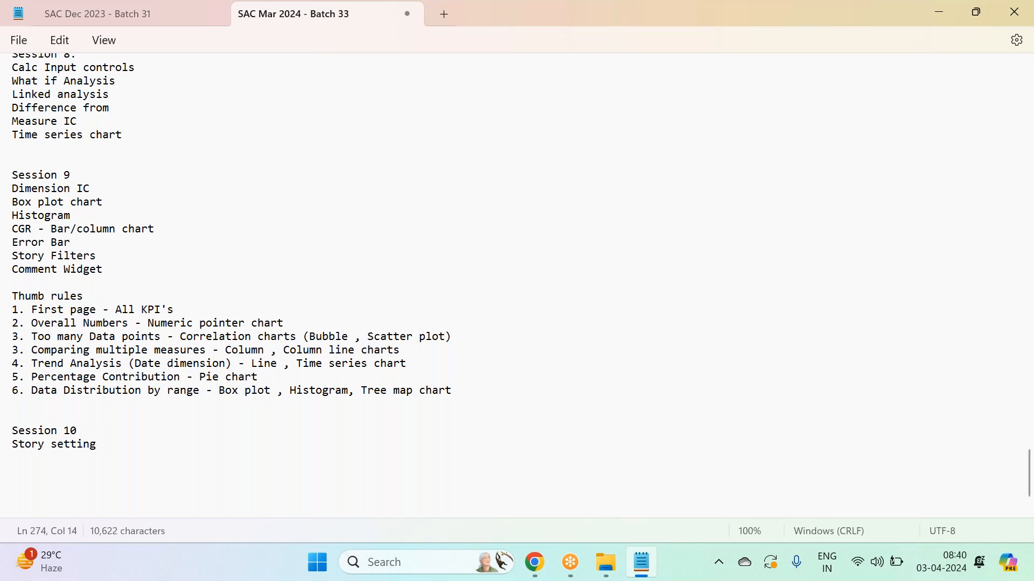
type("s")
key("Return")
List "Story export", "story preferences" and "story performance" as further topics under Session 10.
type("Story export story pre")
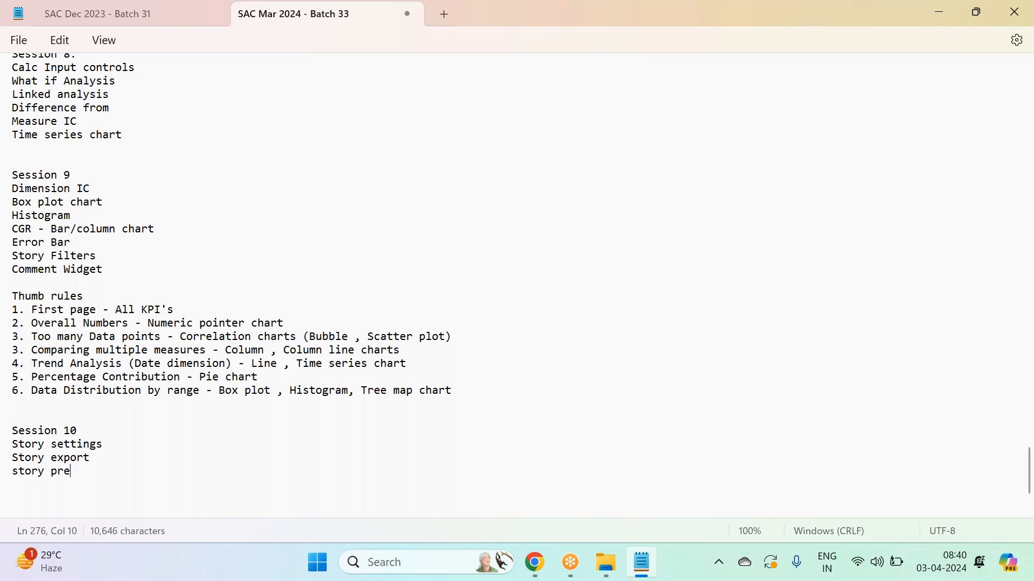
type("ferences")
key("Return")
type("story ")
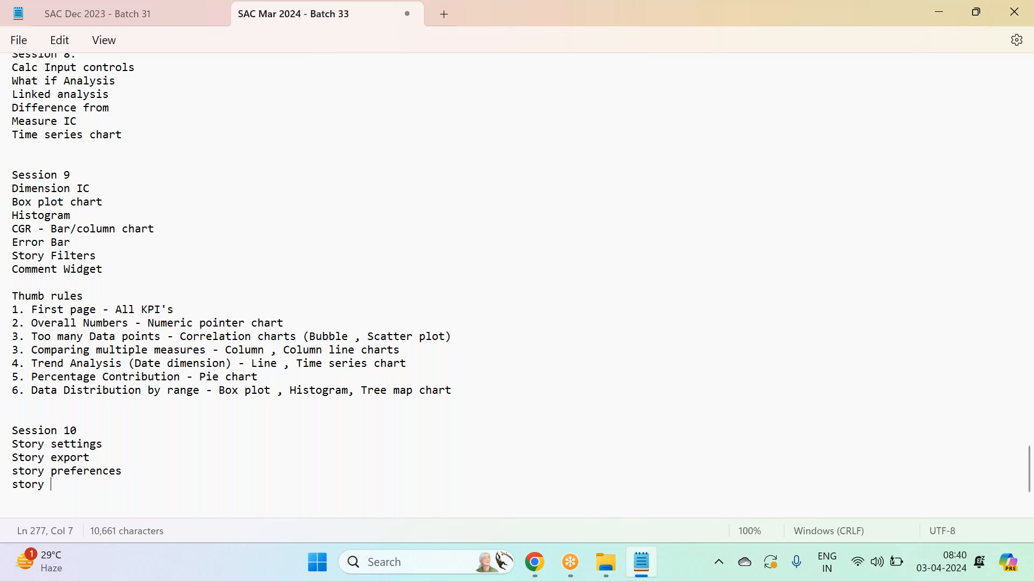
type("performa")
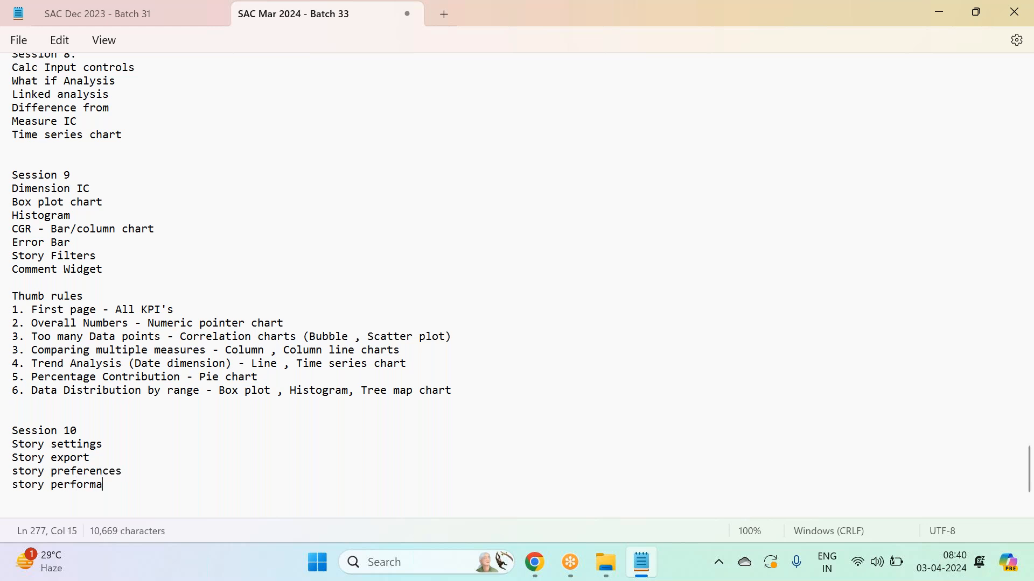
type("nce")
key("Return")
Add the topics "Hyperlink" and "Explorer" to Session 10 and save the notes file.
type("Hyperlink")
key("Return")
type("E")
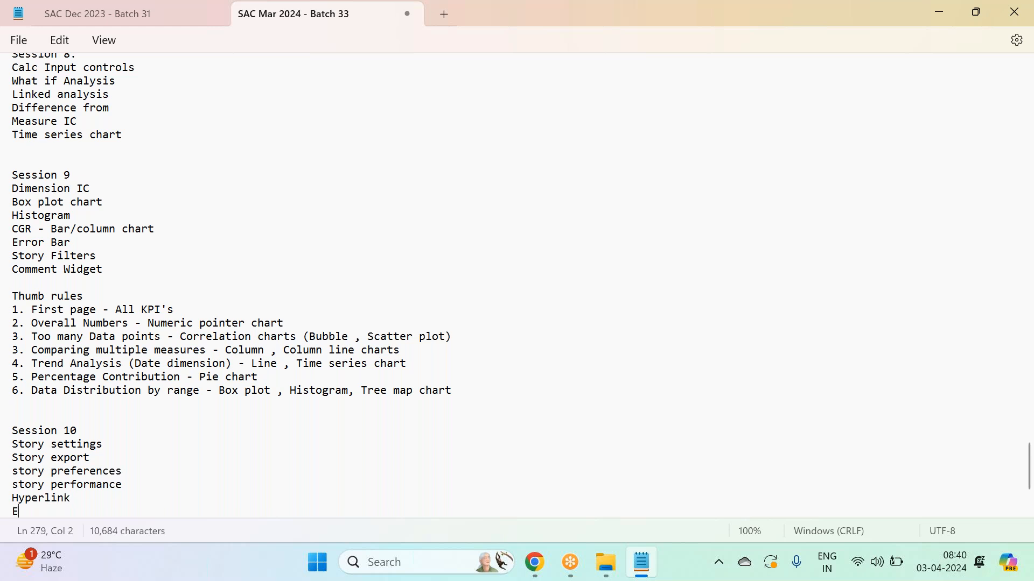
type("xplorer")
key("Return")
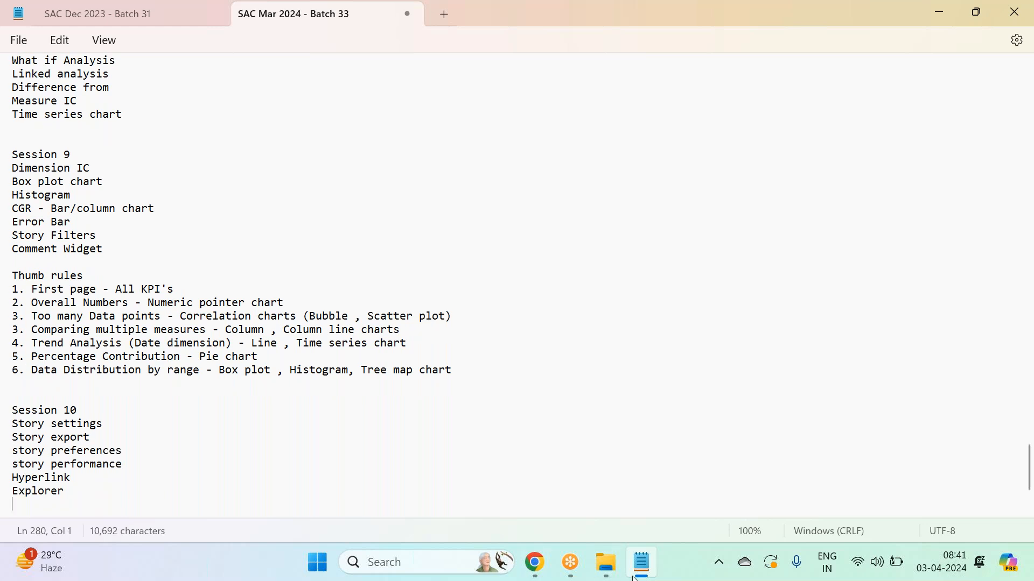
left_click(19, 40)
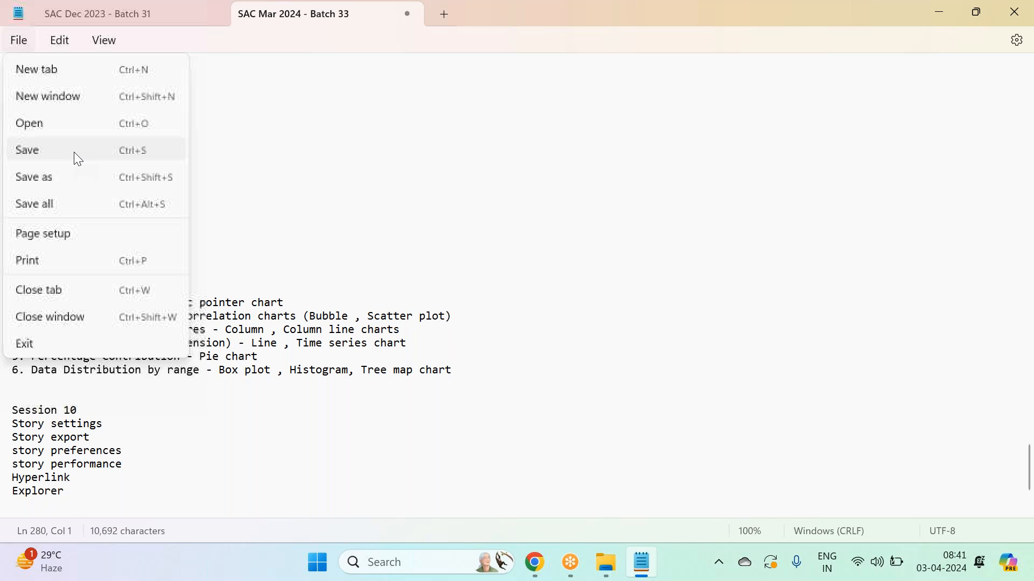
left_click(74, 152)
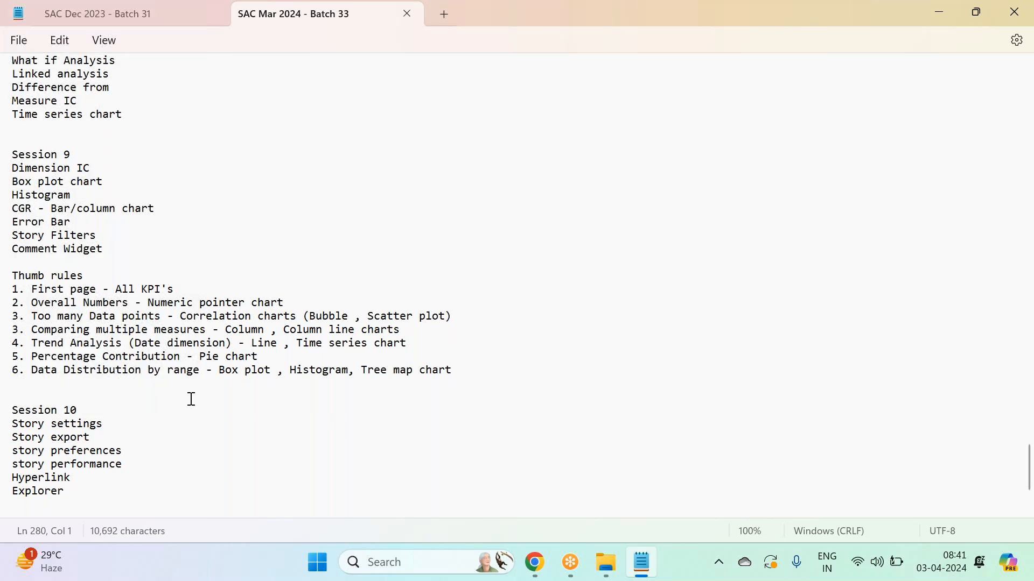
Switch to the Retail_Store_Sales_Analysis story in Chrome and go through its Tools options.
key("alt+Tab")
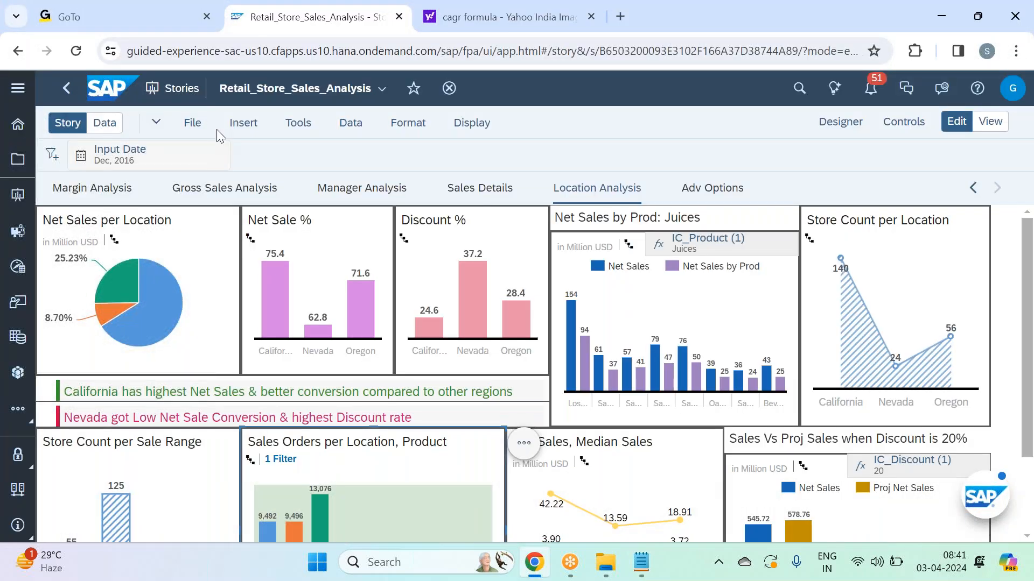
left_click(298, 124)
left_click(397, 153)
left_click(297, 124)
left_click(358, 146)
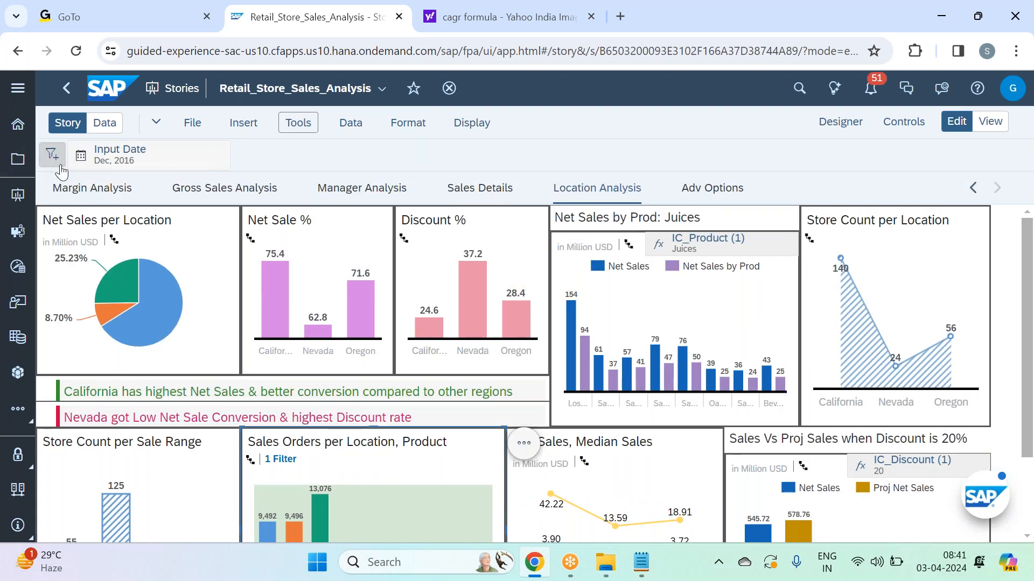
Add a story filter on Product with Alcohol, Carbonated Drinks and Juices selected, without allowing viewers to modify selections.
left_click(53, 161)
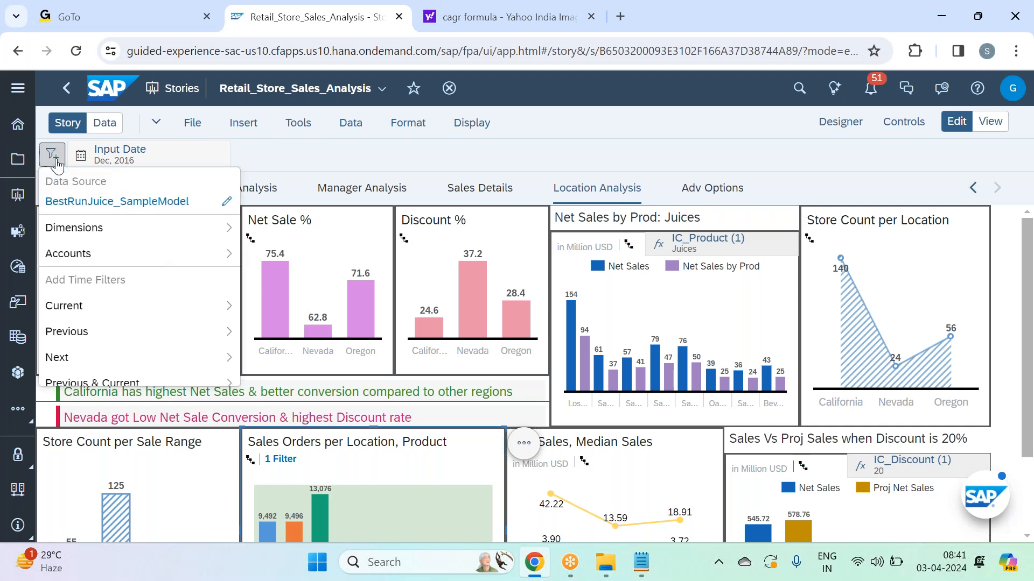
left_click(88, 230)
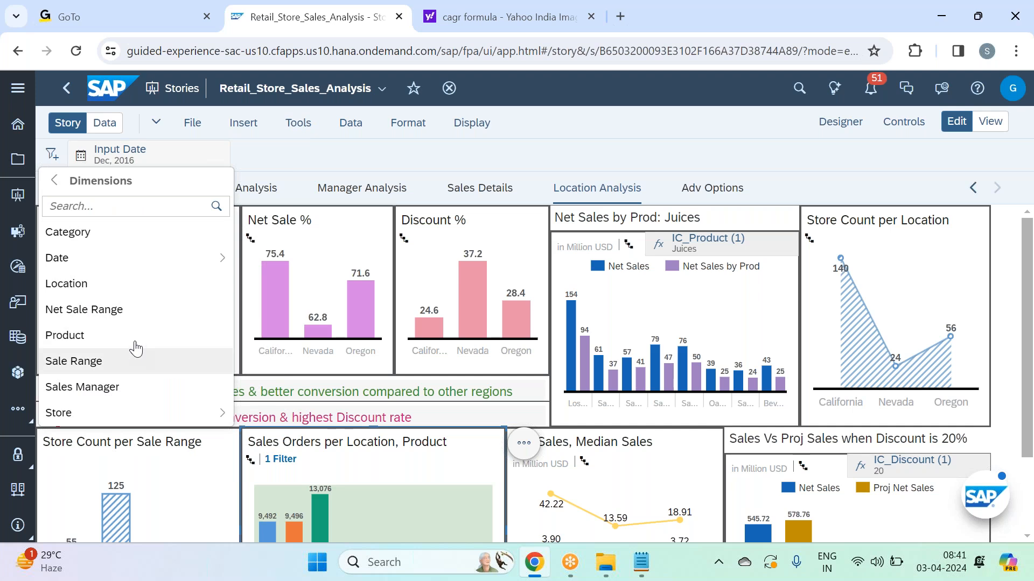
left_click(136, 343)
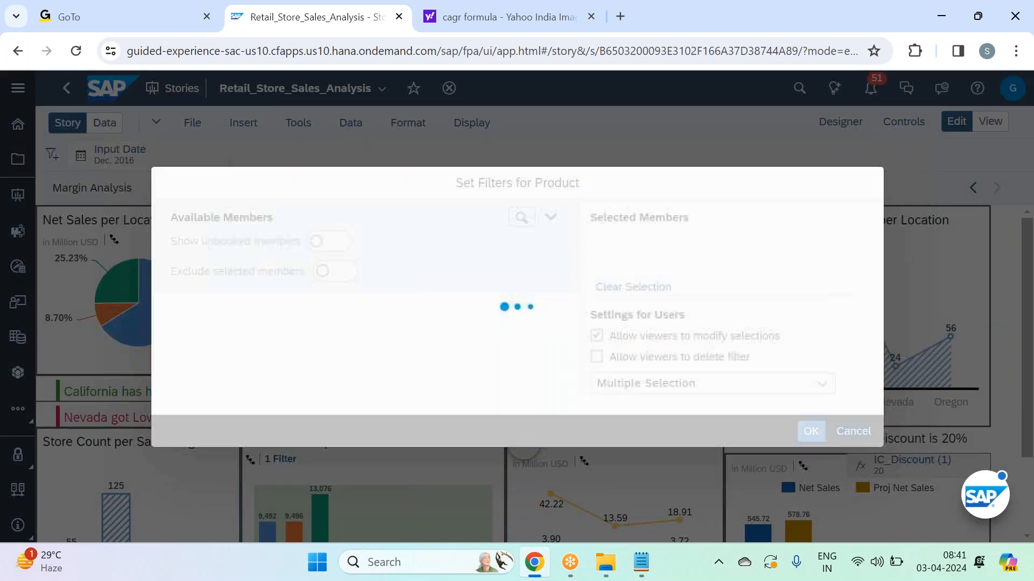
left_click(232, 345)
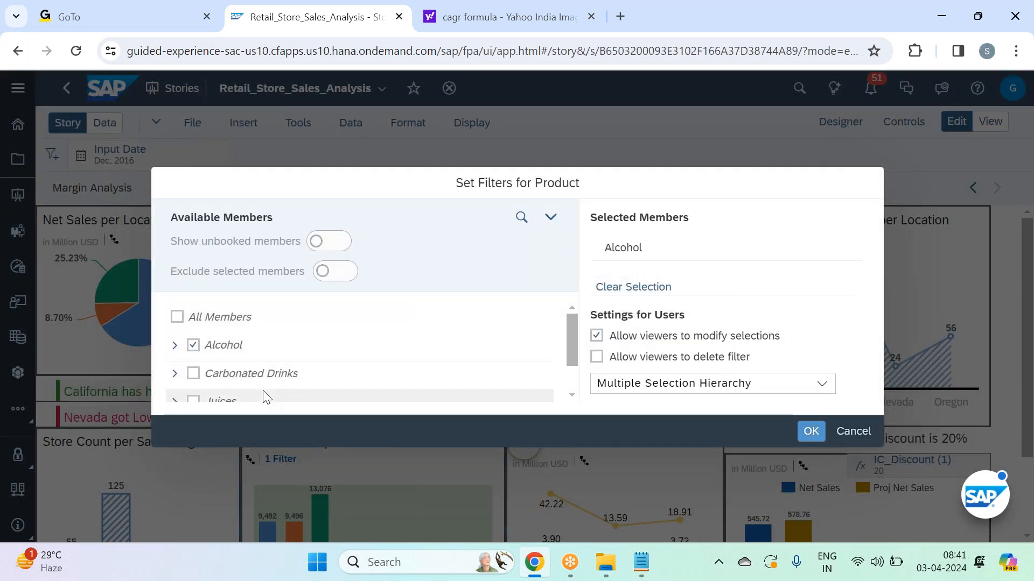
left_click(267, 375)
left_click(268, 399)
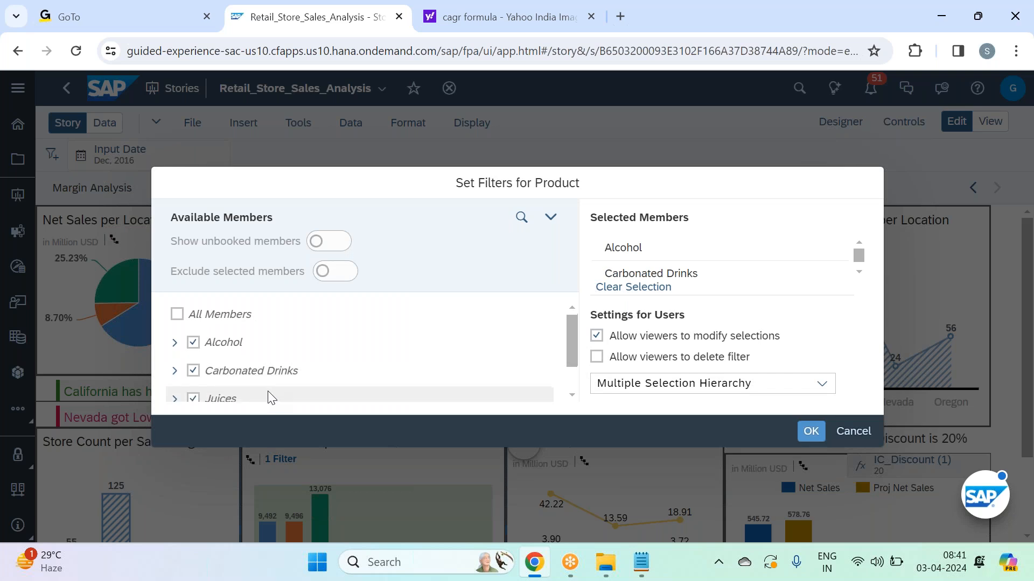
scroll(242, 385, "down", 1)
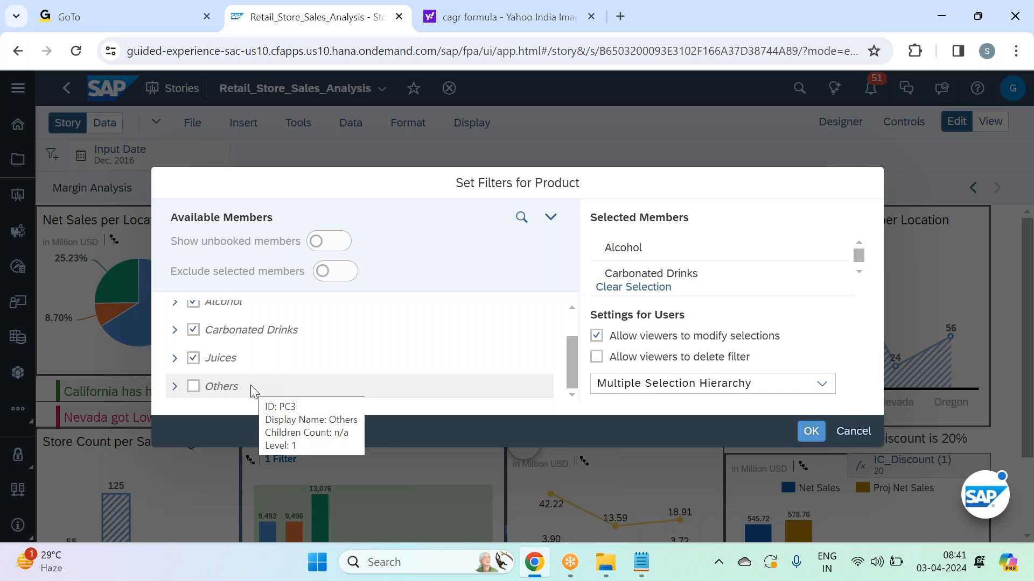
scroll(231, 328, "up", 1)
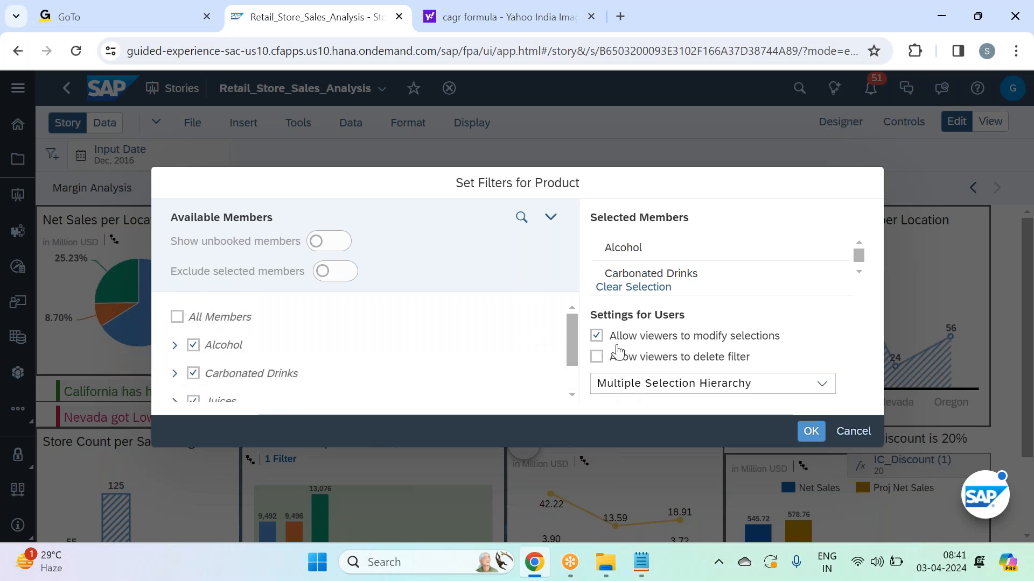
left_click(596, 337)
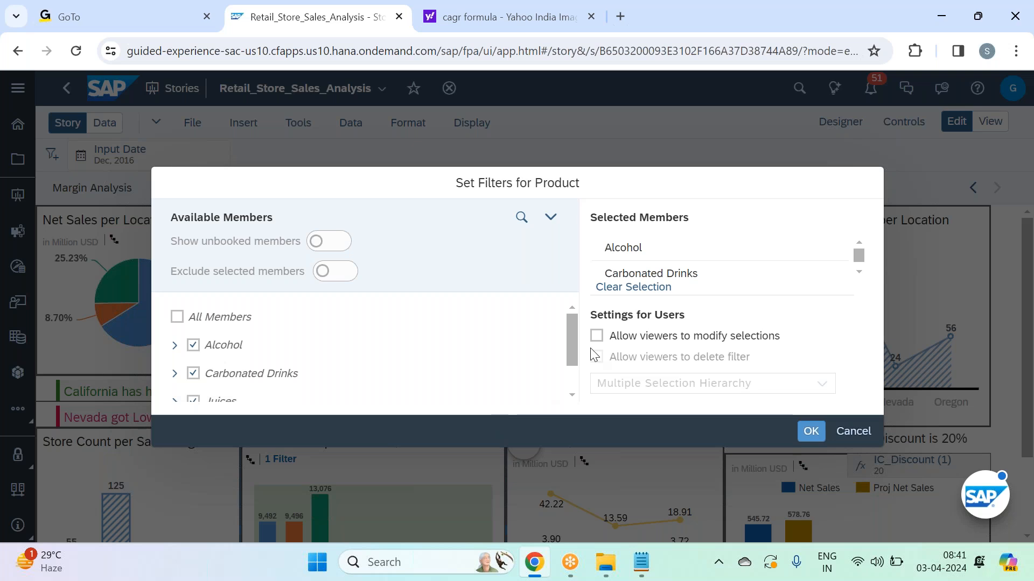
left_click_drag(573, 317, 577, 296)
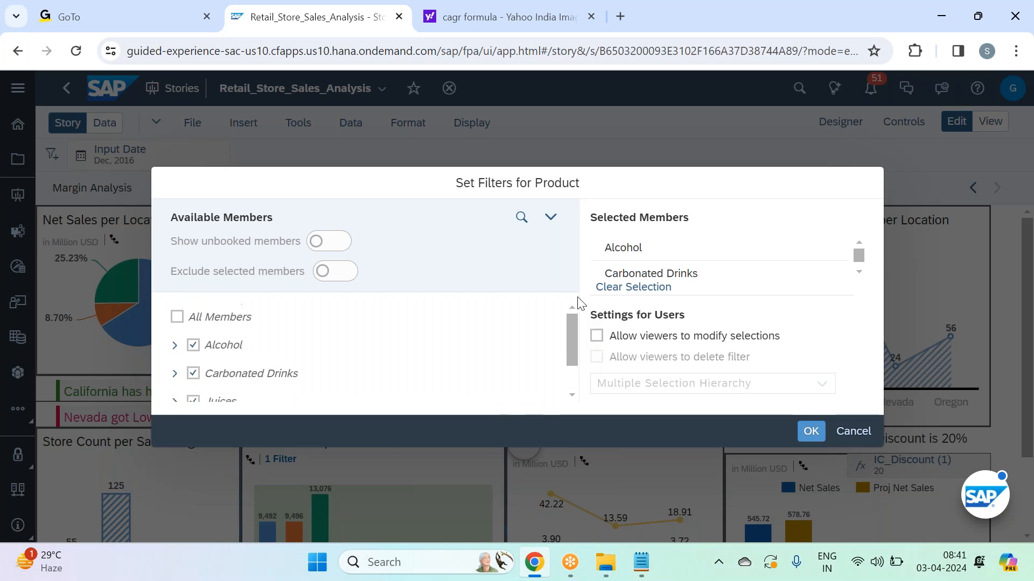
left_click(811, 433)
Save the story with the new Product filter.
left_click(188, 124)
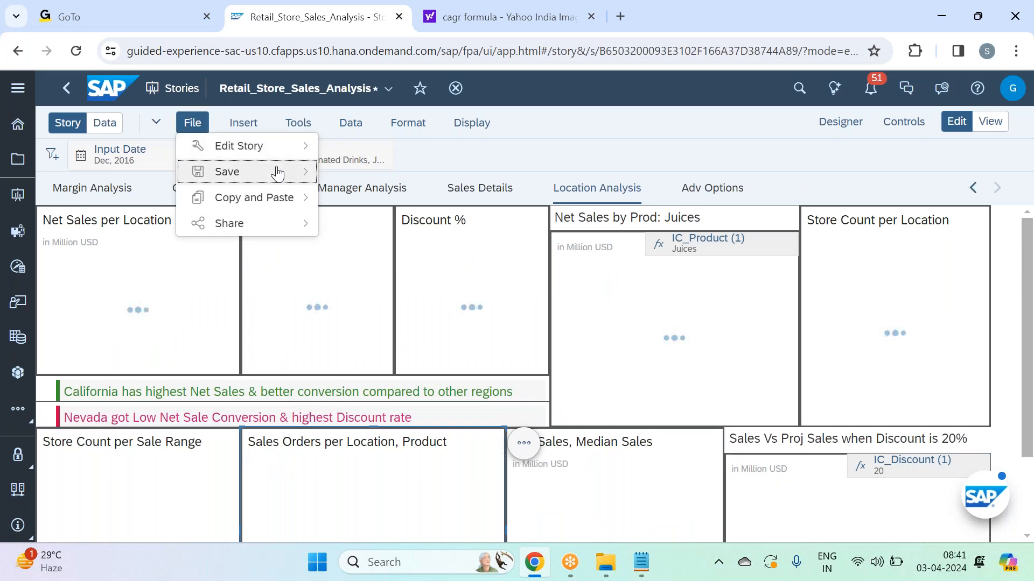
mouse_move(311, 176)
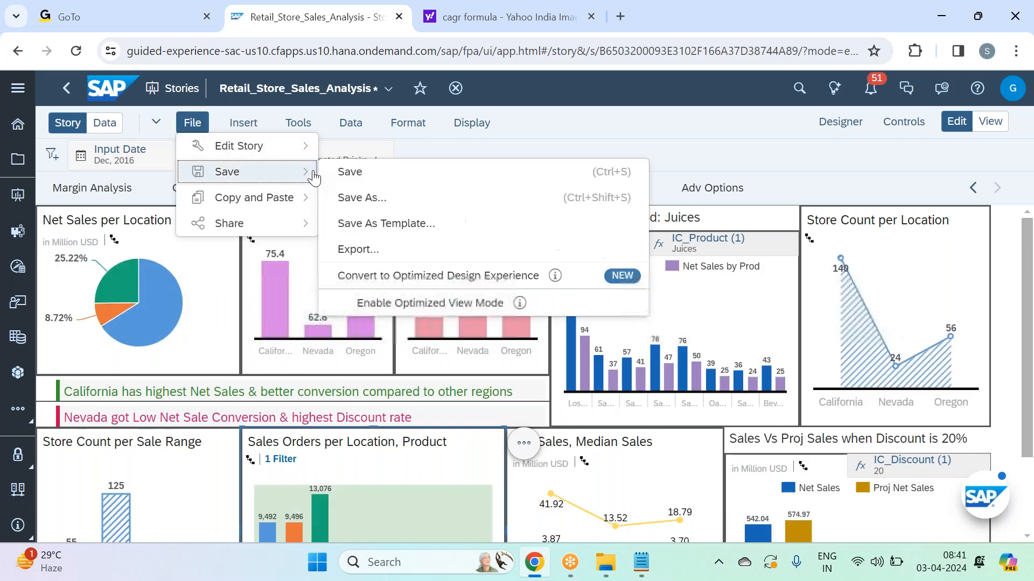
left_click(366, 176)
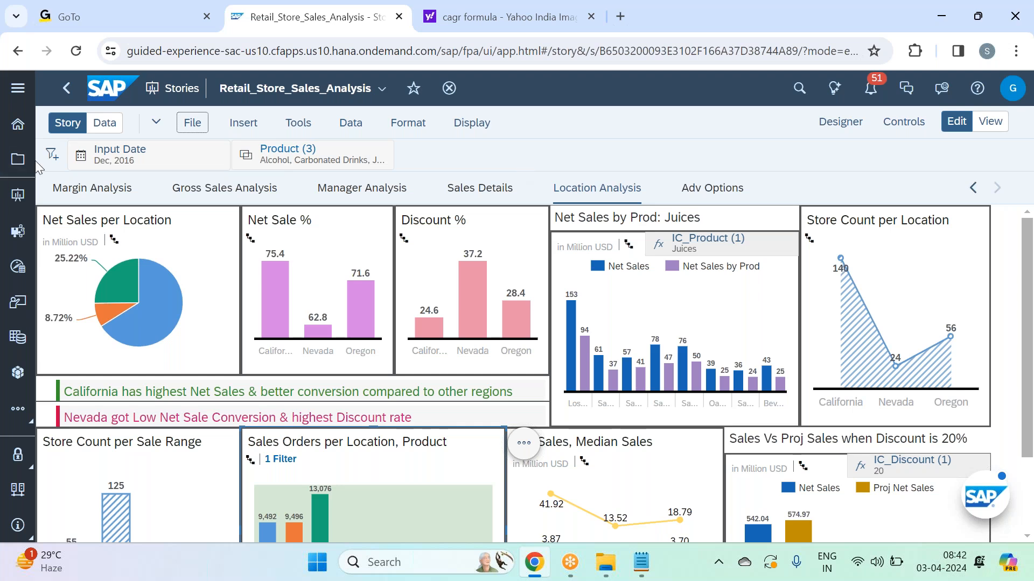
Add a story filter on the Location dimension with California, Nevada and Oregon selected.
left_click(53, 155)
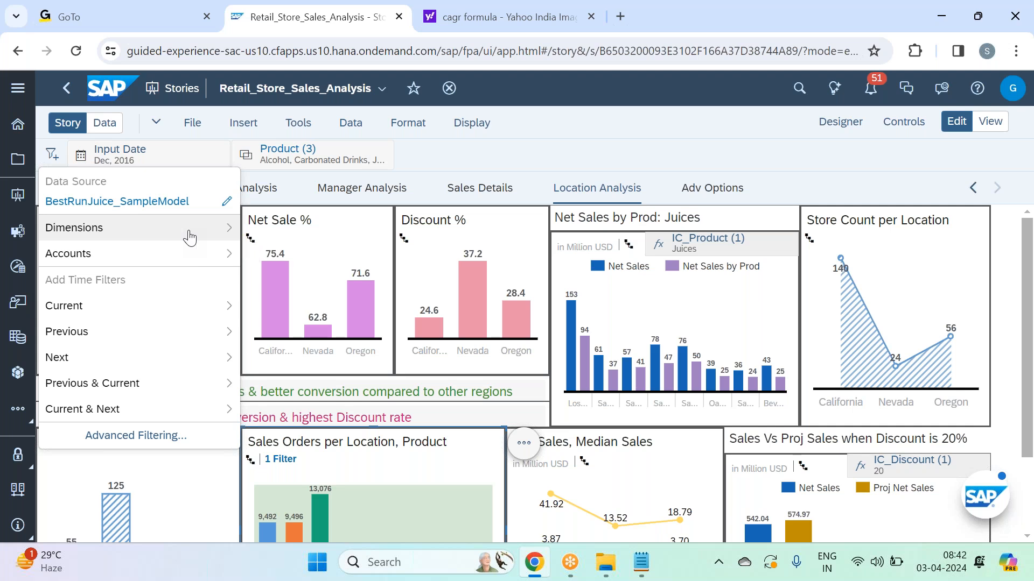
left_click(190, 232)
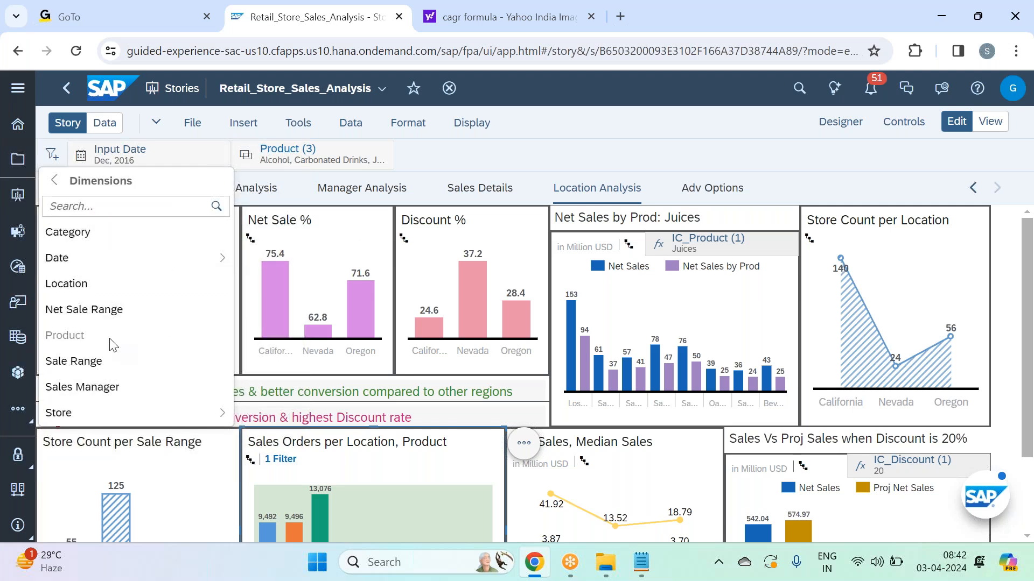
left_click(98, 284)
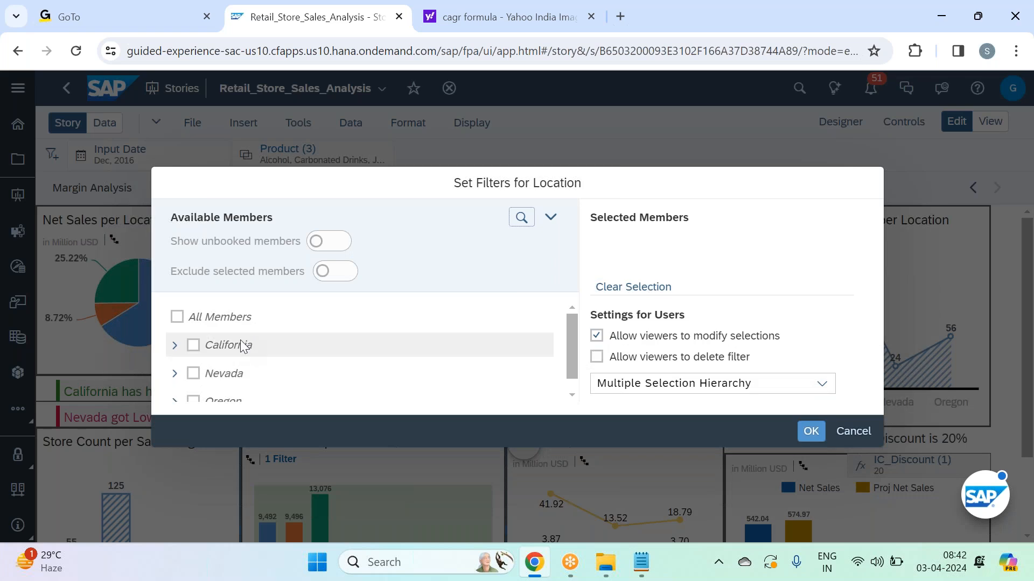
left_click(237, 345)
left_click(240, 373)
left_click(236, 401)
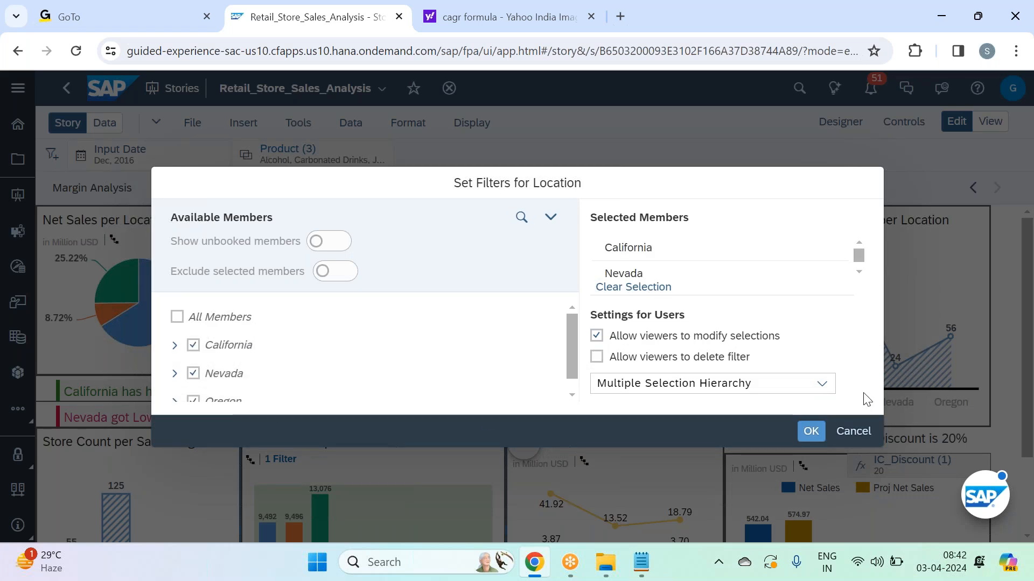
left_click(808, 434)
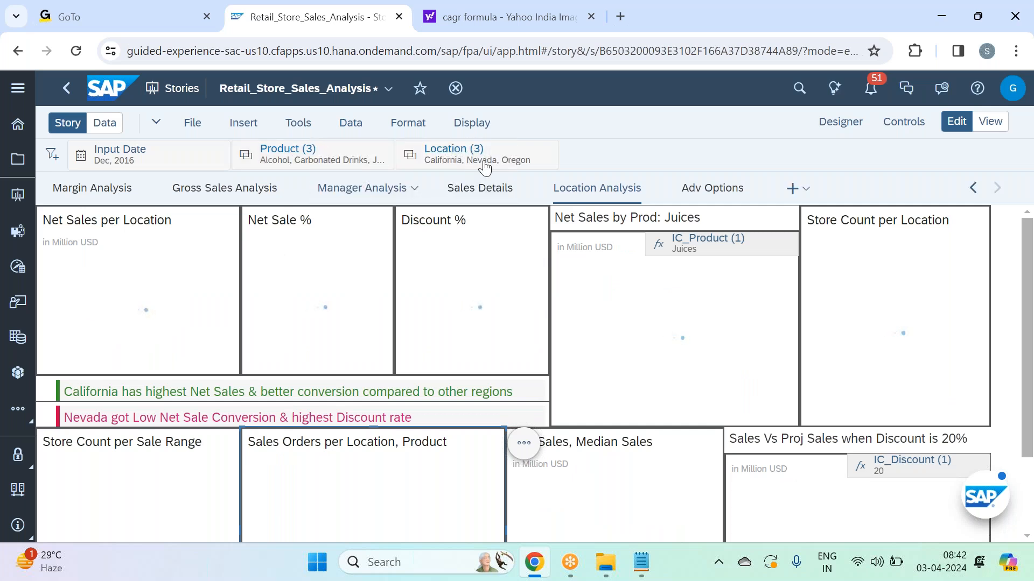
Reopen the Location story filter for editing, review its selected members and user settings, and accept it as is.
right_click(495, 159)
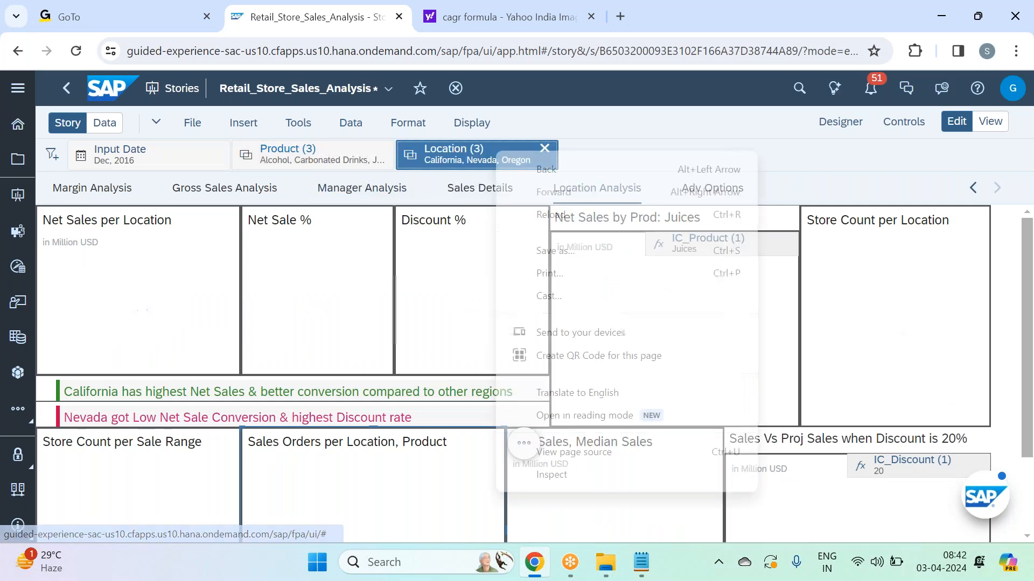
left_click(490, 157)
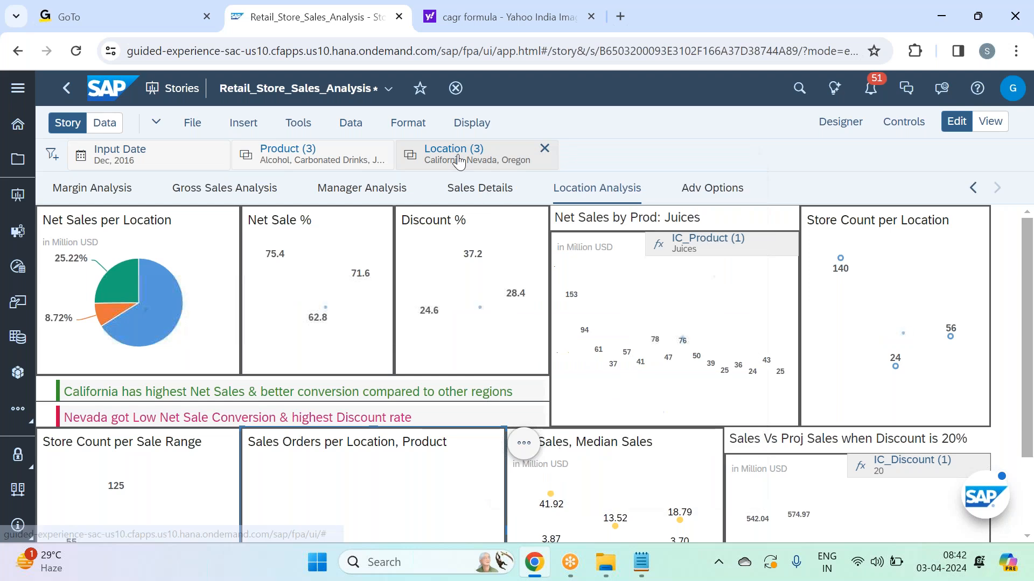
right_click(409, 156)
key("Escape")
left_click(525, 155)
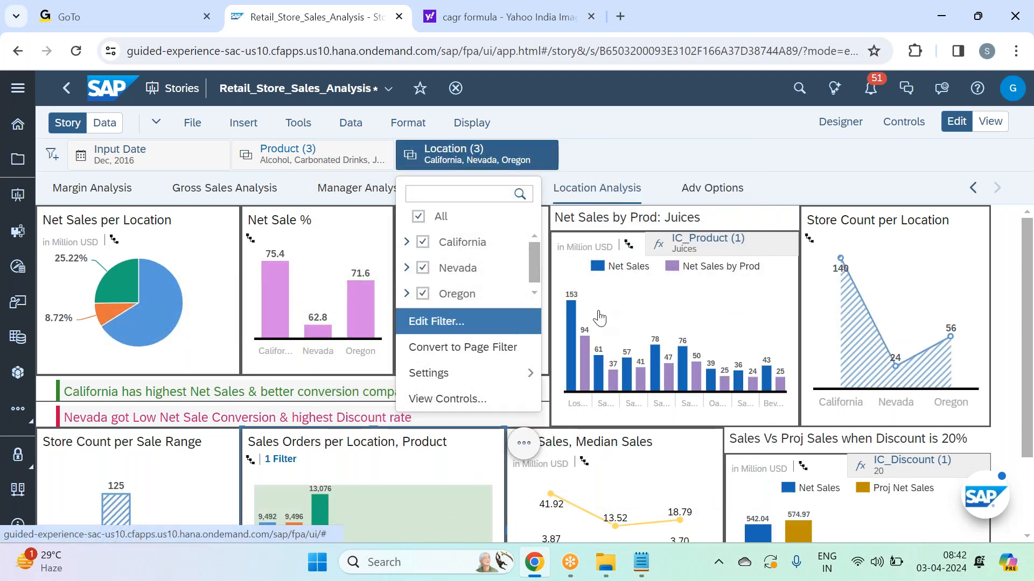
left_click(459, 322)
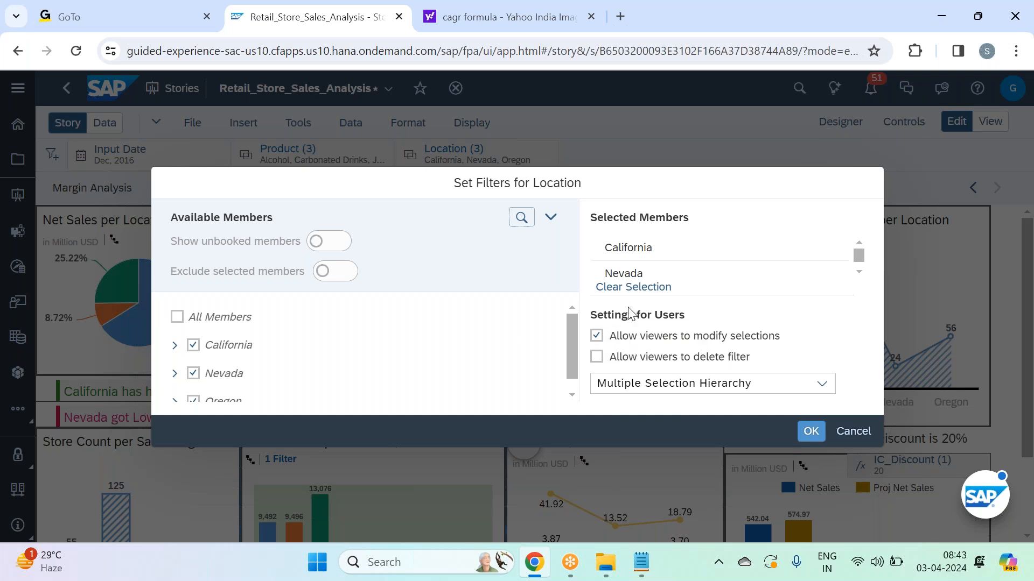
left_click(811, 433)
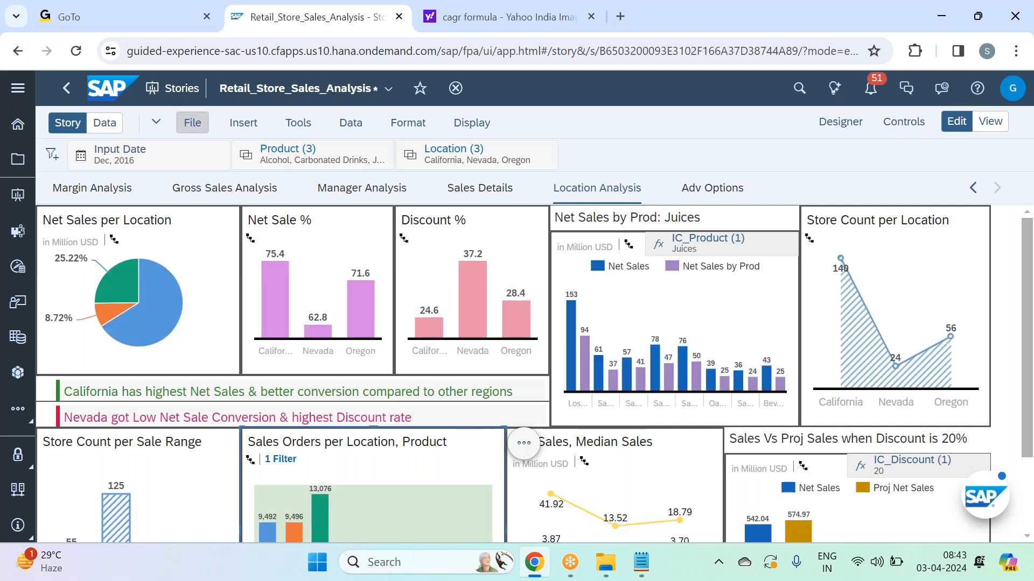
Save the story with the new Location filter and switch it to view mode.
left_click(193, 122)
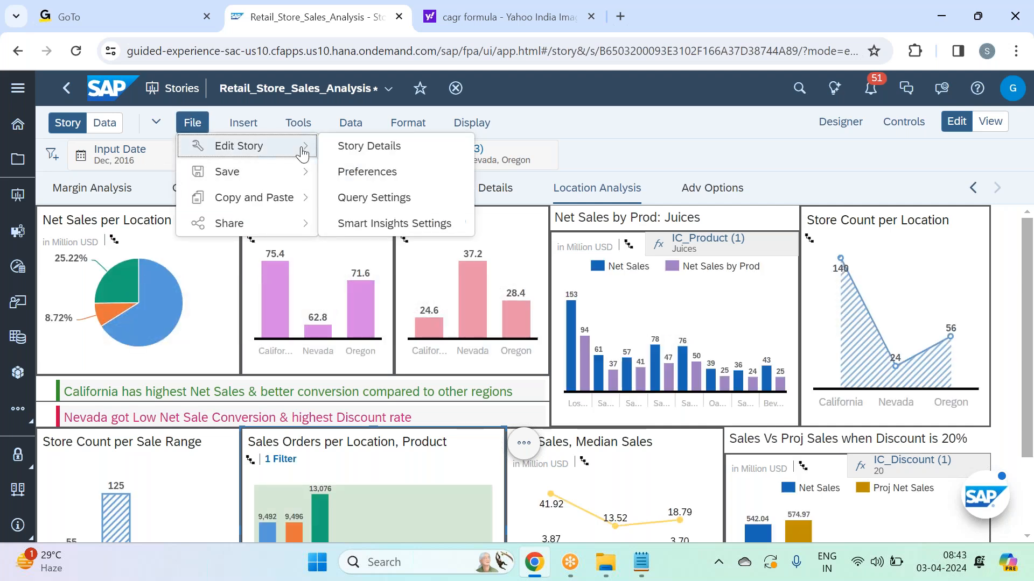
mouse_move(304, 171)
left_click(371, 172)
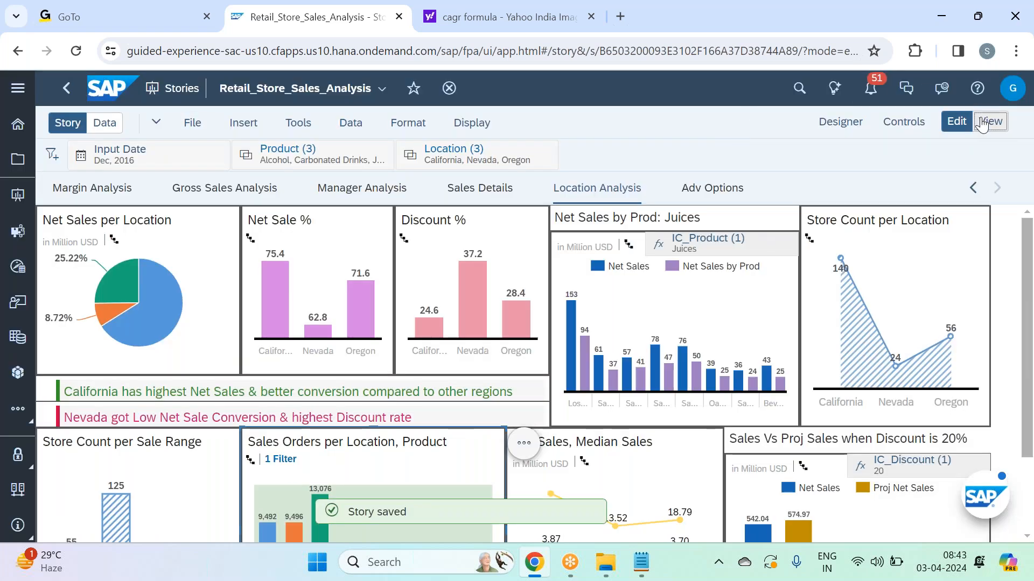
left_click(983, 123)
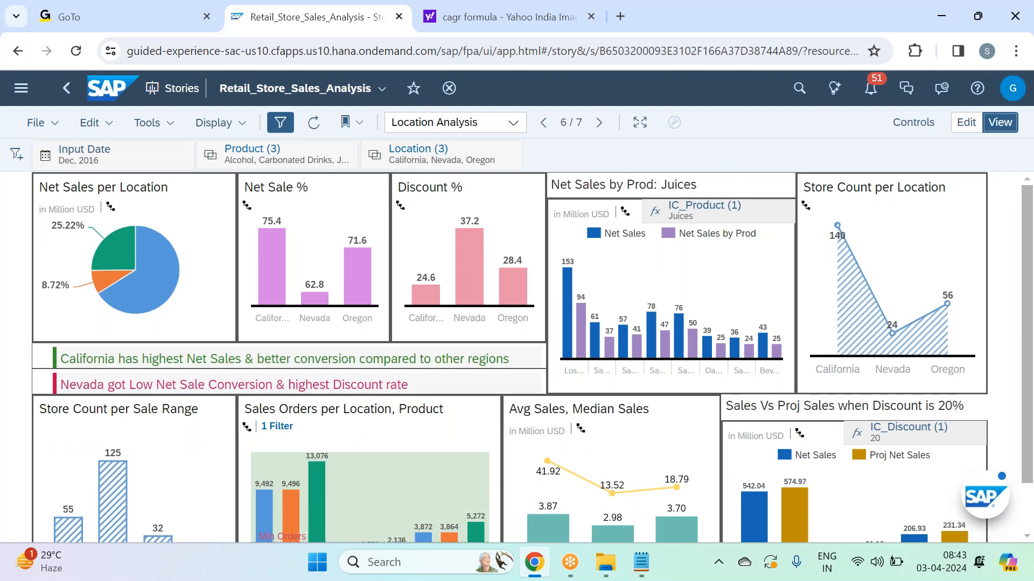
Open the Sales Analysis page, reload the story in the browser and look over the page's charts.
left_click(502, 129)
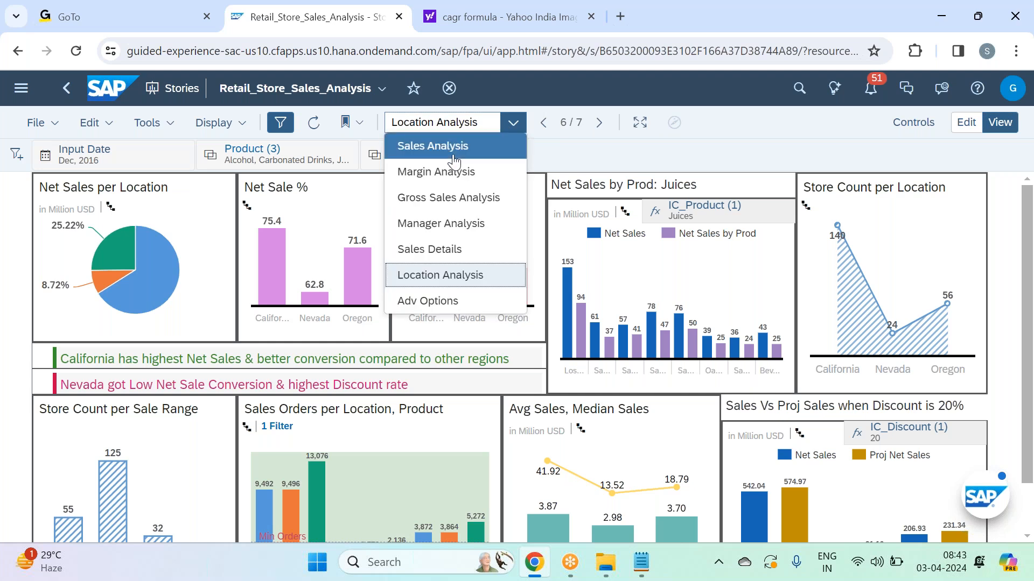
left_click(431, 143)
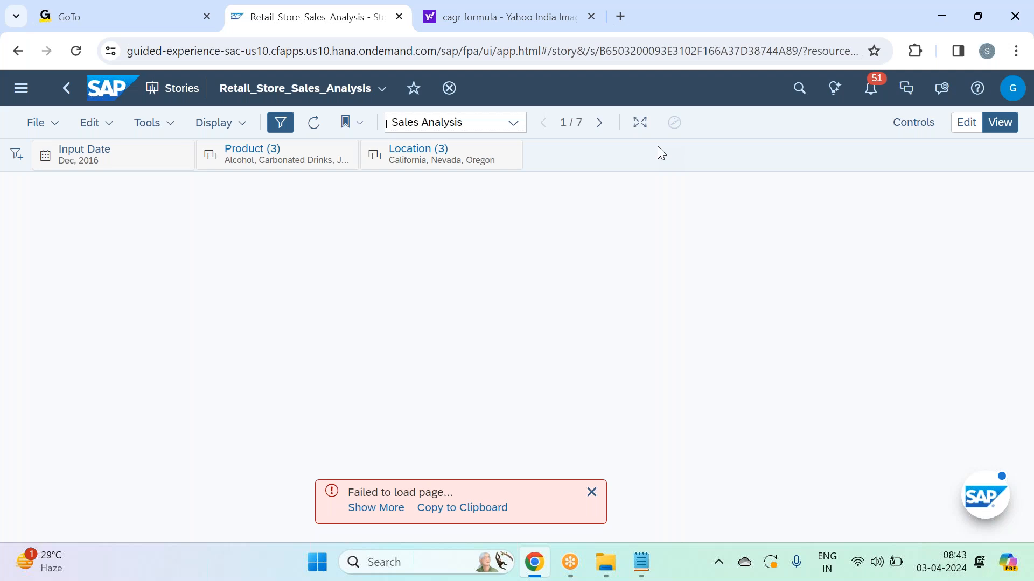
left_click(589, 493)
left_click(76, 51)
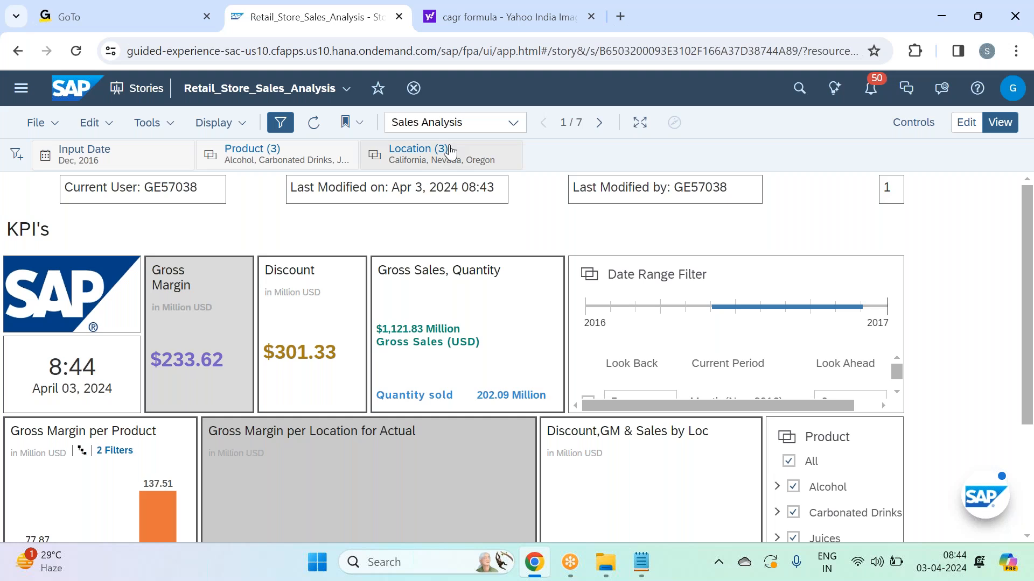
scroll(486, 237, "down", 3)
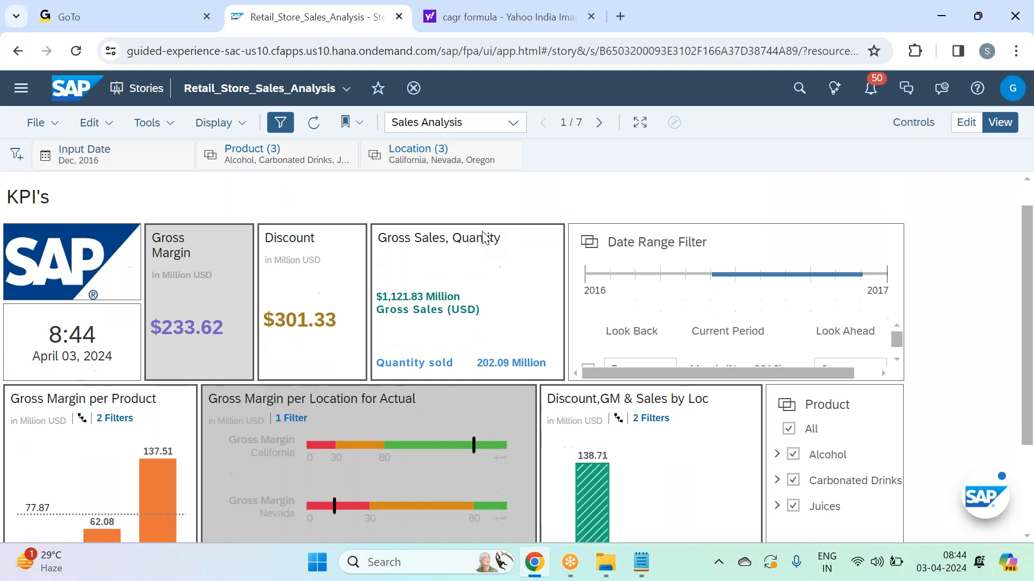
scroll(291, 250, "up", 3)
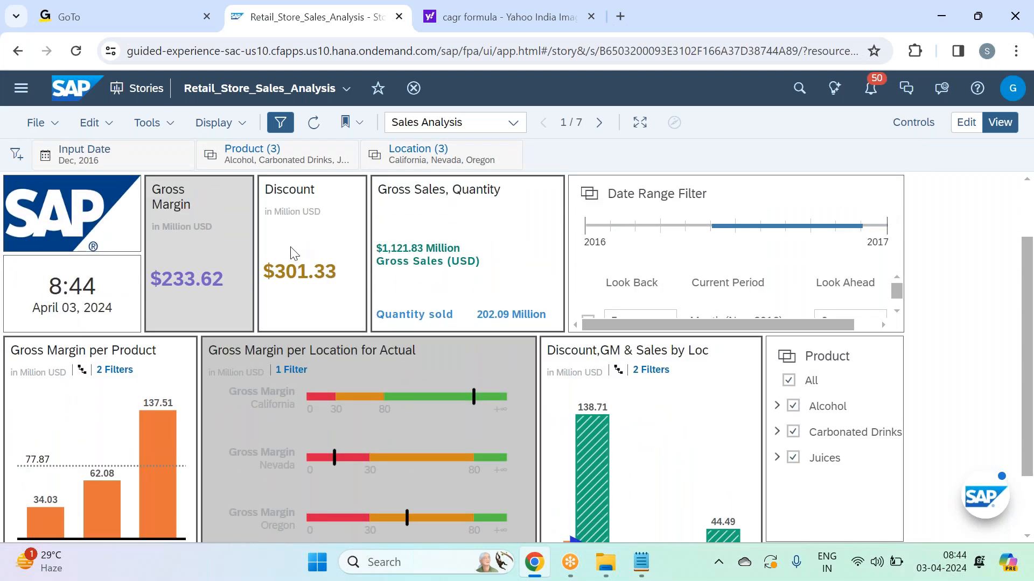
Check the Product story filter's members and exclude Nevada in the Location story filter.
left_click(268, 161)
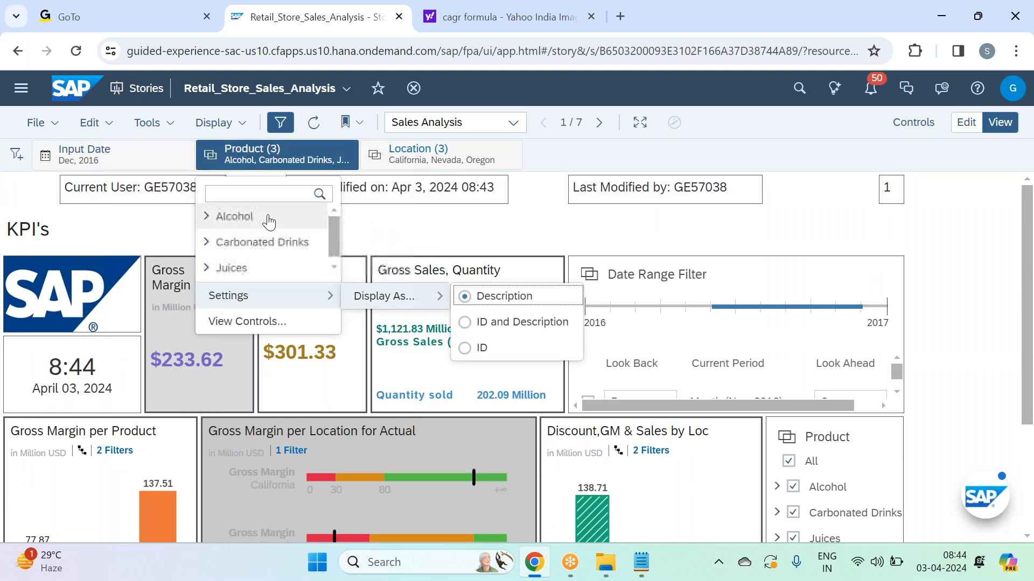
left_click(425, 157)
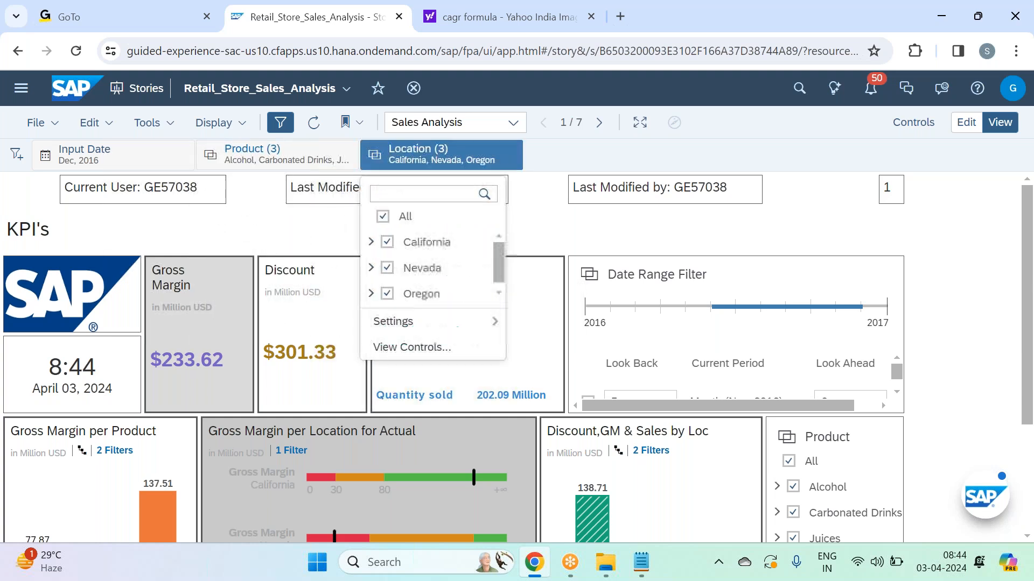
left_click(440, 274)
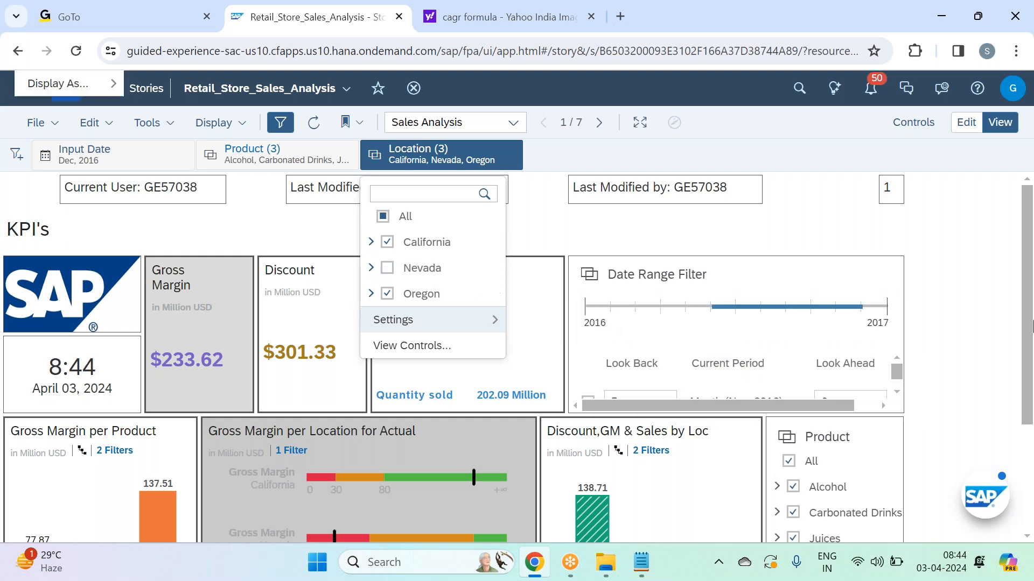
left_click(977, 316)
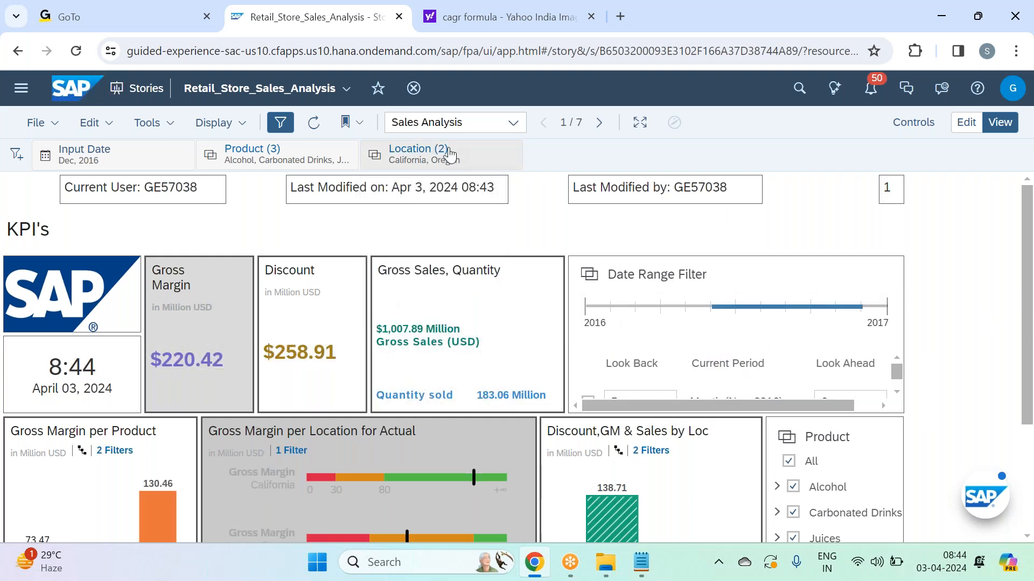
Try deselecting Oregon in the Location filter placed on the Sales Analysis page, and select it again.
scroll(556, 325, "down", 3)
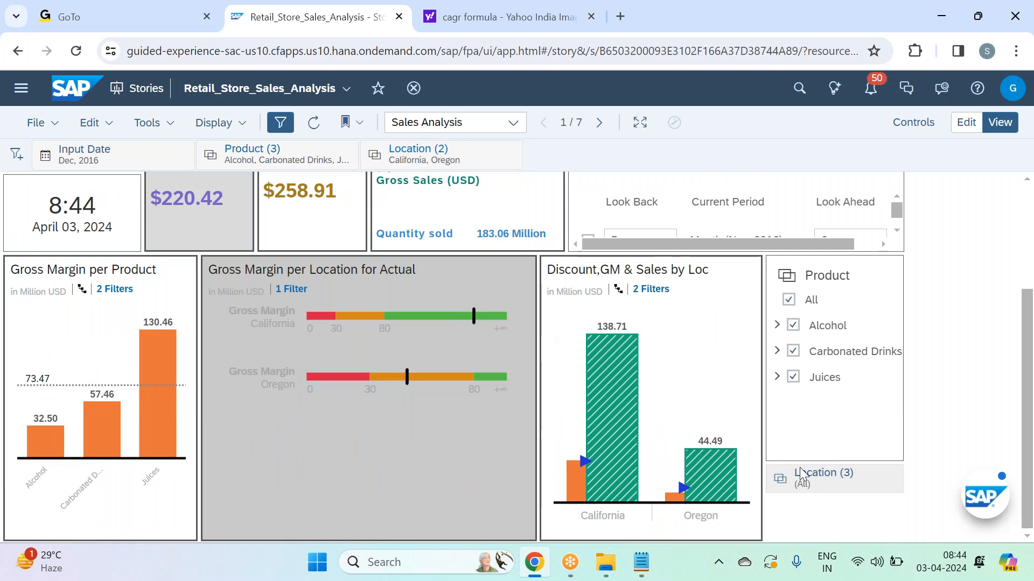
left_click(834, 476)
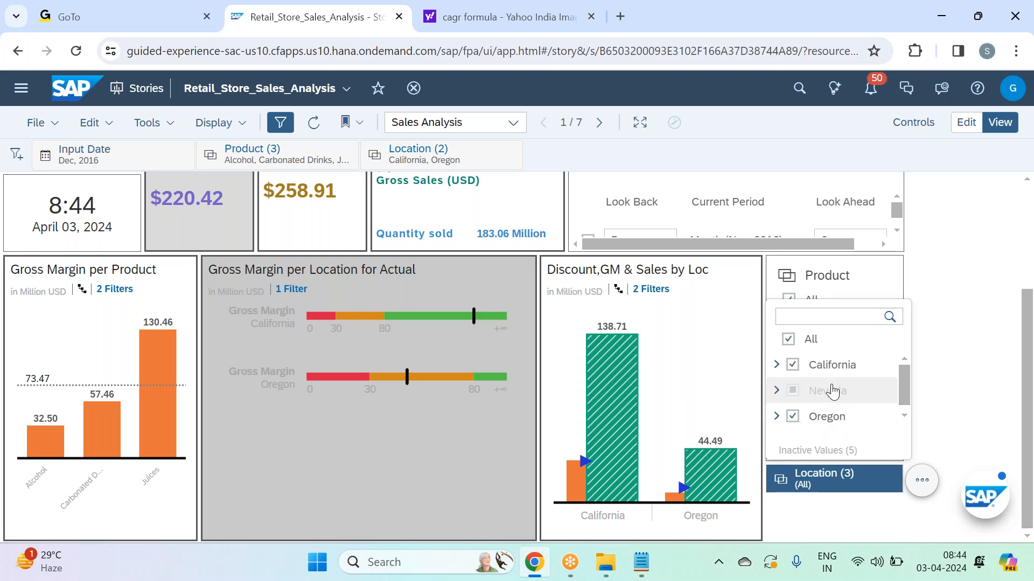
left_click(827, 418)
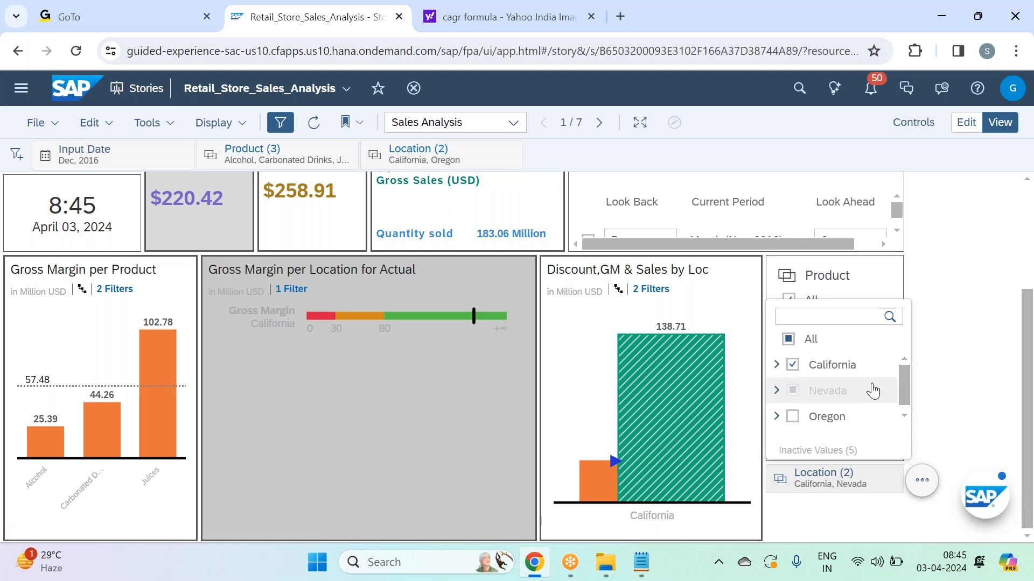
left_click(844, 419)
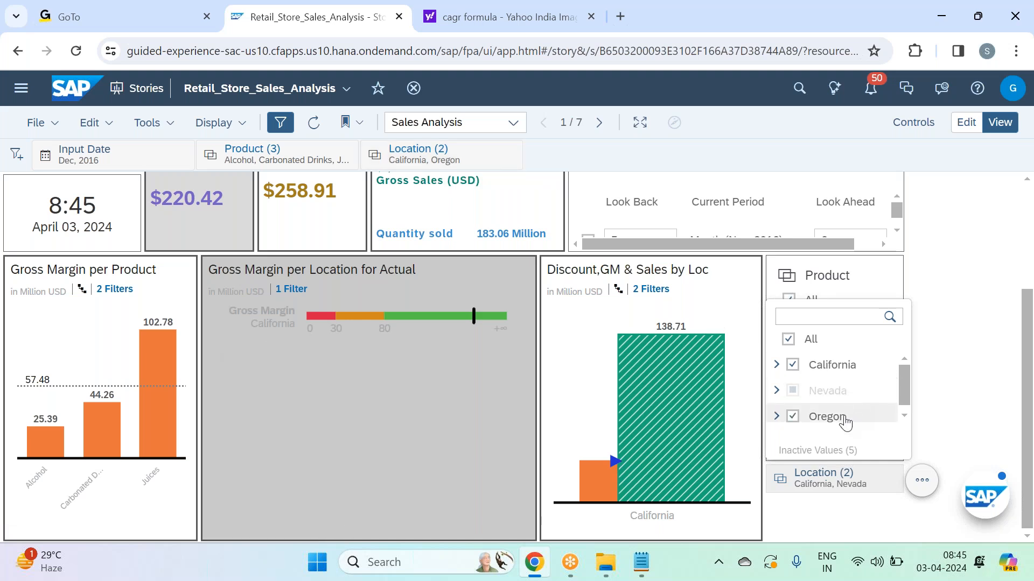
left_click(950, 355)
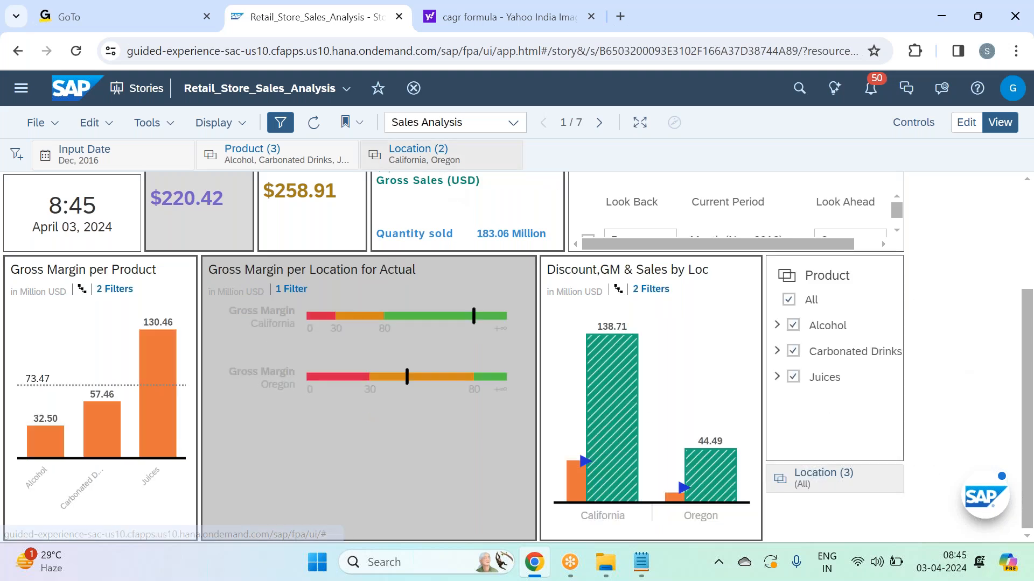
Include Nevada again in the Location story filter and check the members of the page's own Location filter.
left_click(448, 171)
left_click(450, 270)
left_click(976, 333)
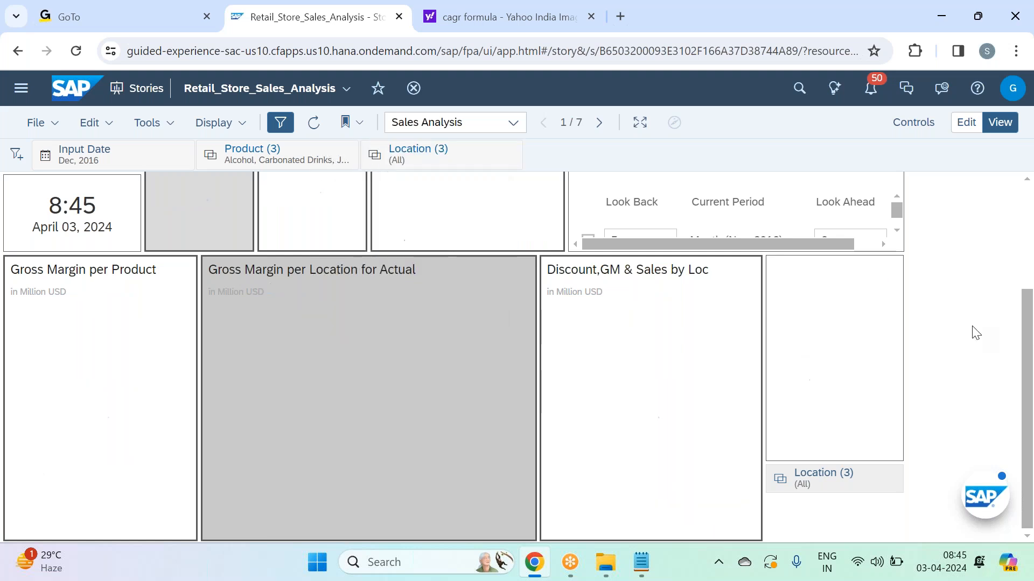
left_click(825, 491)
left_click(969, 375)
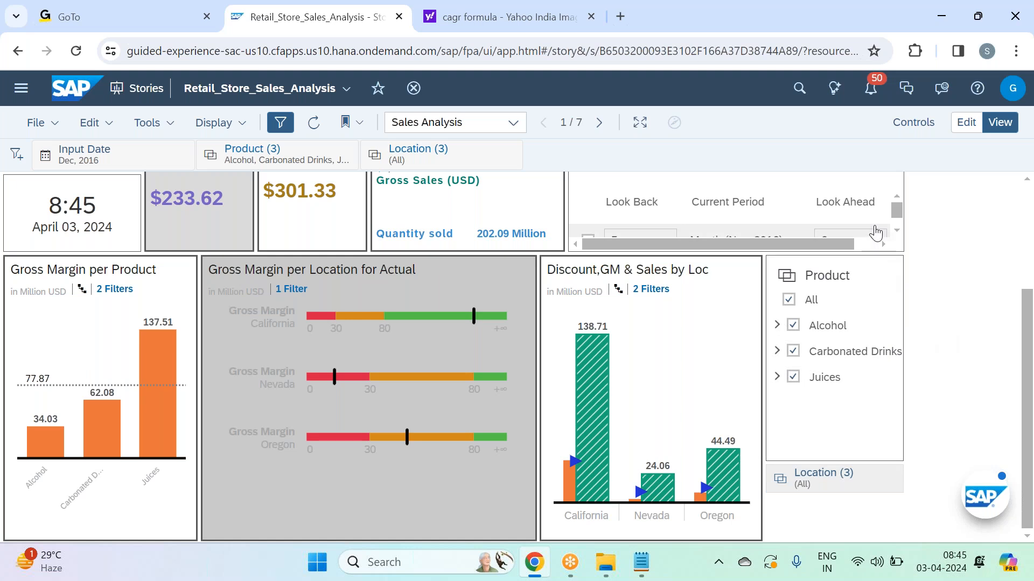
Return the story to edit mode, clear the performance notices and save the story.
left_click(965, 125)
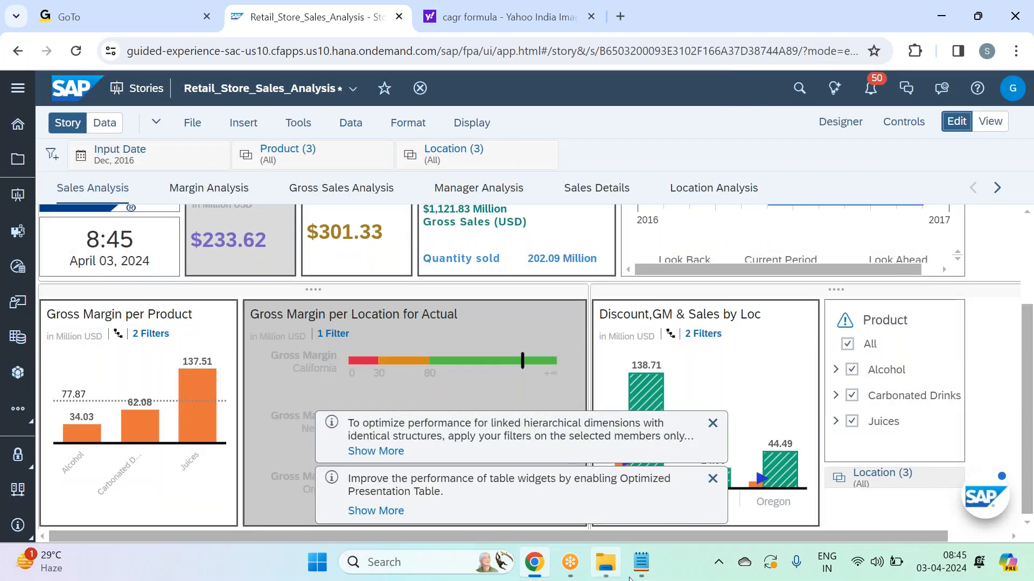
left_click(712, 423)
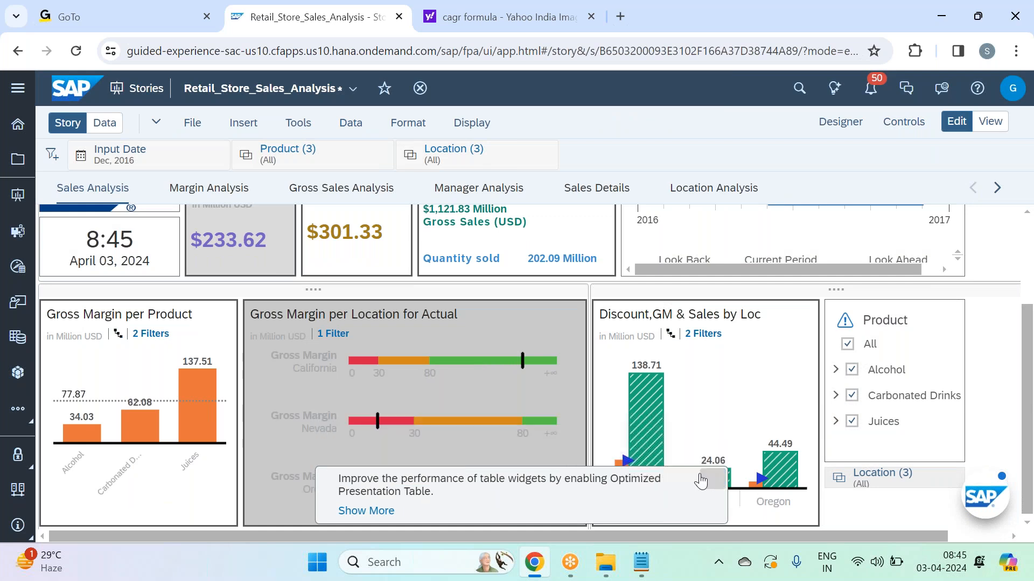
left_click(700, 481)
left_click(193, 123)
mouse_move(274, 175)
left_click(350, 170)
Switch to the Notepad course notes and review the Session 9, thumb rules and Session 10 topics.
left_click(642, 564)
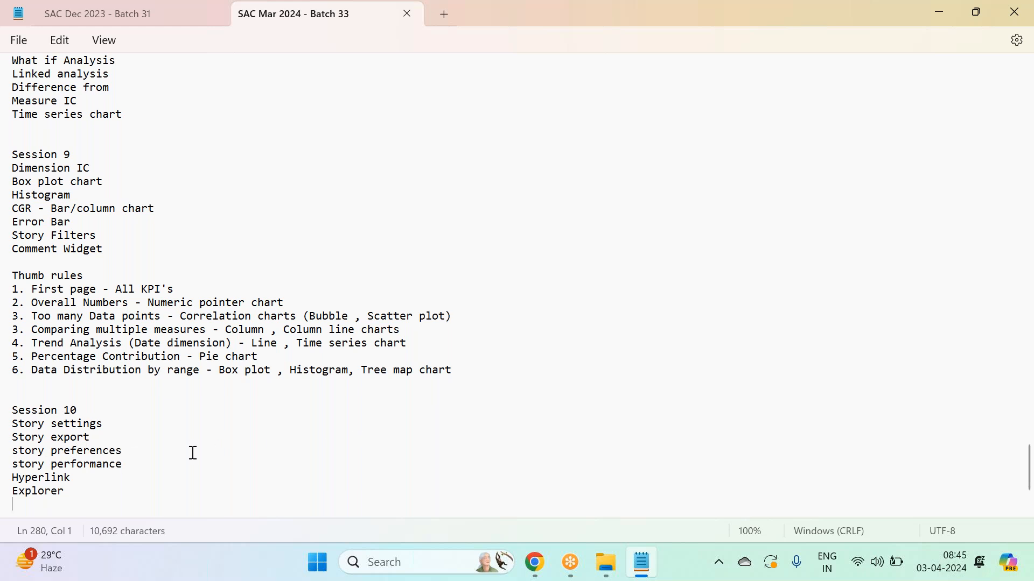
scroll(193, 453, "down", 2)
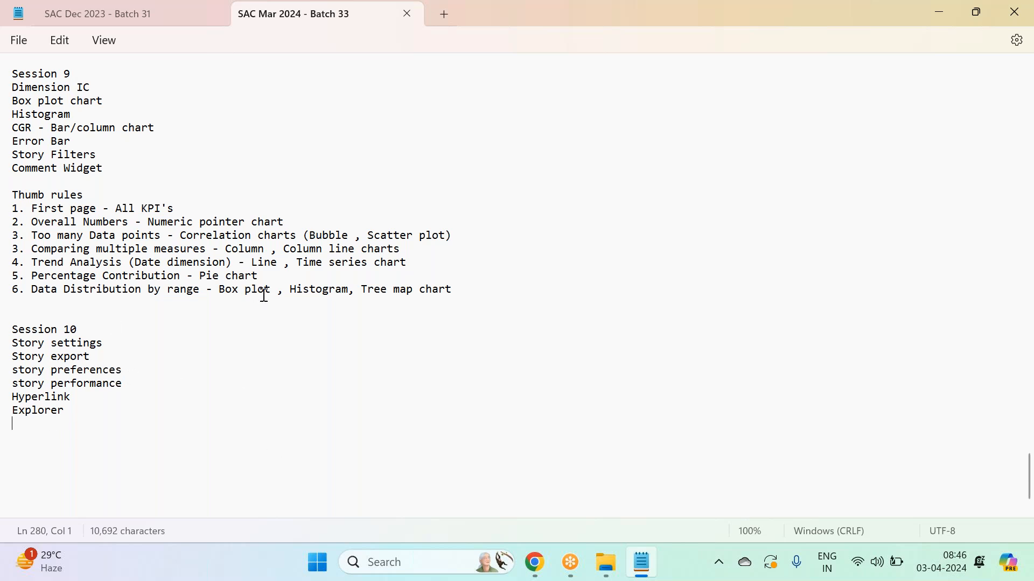
scroll(264, 295, "up", 3)
scroll(263, 295, "down", 1)
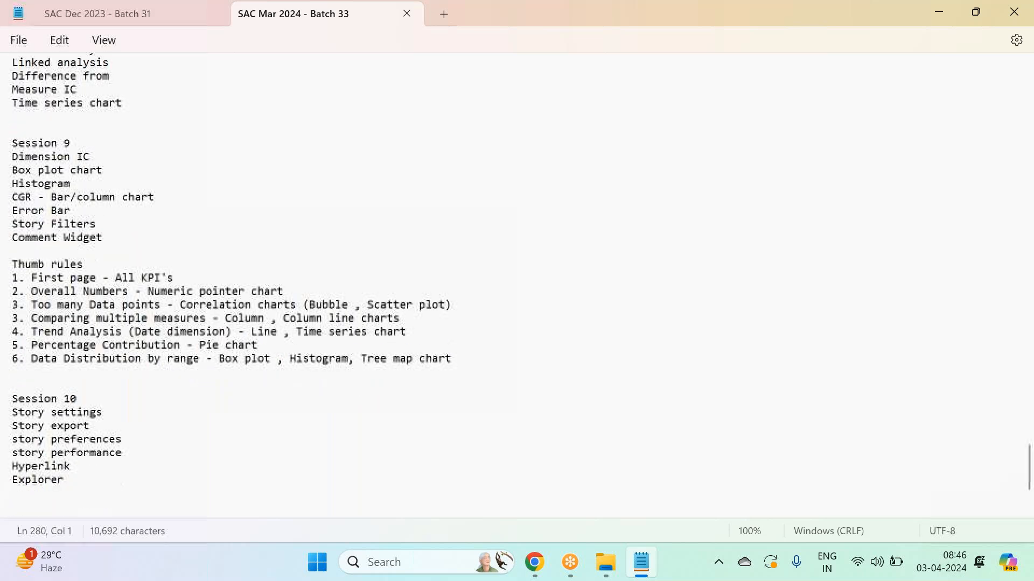
scroll(108, 393, "down", 2)
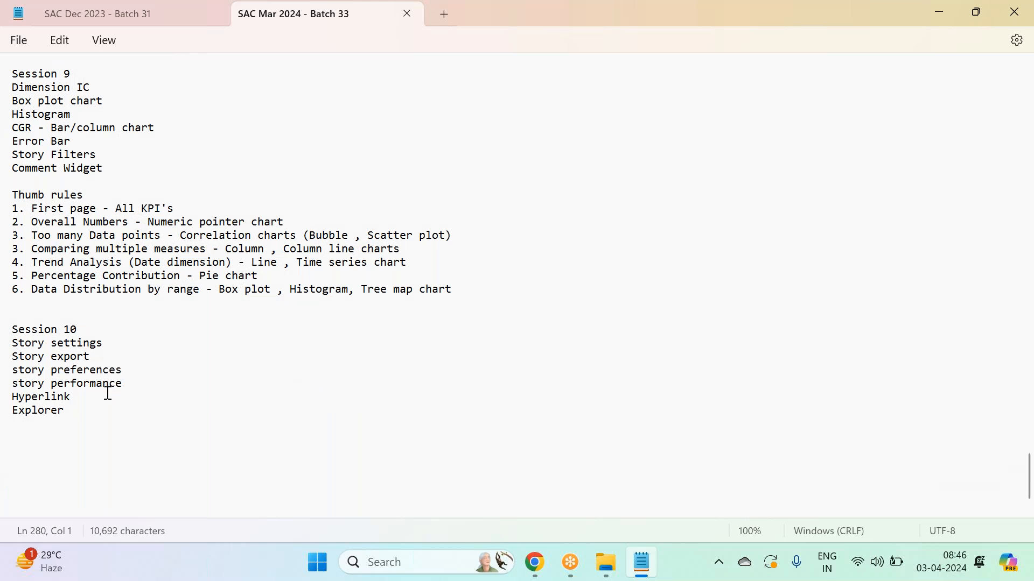